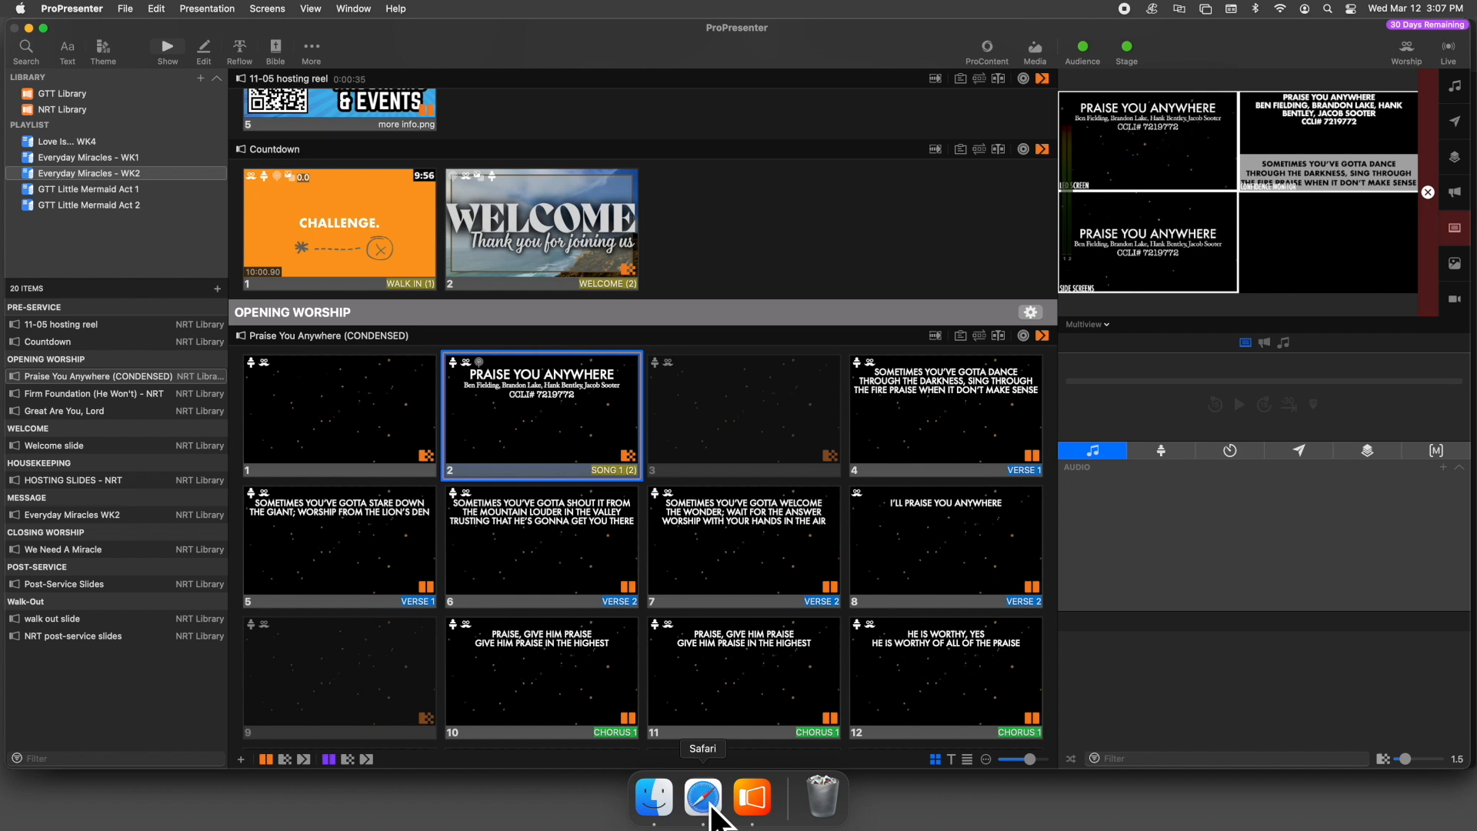
Switch to Safari, open the SongSelect site and go to its sign-in page
left_click(710, 806)
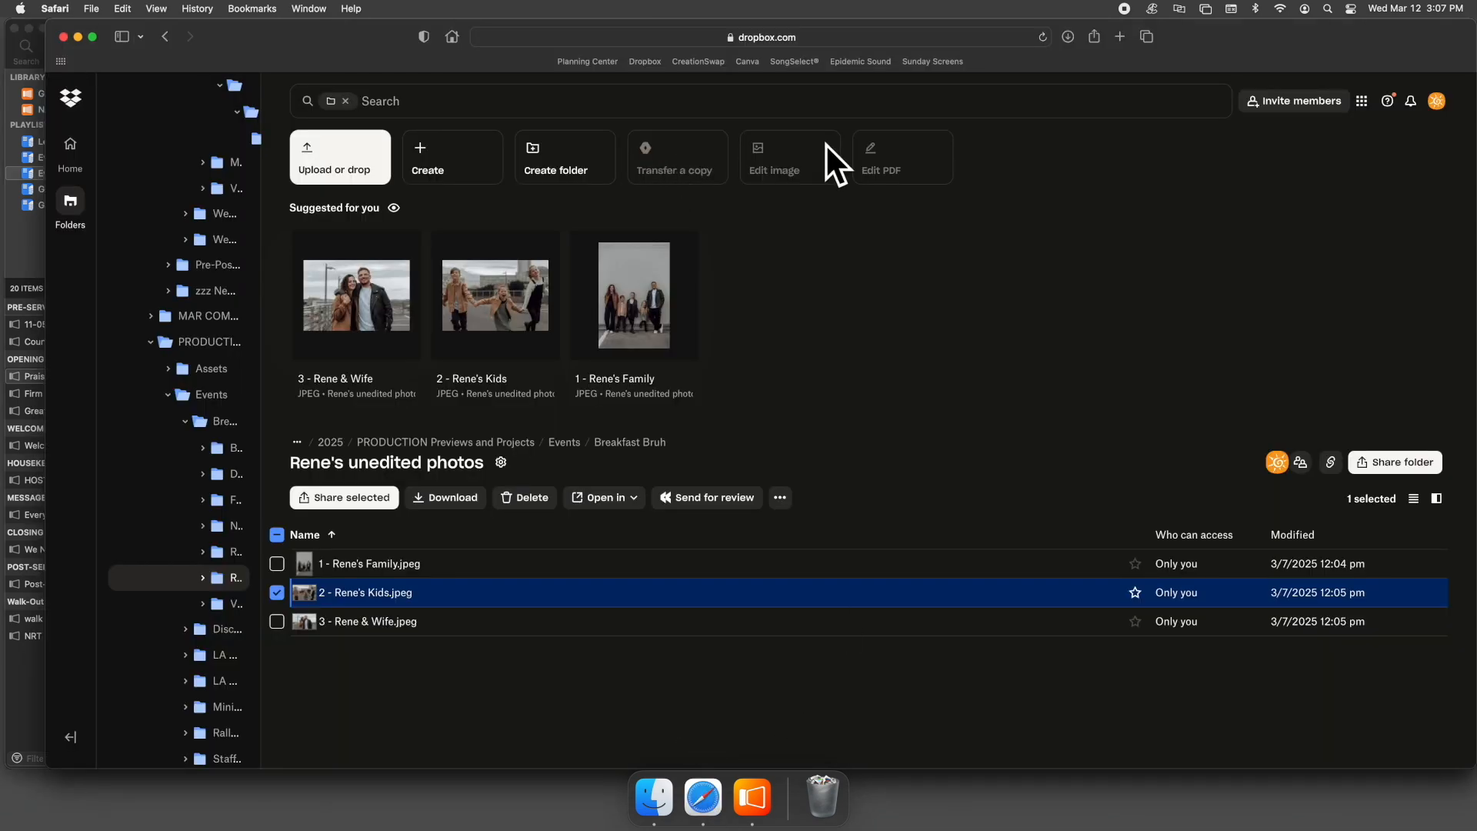
left_click(793, 62)
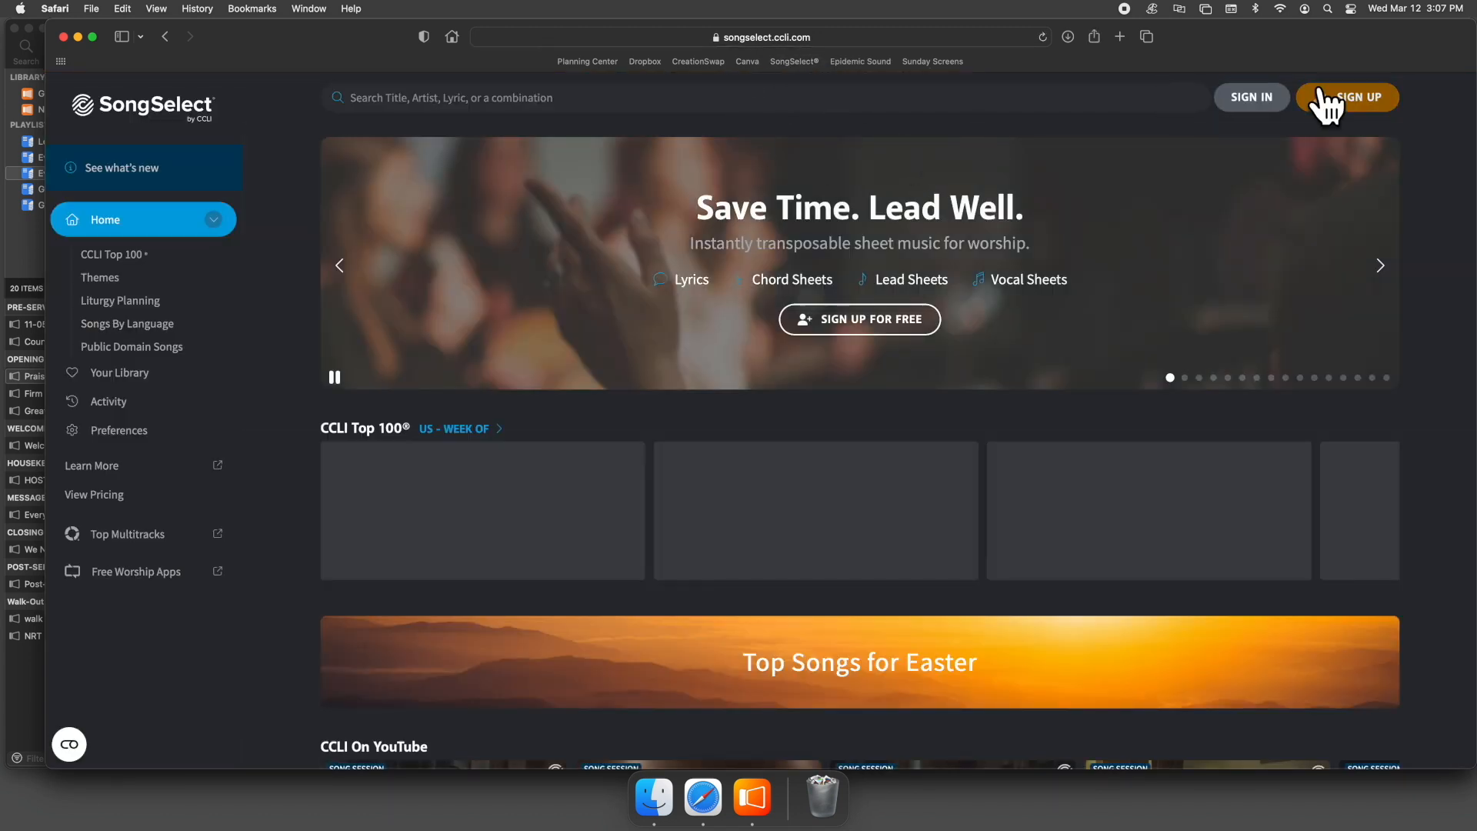
left_click(1254, 99)
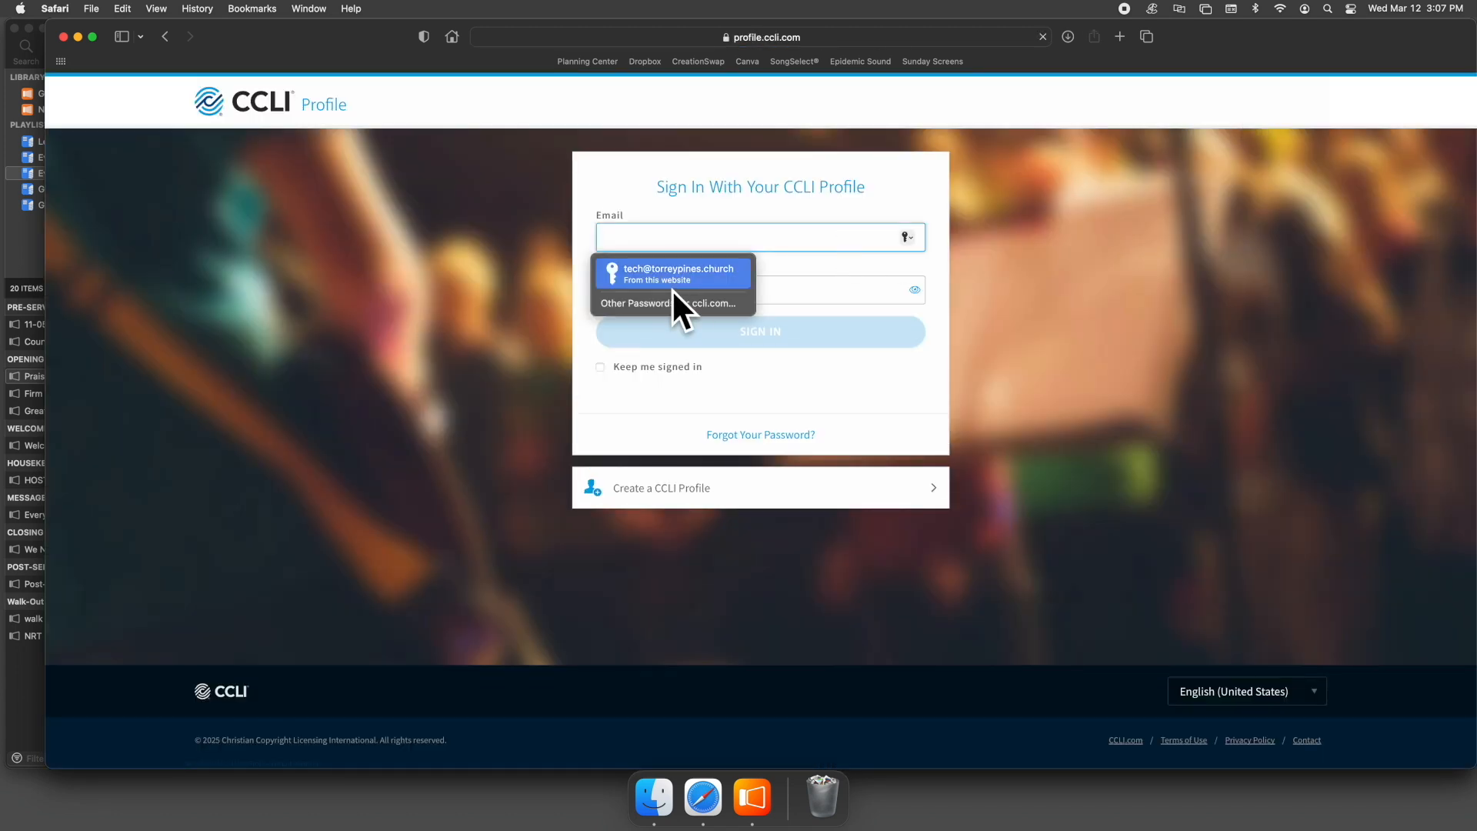
Sign in to the CCLI profile with the saved e-mail and password, keeping the session signed in
left_click(607, 367)
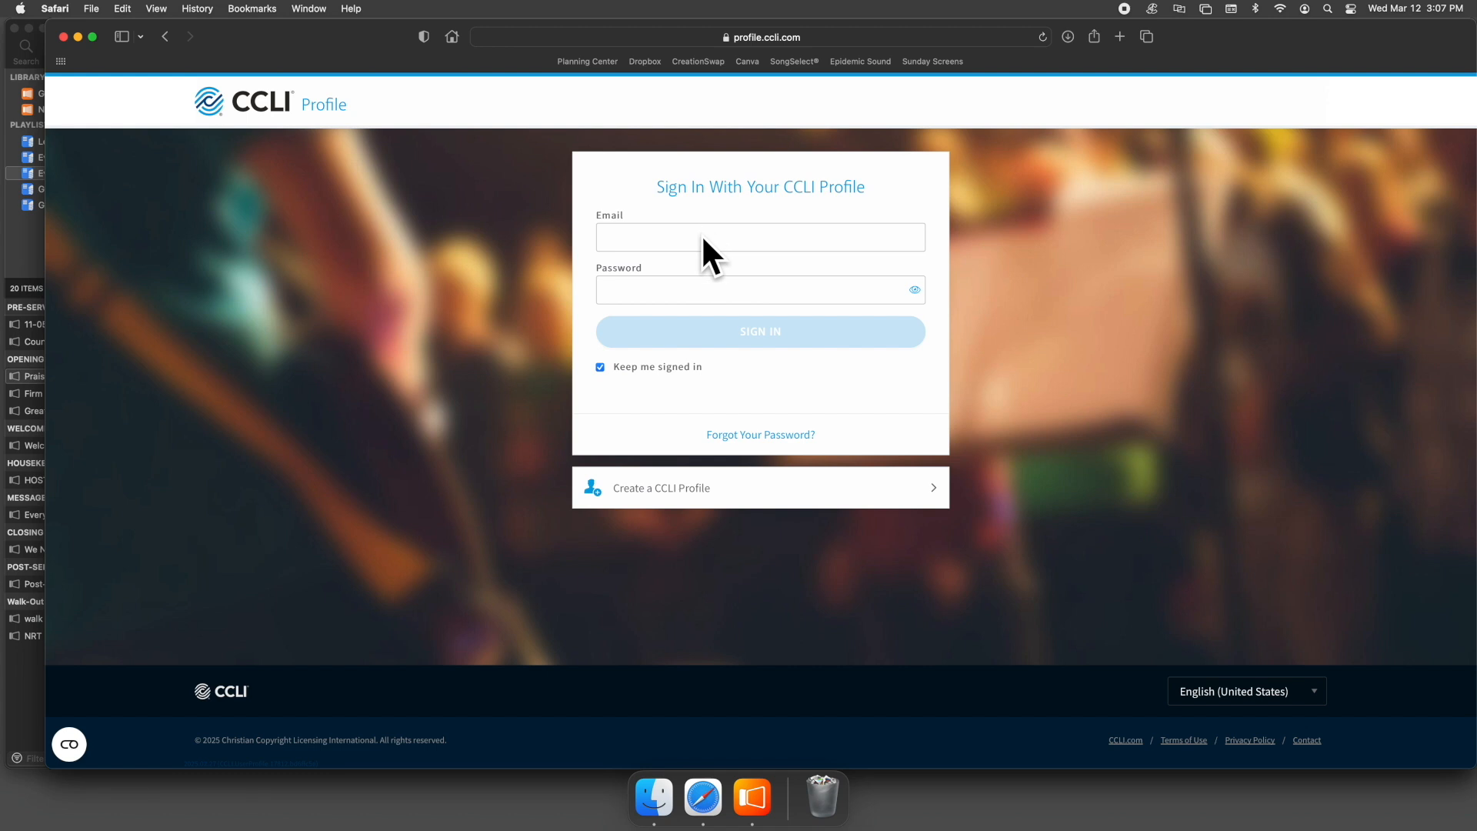
left_click(646, 238)
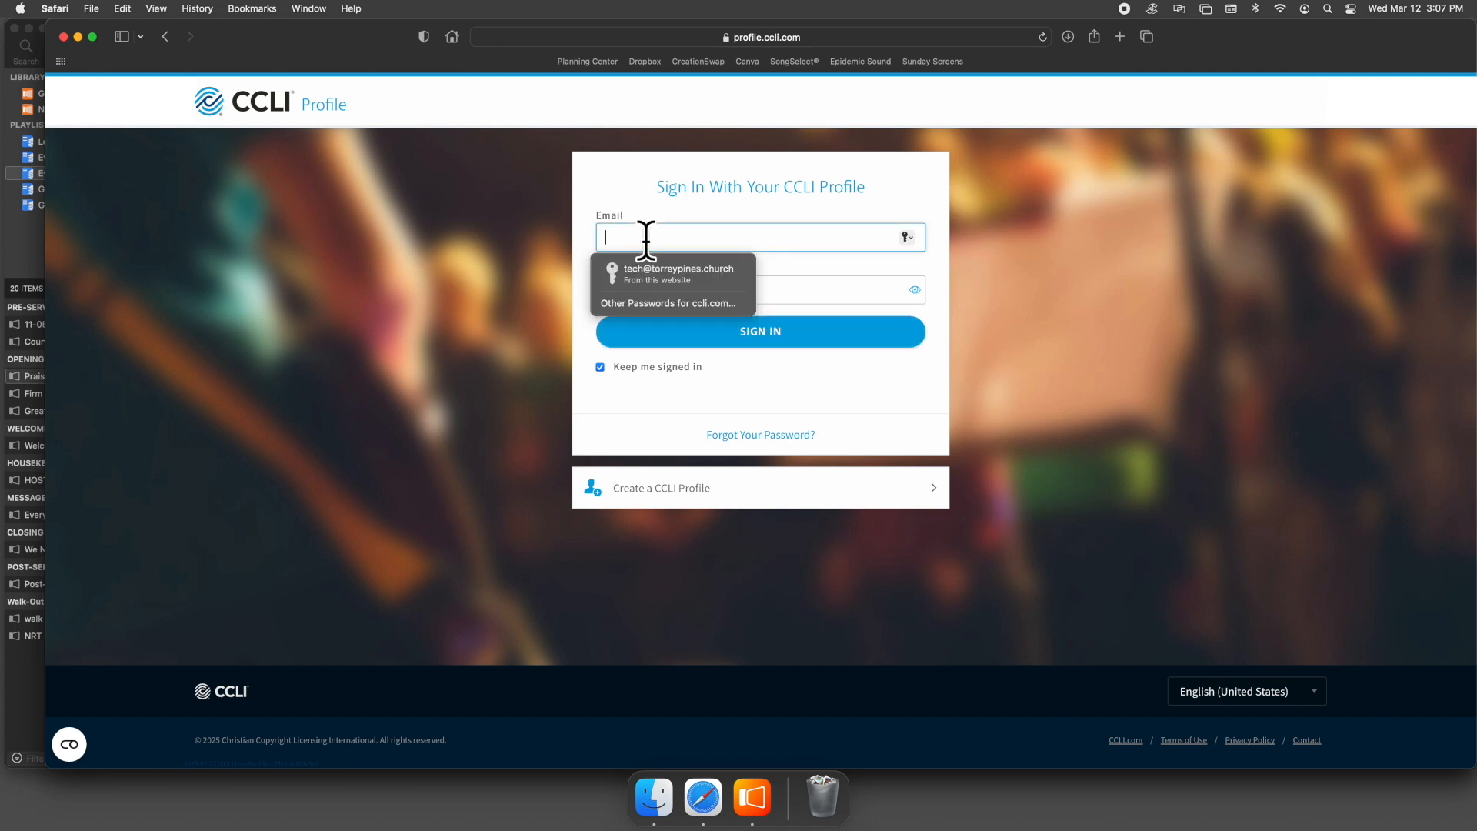
left_click(676, 271)
left_click(793, 329)
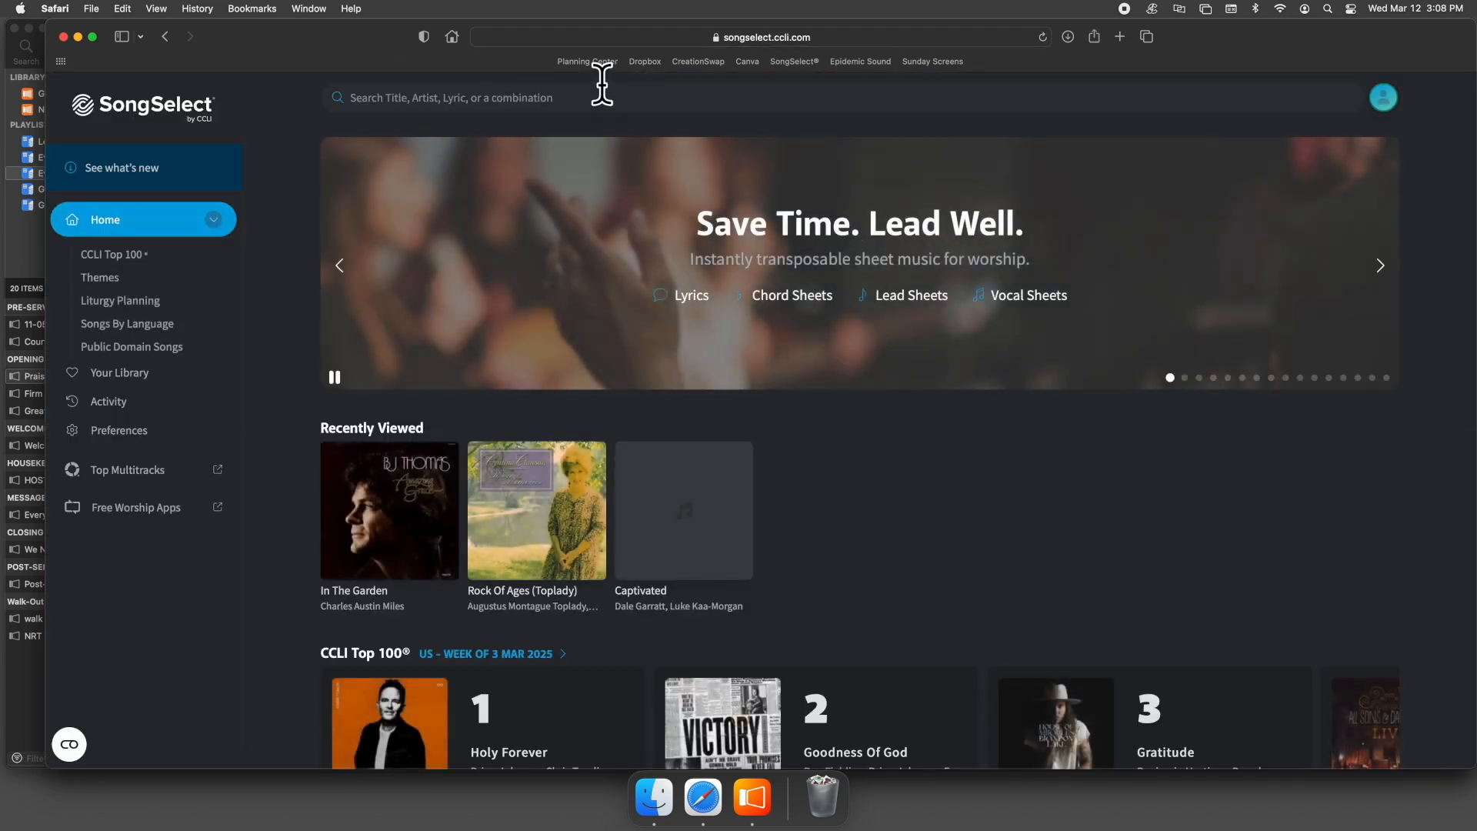
Search SongSelect for "trust in God"
left_click(632, 98)
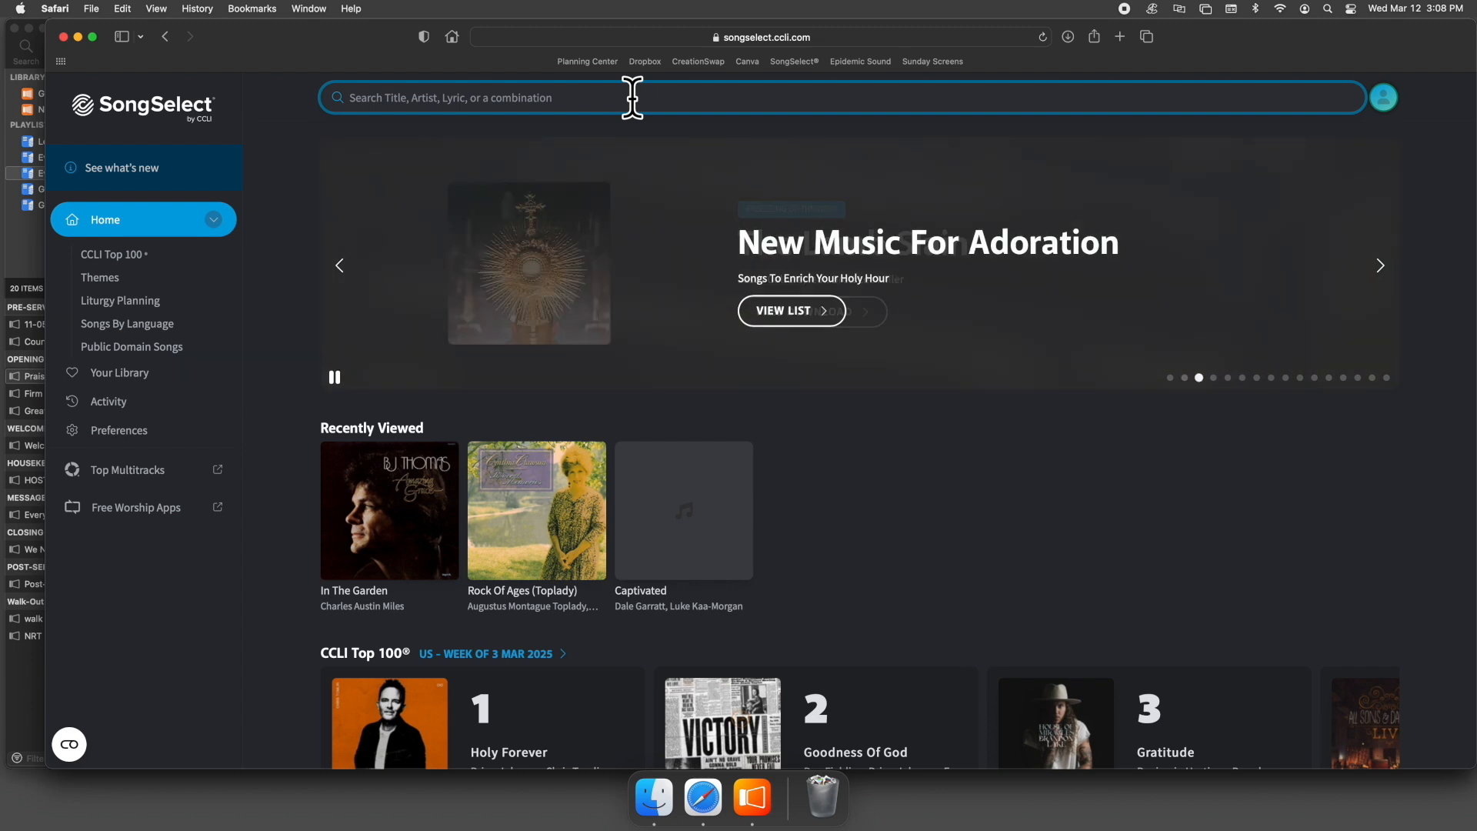
type("trust")
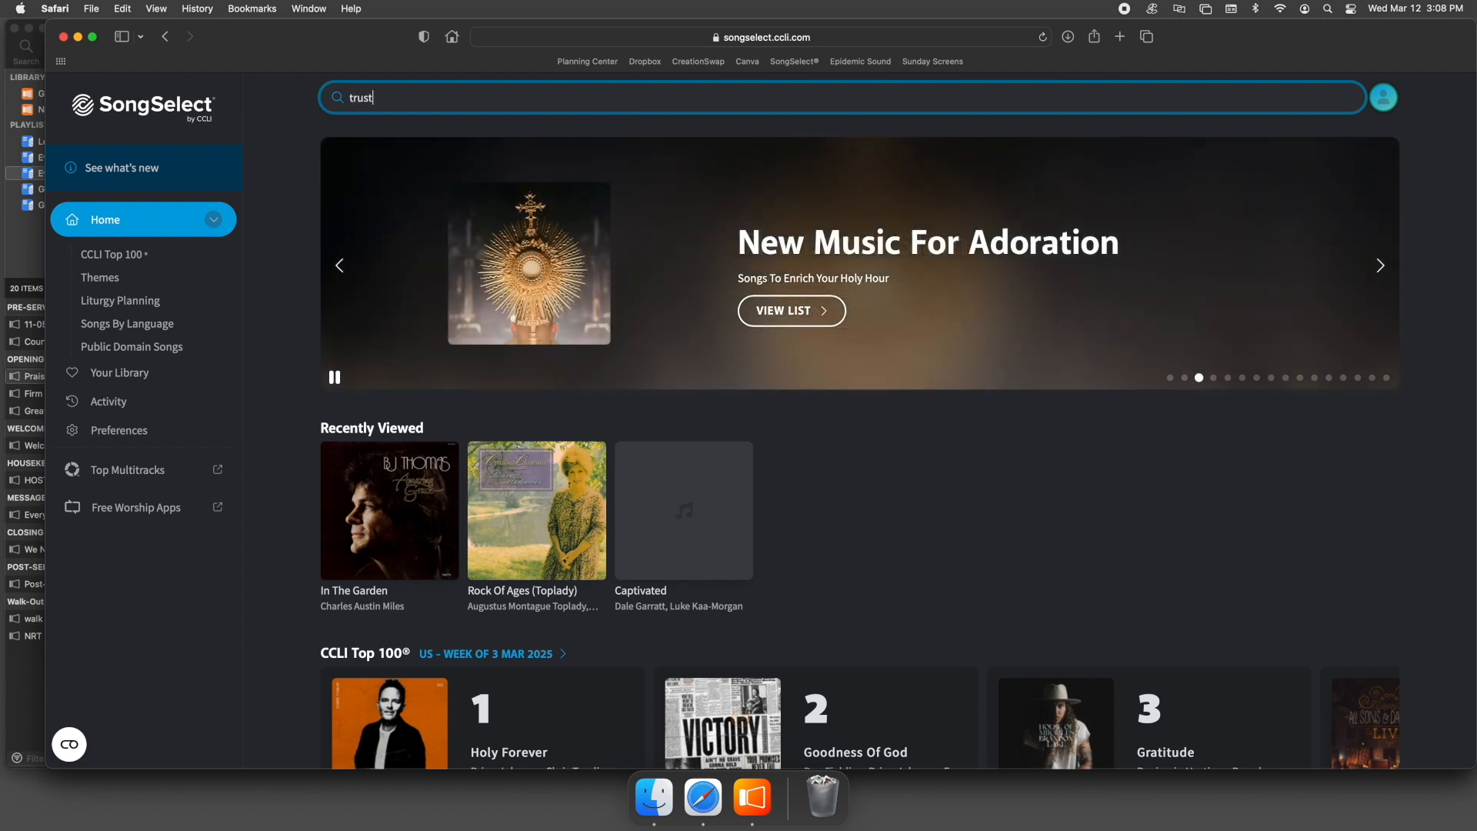
type(" in God")
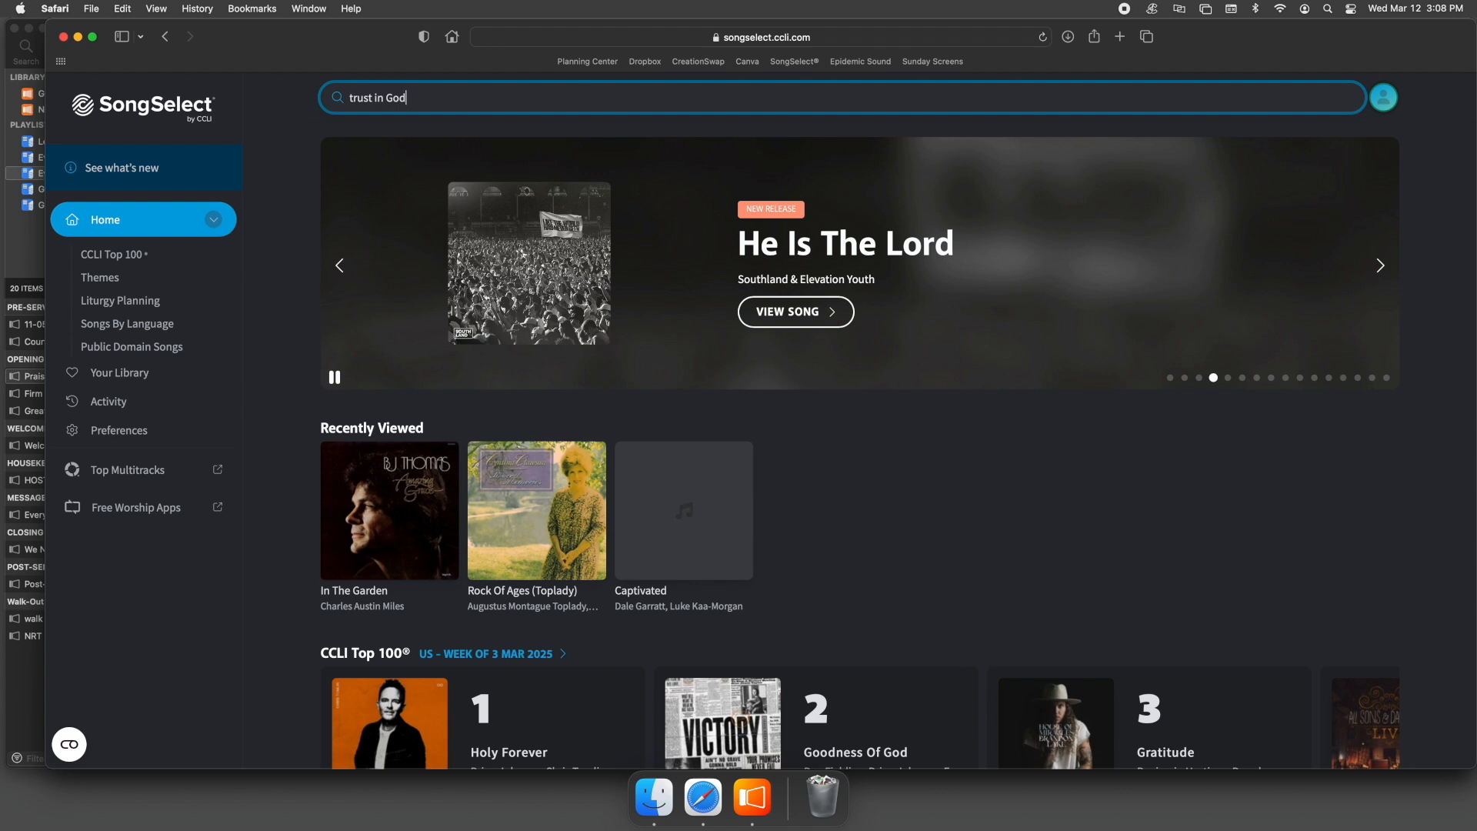
key("Return")
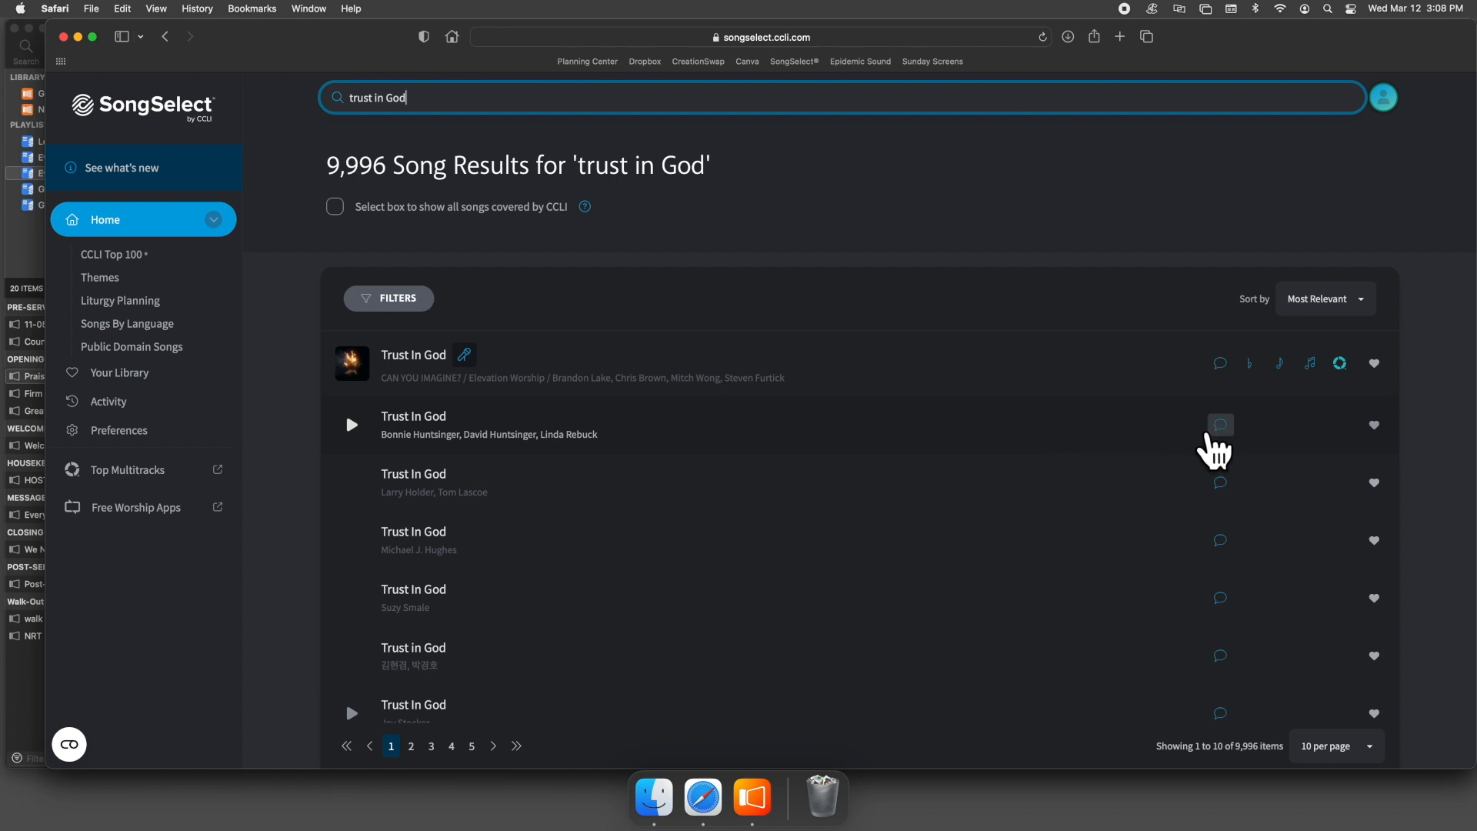
Open the lyrics of the second Trust In God search result and examine its chorus, verses and ending
left_click(1225, 427)
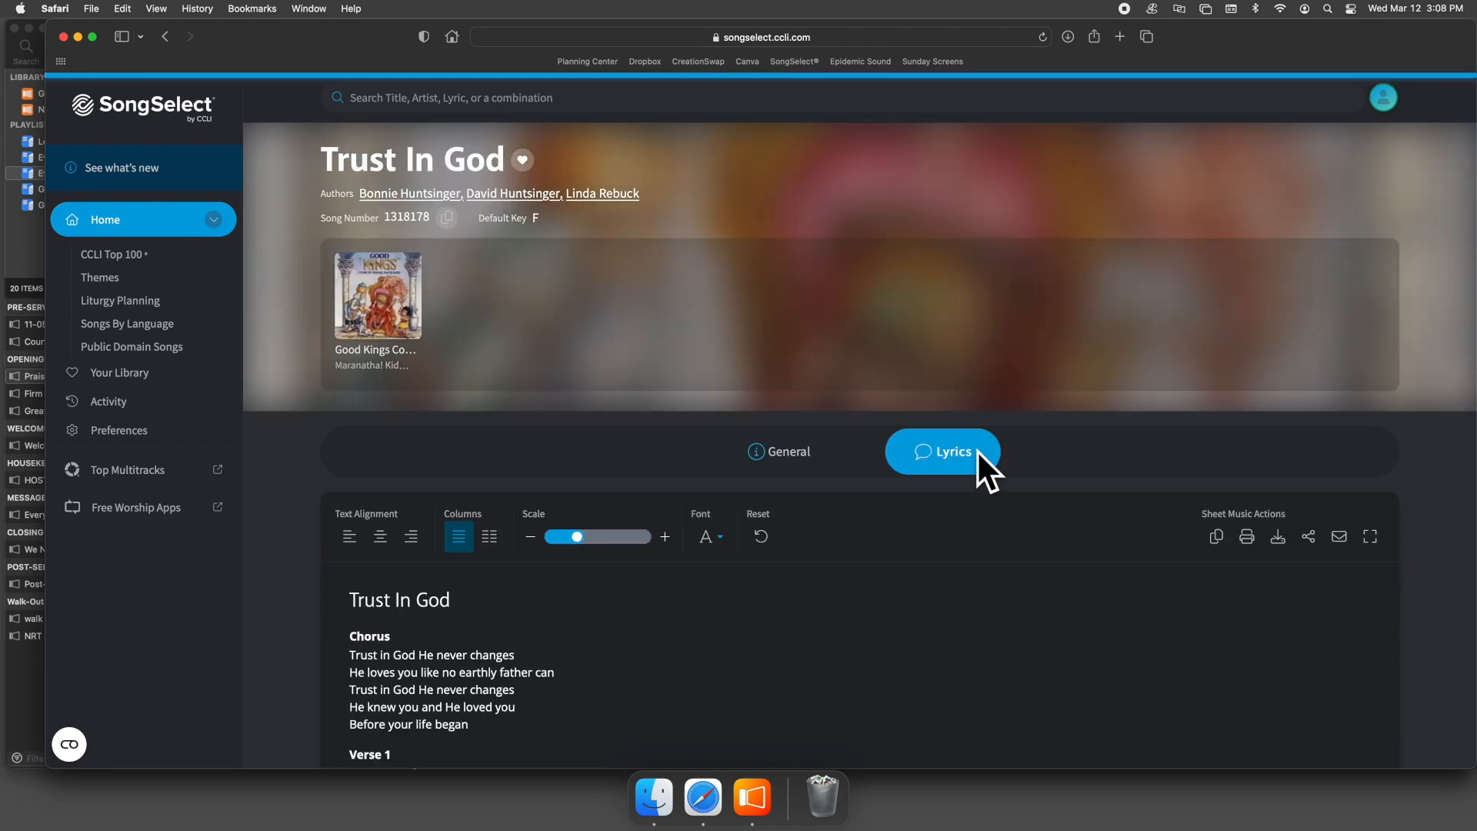
scroll(977, 450, "down", 4)
scroll(977, 451, "down", 6)
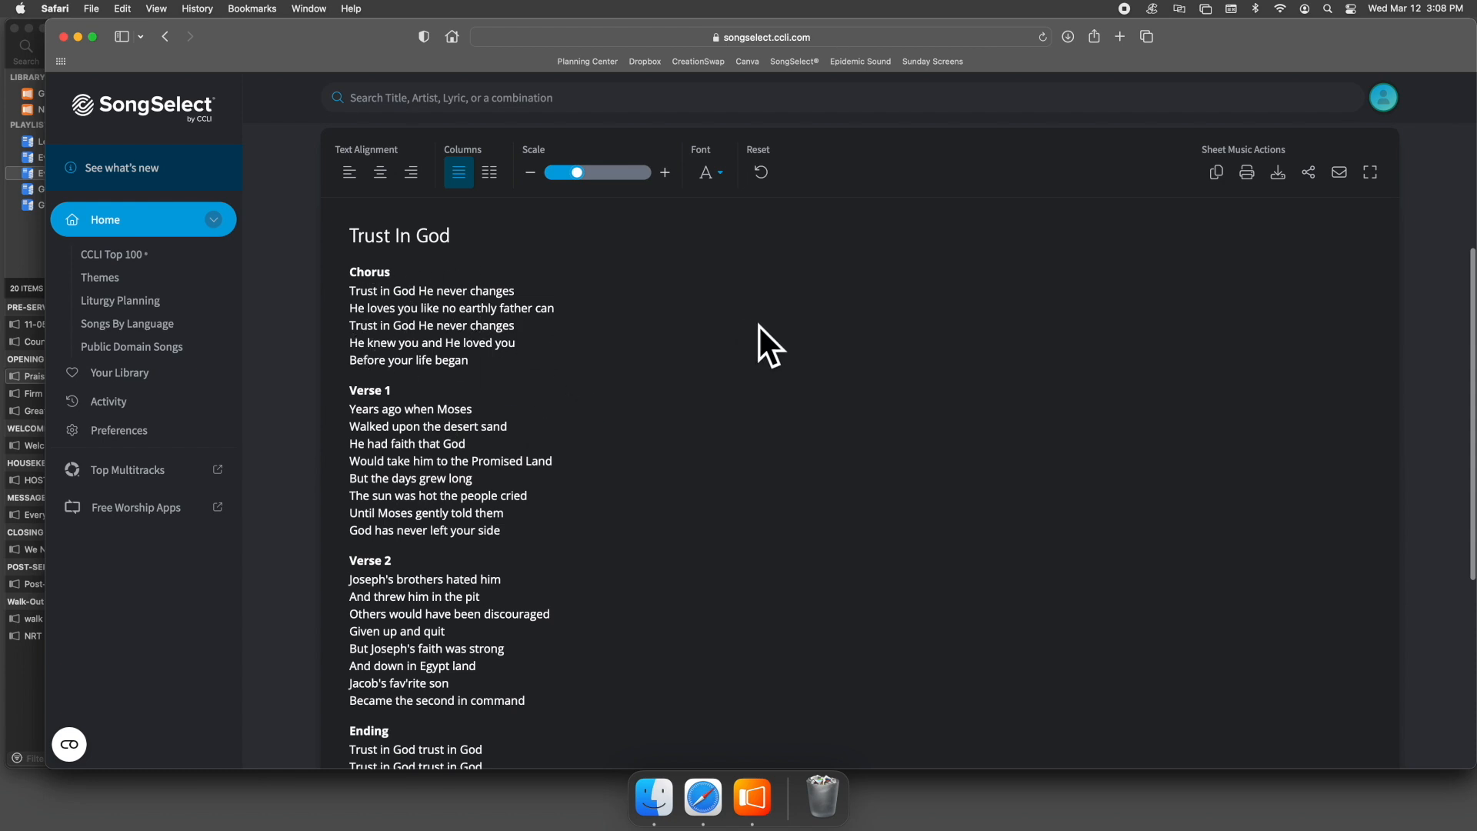
scroll(761, 324, "up", 2)
scroll(761, 325, "up", 4)
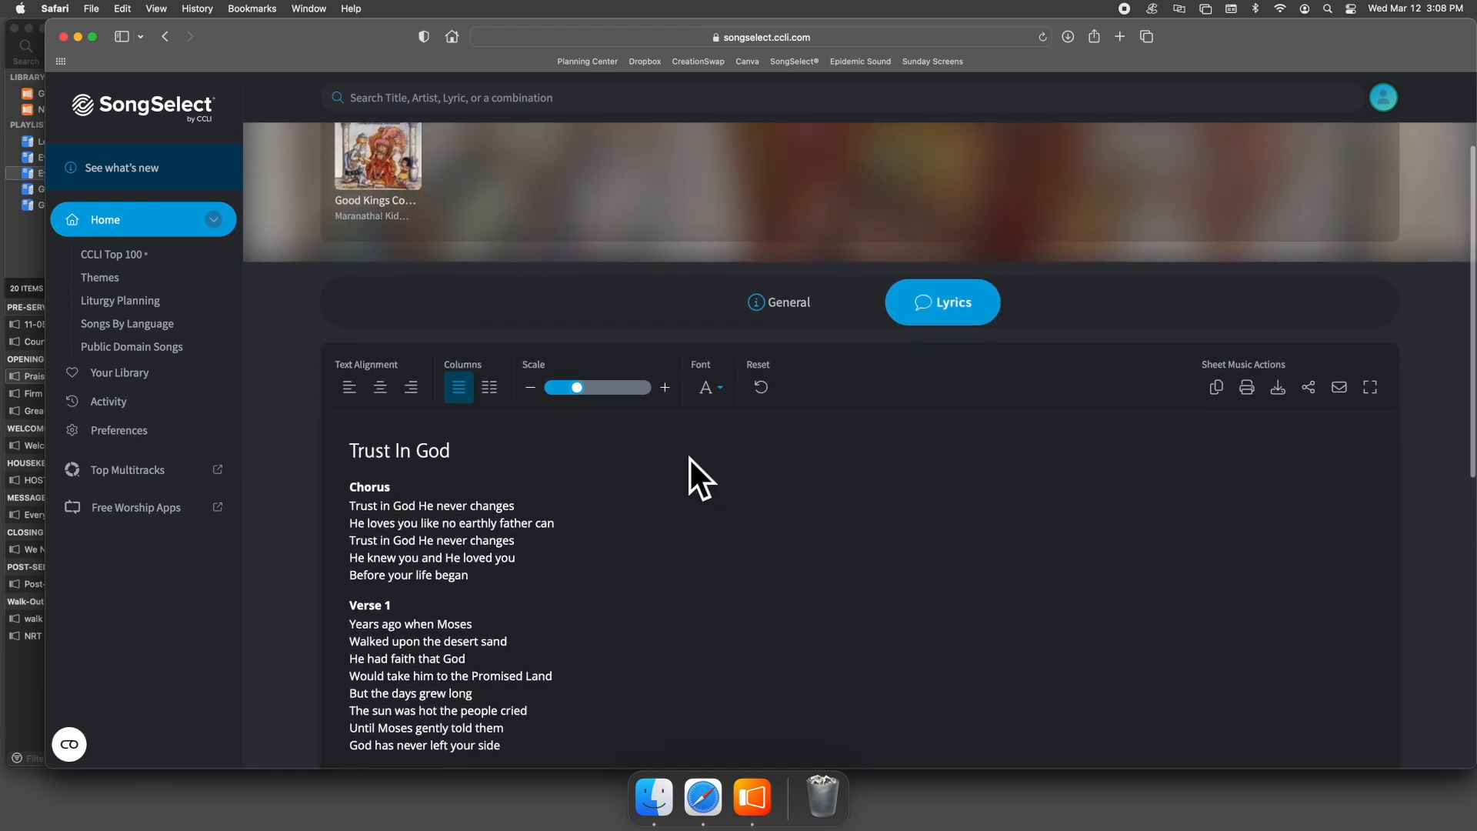
scroll(680, 459, "up", 2)
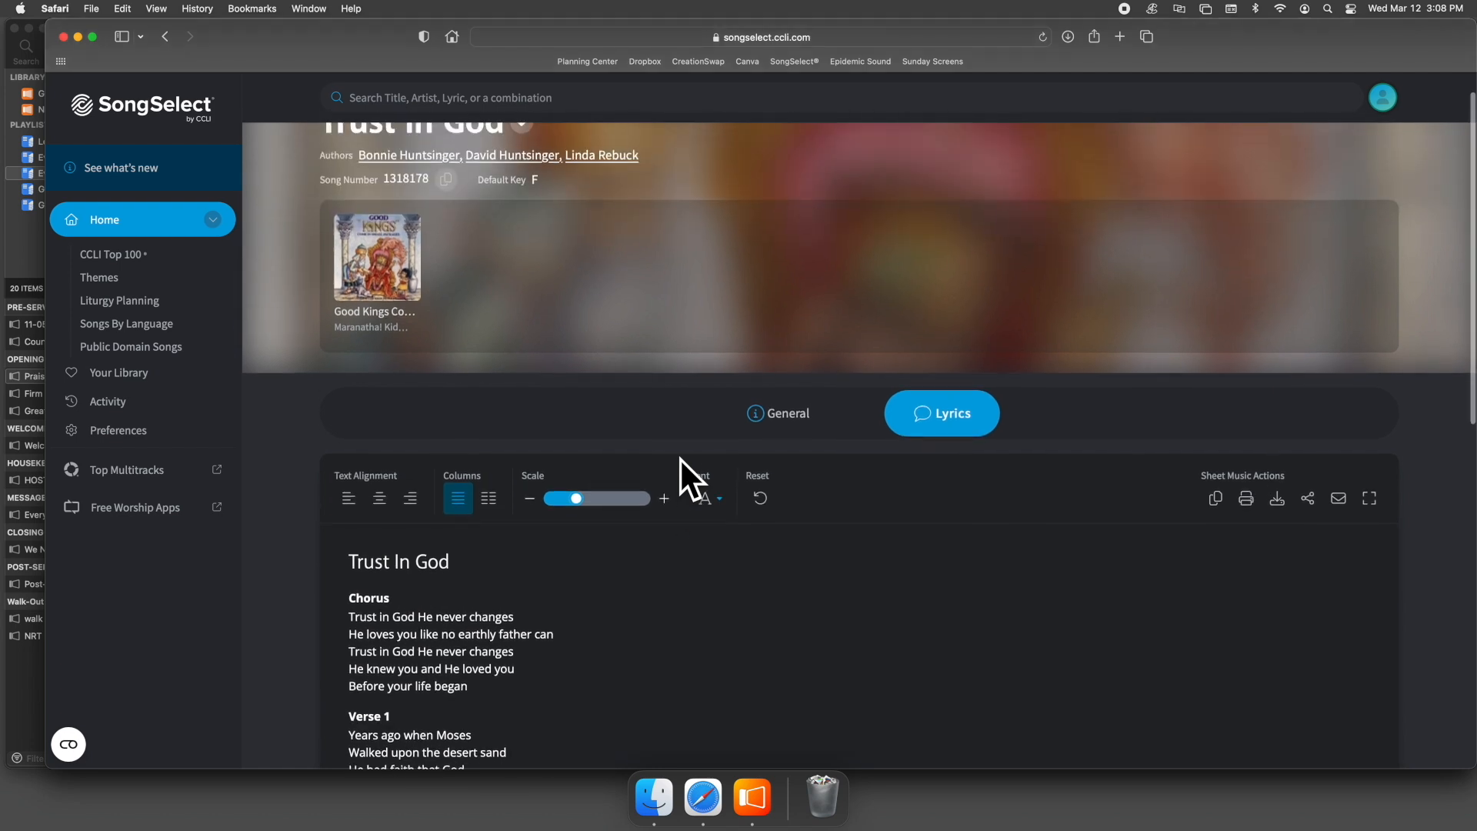
scroll(680, 458, "down", 3)
scroll(680, 458, "down", 8)
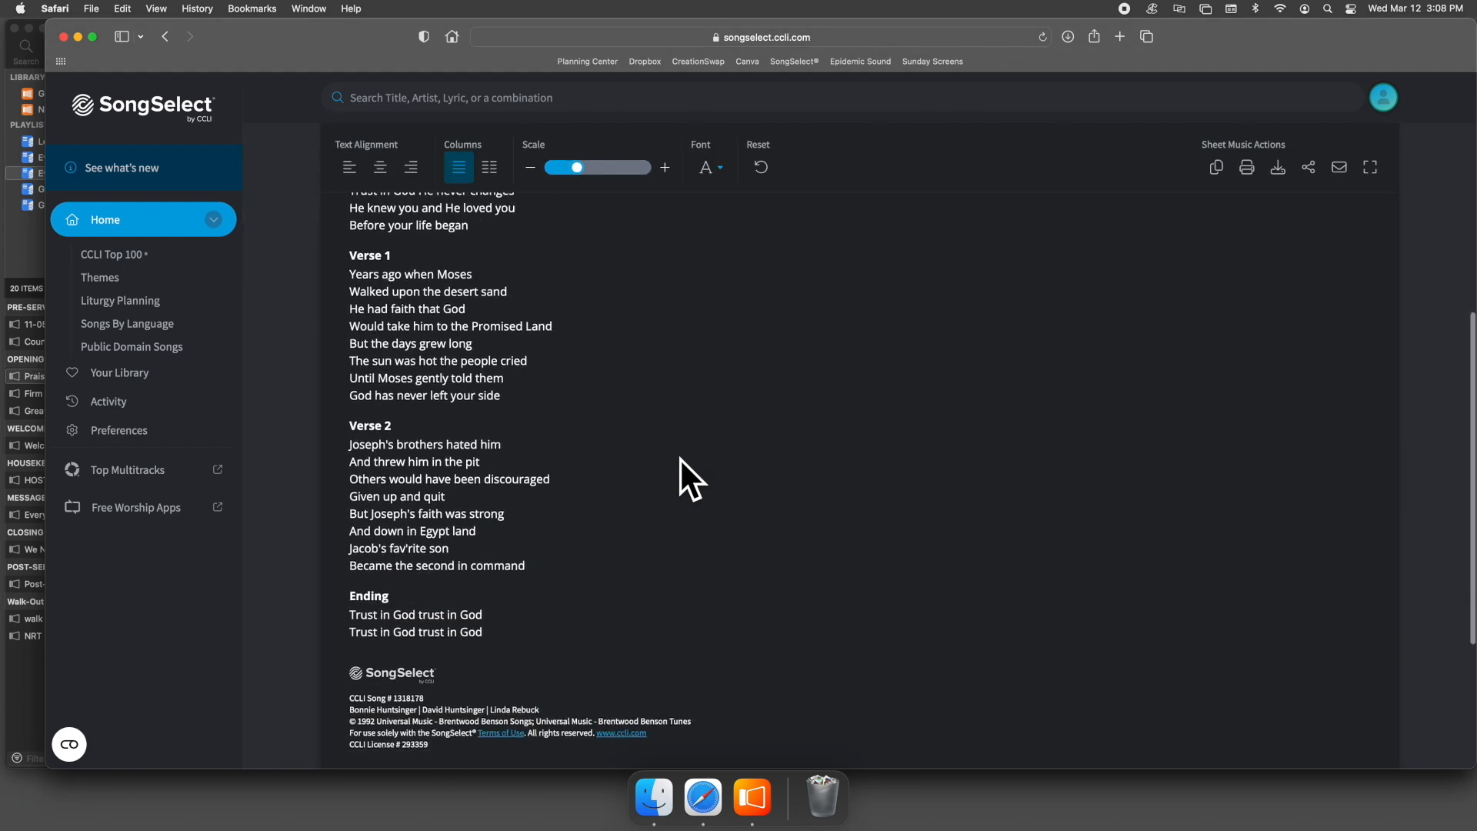
scroll(680, 458, "up", 8)
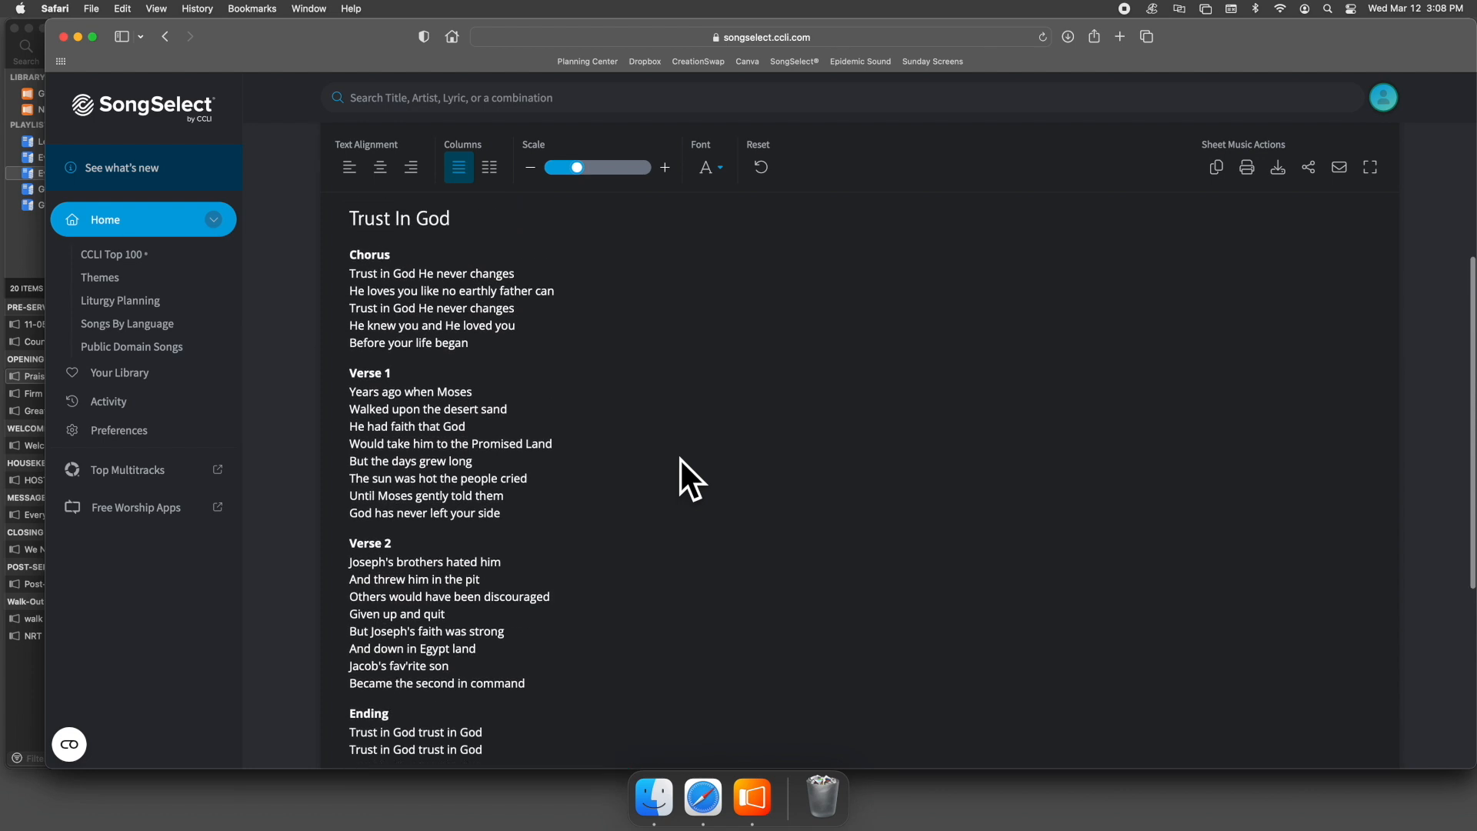
scroll(680, 457, "up", 2)
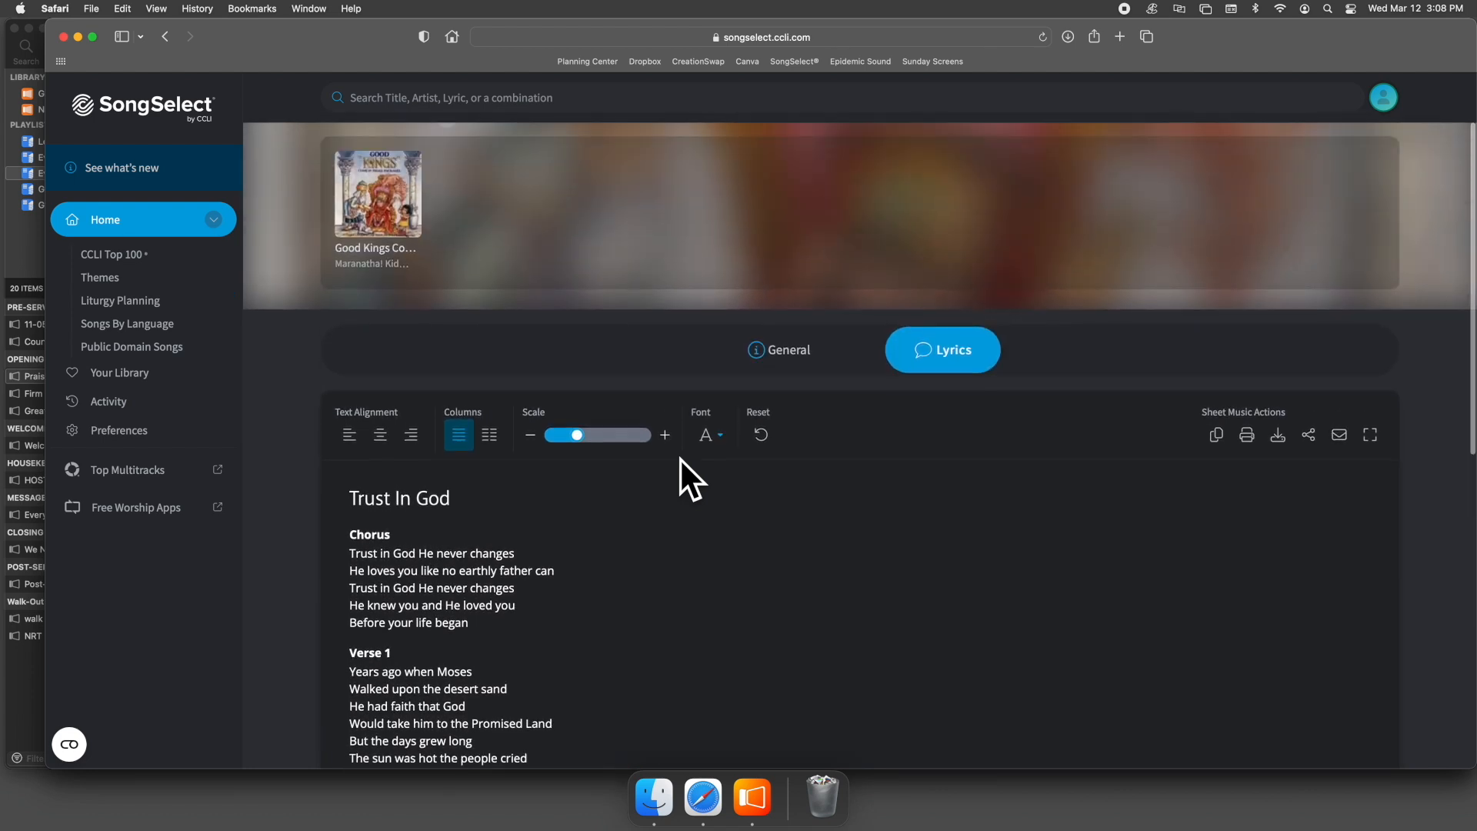
Return to the search results and open the lyrics of the Elevation Worship version of Trust In God
left_click(165, 37)
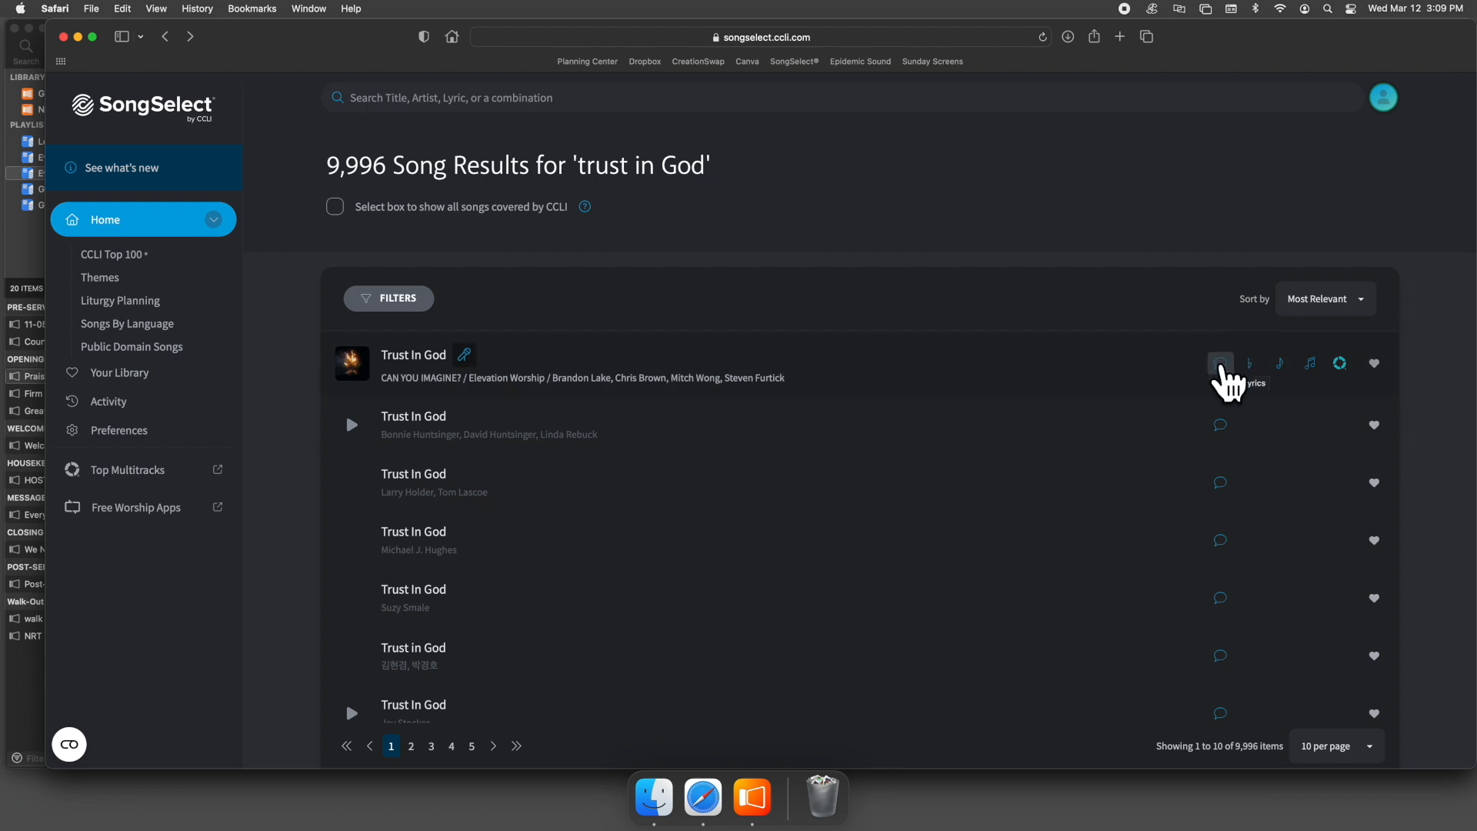
left_click(1222, 362)
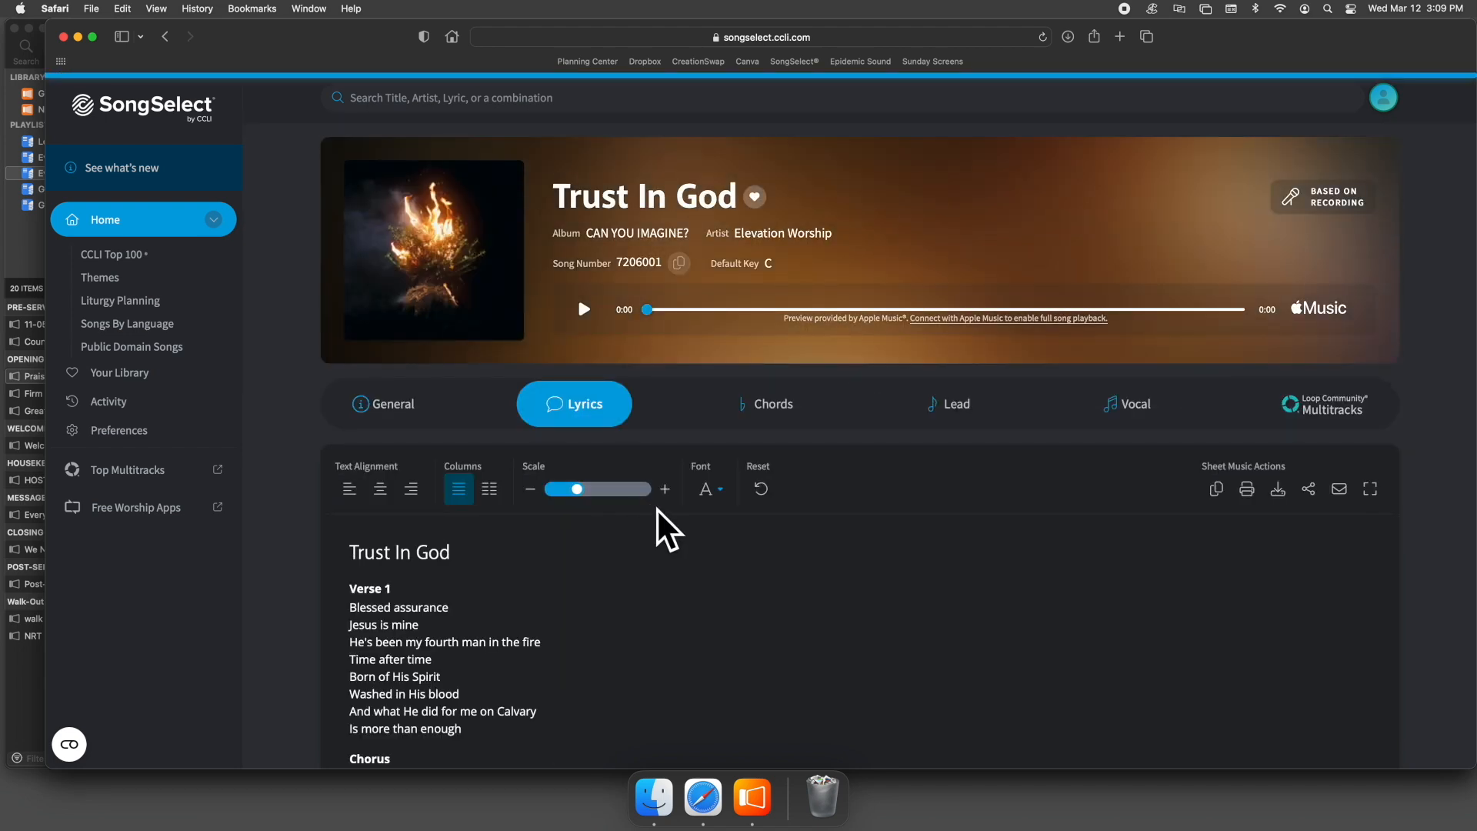
scroll(669, 523, "down", 3)
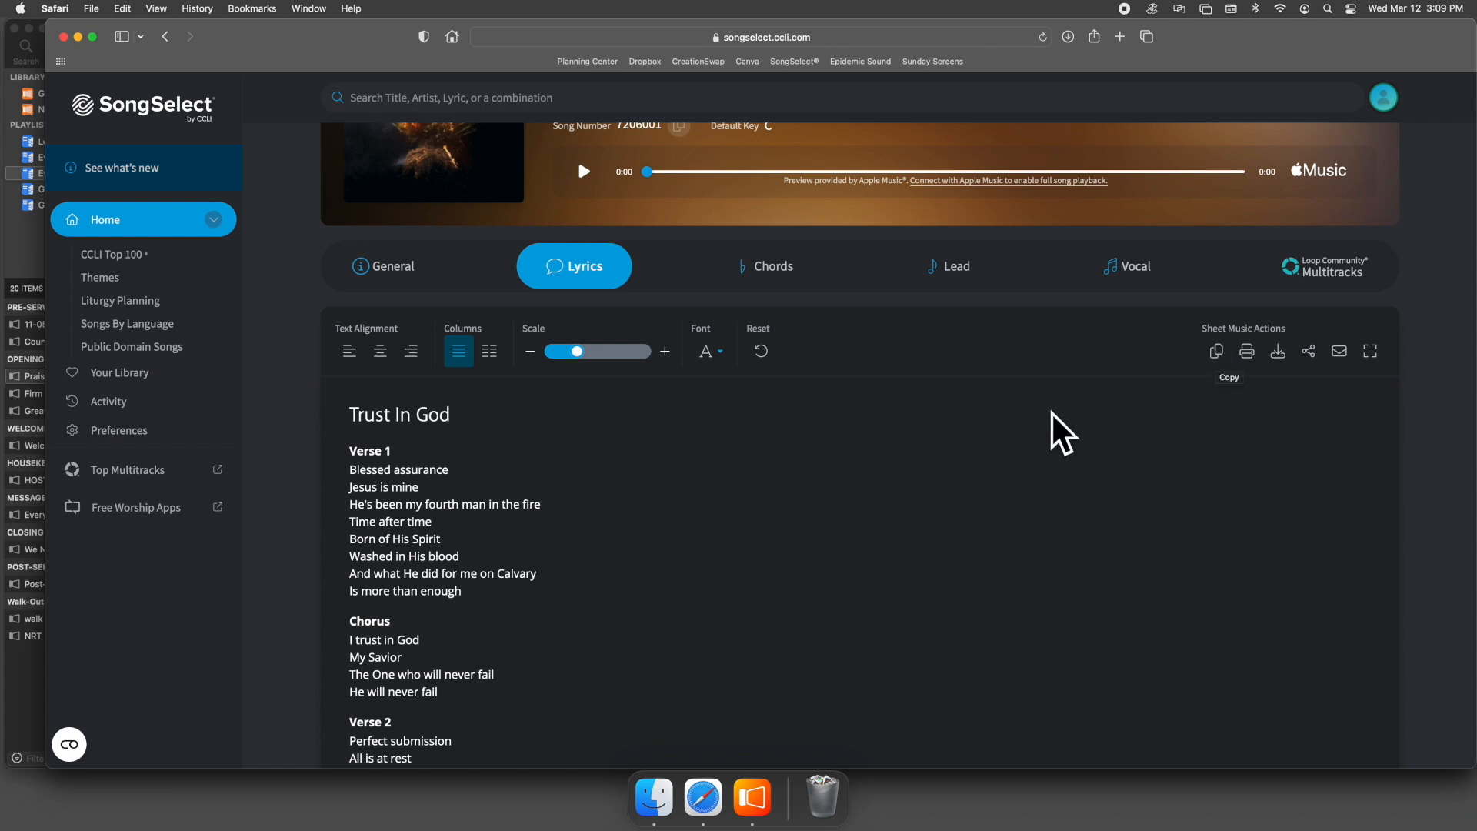
scroll(784, 487, "down", 2)
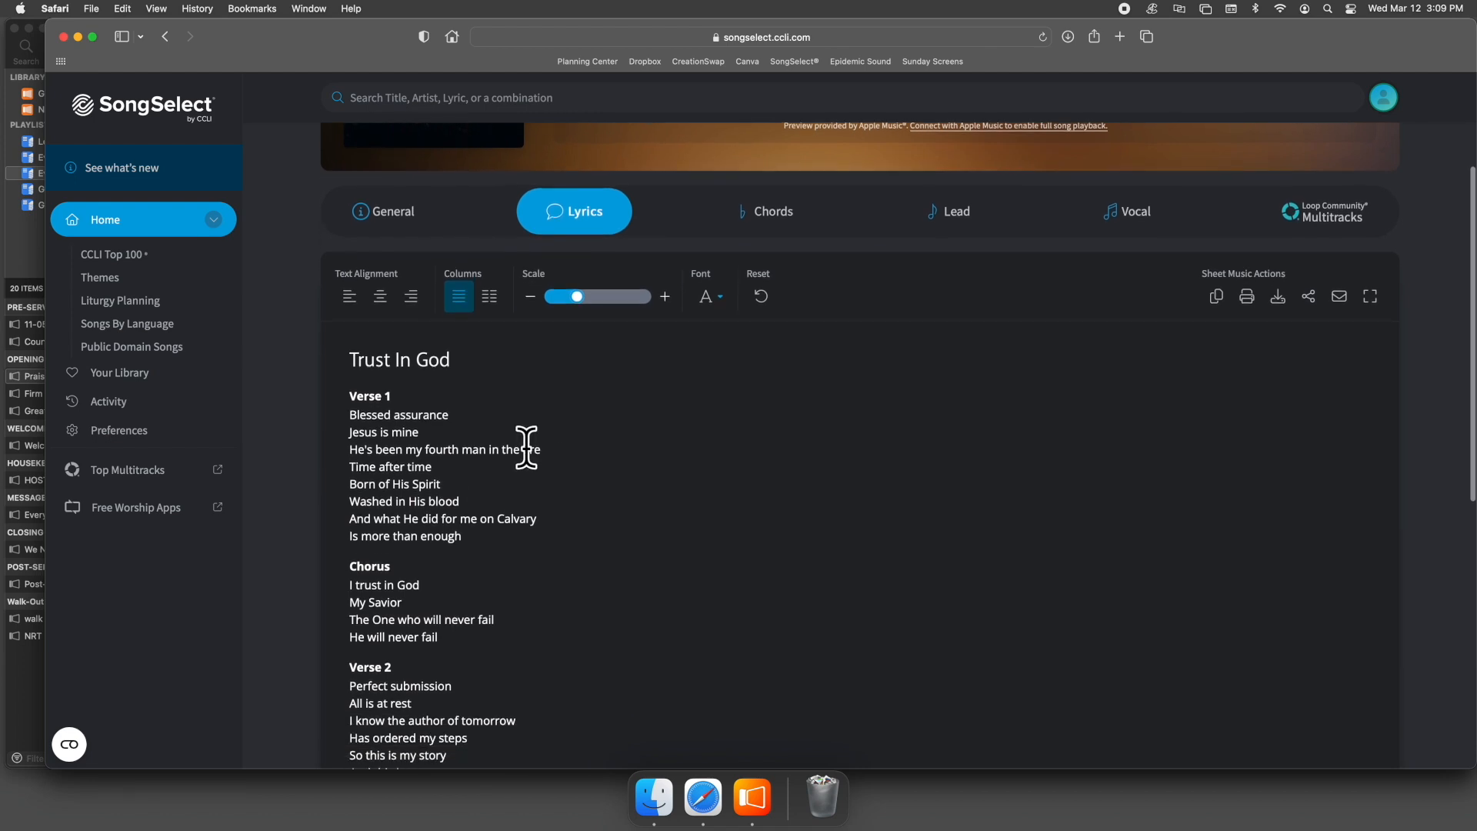
key("super+a")
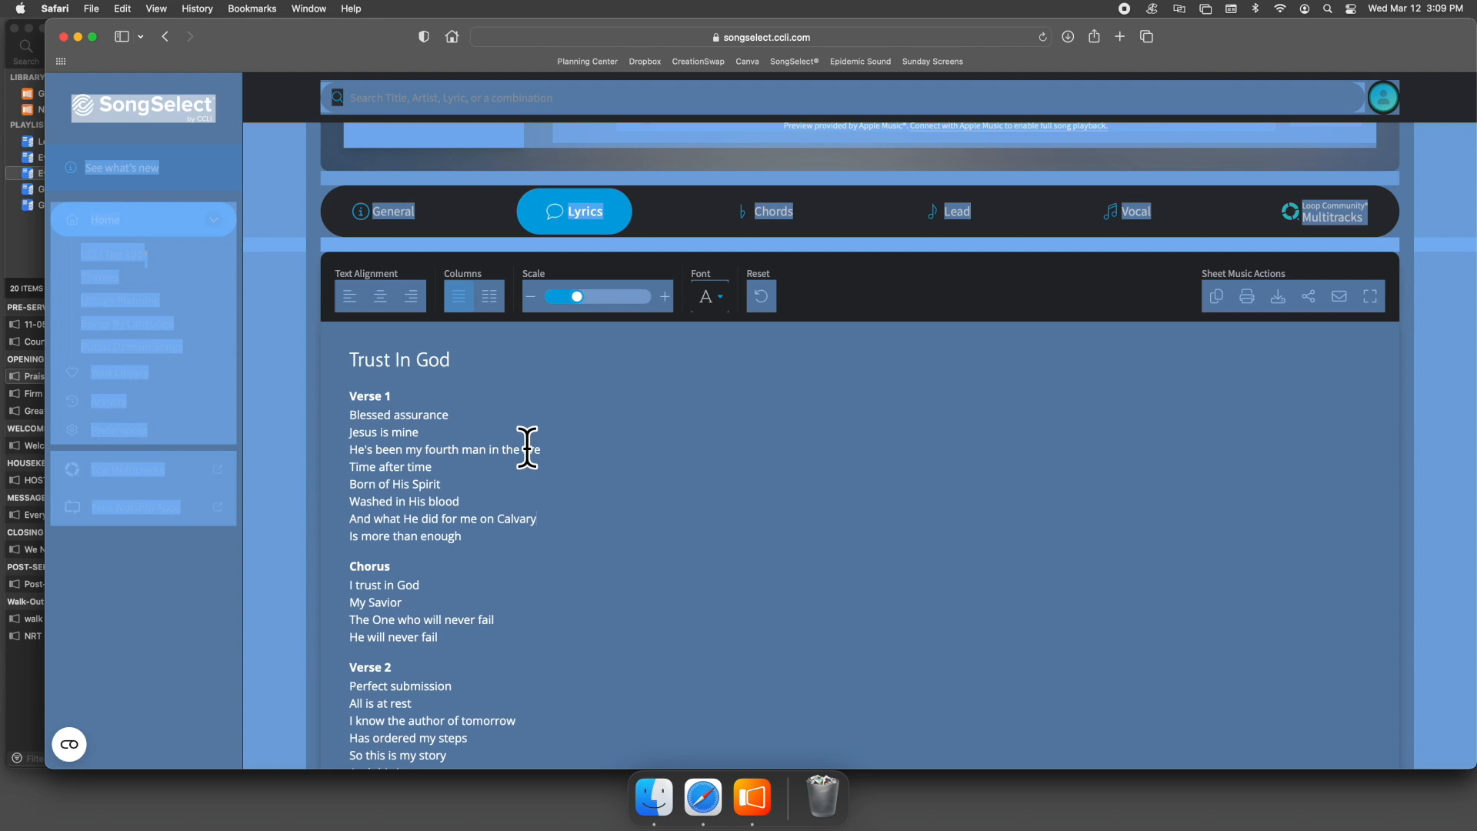
key("super+d")
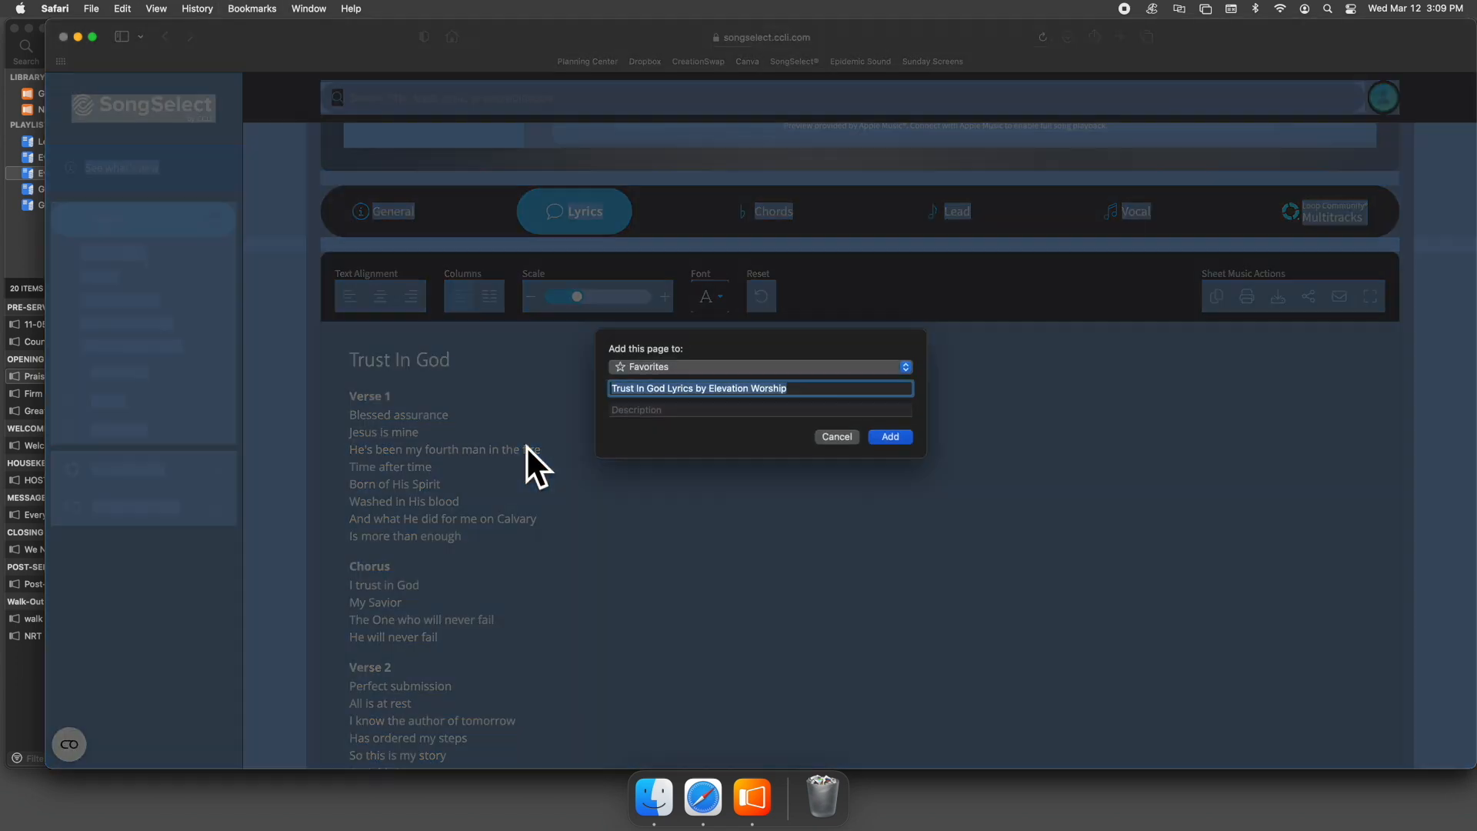
left_click(837, 437)
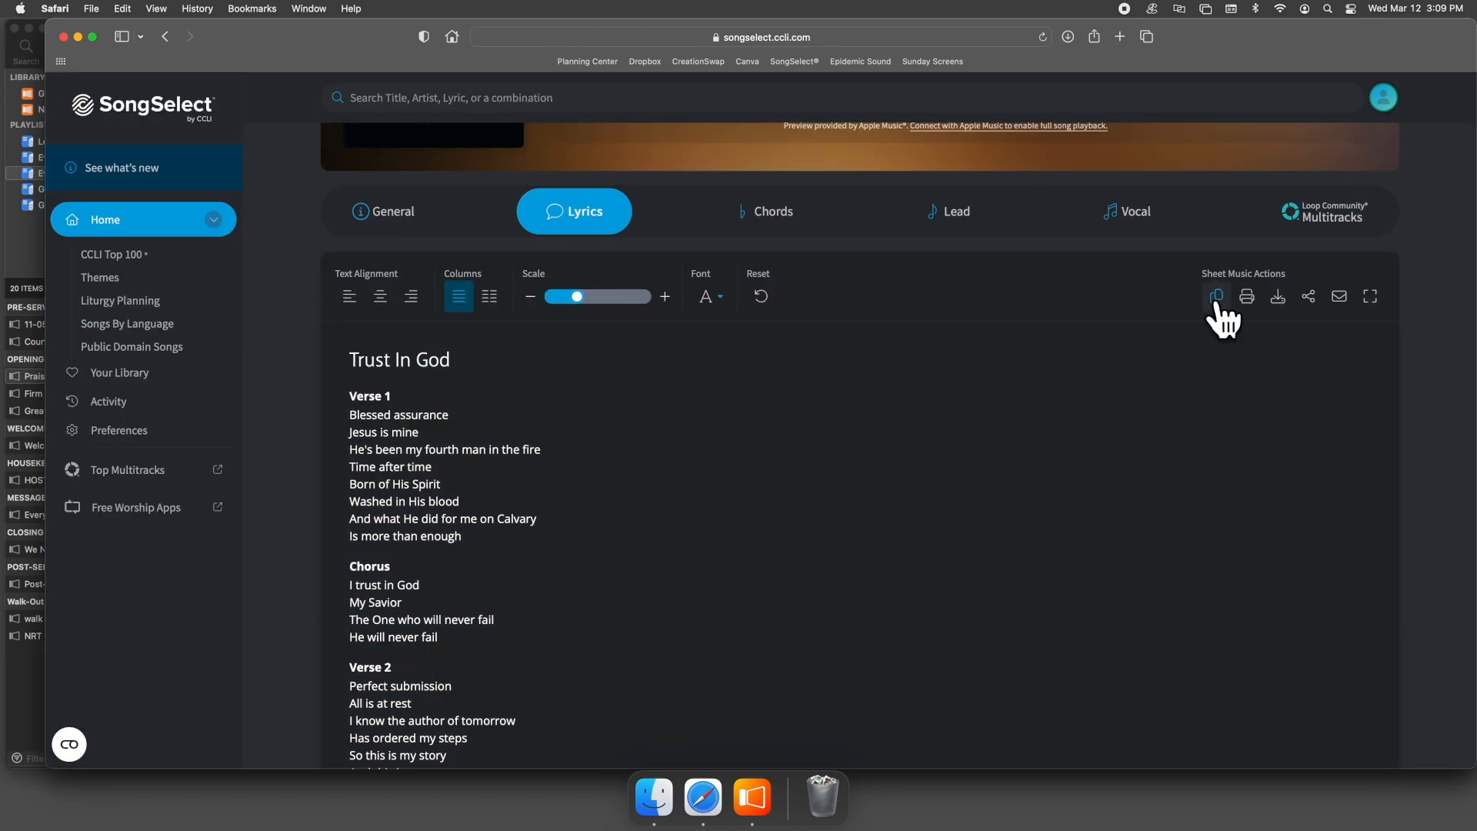
Copy the Trust In God lyrics from SongSelect and switch to ProPresenter
left_click(1217, 300)
key("super+Tab")
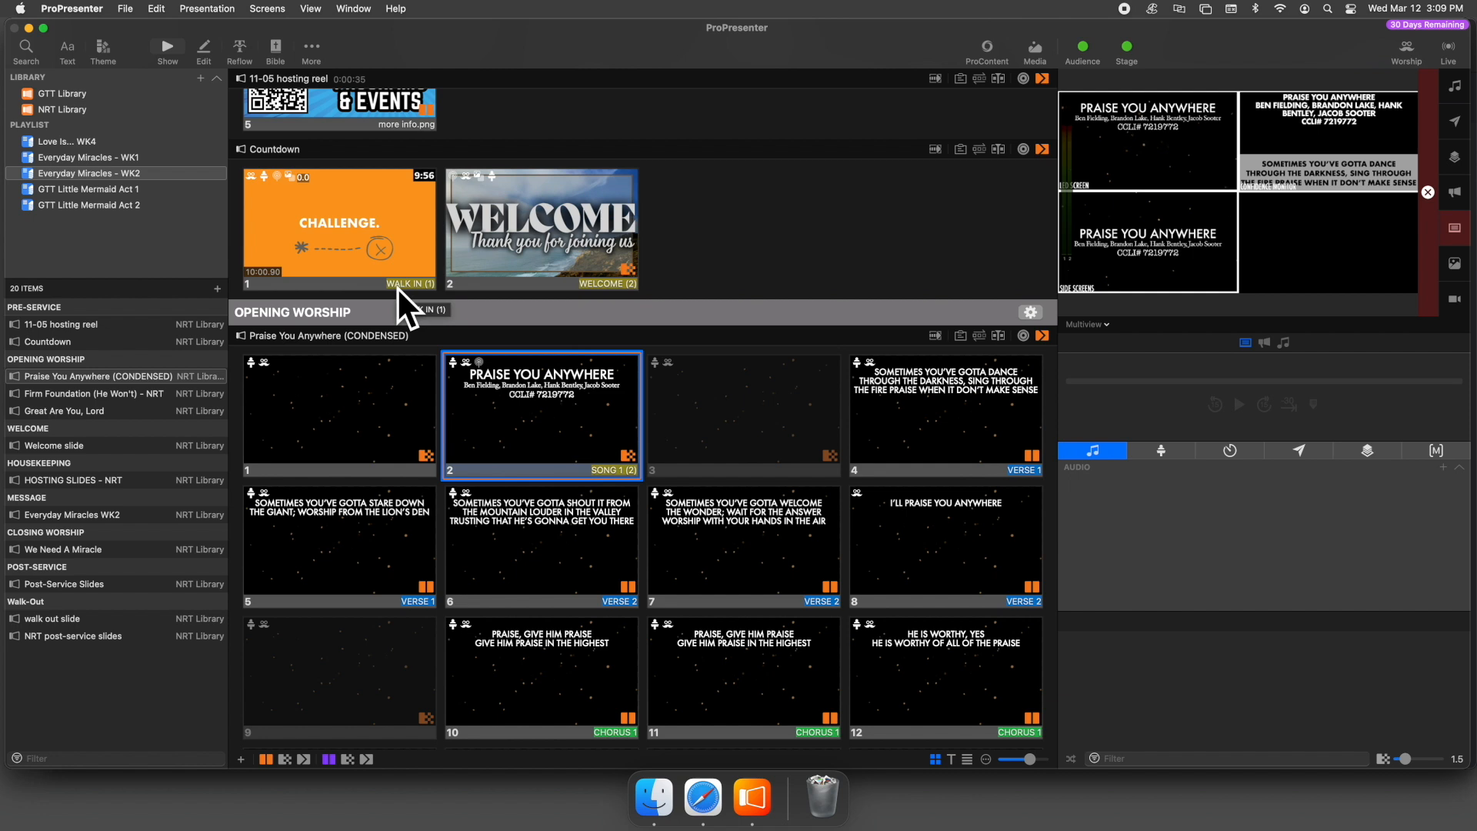
Check the NRT Library for existing versions of the song by filtering on "Tr", and clear the filter
left_click(73, 110)
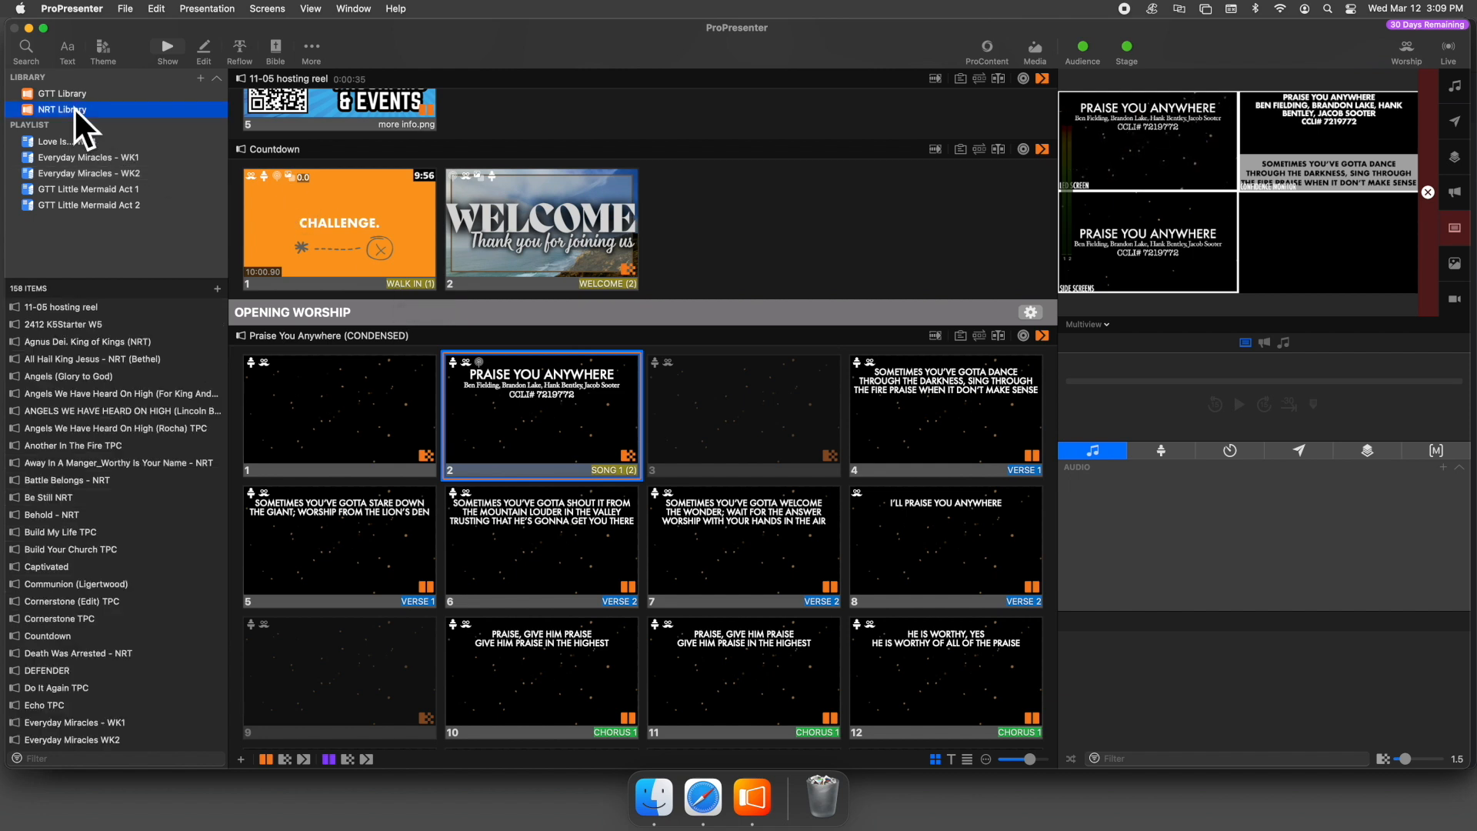
left_click(89, 759)
type("Tr")
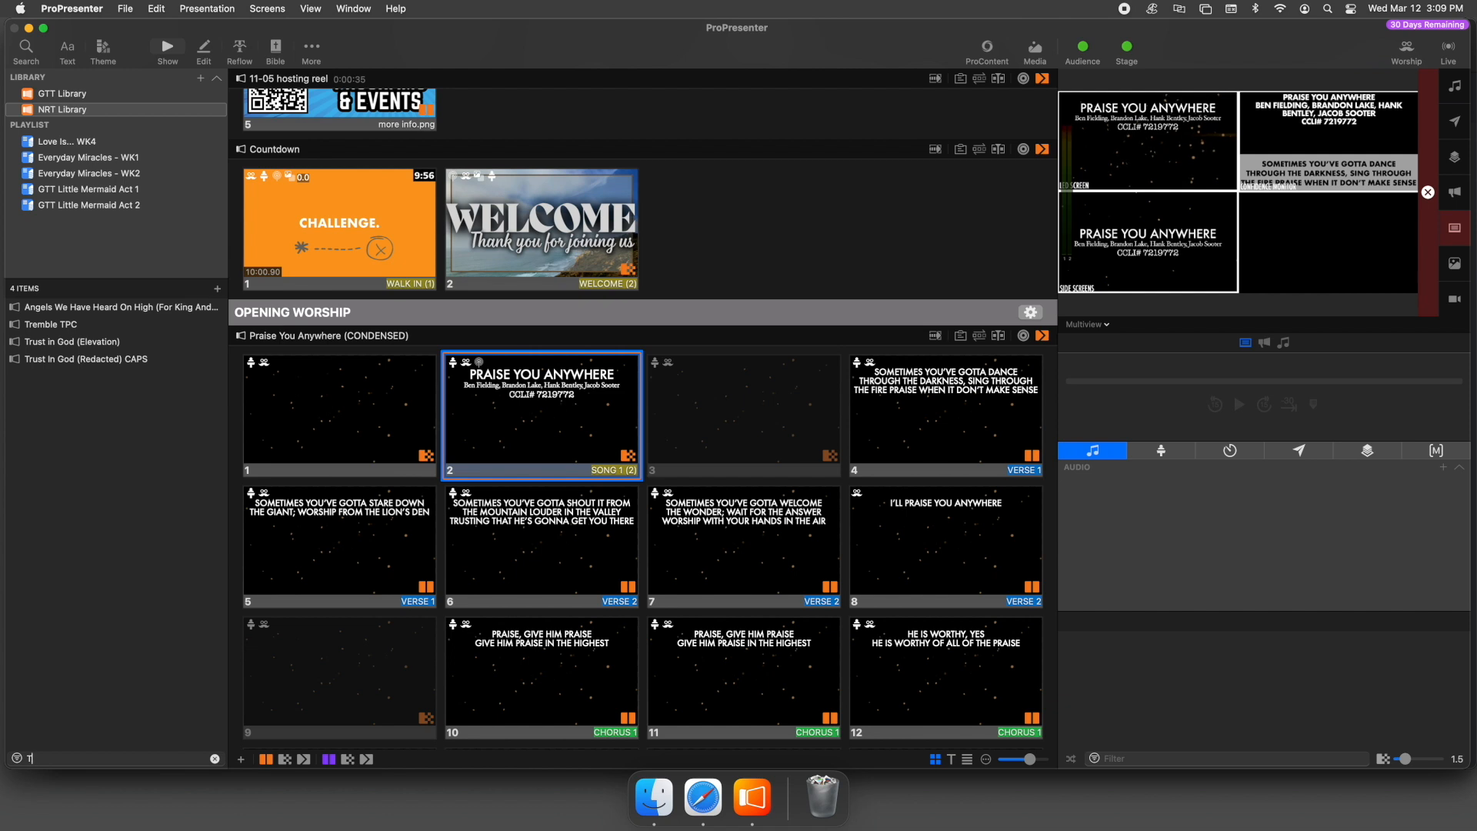
key("BackSpace")
key("BackSpace")
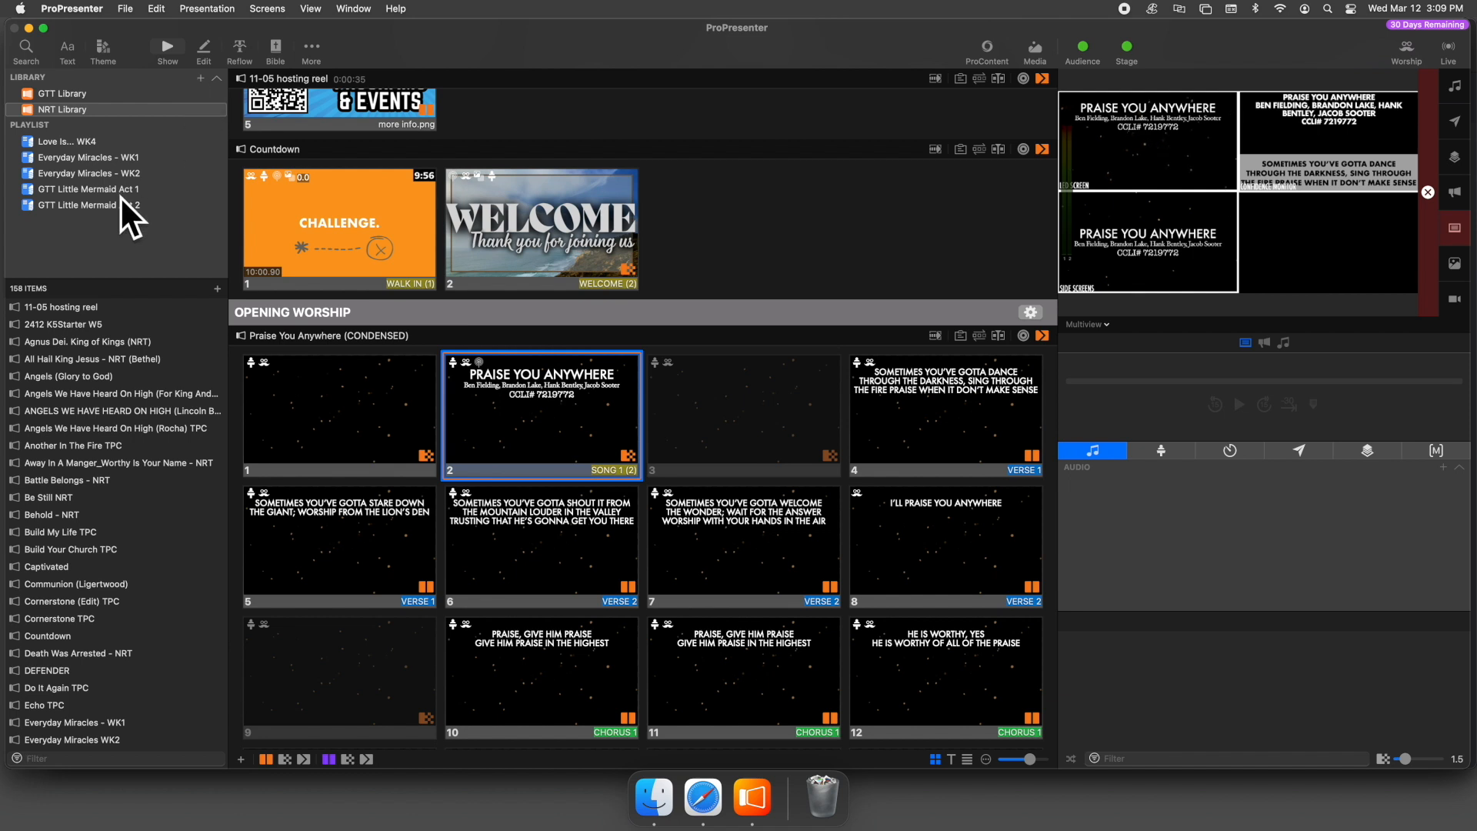
Create a new presentation named "Trust In God" in the NRT Library at 1920 x 1080 with no playlist
left_click(200, 80)
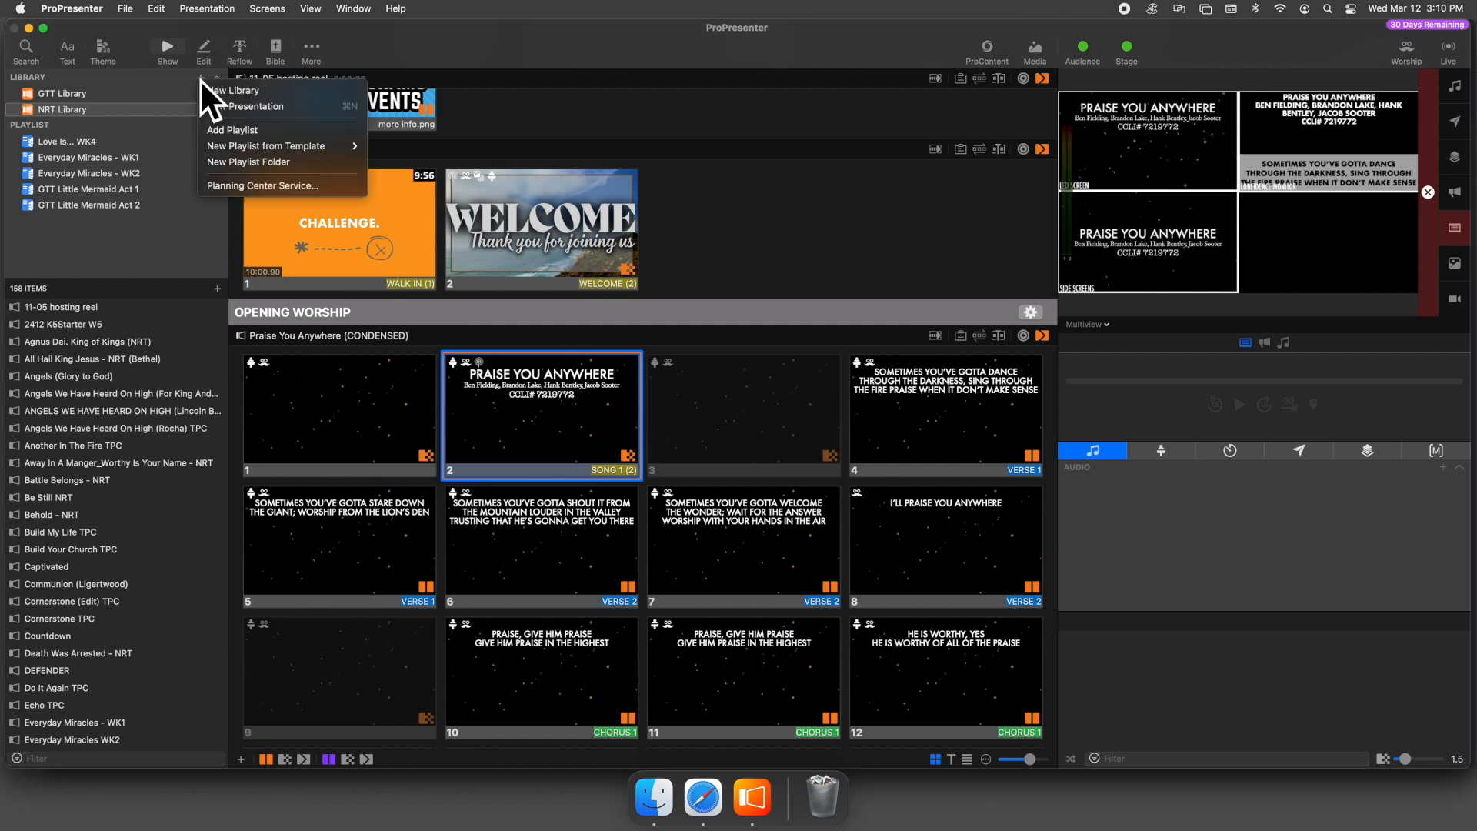
left_click(304, 111)
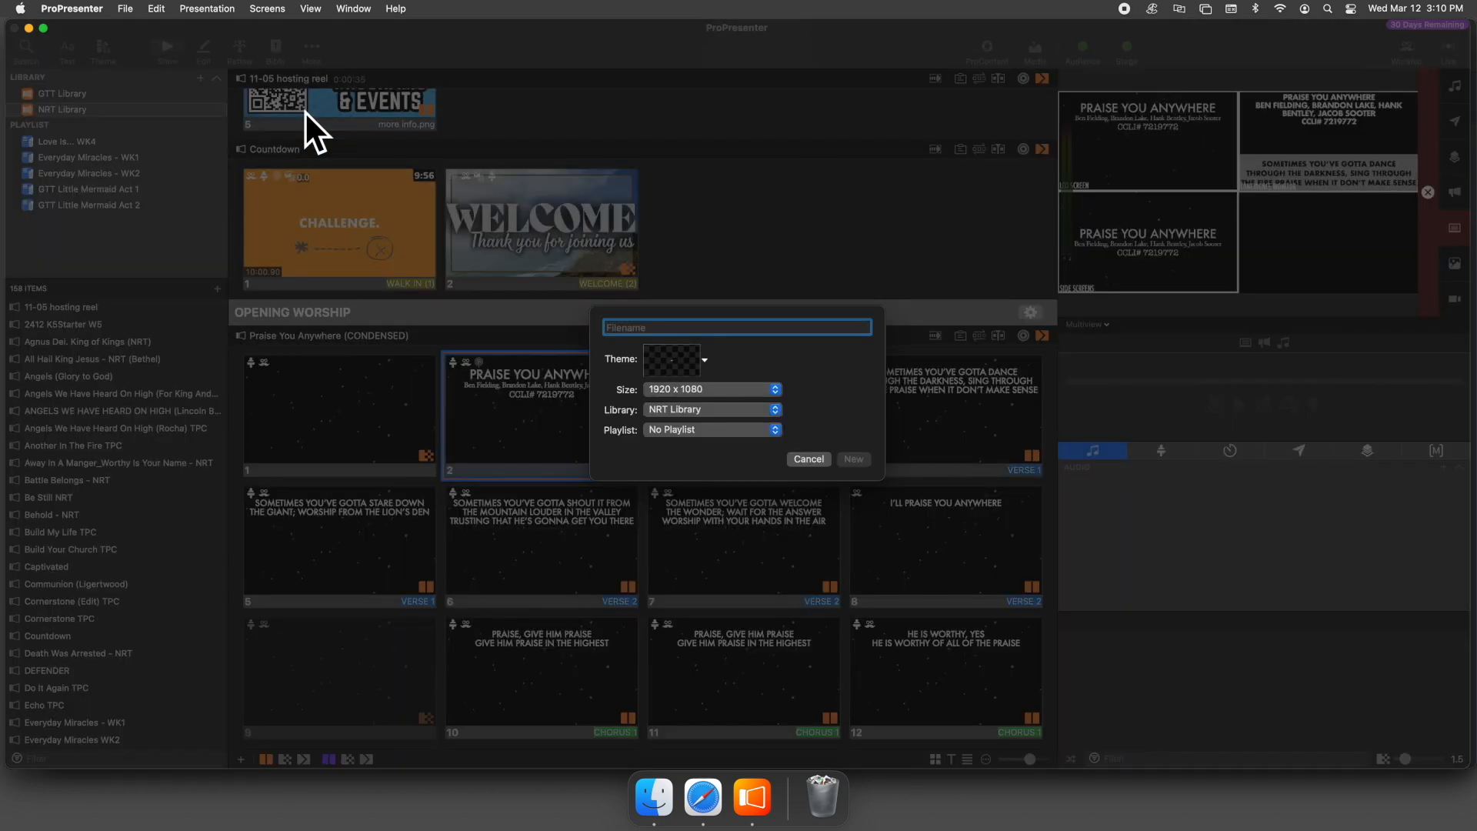
type("Trust In God")
left_click(854, 460)
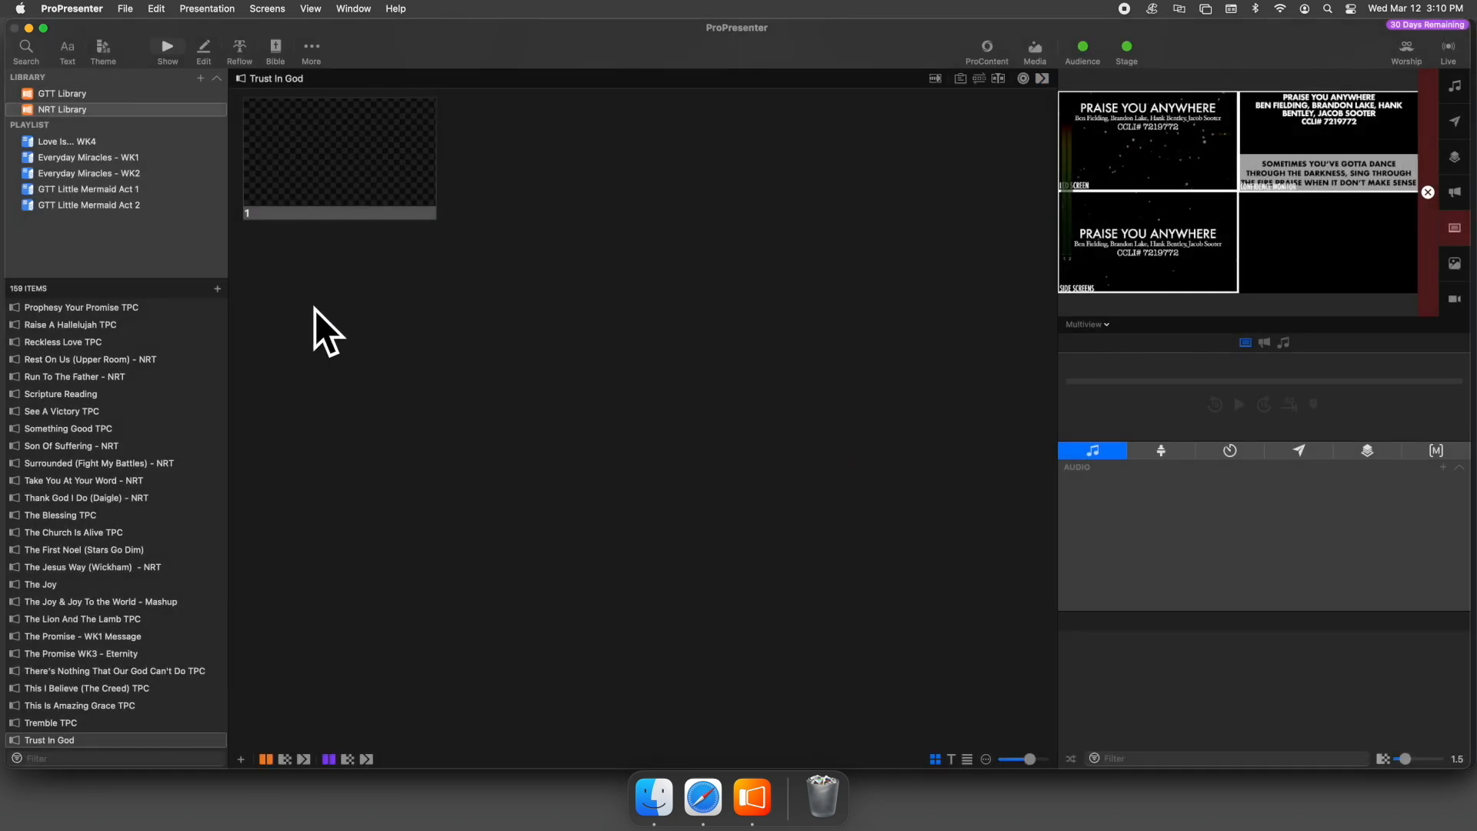
Add the new Trust In God presentation to the Everyday Miracles - WK2 playlist and select it there
scroll(122, 704, "down", 3)
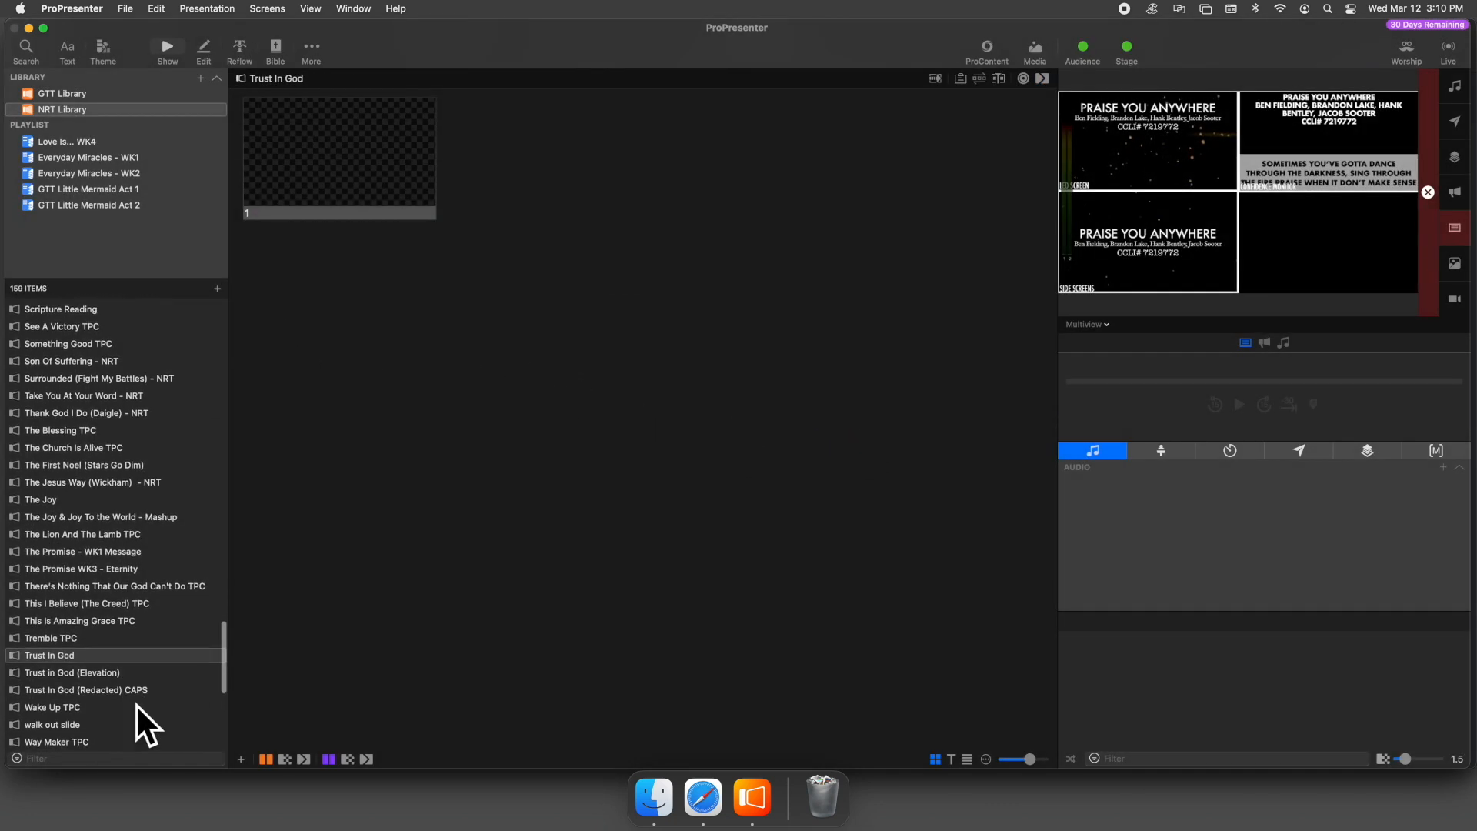
left_click(89, 656)
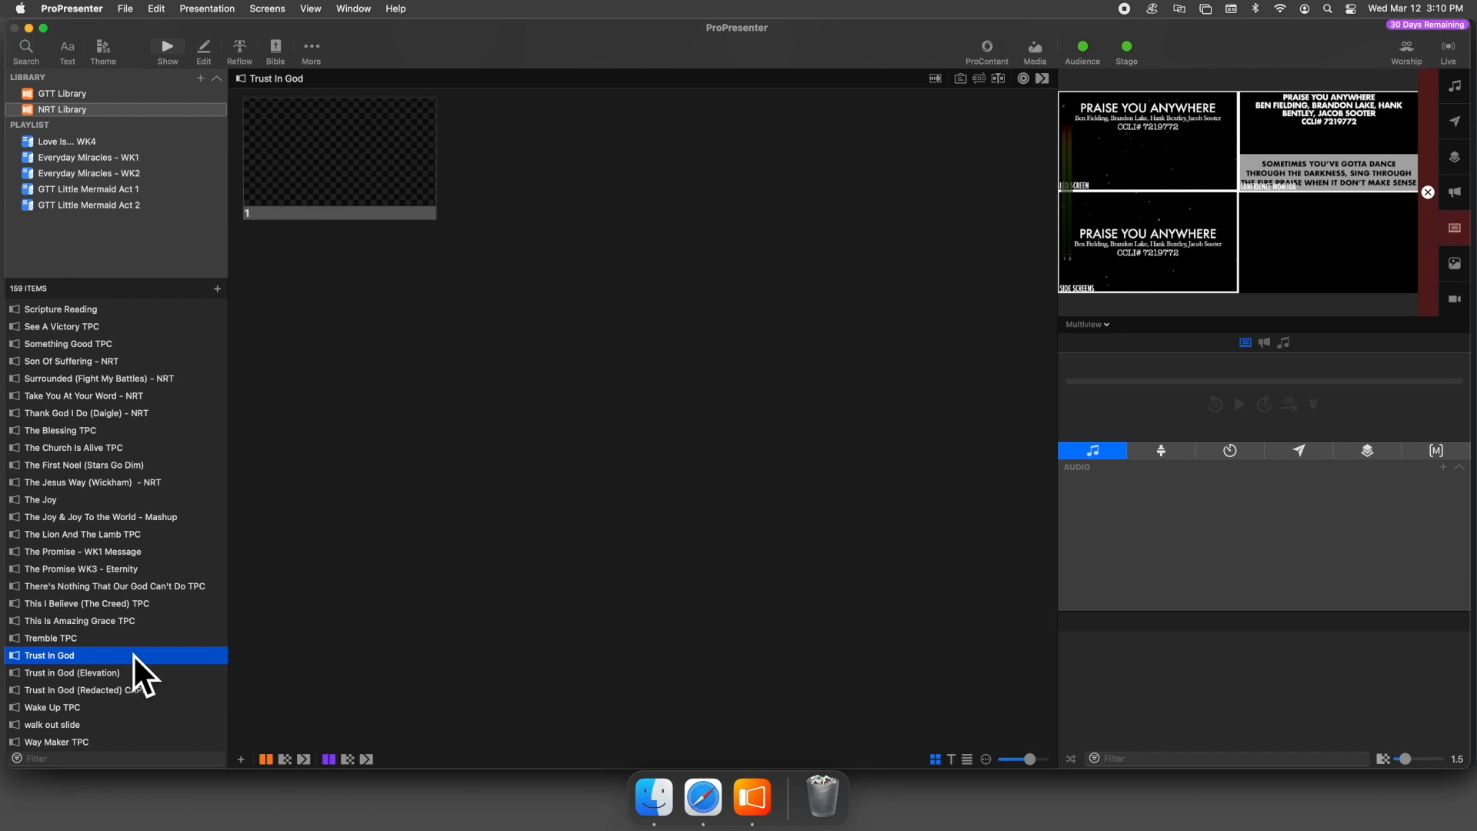
left_click_drag(132, 654, 136, 174)
left_click(114, 171)
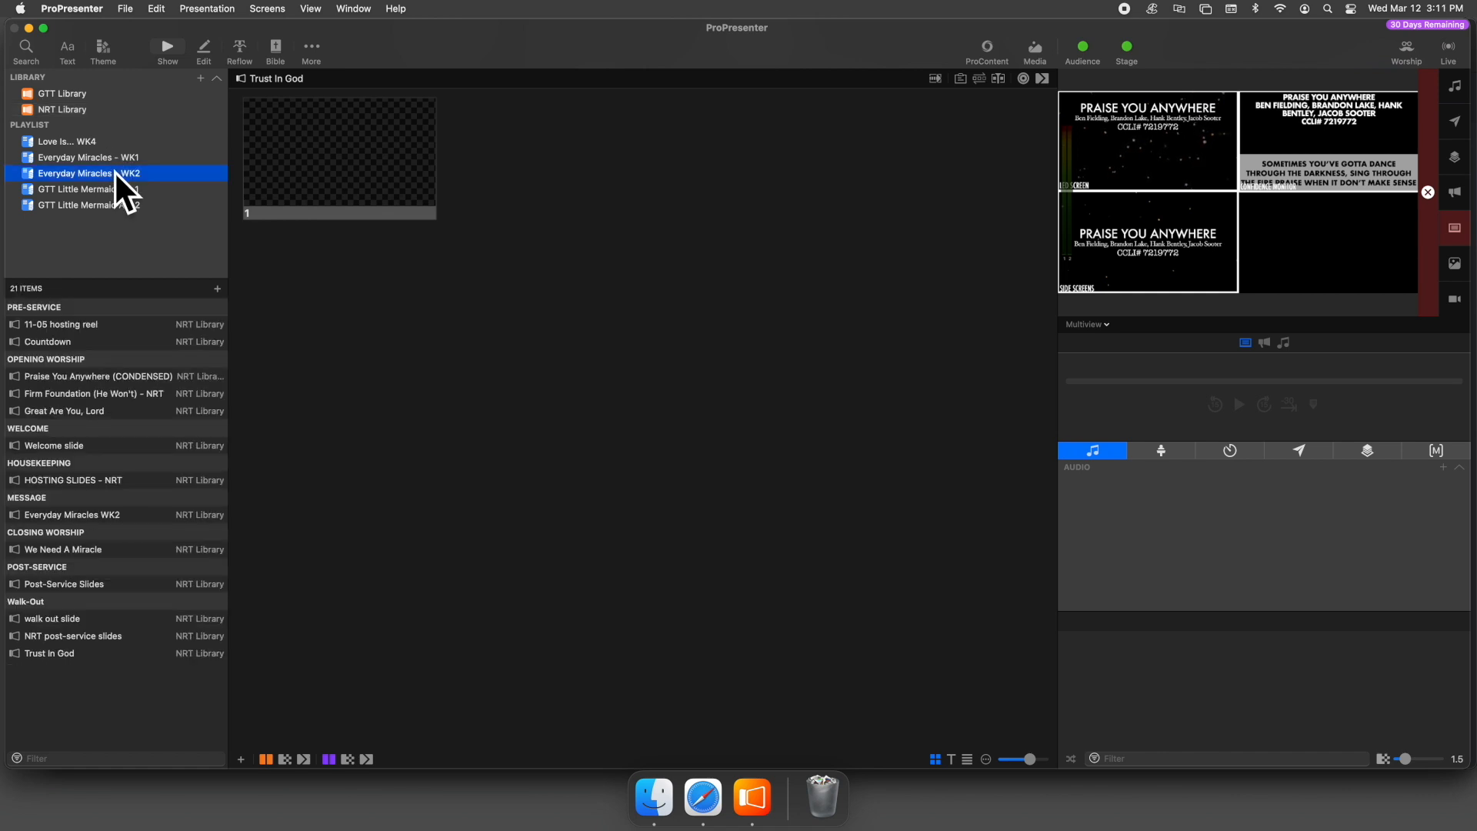
left_click(80, 653)
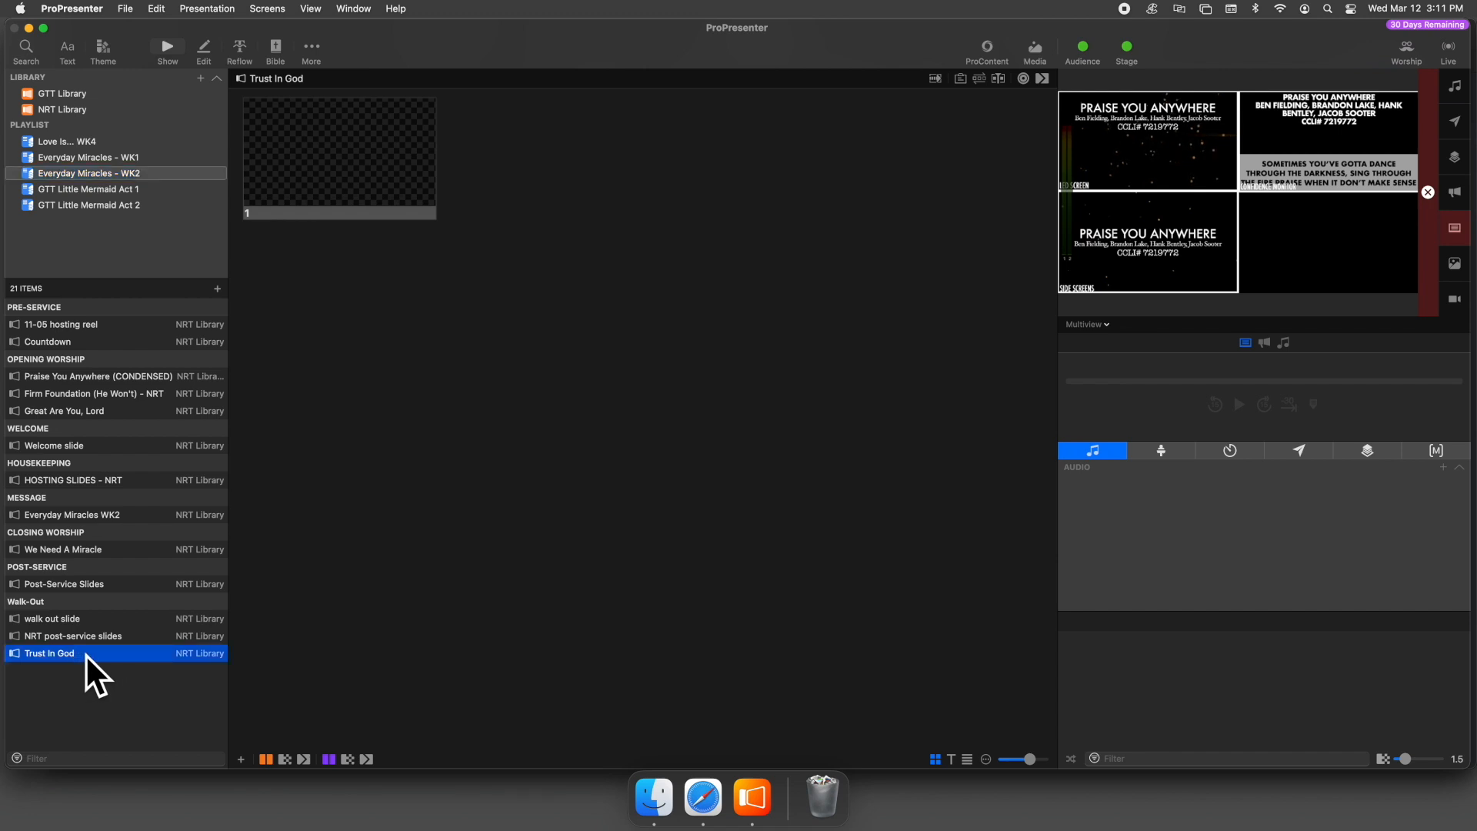
Move Trust In God into the Closing Worship section of the playlist, above We Need A Miracle
left_click_drag(86, 654, 94, 540)
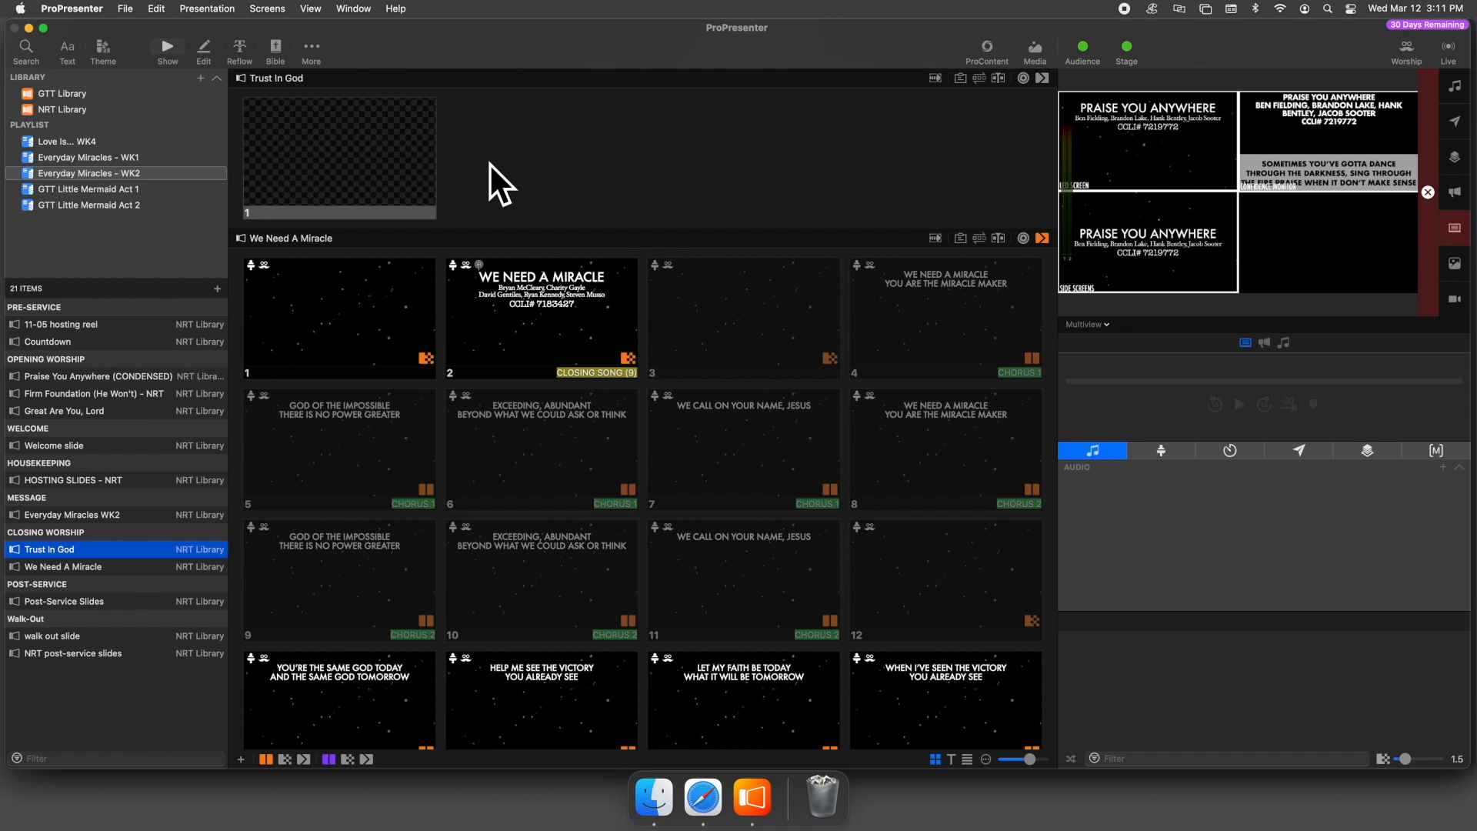
Open the blank Trust In God slide for editing and paste the copied lyrics into its text box
right_click(357, 153)
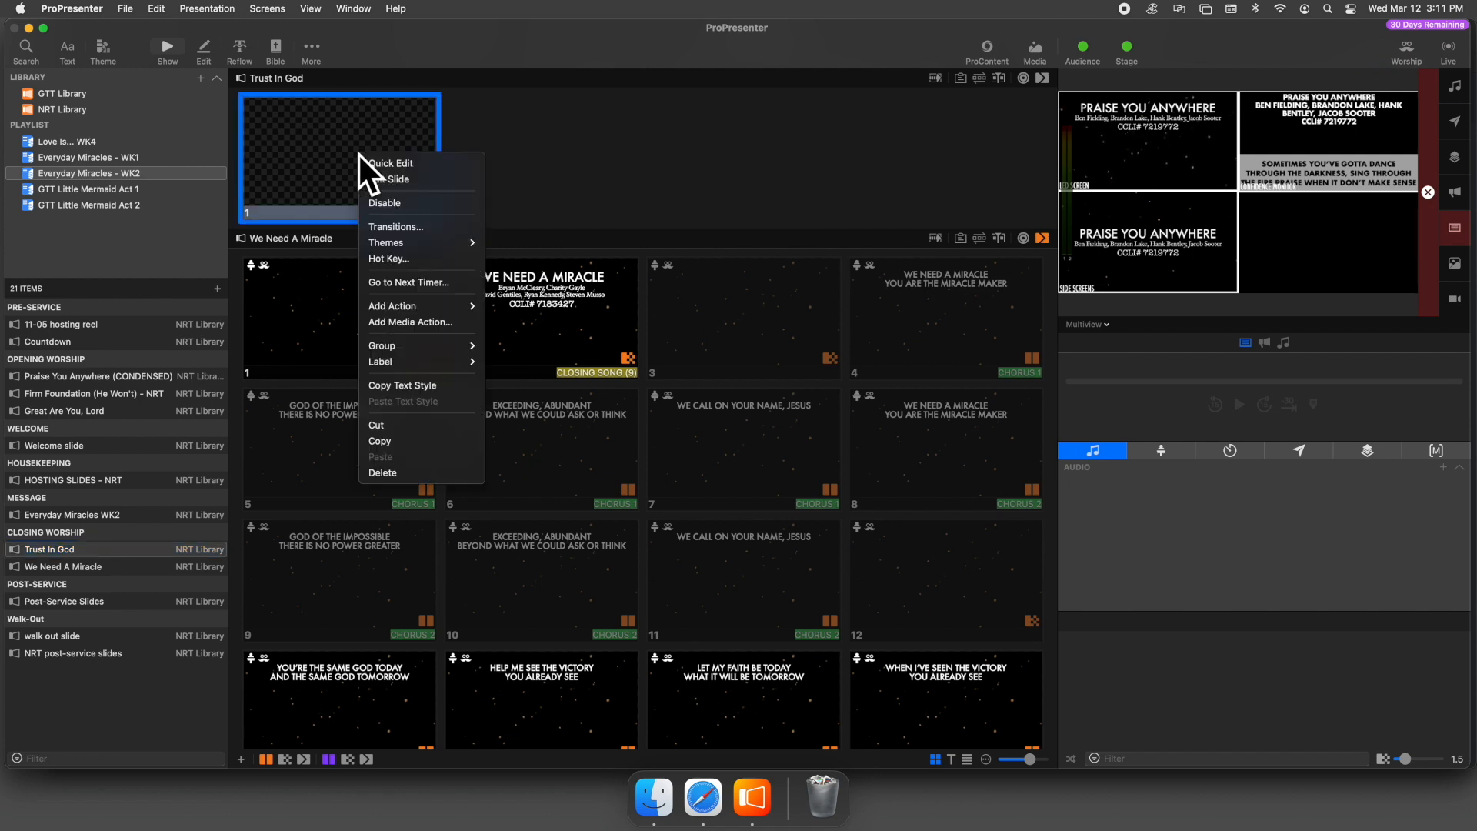
left_click(412, 177)
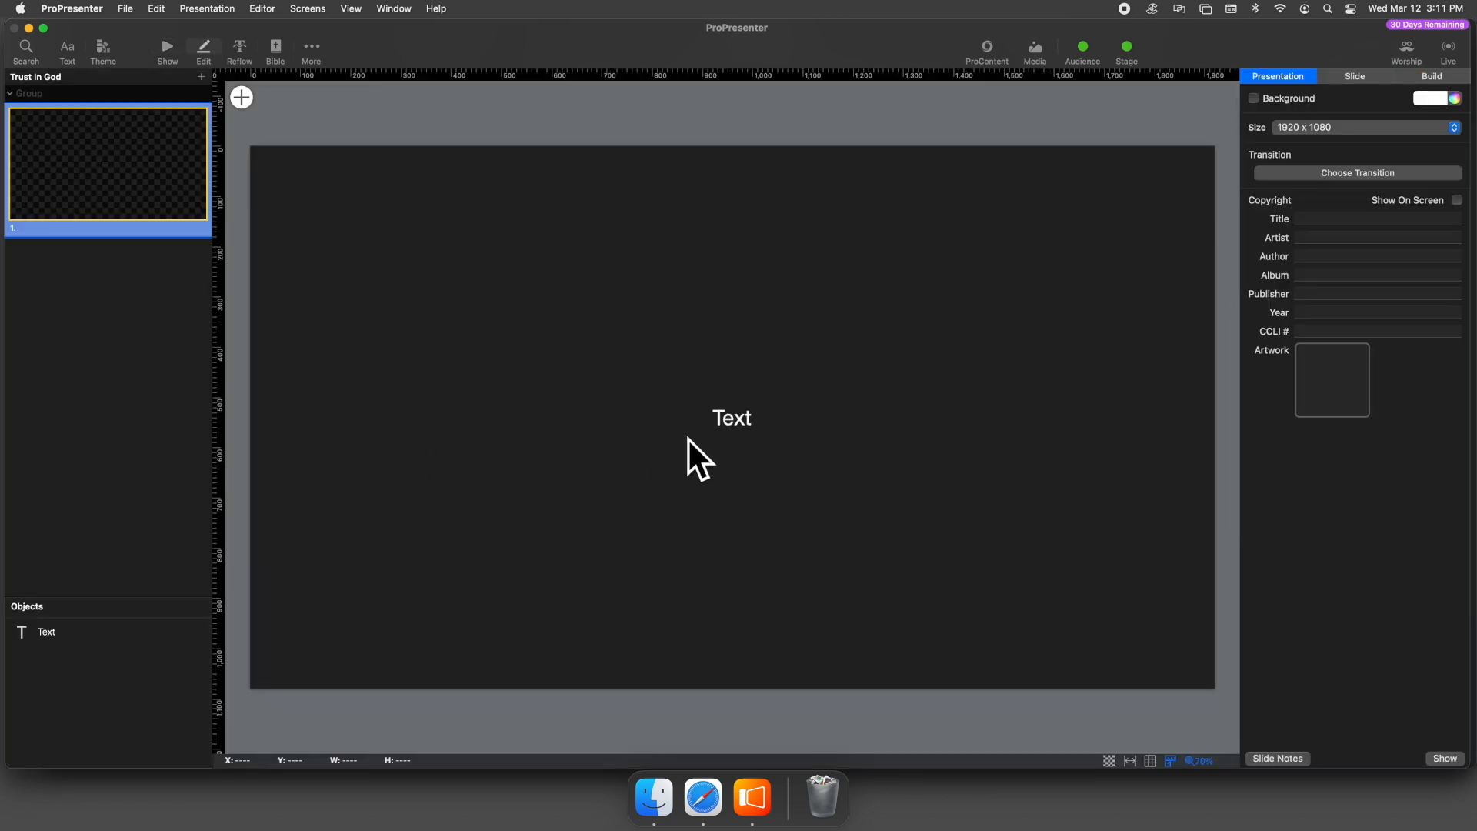
left_click(728, 418)
left_click(726, 418)
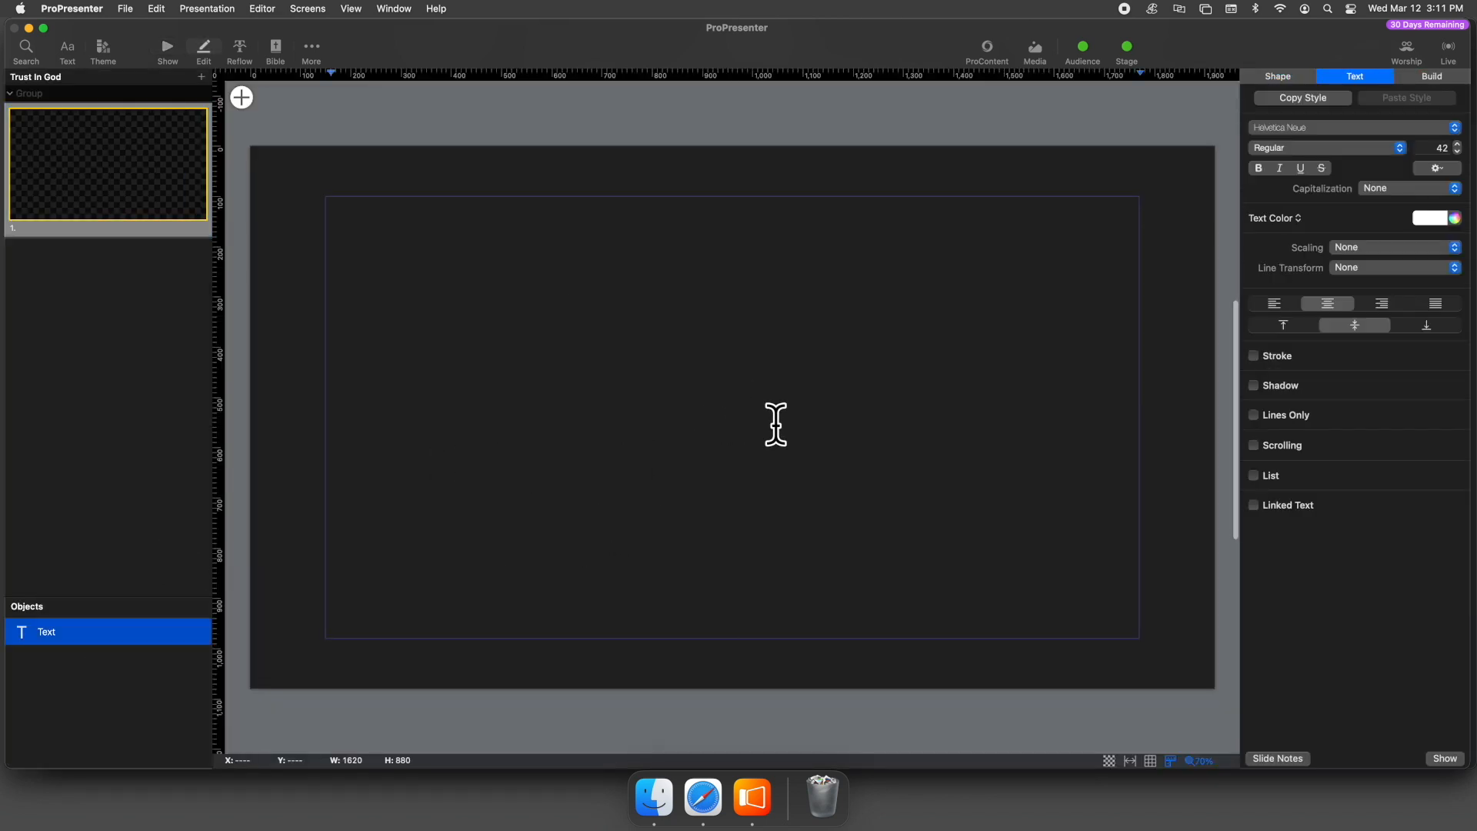
right_click(736, 416)
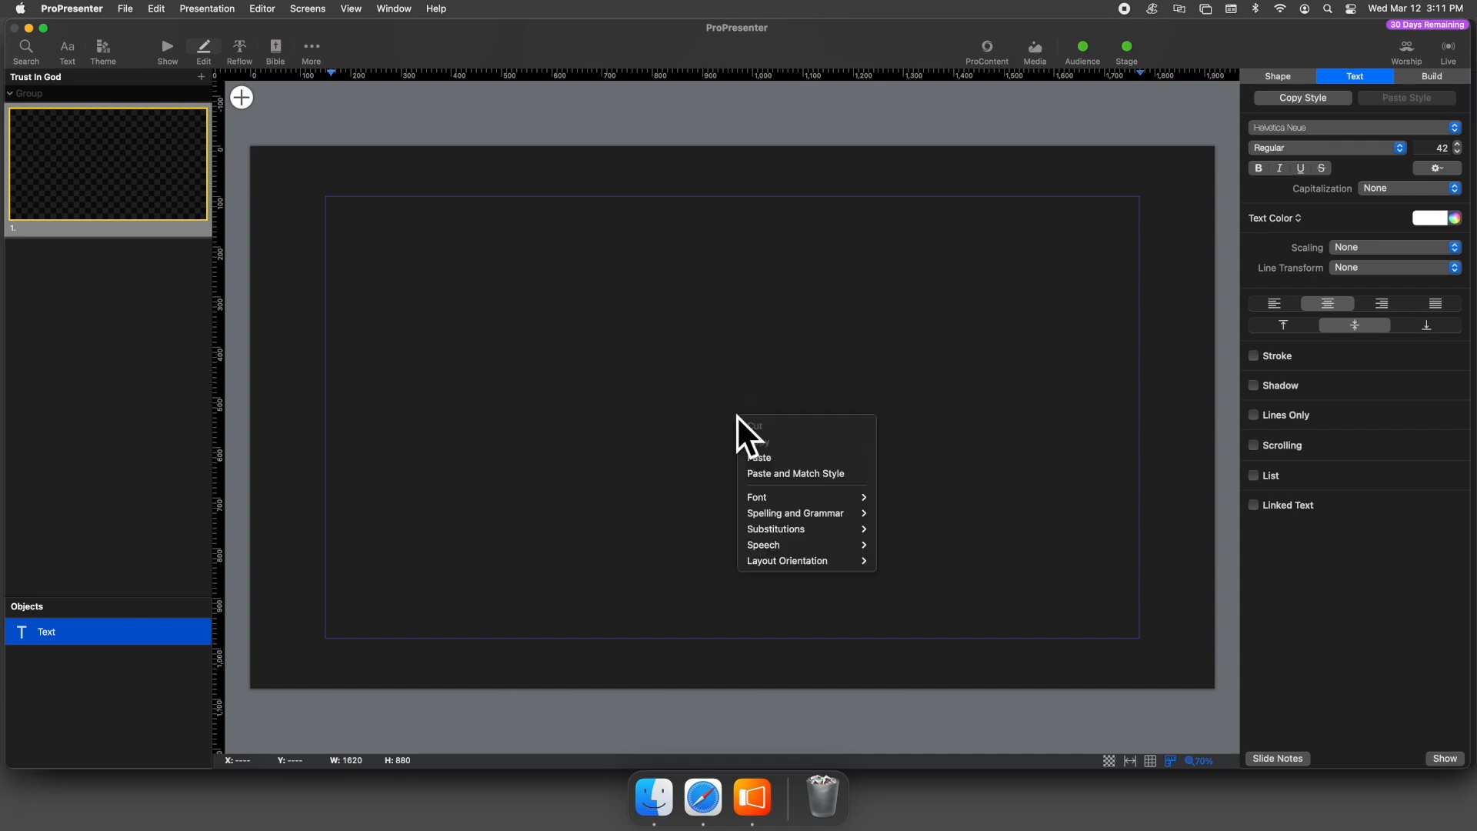
left_click(820, 459)
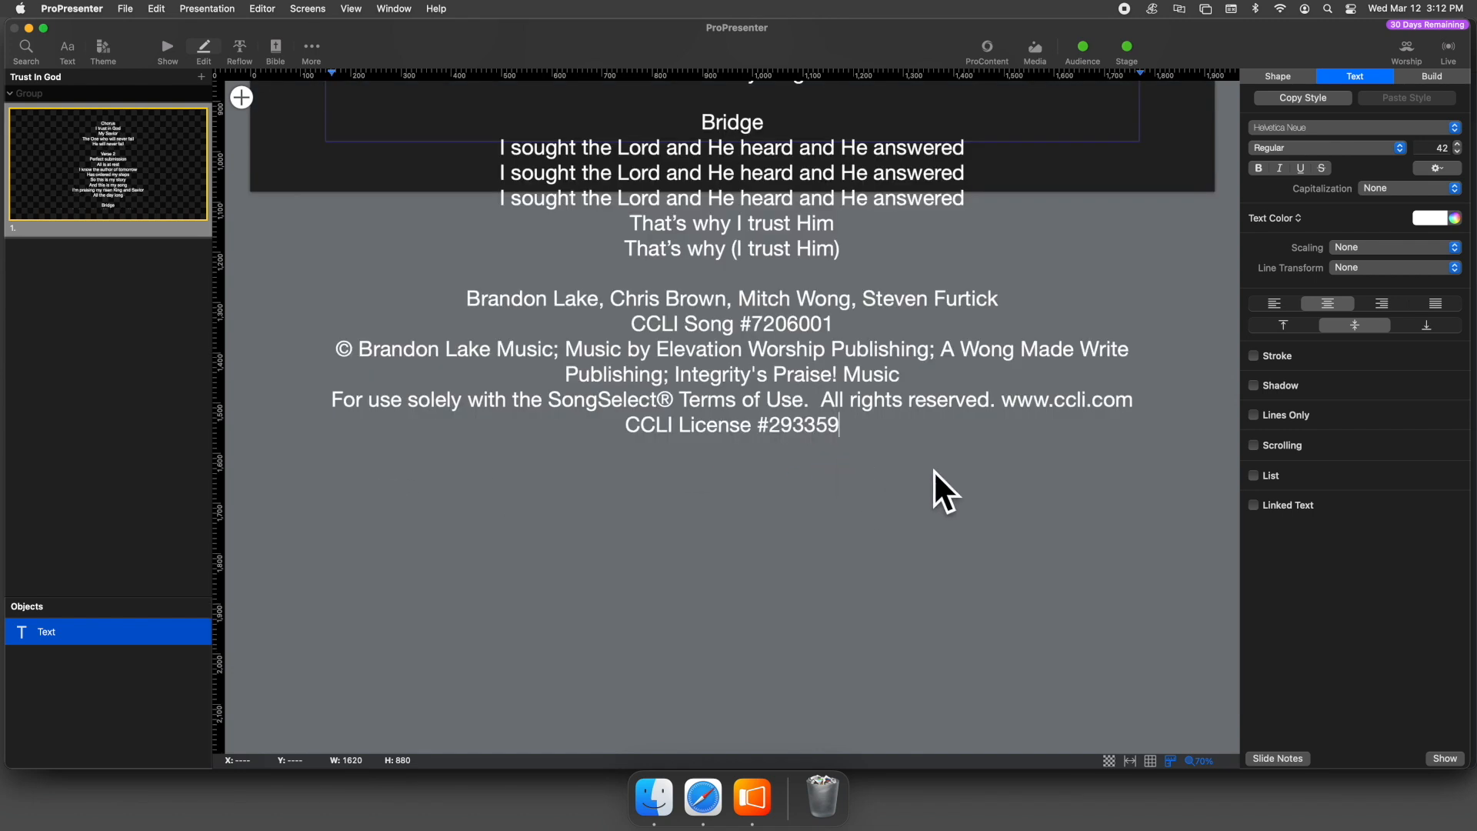
Look through the pasted lyrics, delete all of them from the slide's text box, and return to the show view
left_click(896, 473)
scroll(1008, 146, "up", 10)
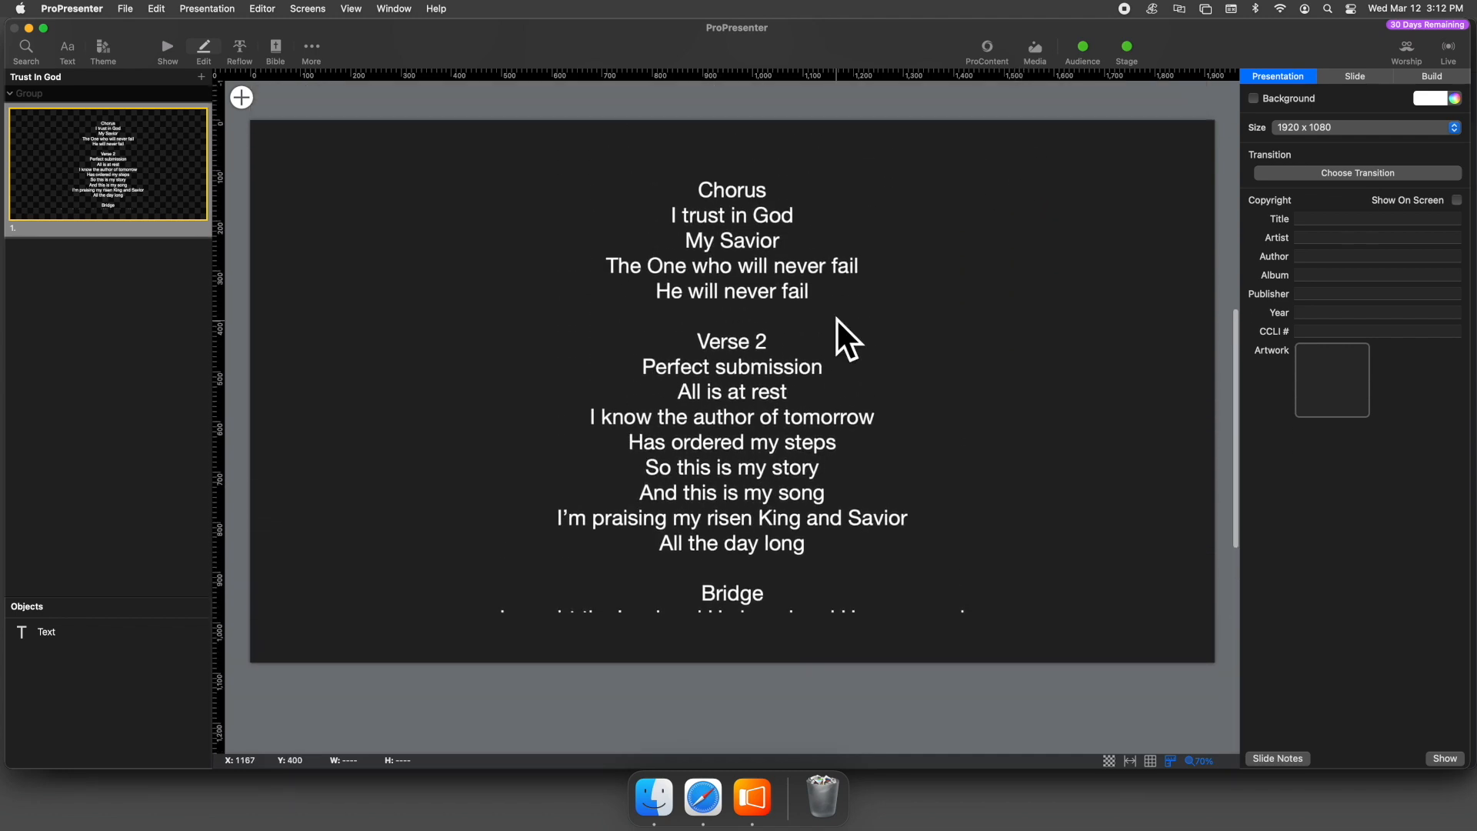
left_click(779, 362)
left_click(778, 362)
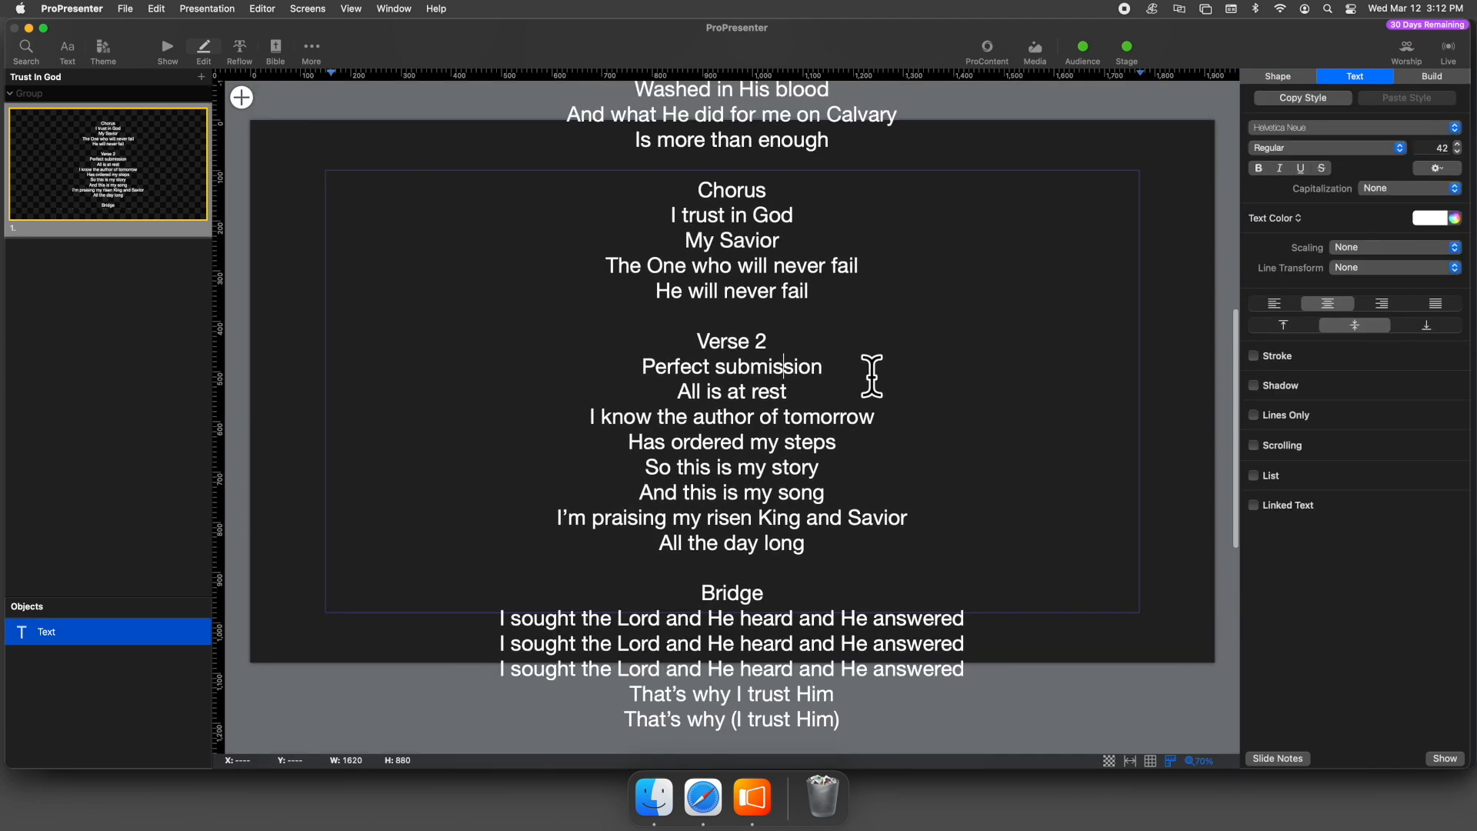
scroll(871, 369, "down", 5)
scroll(871, 374, "down", 2)
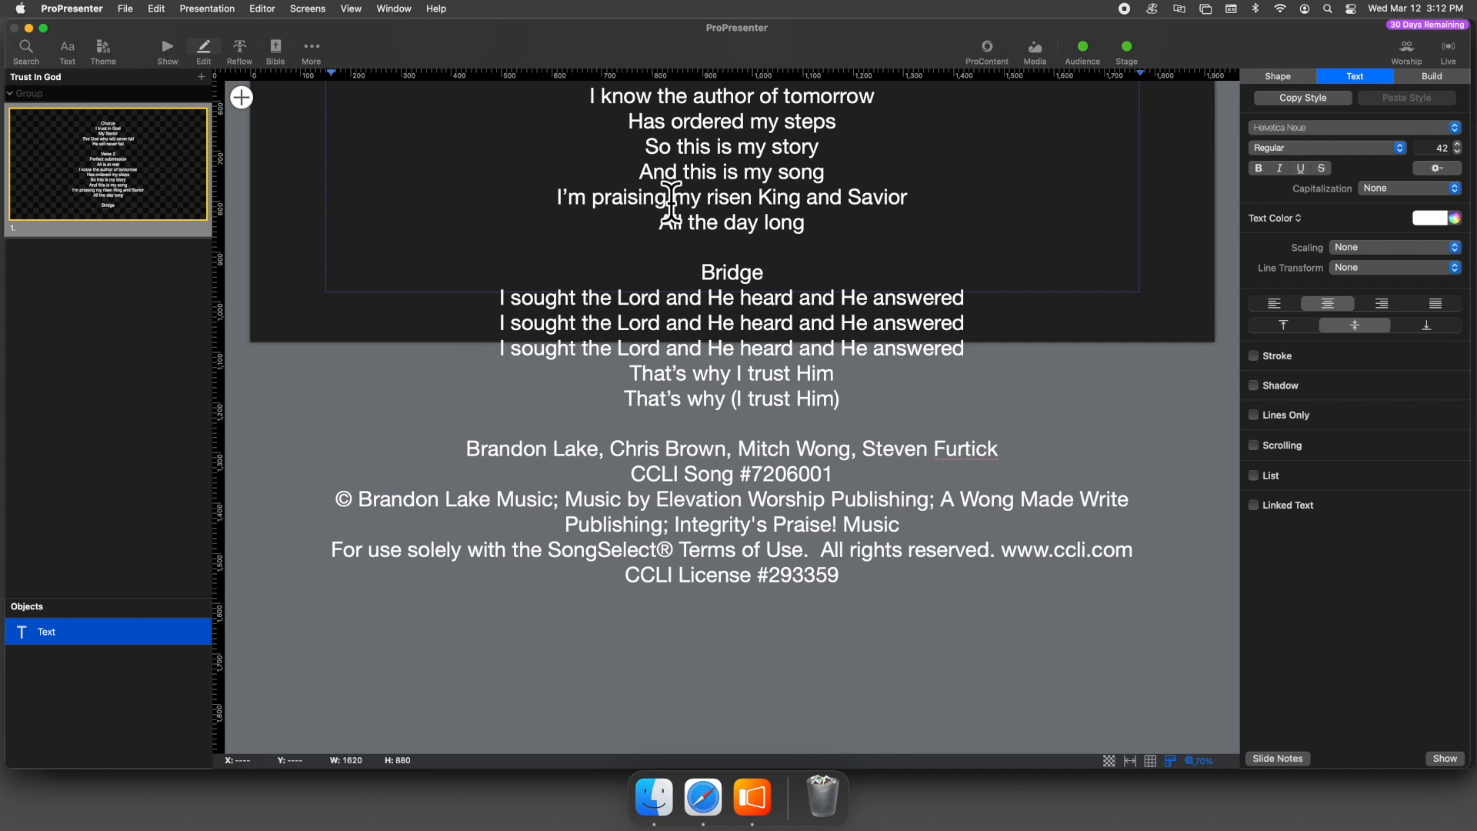
key("super+a")
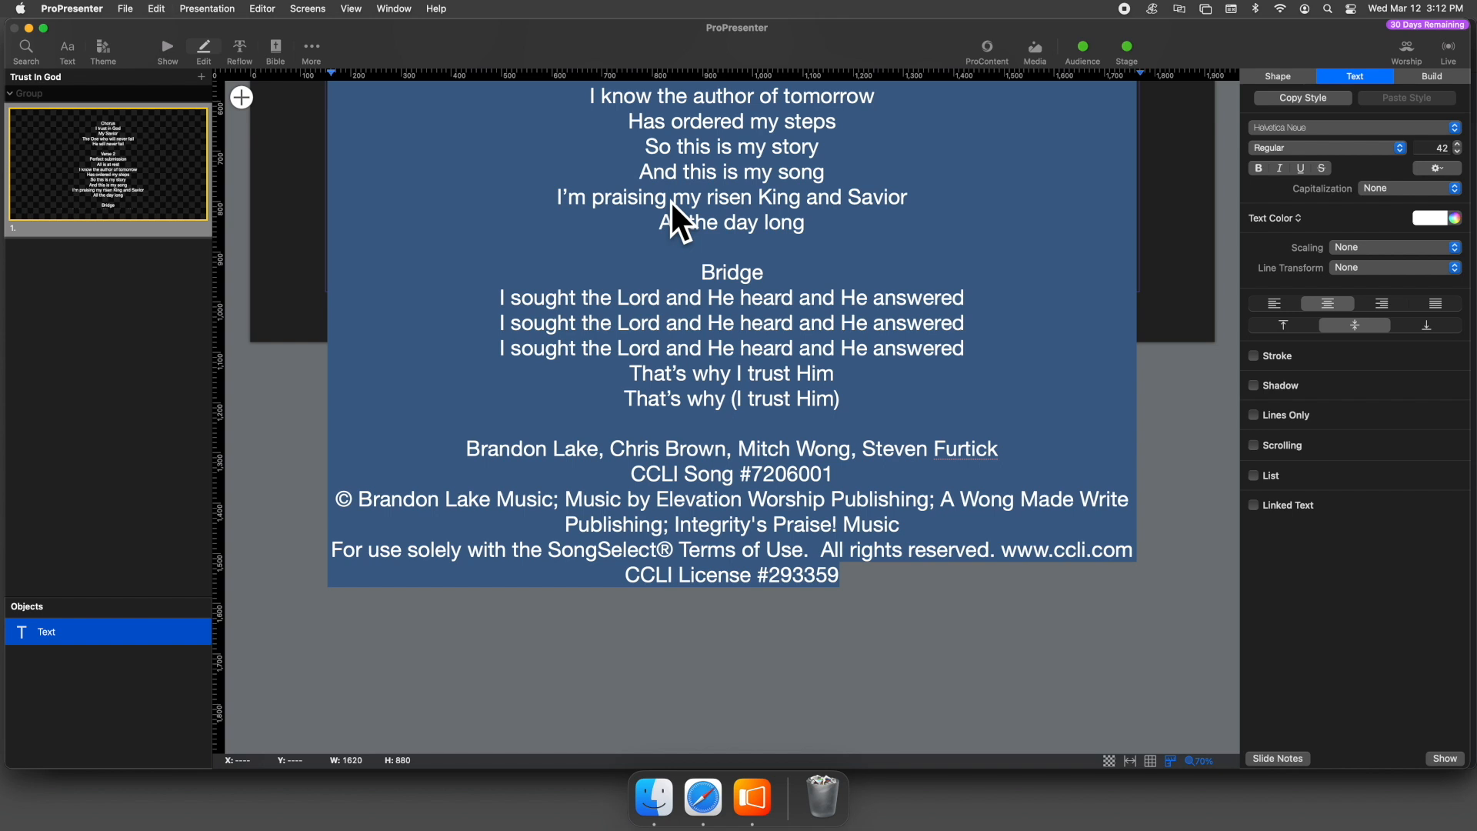
key("BackSpace")
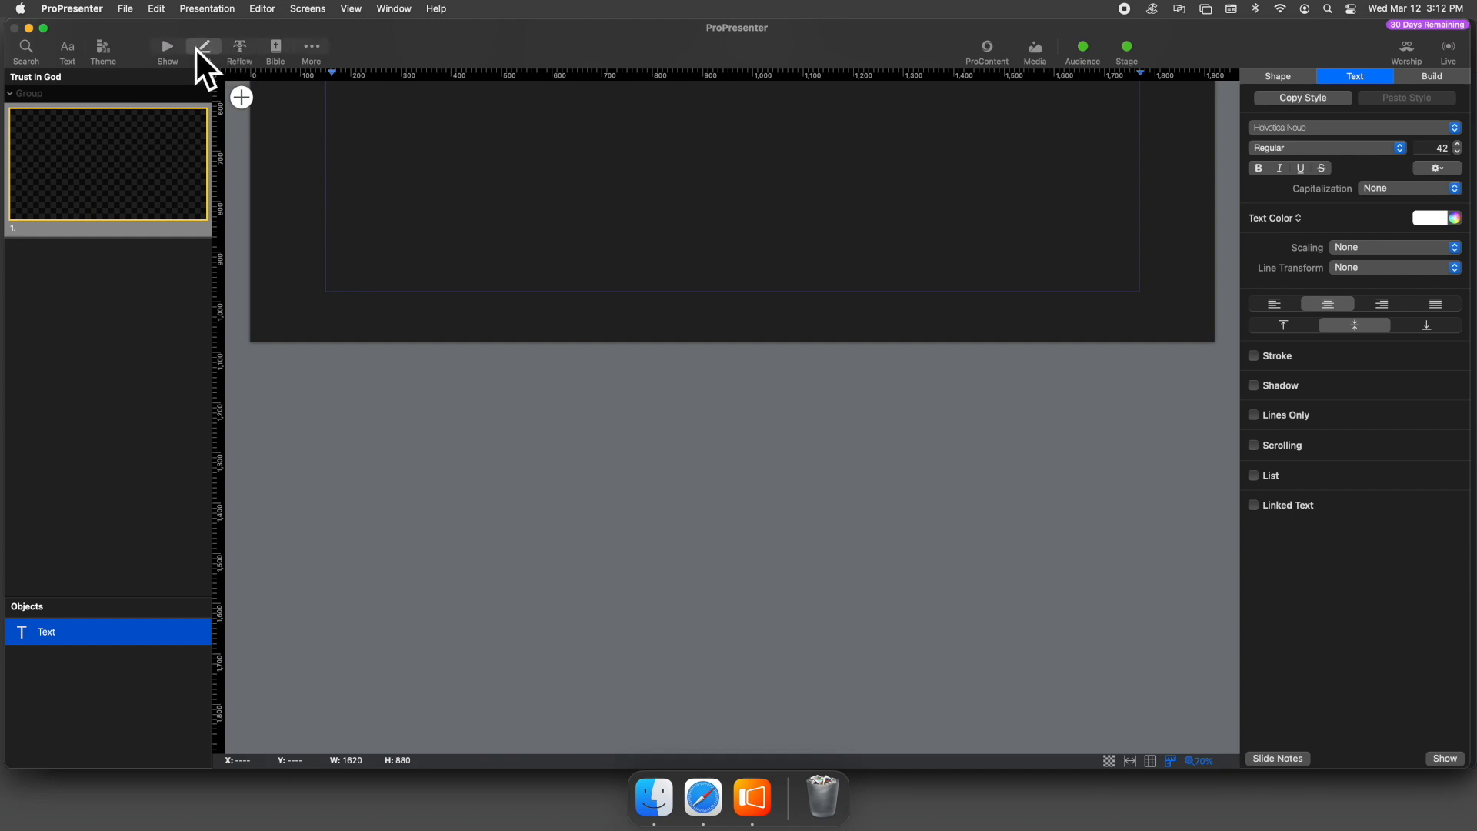
left_click(166, 48)
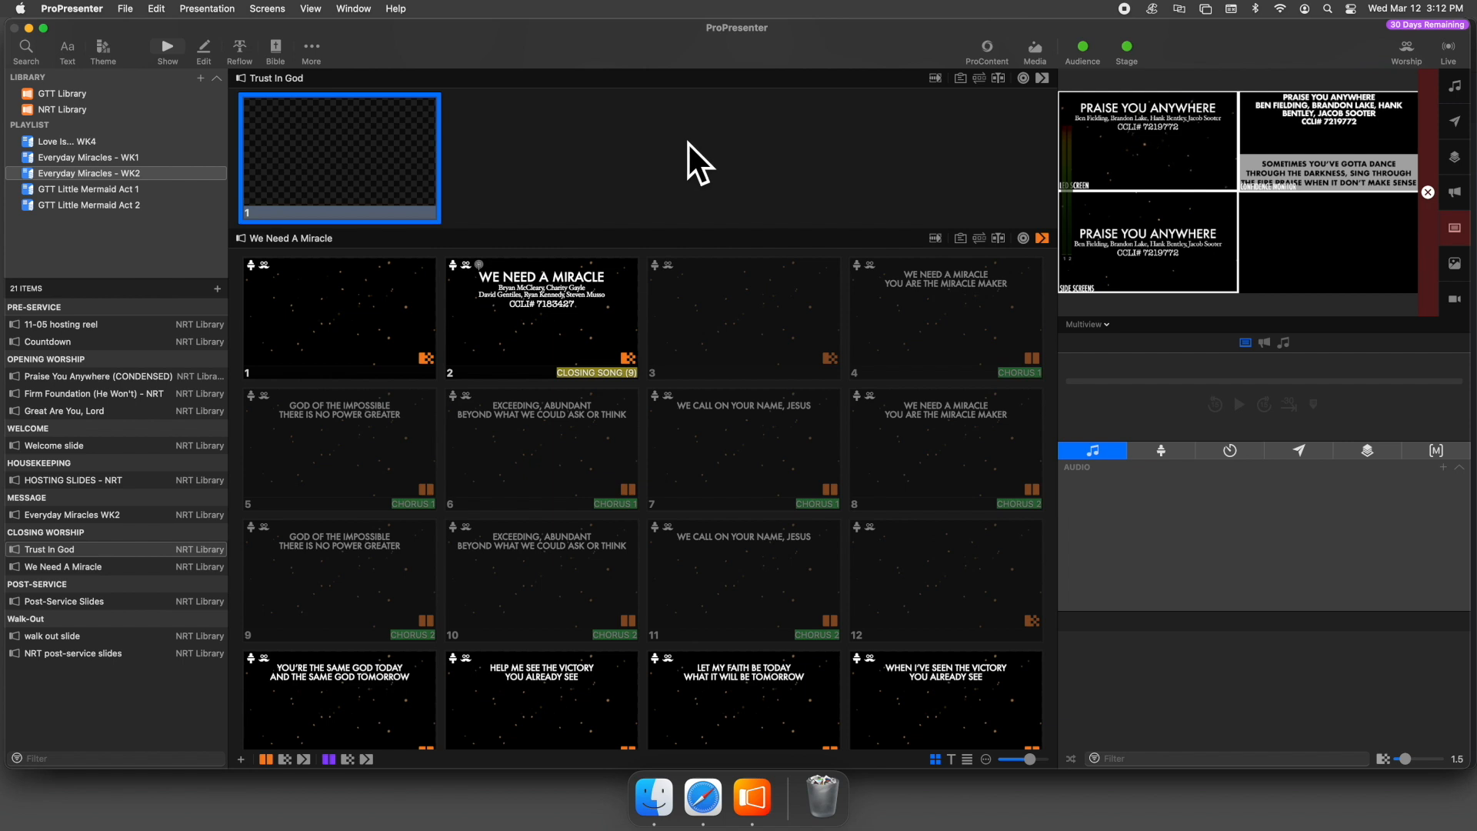
Open Trust In God in the Reflow Editor and paste the full lyrics with credits into the first slide
left_click(366, 157)
right_click(348, 154)
left_click(304, 99)
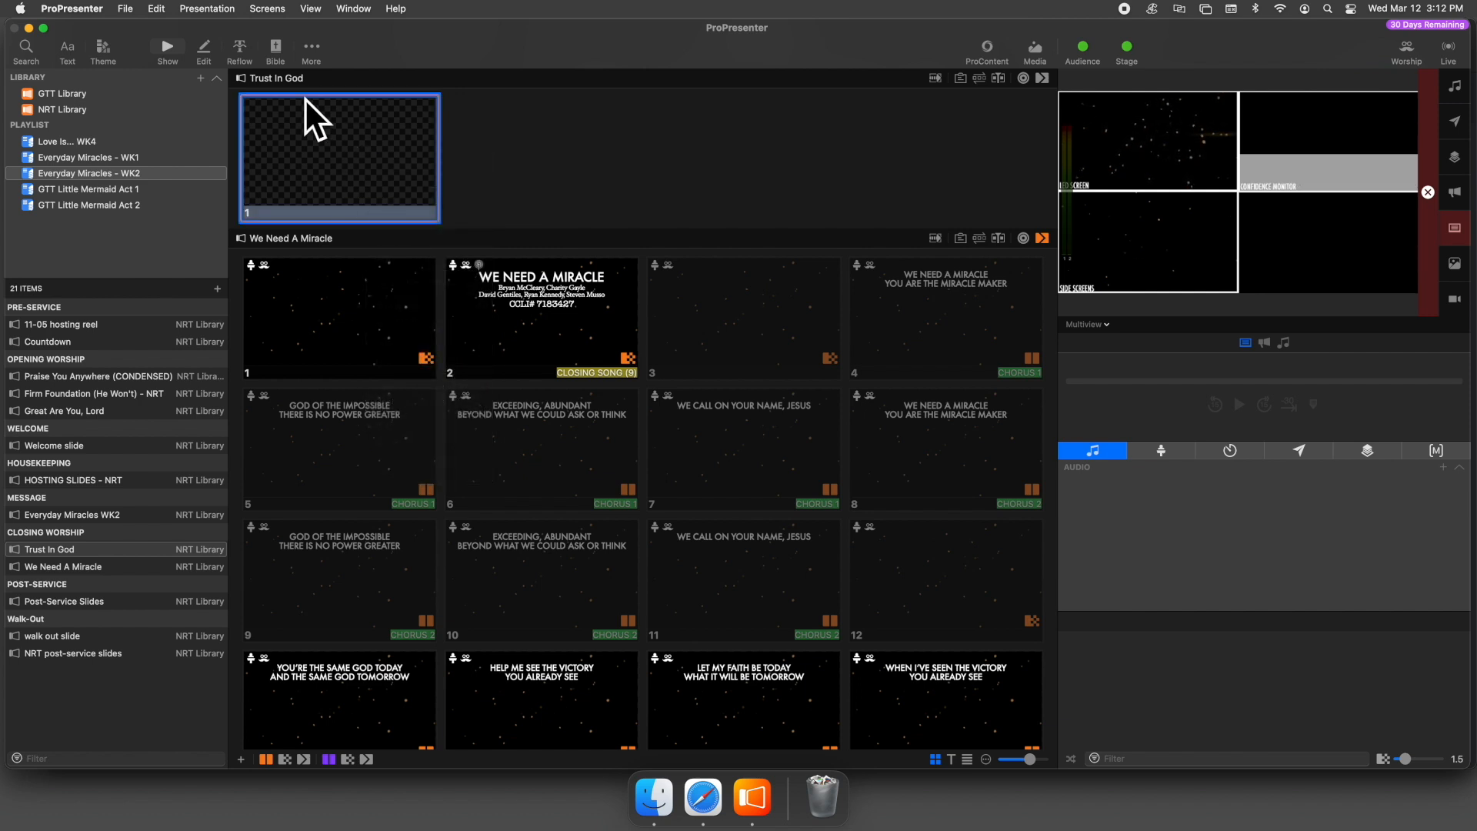
left_click(241, 43)
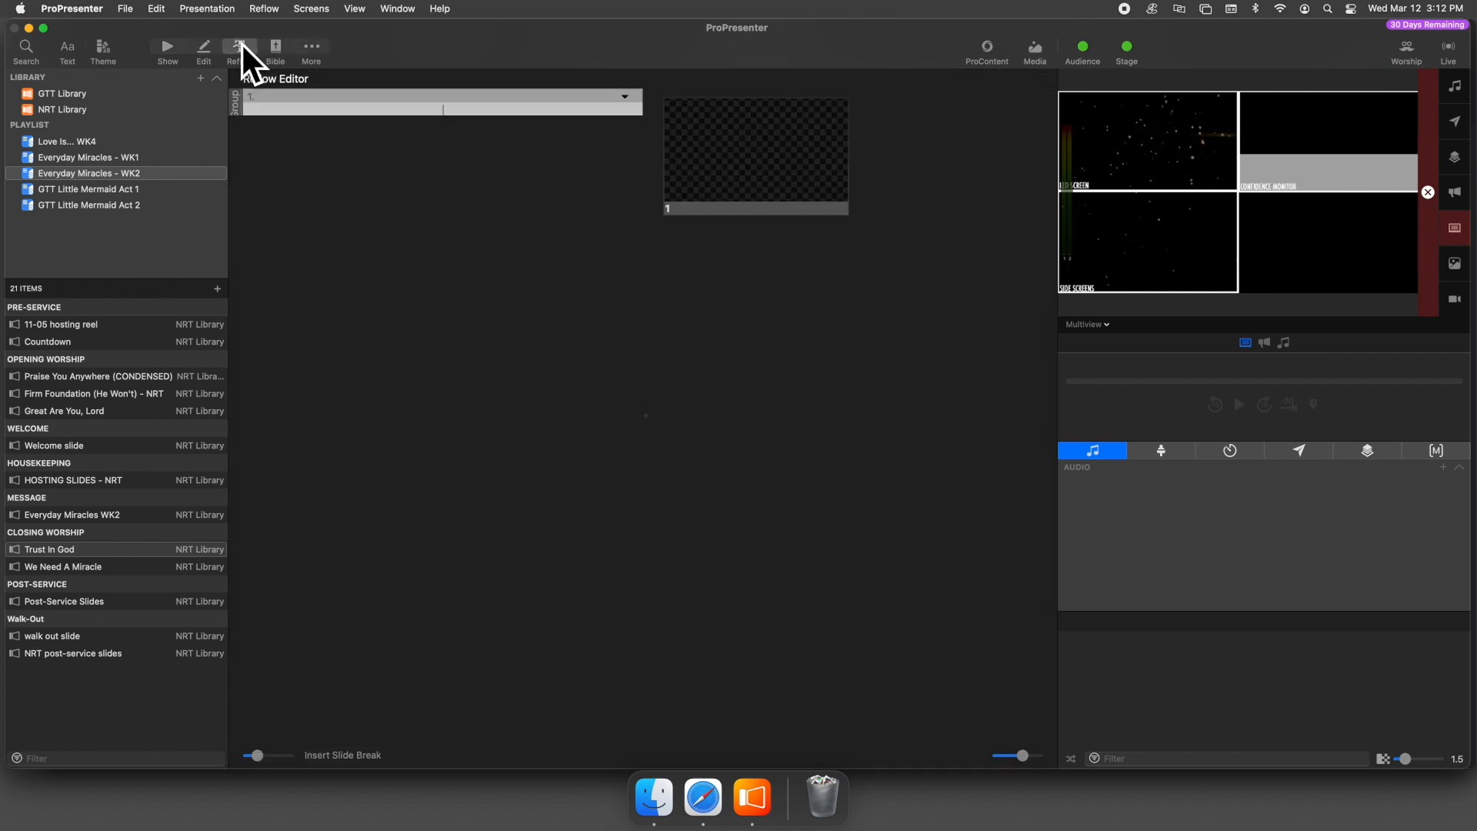
left_click(450, 110)
type("Trust In God  Verse 1 Blessed assurance Jesus is mine He's been my fourth man in the fire Time after time Born of His Spirit Washed in His blood And what He did for me on Calvary Is more than enough  Chorus I trust in God My Savior The One who will never fail He will never fail  Verse 2 Perfect submission All is at rest I know the author of tomorrow Has ordered my steps So this is my story And this is my song I'm praising my risen King and Savior All the day long  Bridge I sought the Lord and He heard and He answered I sought the Lord and He heard and He answered I sought the Lord and He heard and He answered That's why I trust Him That's why (I trust Him)  Brandon Lake, Chris Brown, Mitch Wong, Steven Furtick CCLI Song #7206001 © Brandon Lake Music; Music by Elevation Worship Publishing; A Wong Made Write Publishing; Integrity's Praise! Music For use solely with the SongSelect® Terms of Use.  All rights reserved. www.ccli.com CCLI License #293359")
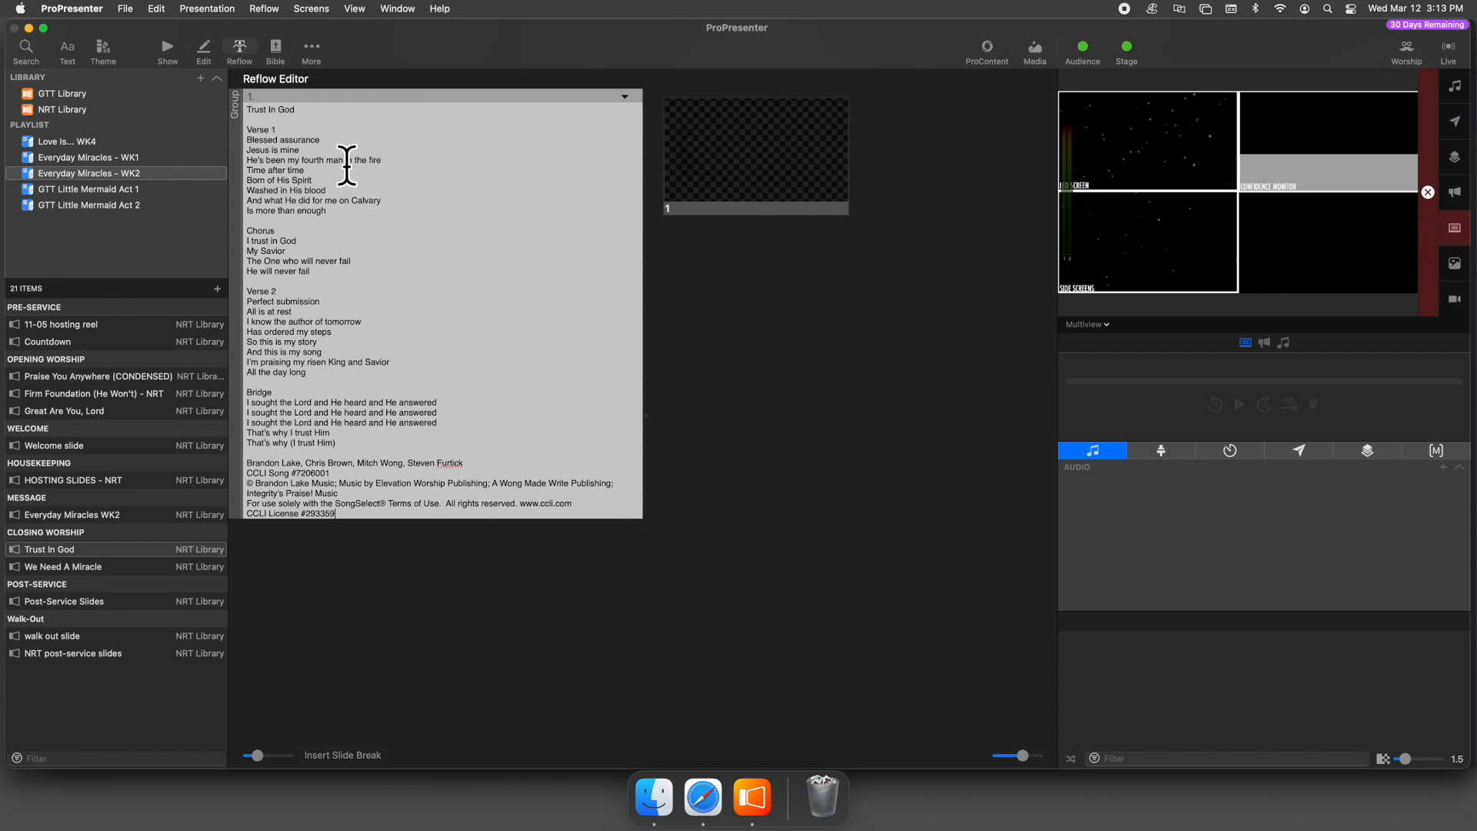
Apply the Worship slide of the Center Screen theme to the lyrics slide
right_click(767, 159)
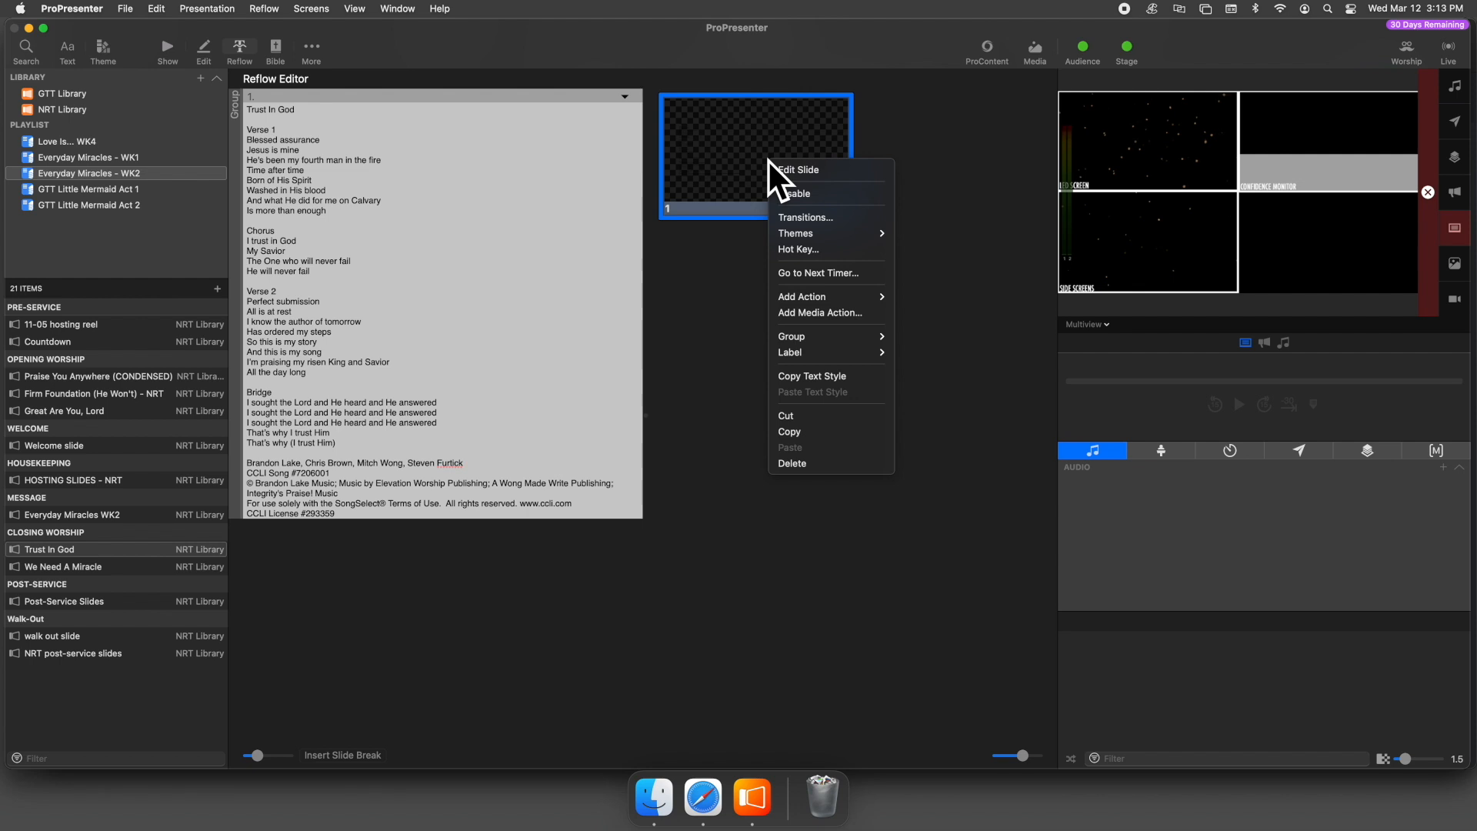
mouse_move(836, 234)
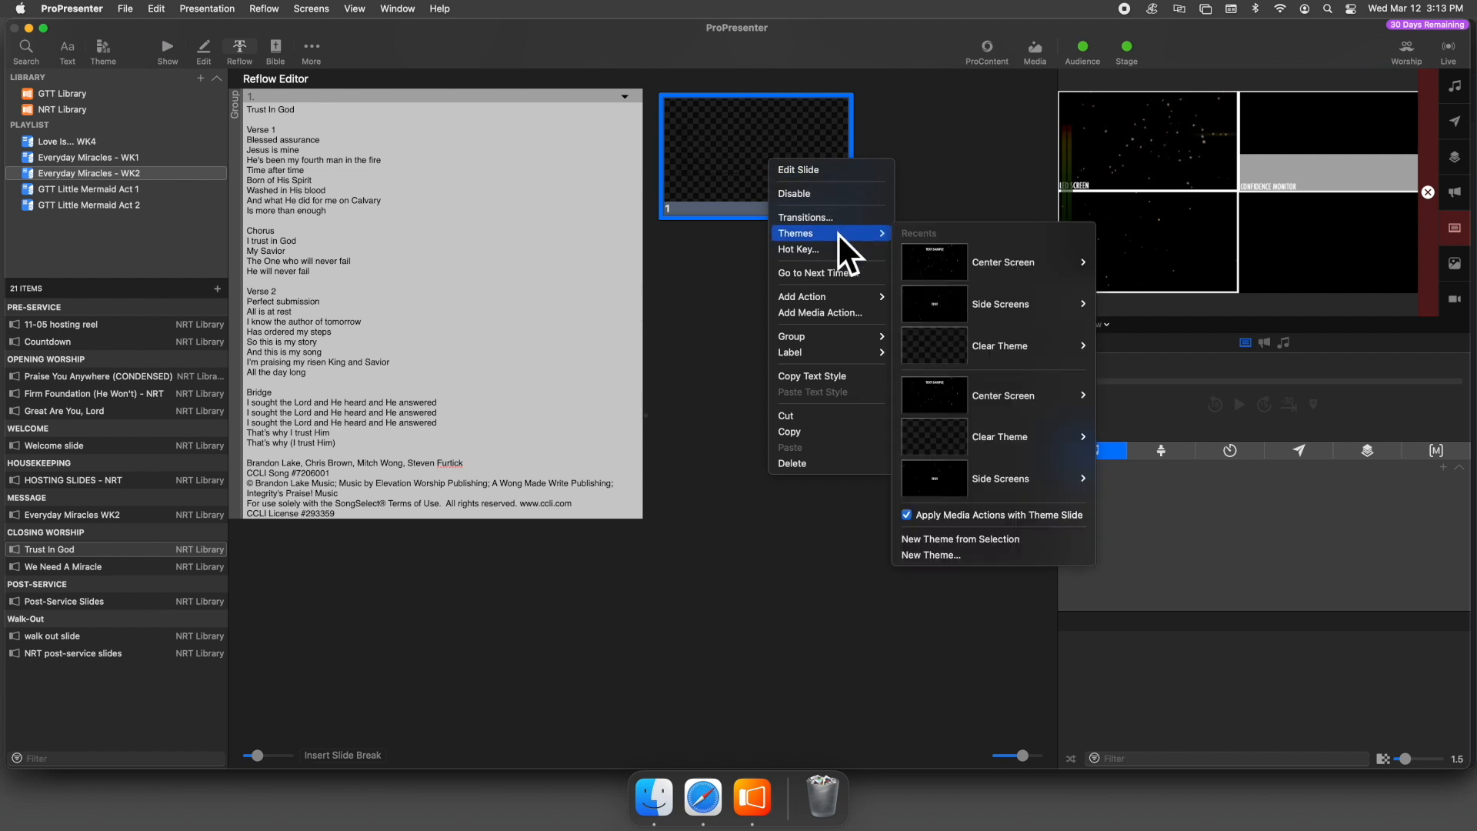
mouse_move(954, 252)
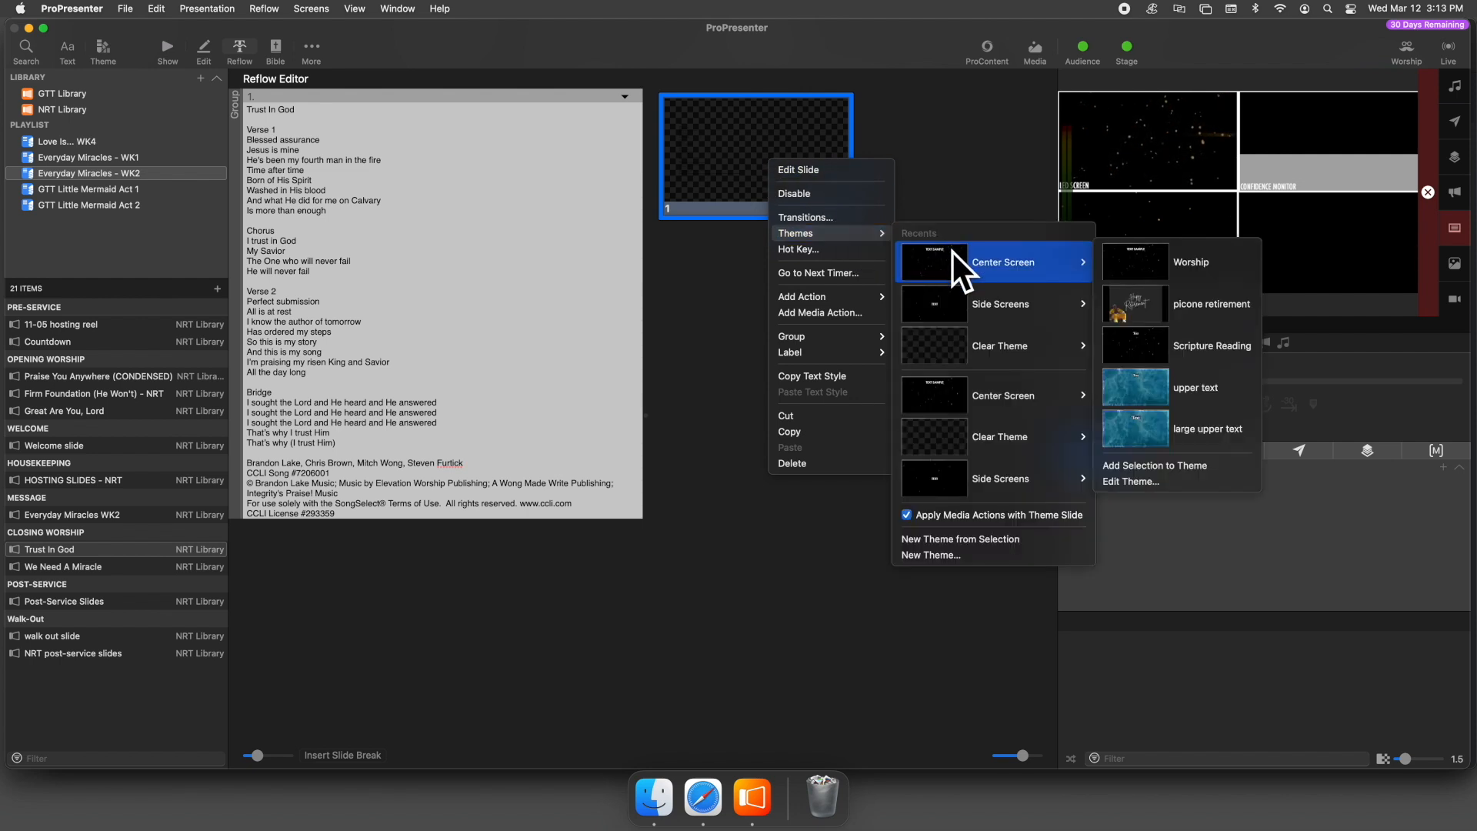
left_click(1131, 252)
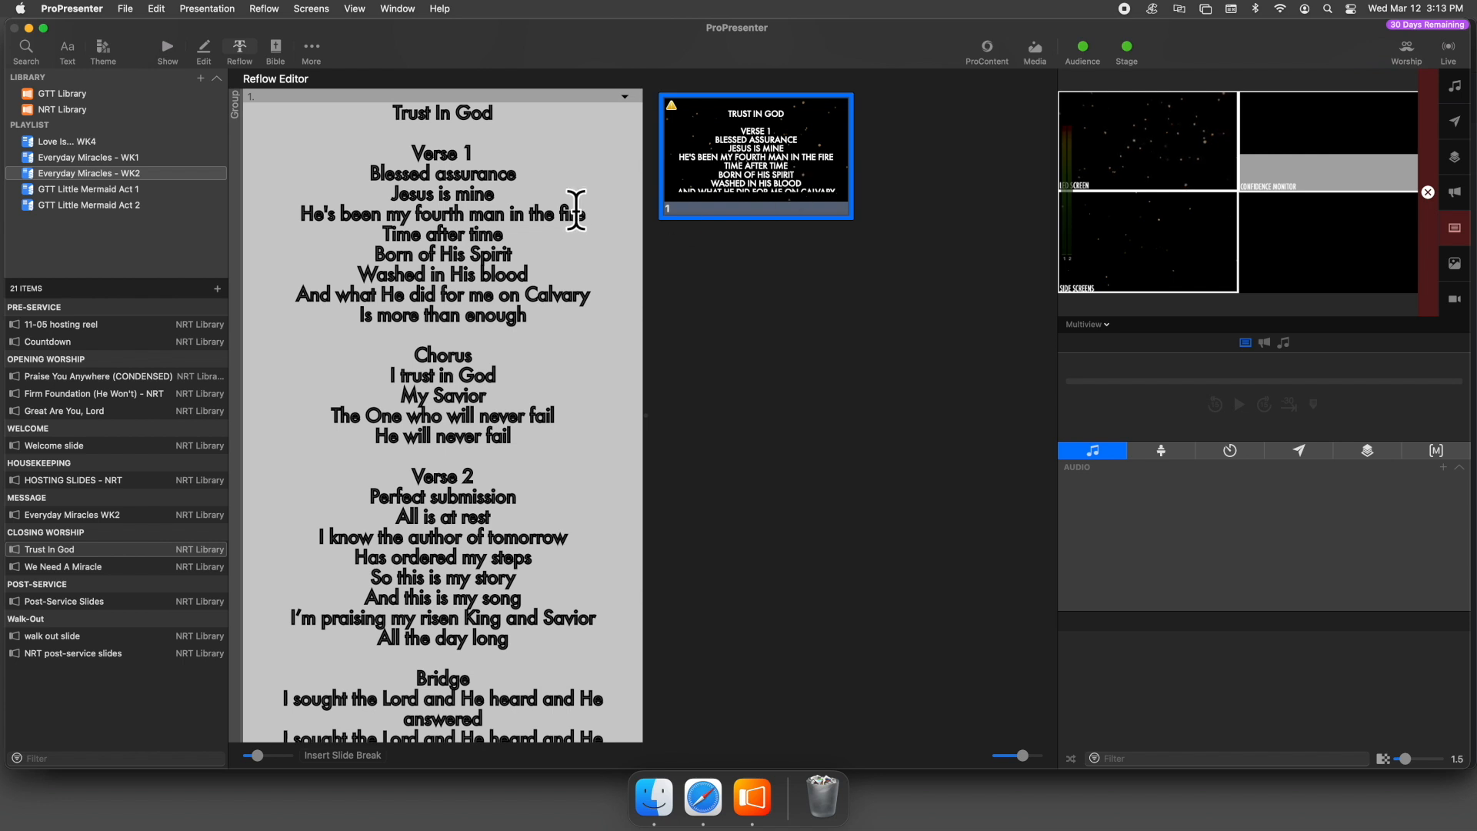
Convert all of the song text in the Reflow Editor to upper case
double_click(477, 216)
key("super+a")
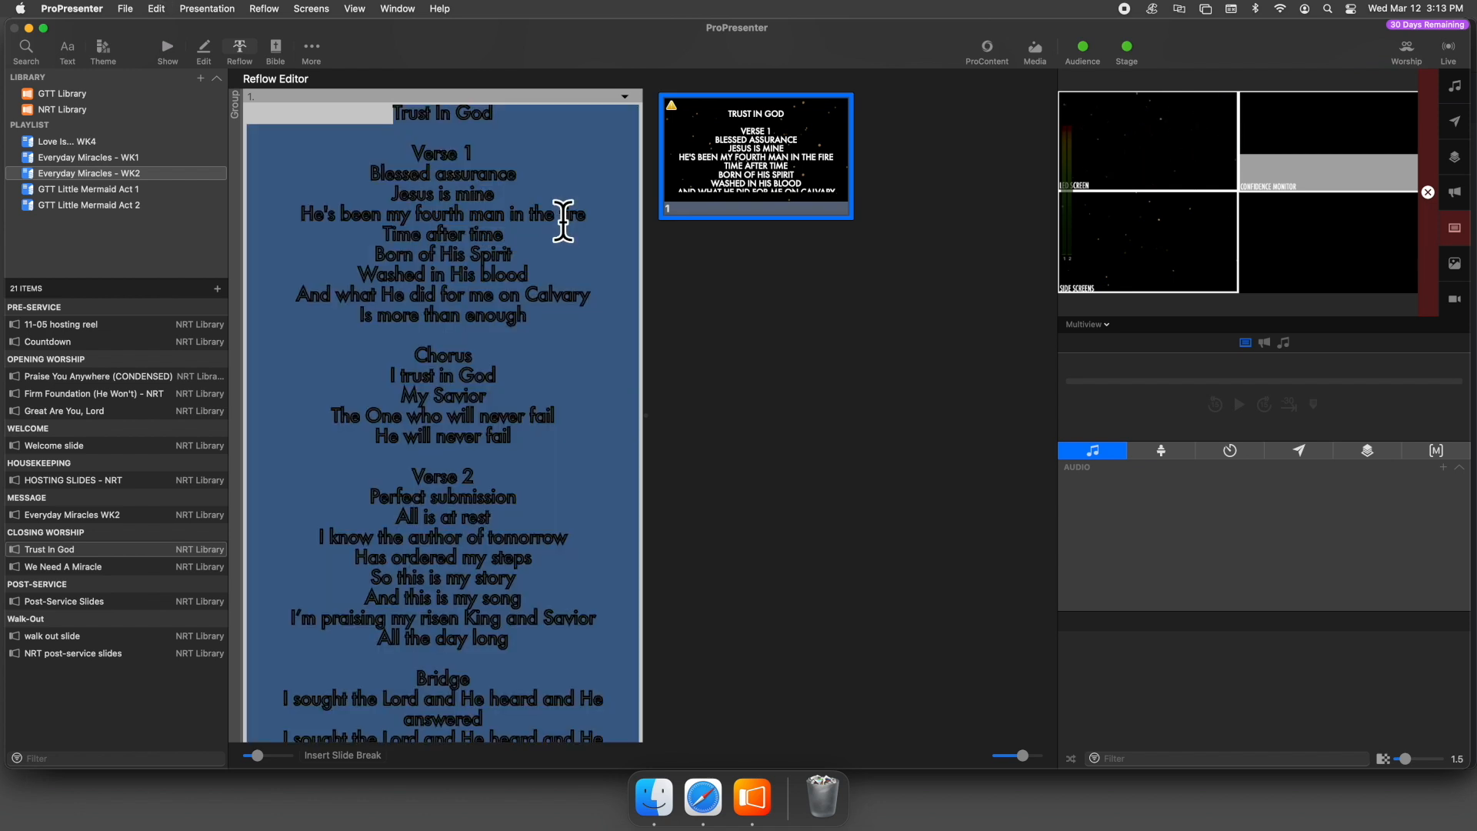
right_click(491, 216)
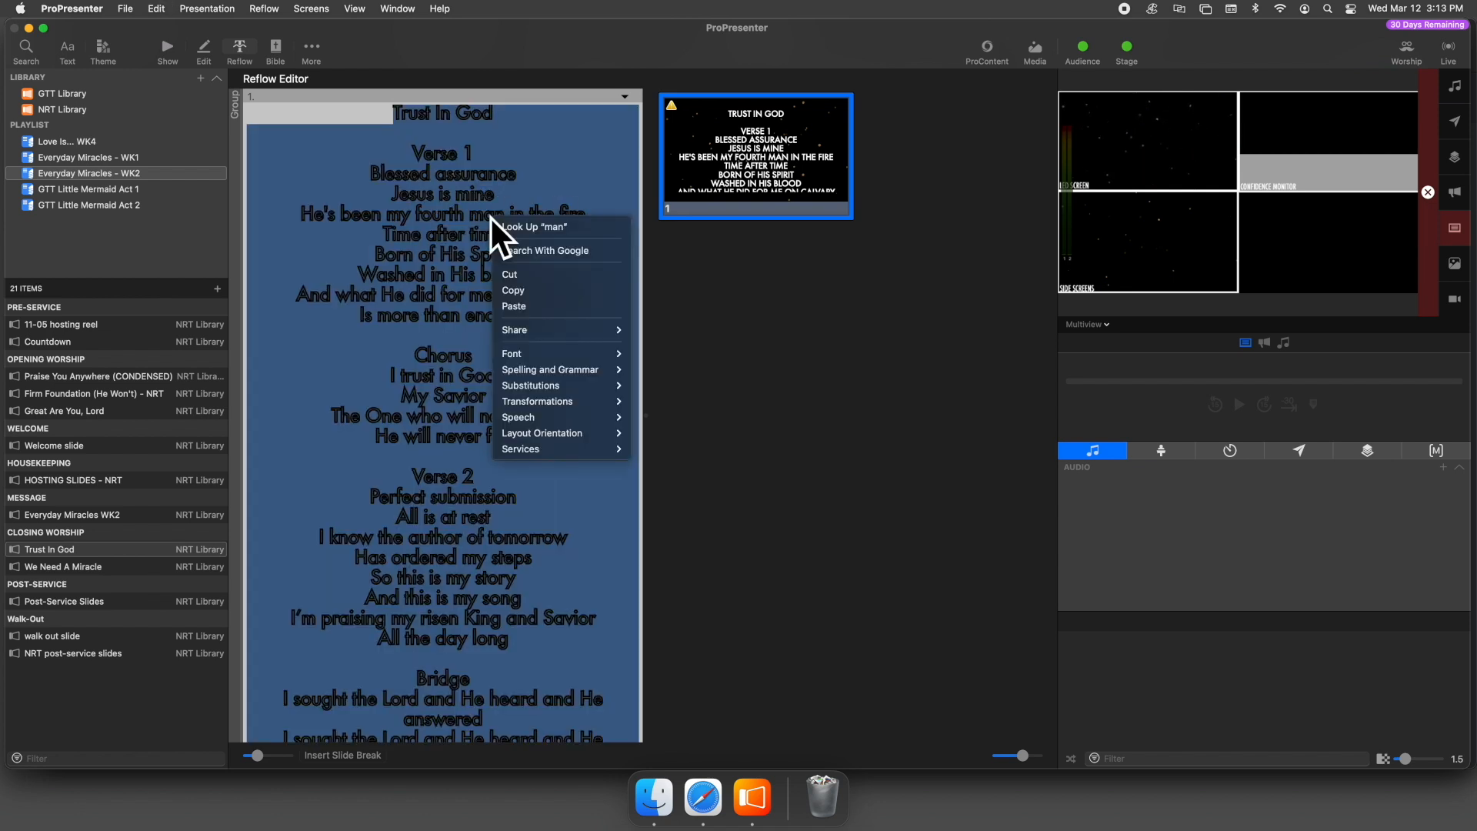
mouse_move(606, 398)
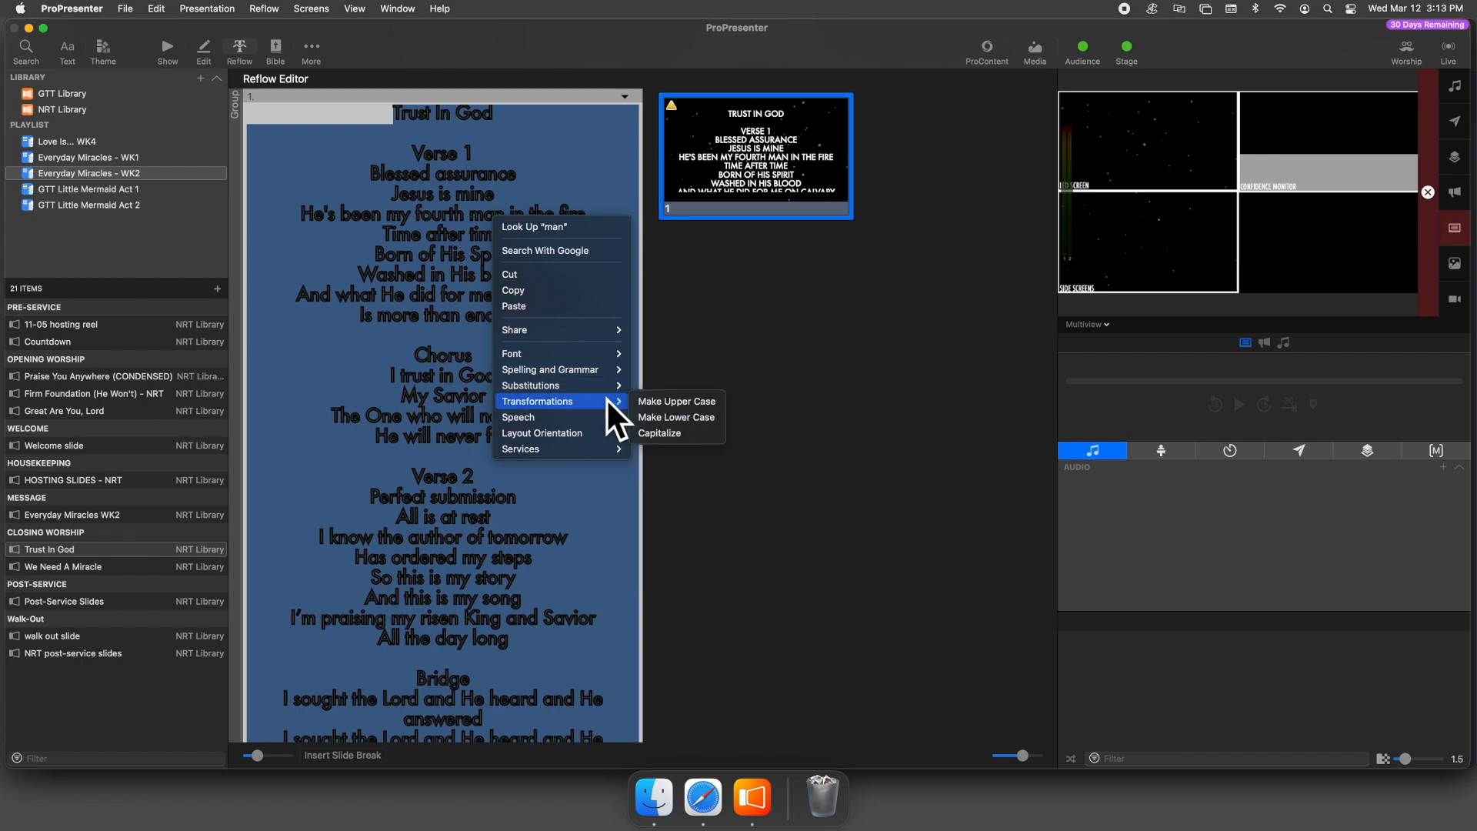
left_click(663, 399)
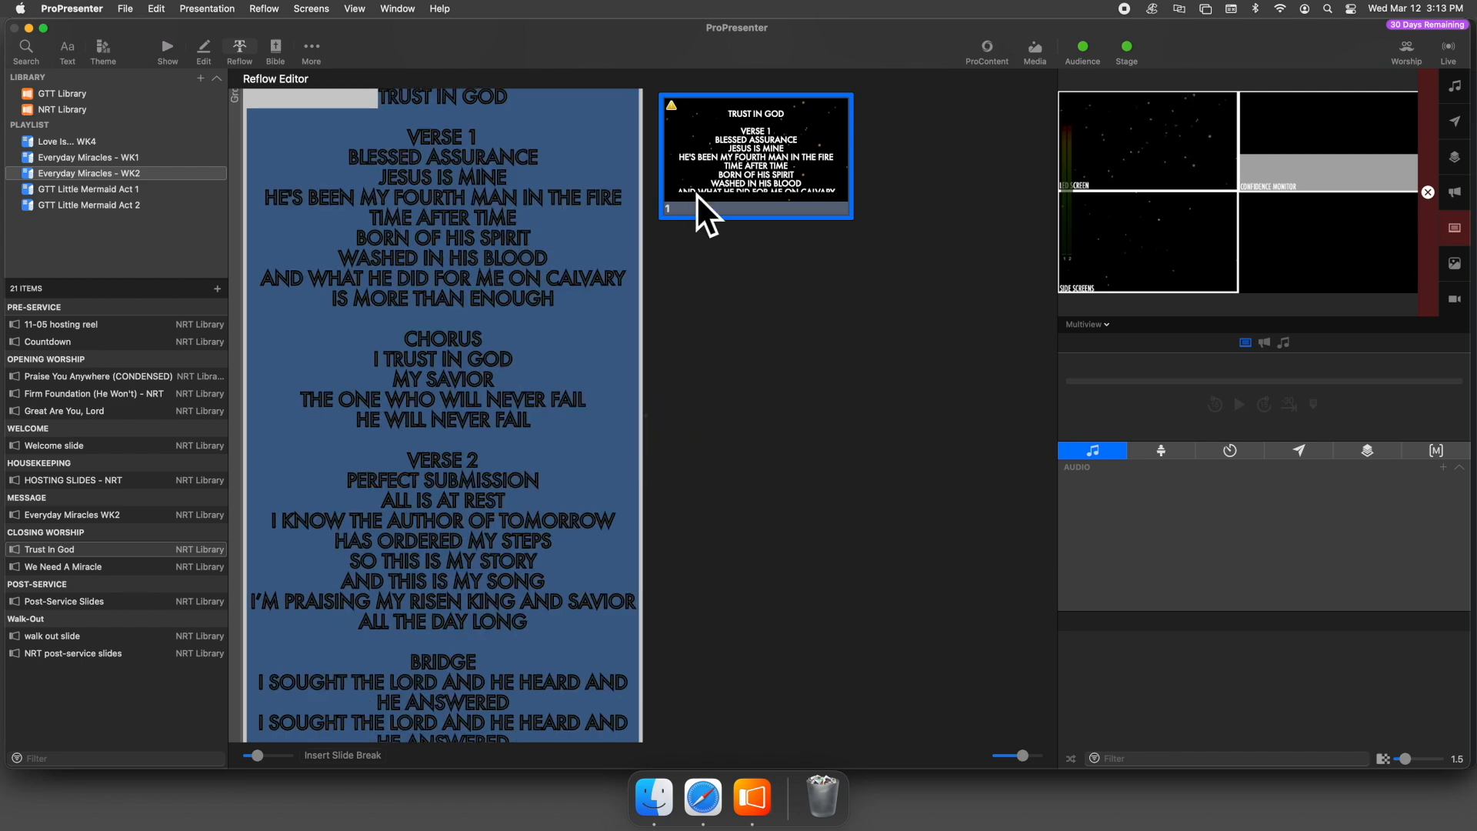
left_click(504, 289)
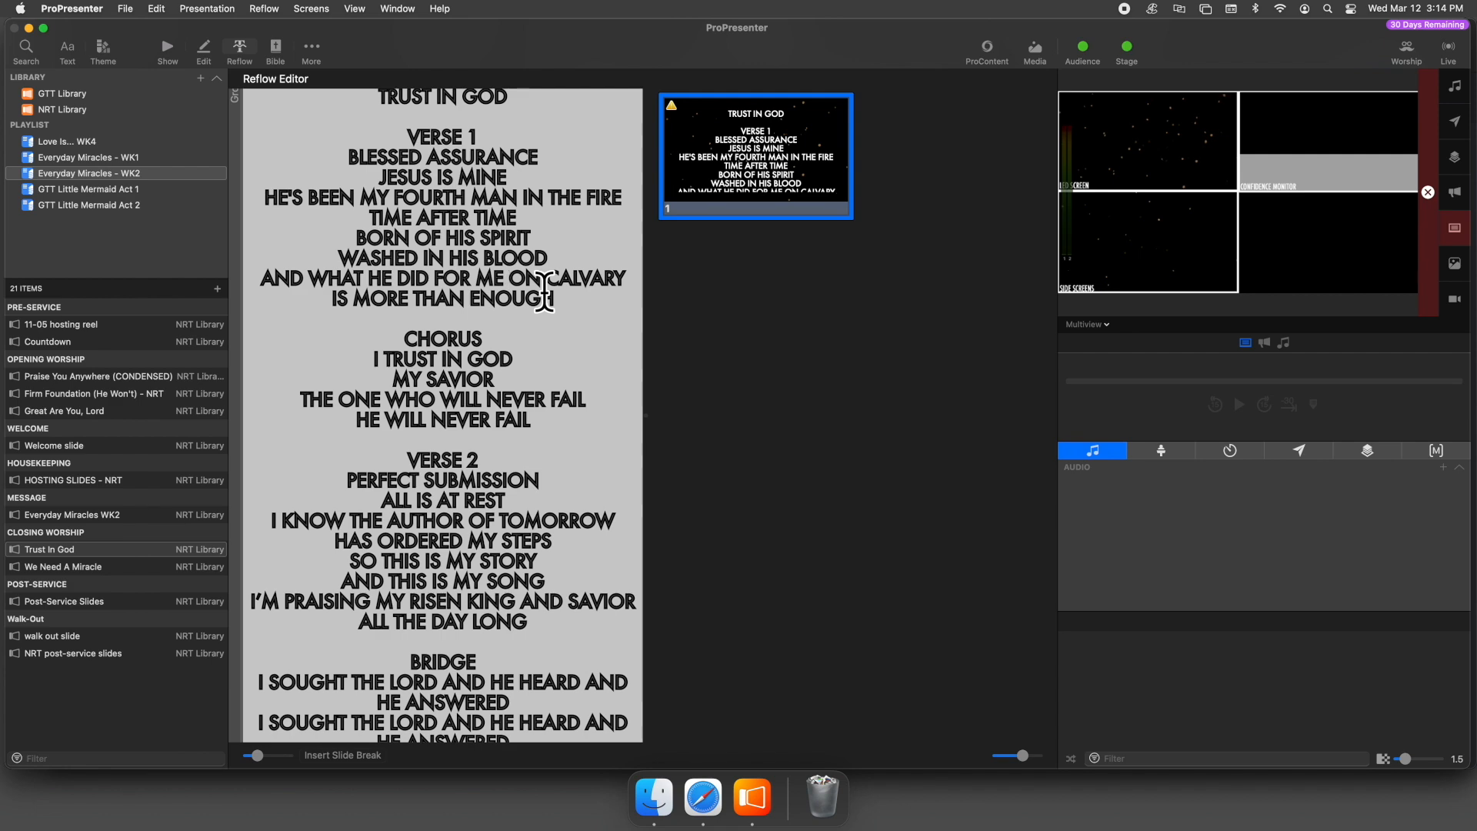
Move the songwriter credits and CCLI song number from the end of the lyrics to directly below the song title
scroll(545, 292, "down", 10)
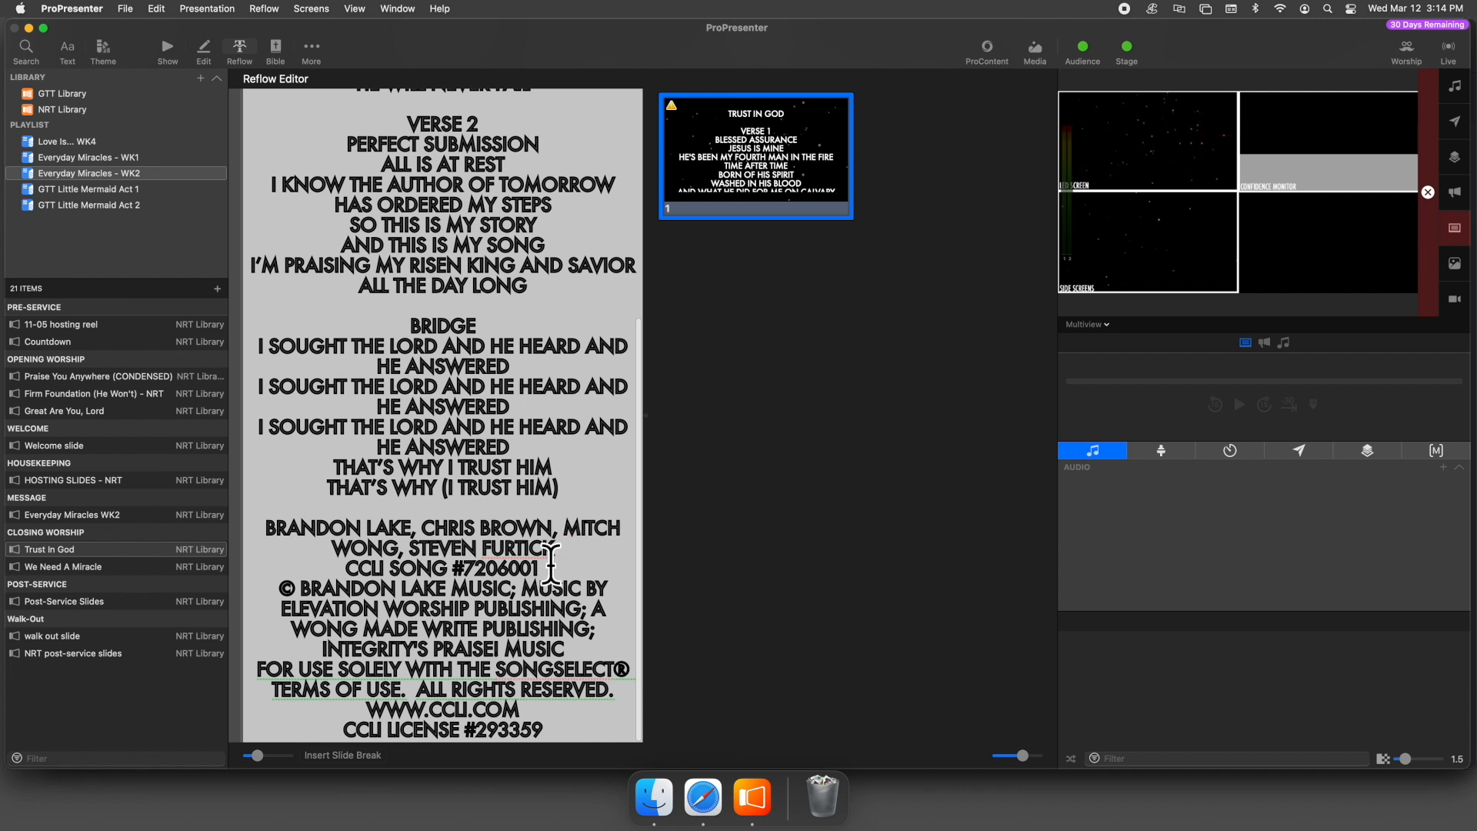
left_click_drag(550, 569, 274, 527)
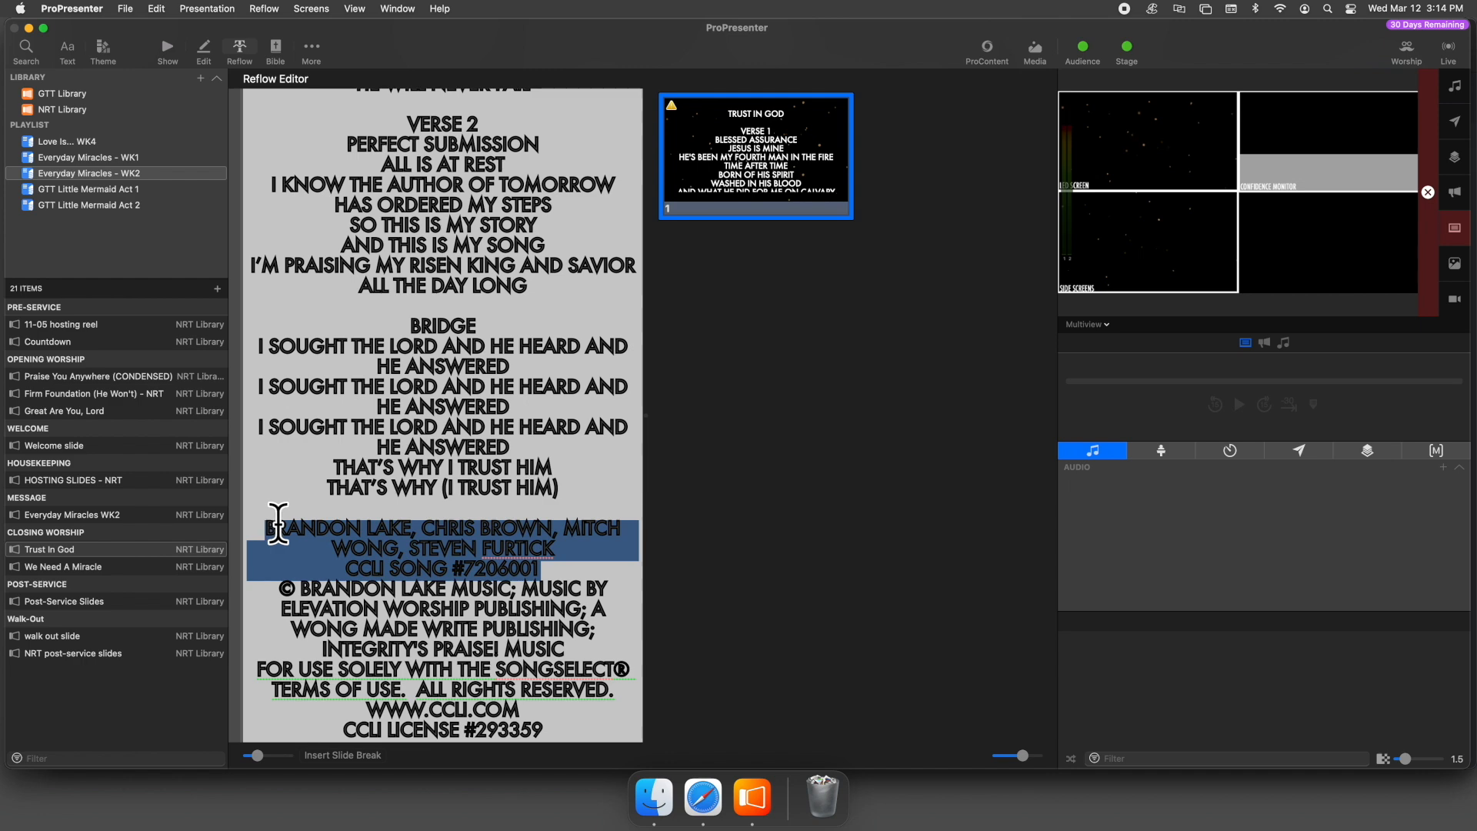
key("super+x")
scroll(479, 410, "up", 8)
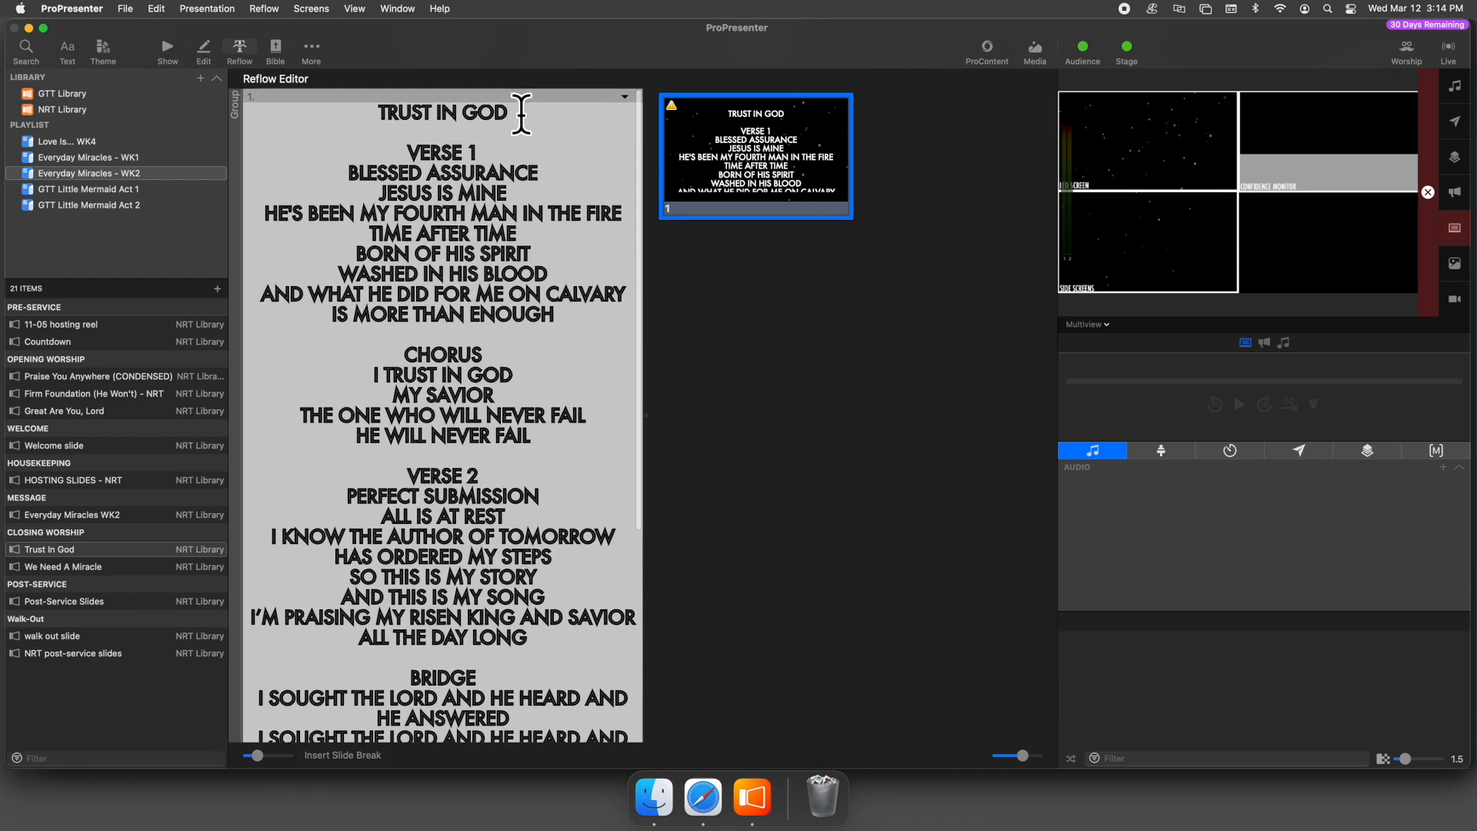
key("Return")
key("super+v")
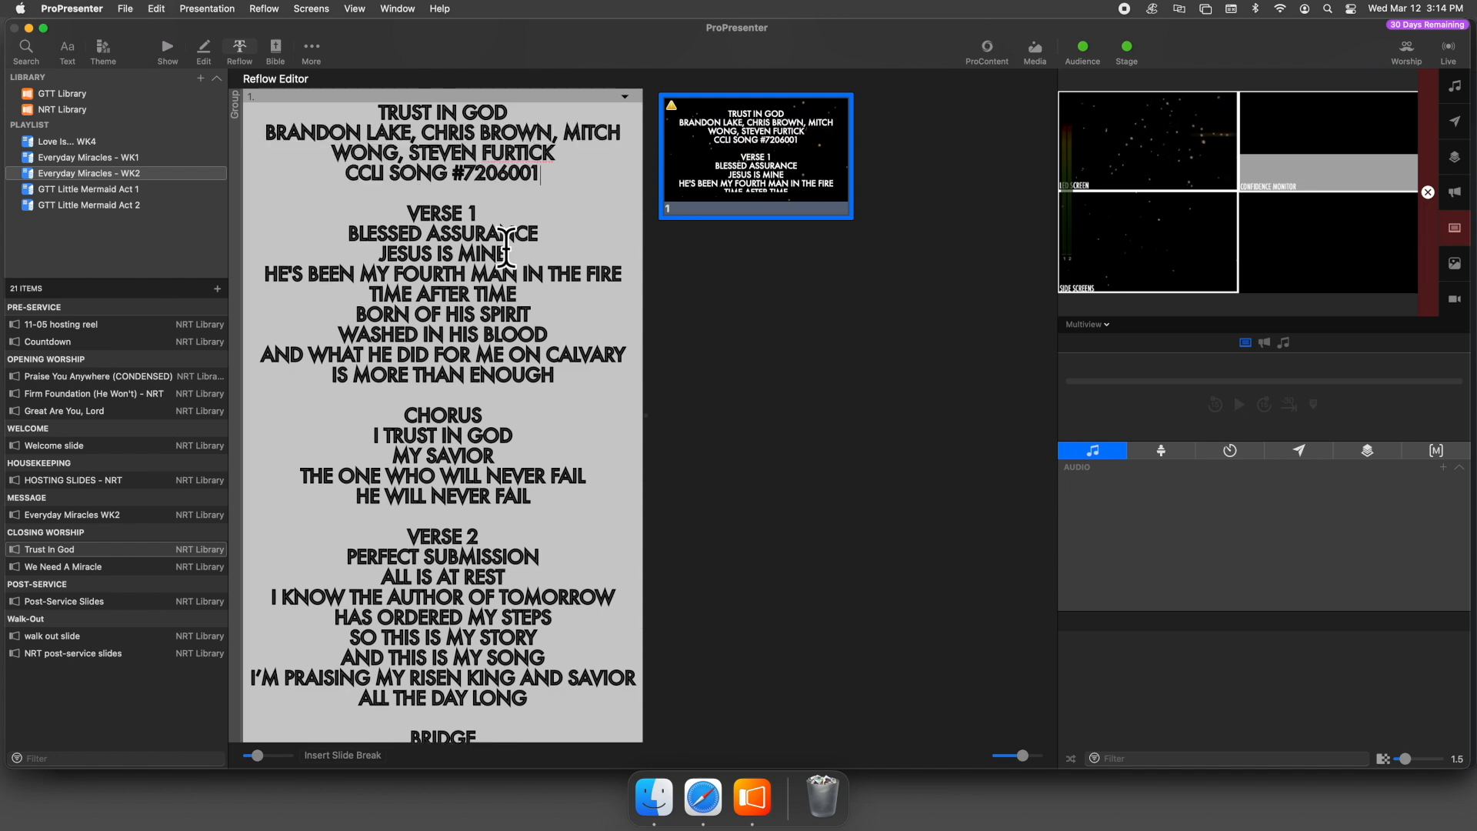
Delete the remaining copyright, terms of use and CCLI license text after the bridge
scroll(522, 316, "down", 5)
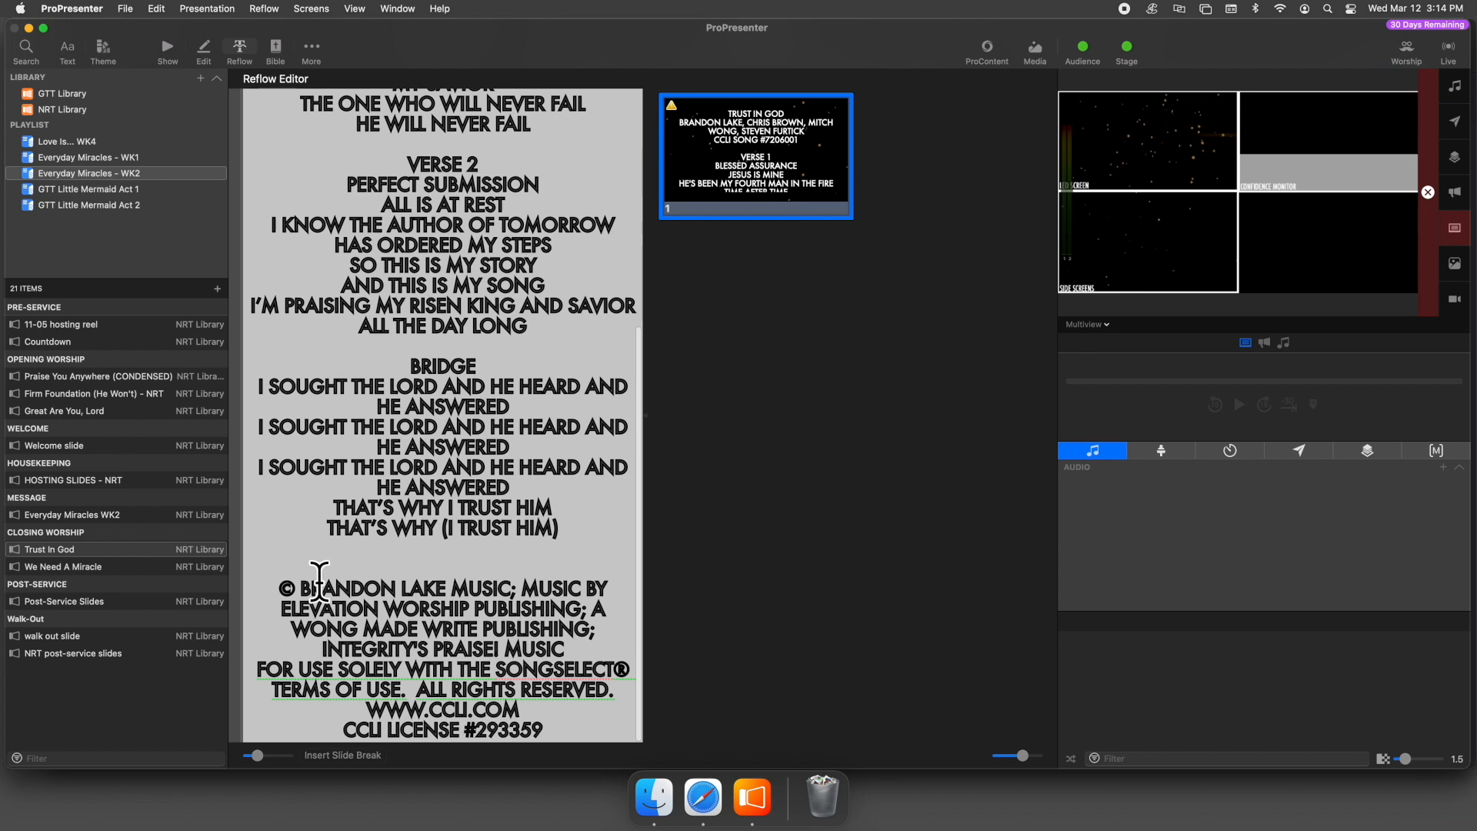
left_click_drag(251, 546, 588, 725)
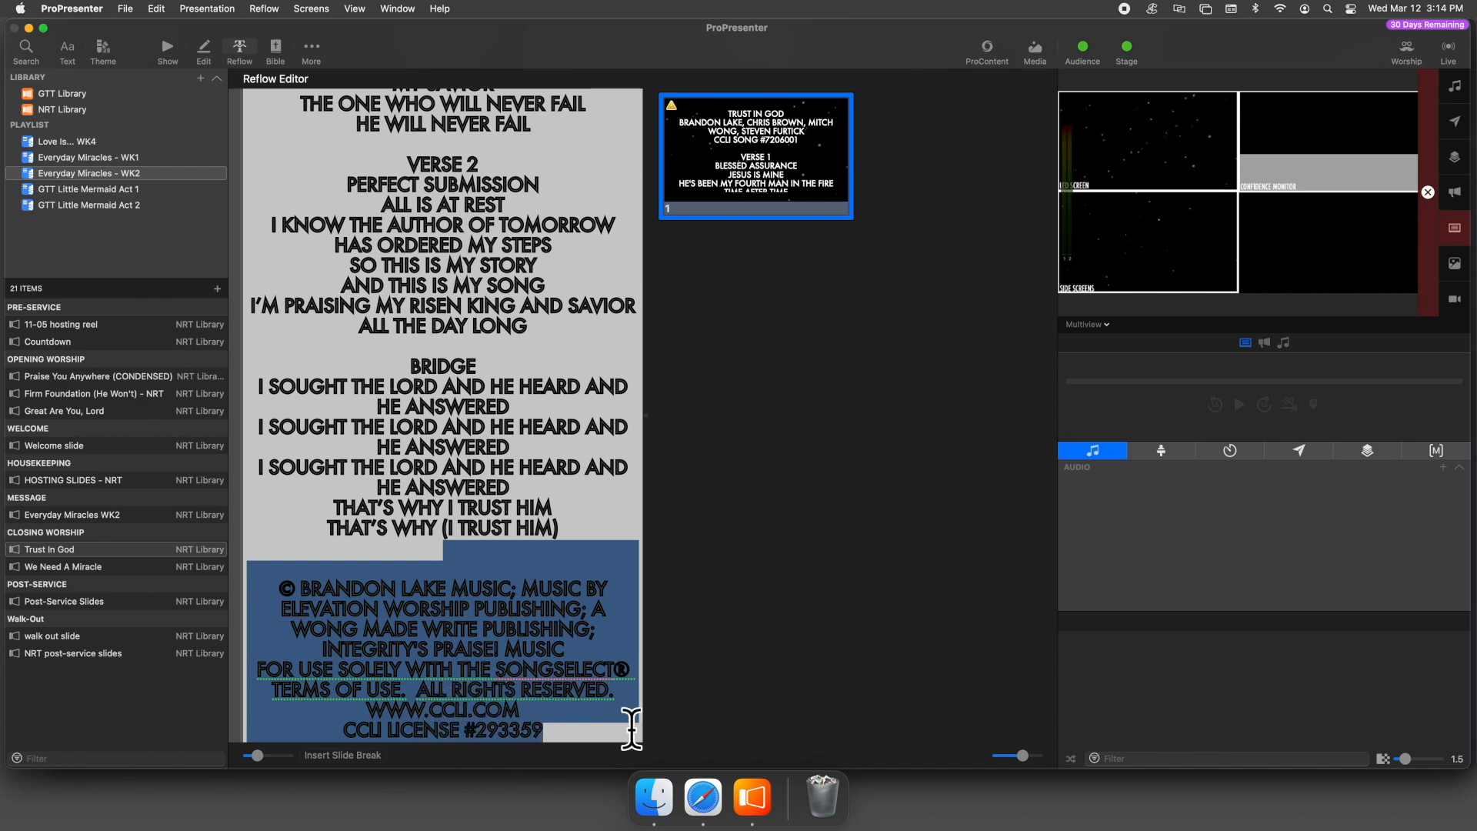
scroll(470, 153, "up", 15)
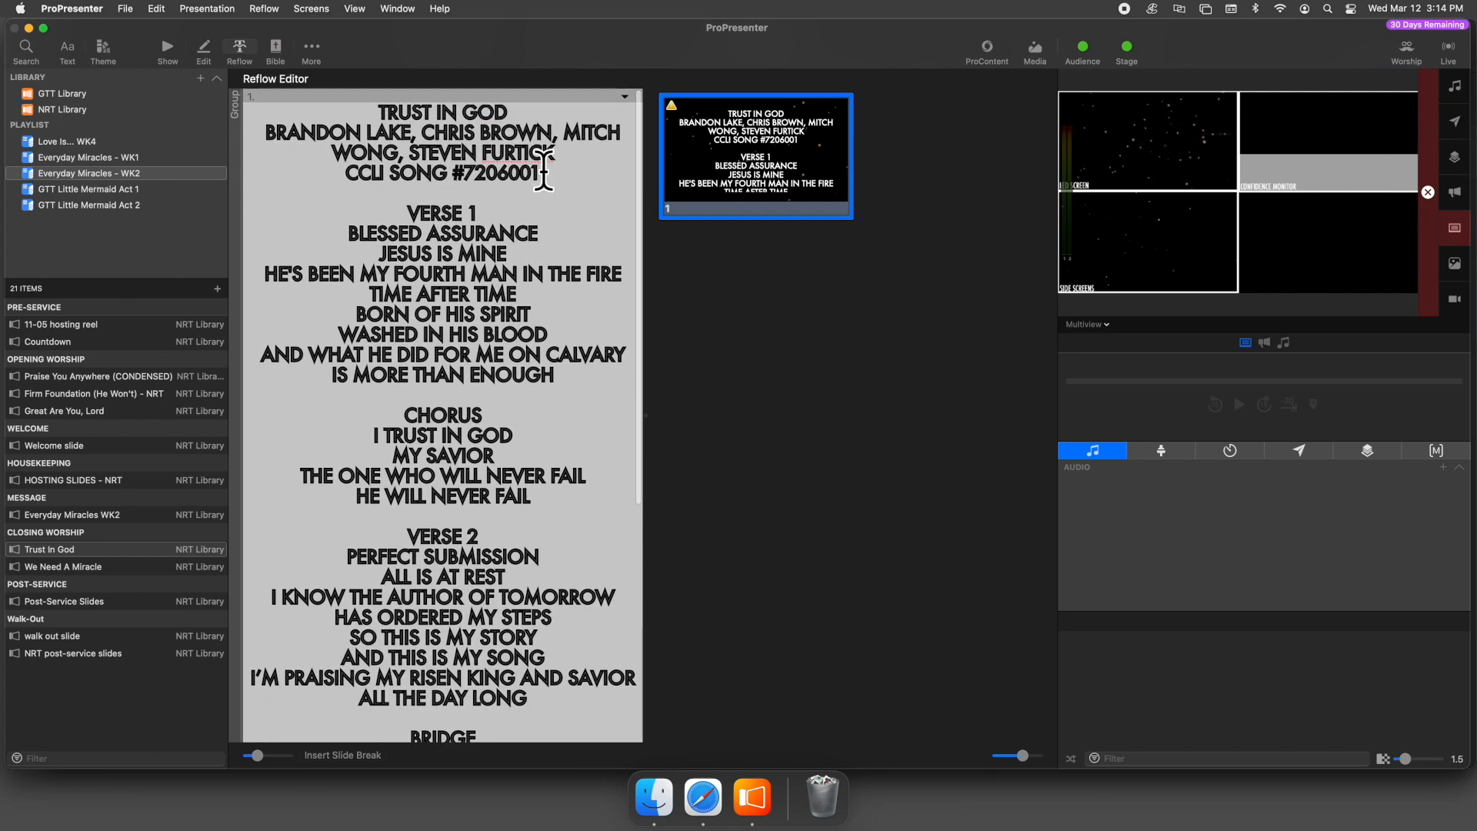
scroll(550, 321, "down", 15)
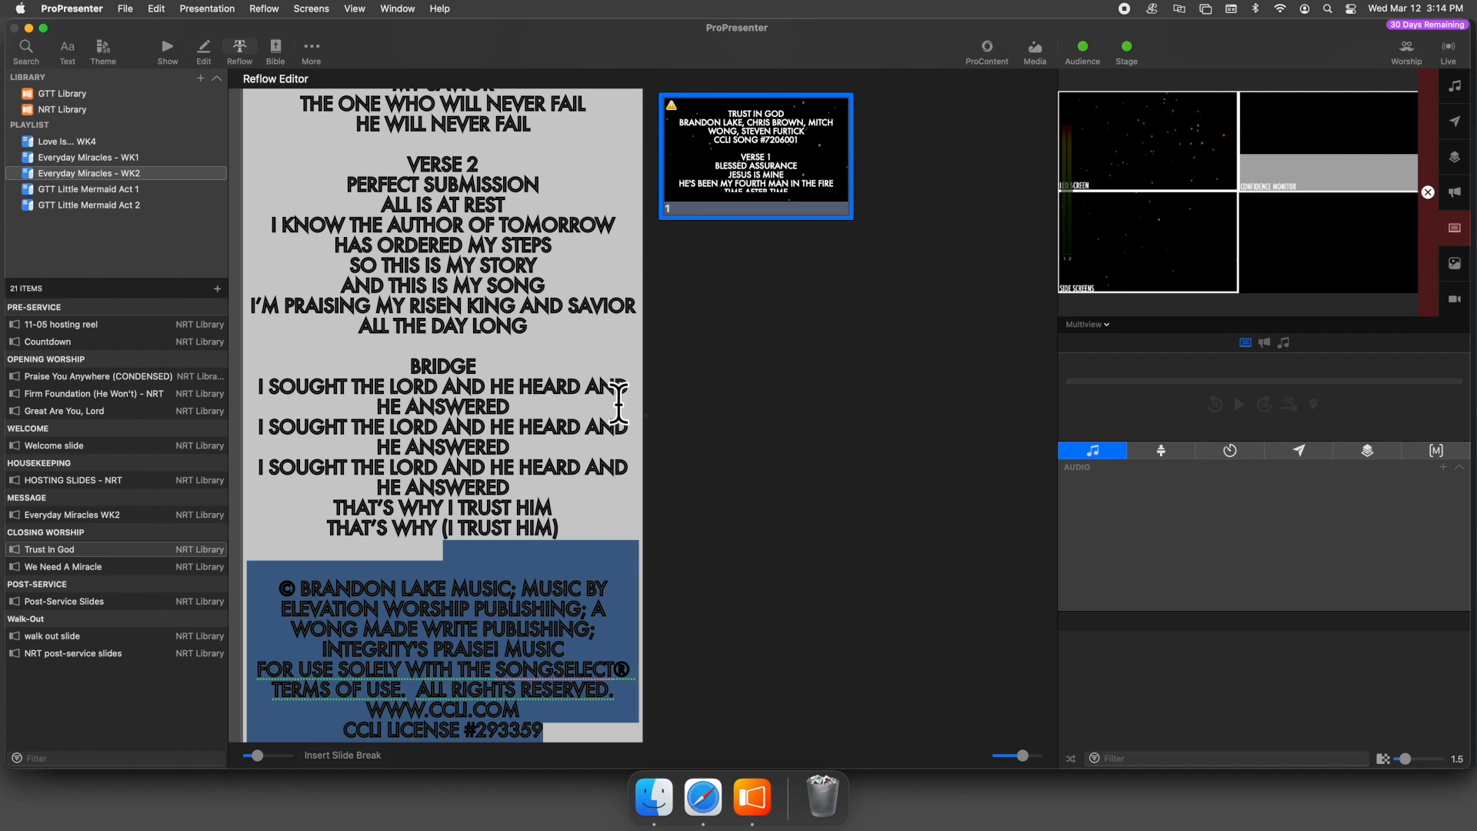
key("BackSpace")
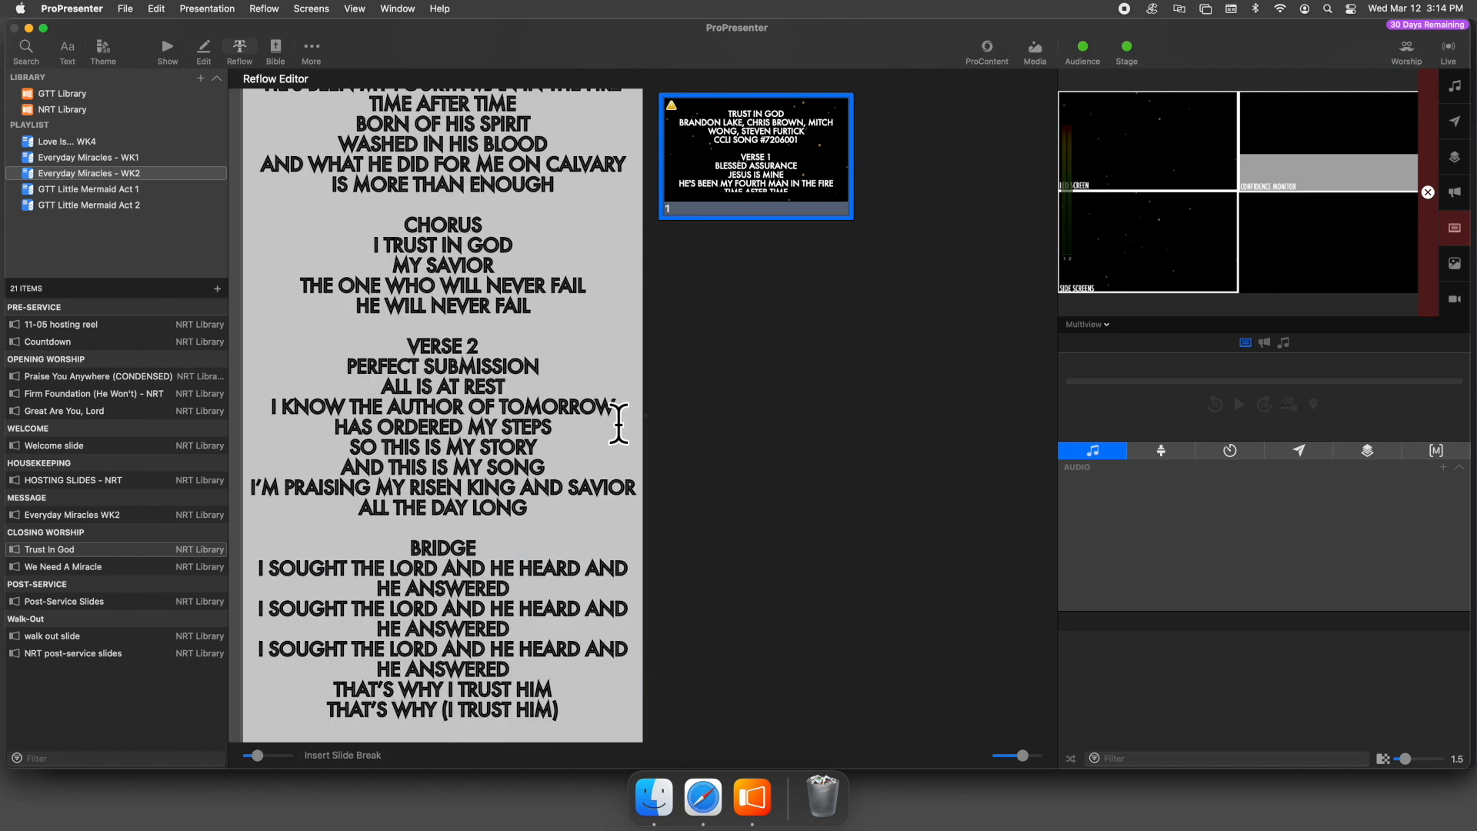
Insert a slide break after the last line of the bridge to create an empty closing slide
scroll(613, 422, "up", 1)
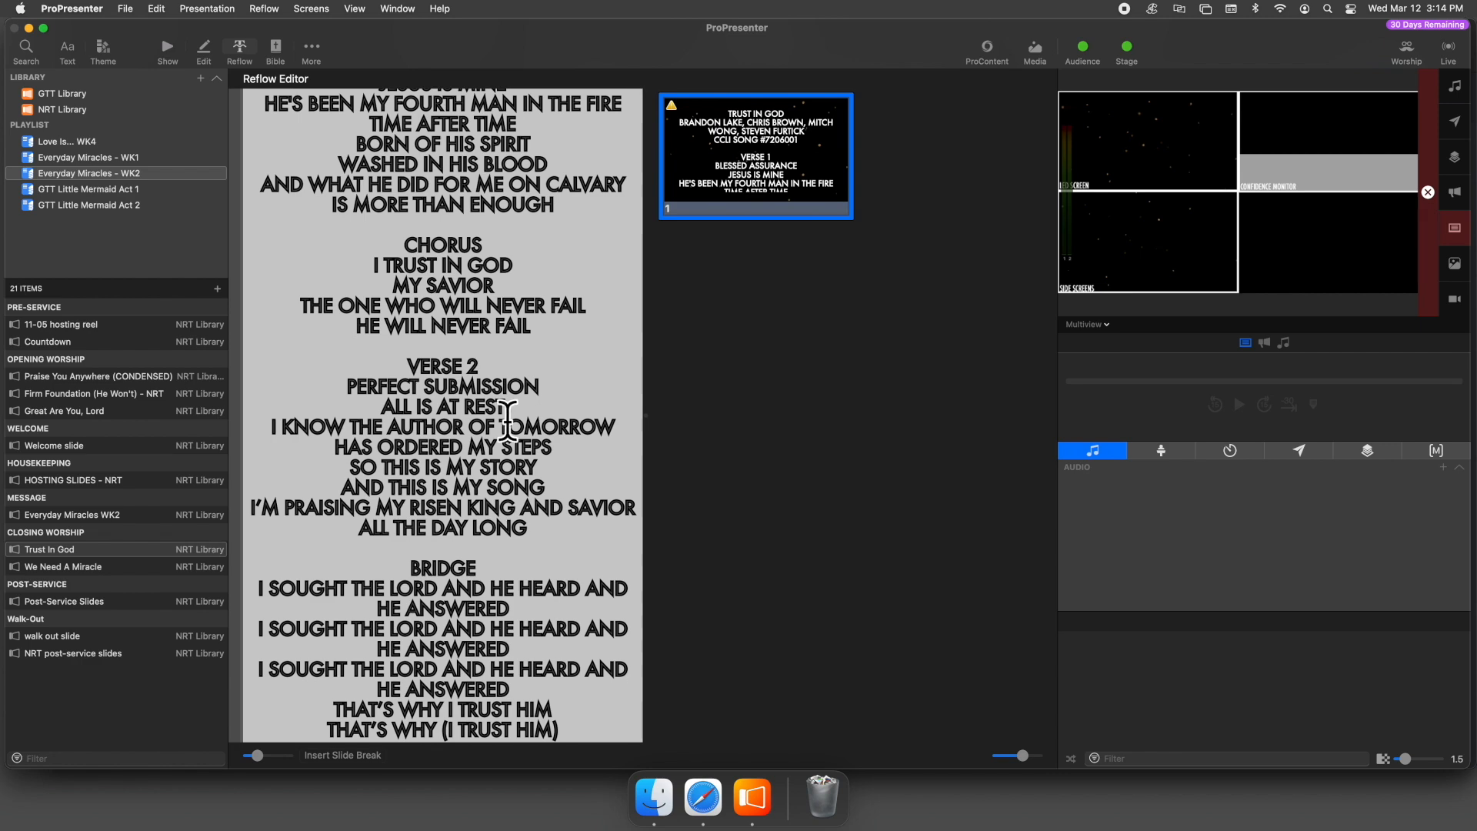
scroll(455, 399, "up", 5)
scroll(452, 399, "down", 5)
right_click(597, 727)
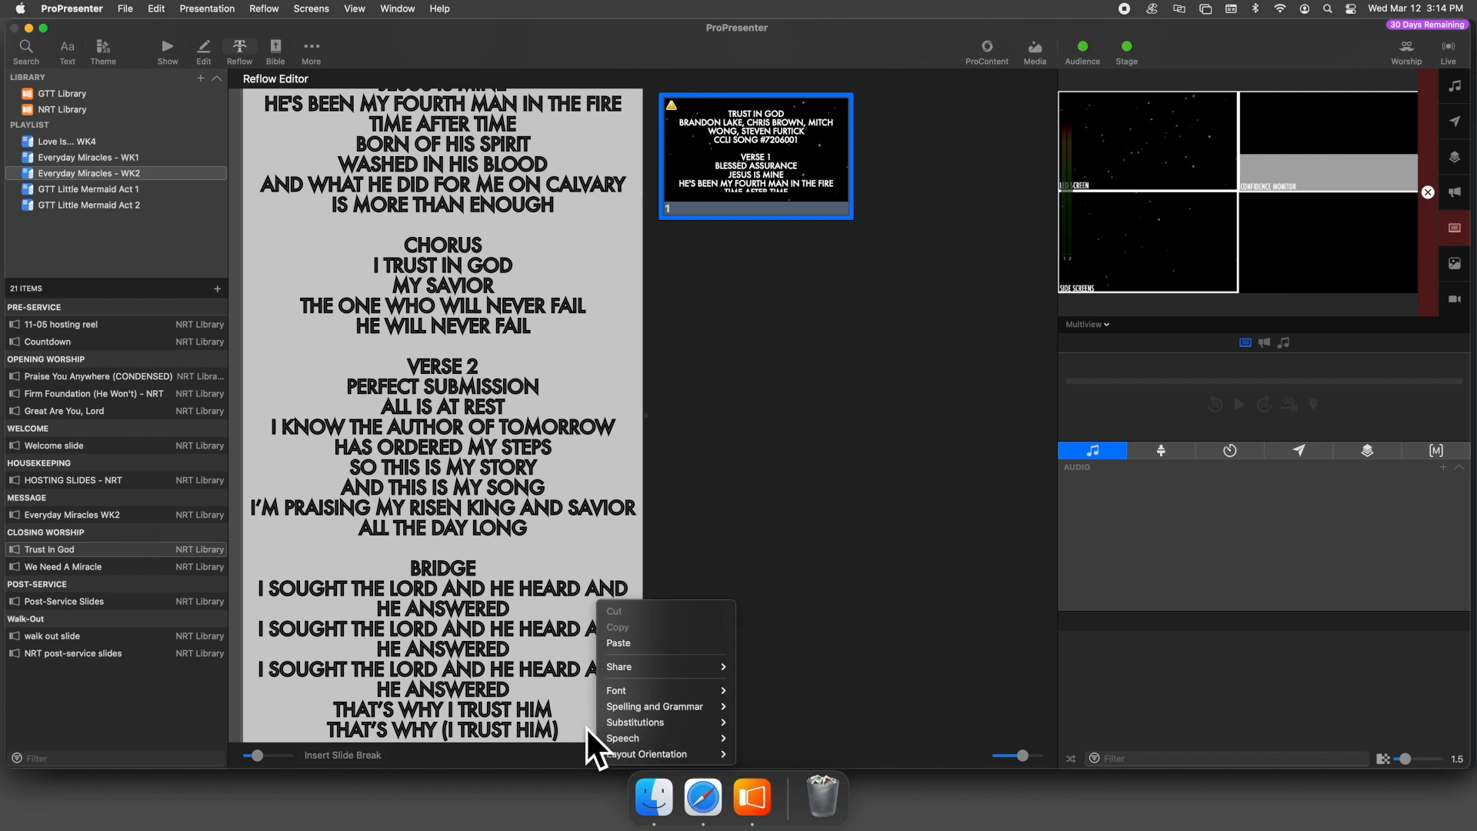
key("Escape")
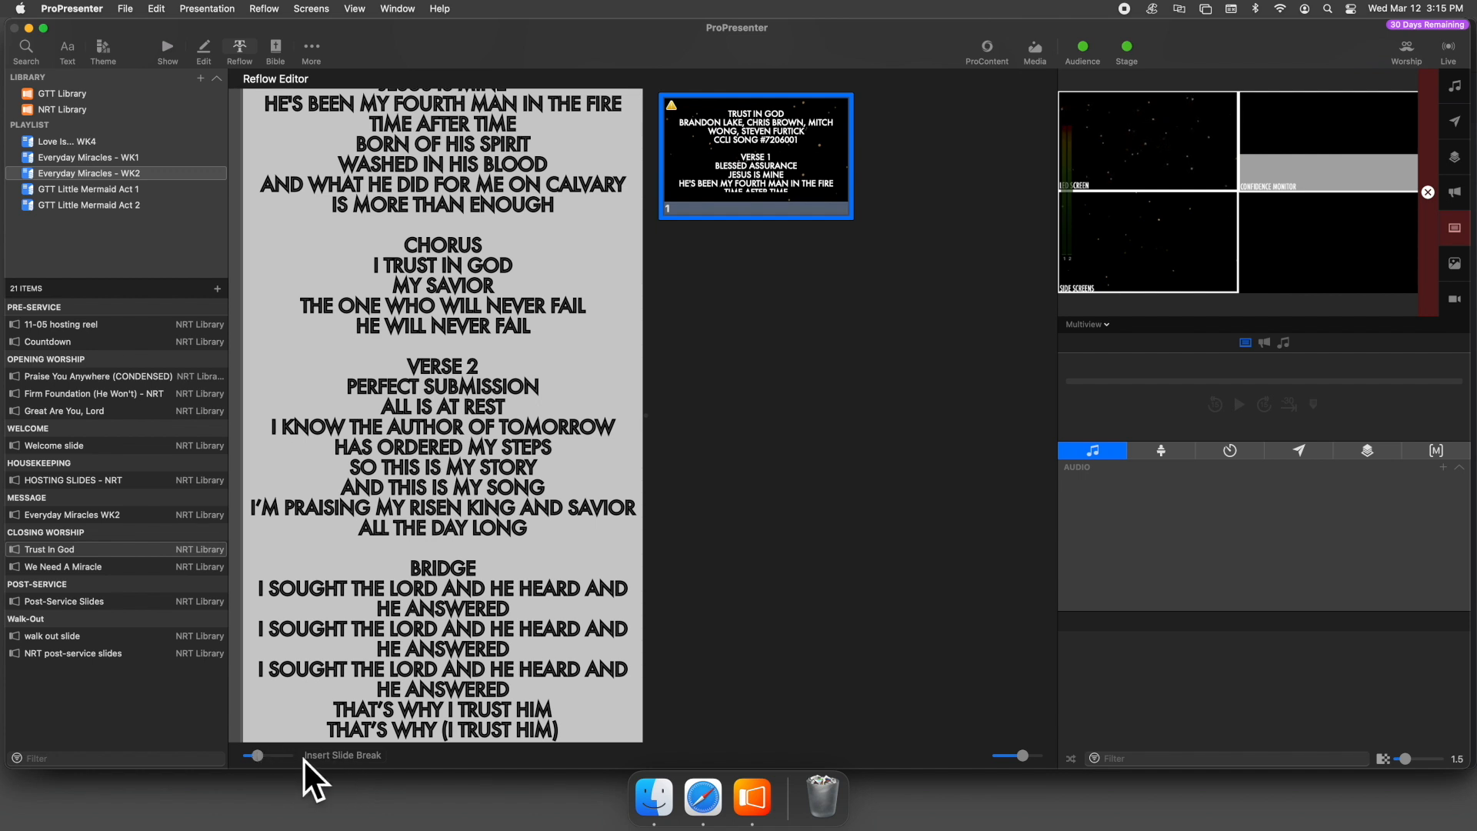
left_click(339, 755)
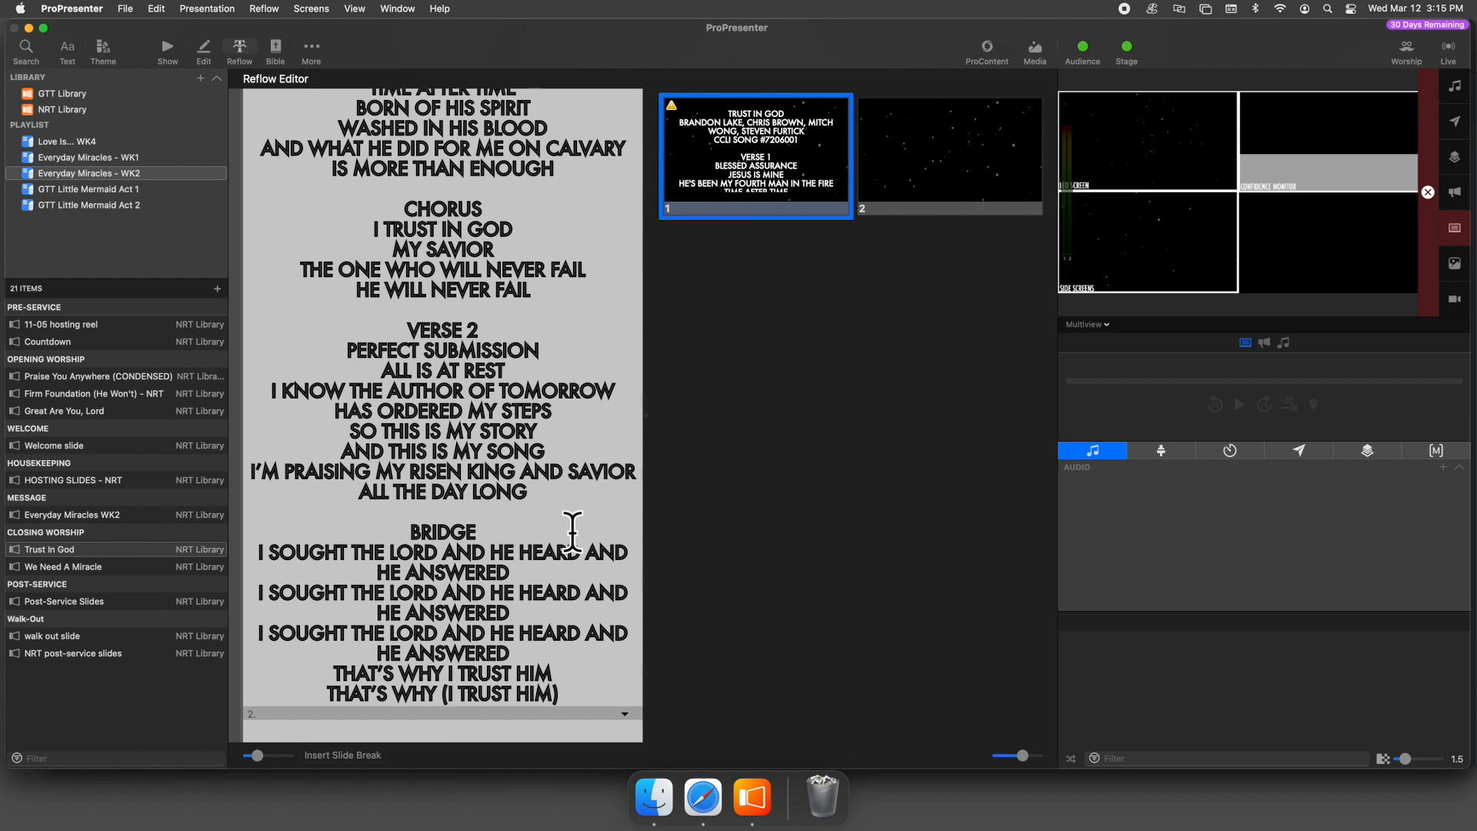
Insert two slide breaks before the BRIDGE heading so a blank slide separates it from verse 2
scroll(556, 632, "up", 4)
scroll(555, 632, "down", 4)
left_click(399, 533)
key("super+Return")
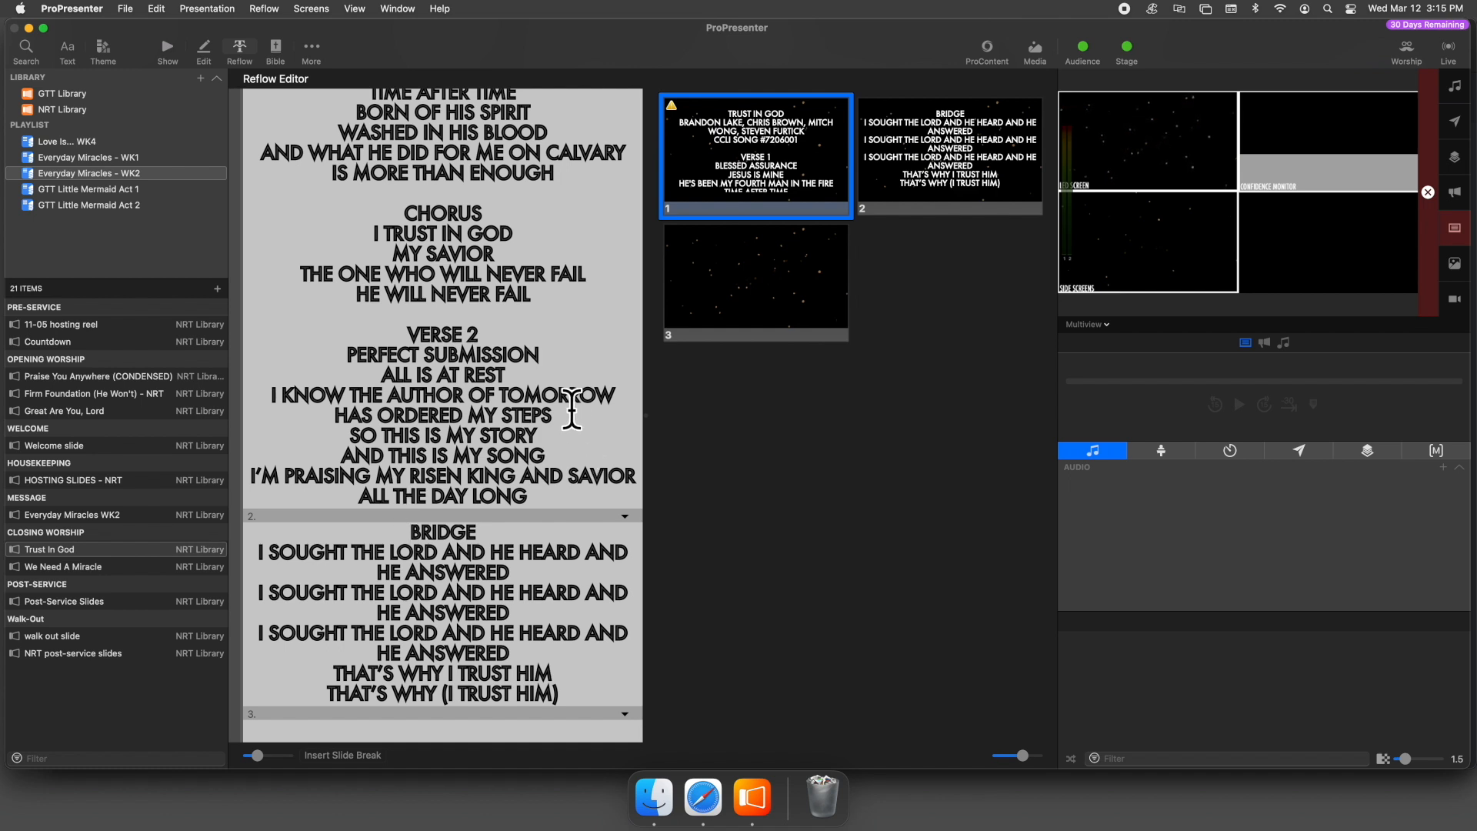
key("super+Return")
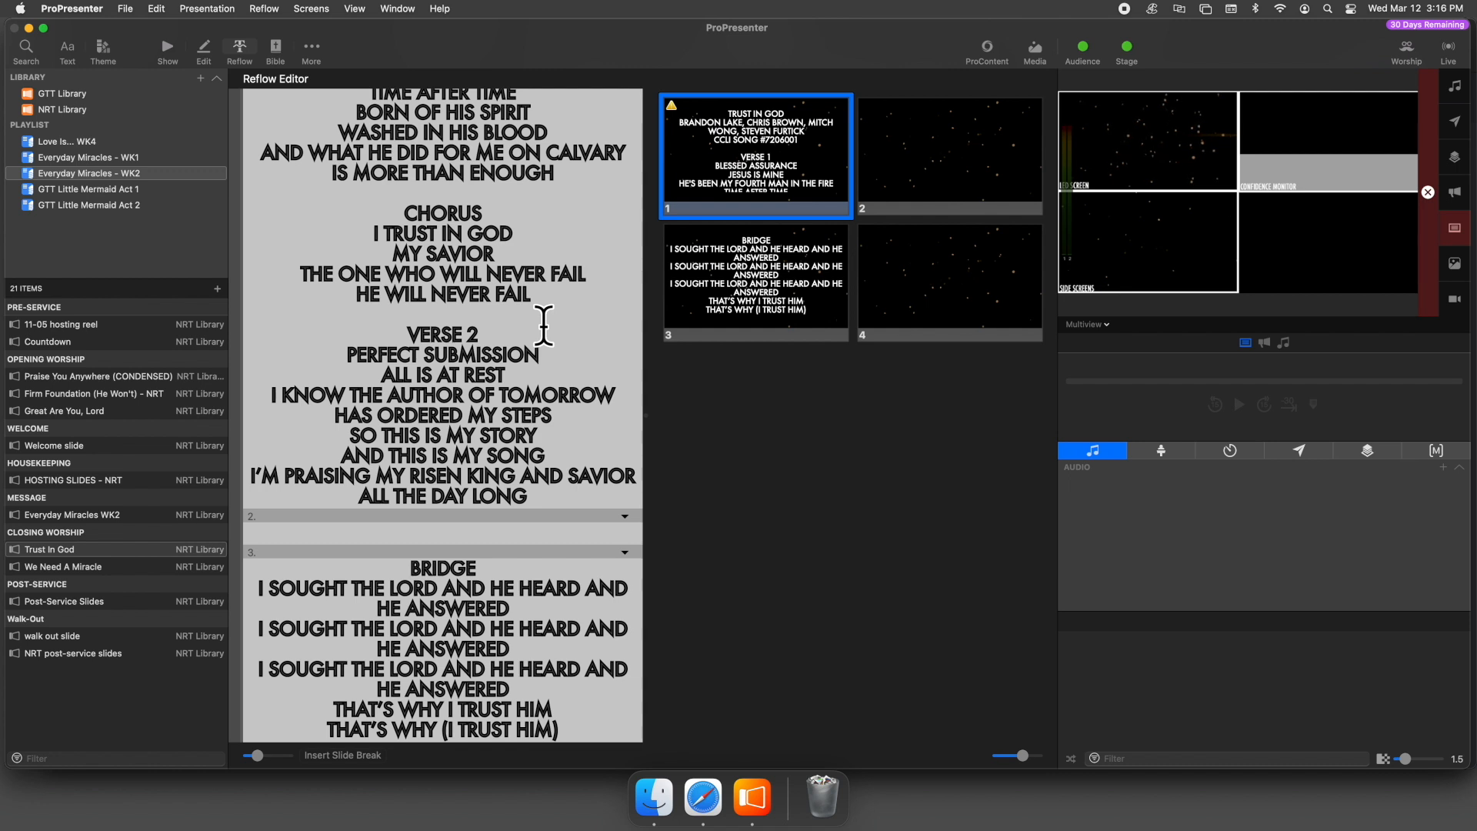
Insert two slide breaks before VERSE 2 and two before CHORUS, leaving a blank slide ahead of each section
scroll(543, 326, "up", 3)
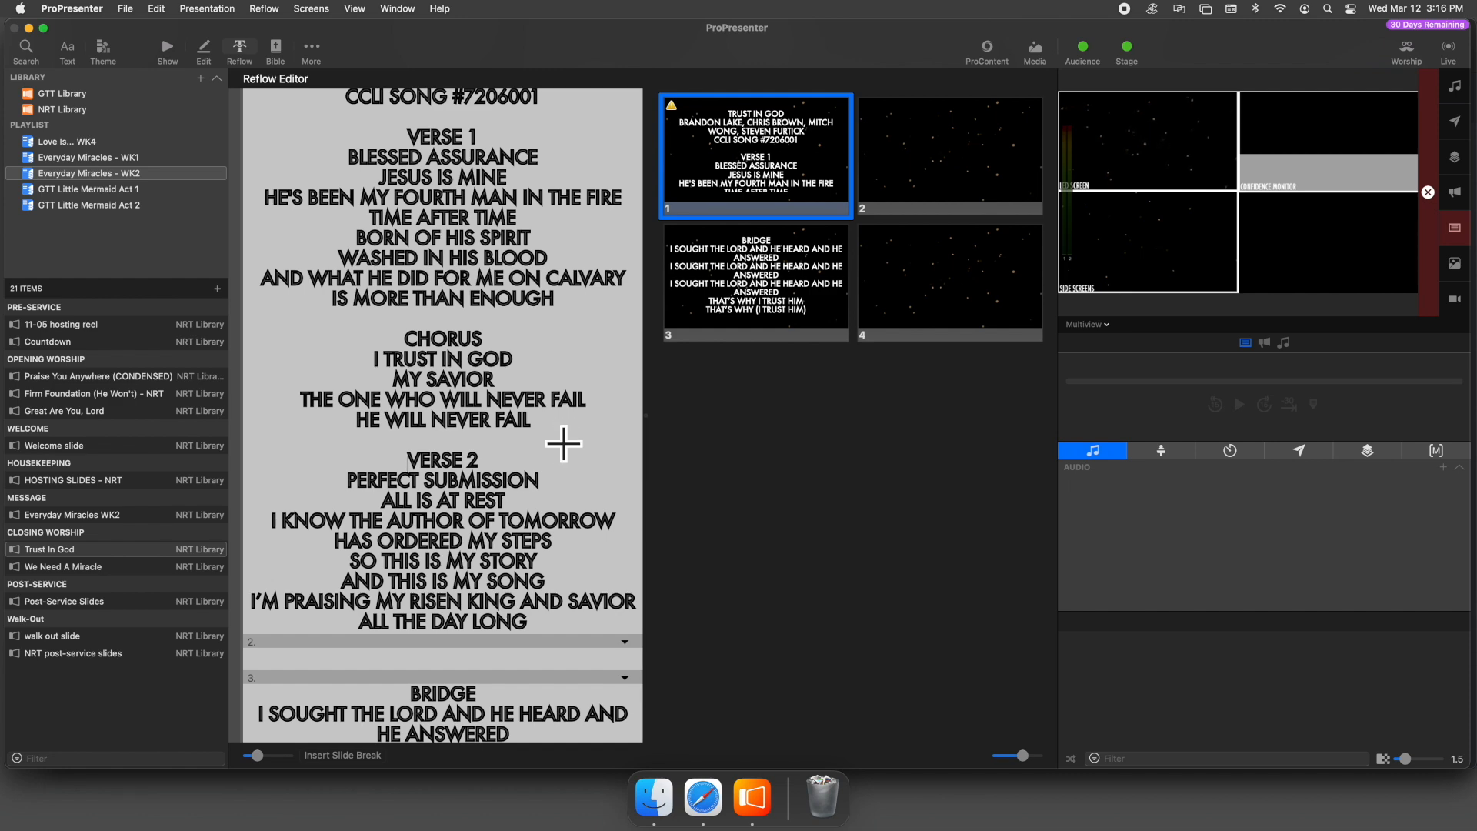
key("super+Return")
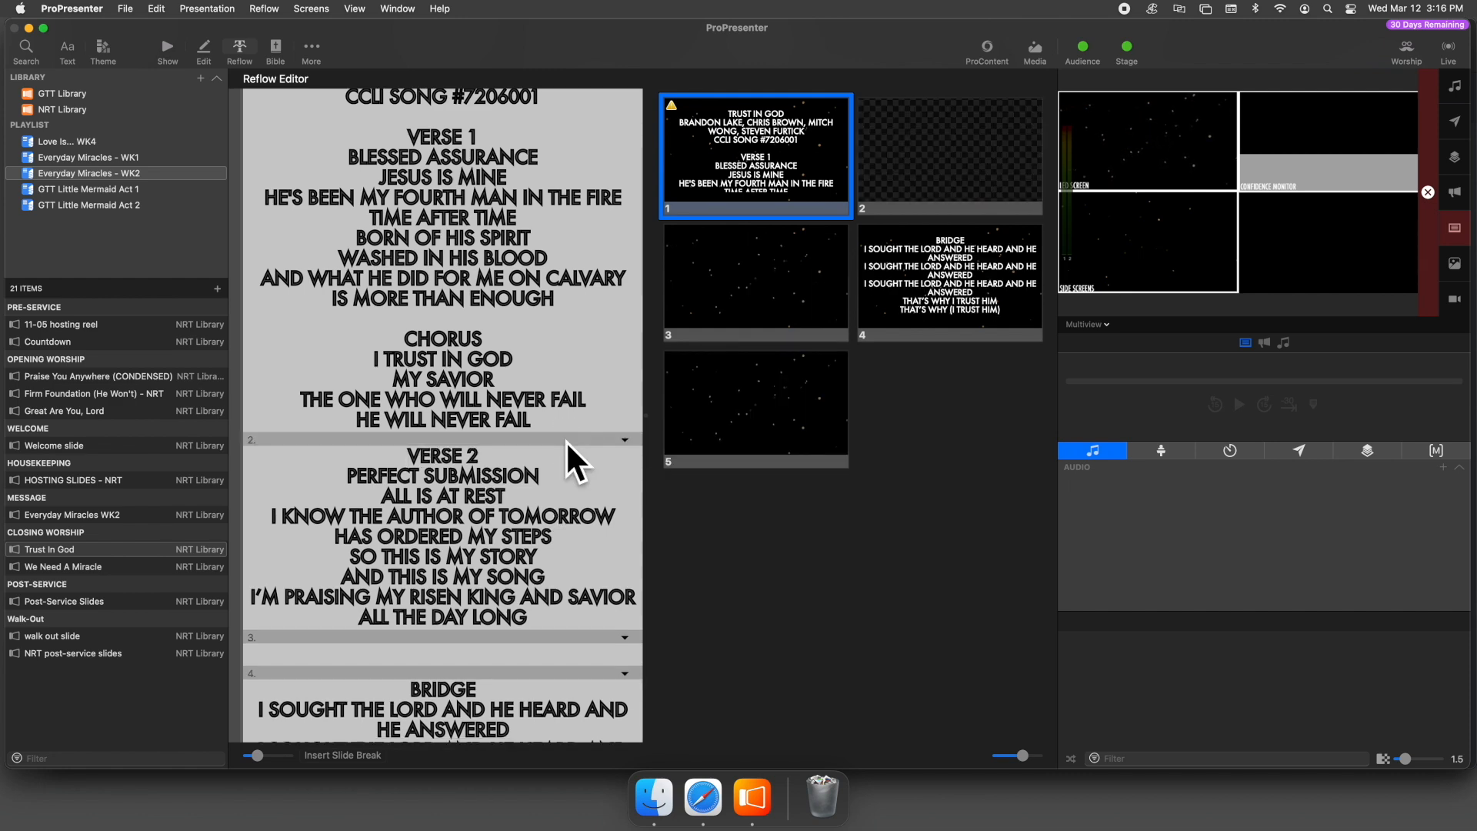
key("super+Return")
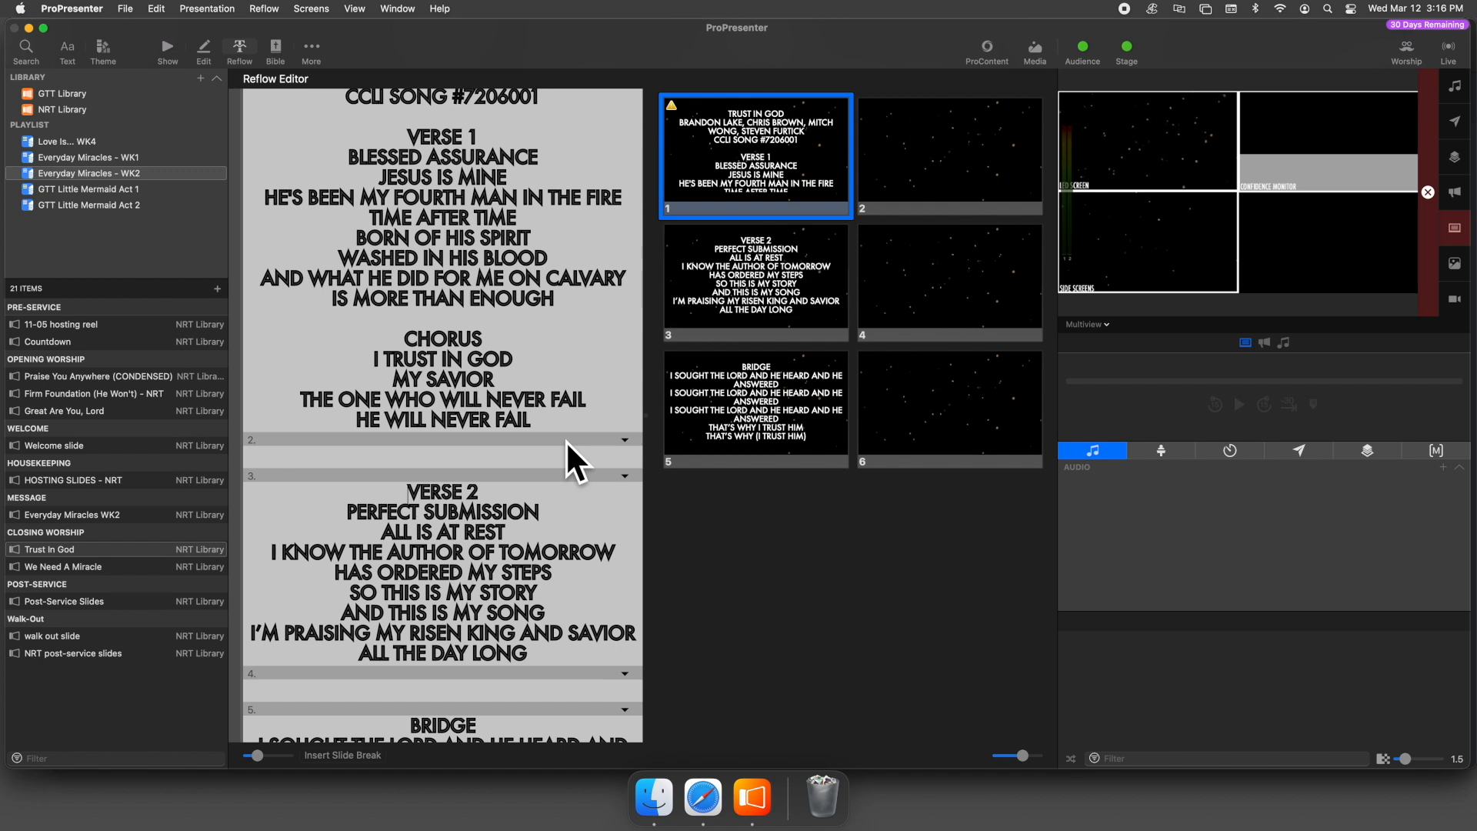
left_click(394, 337)
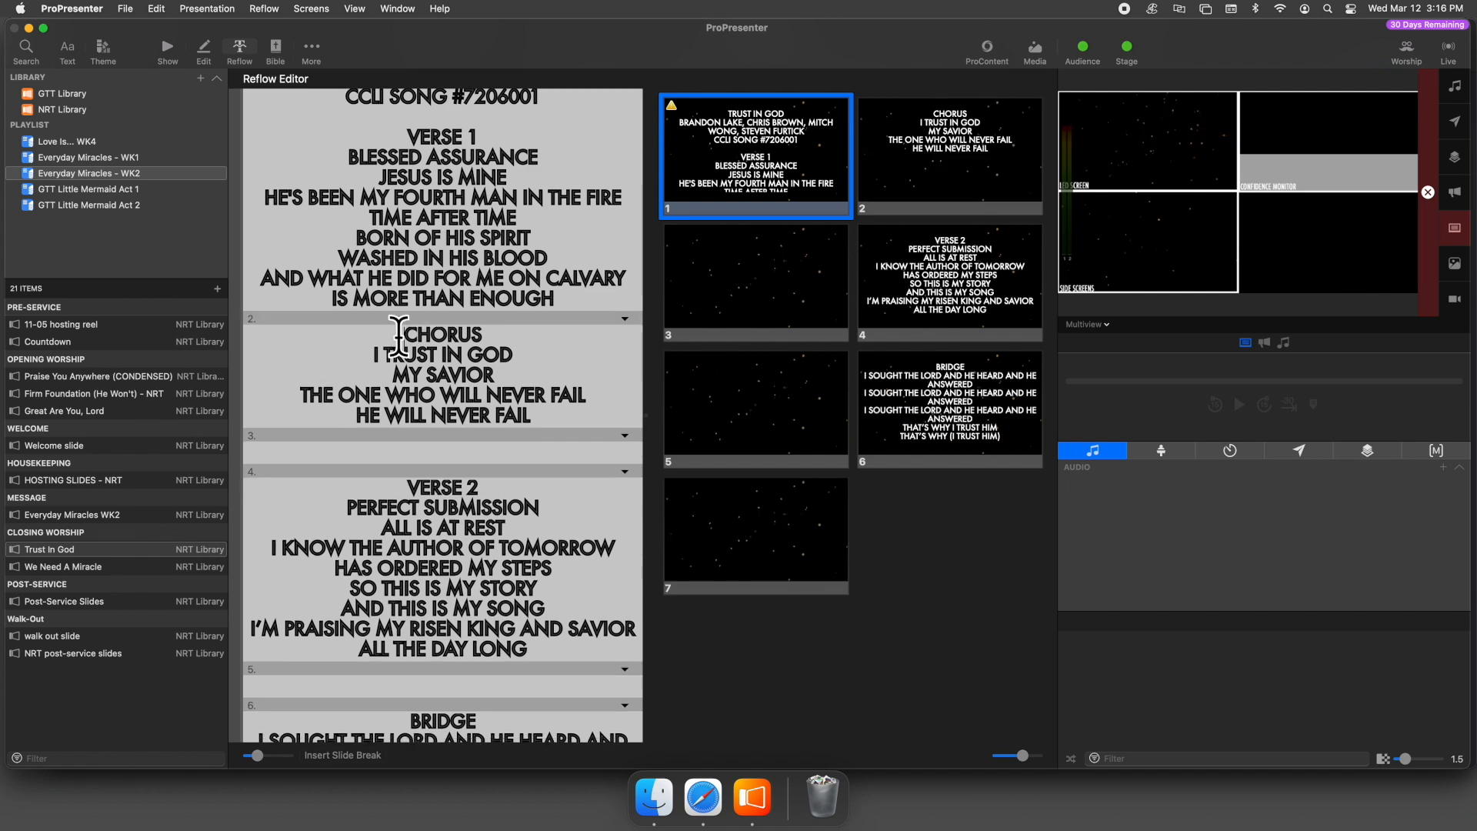
left_click(399, 337)
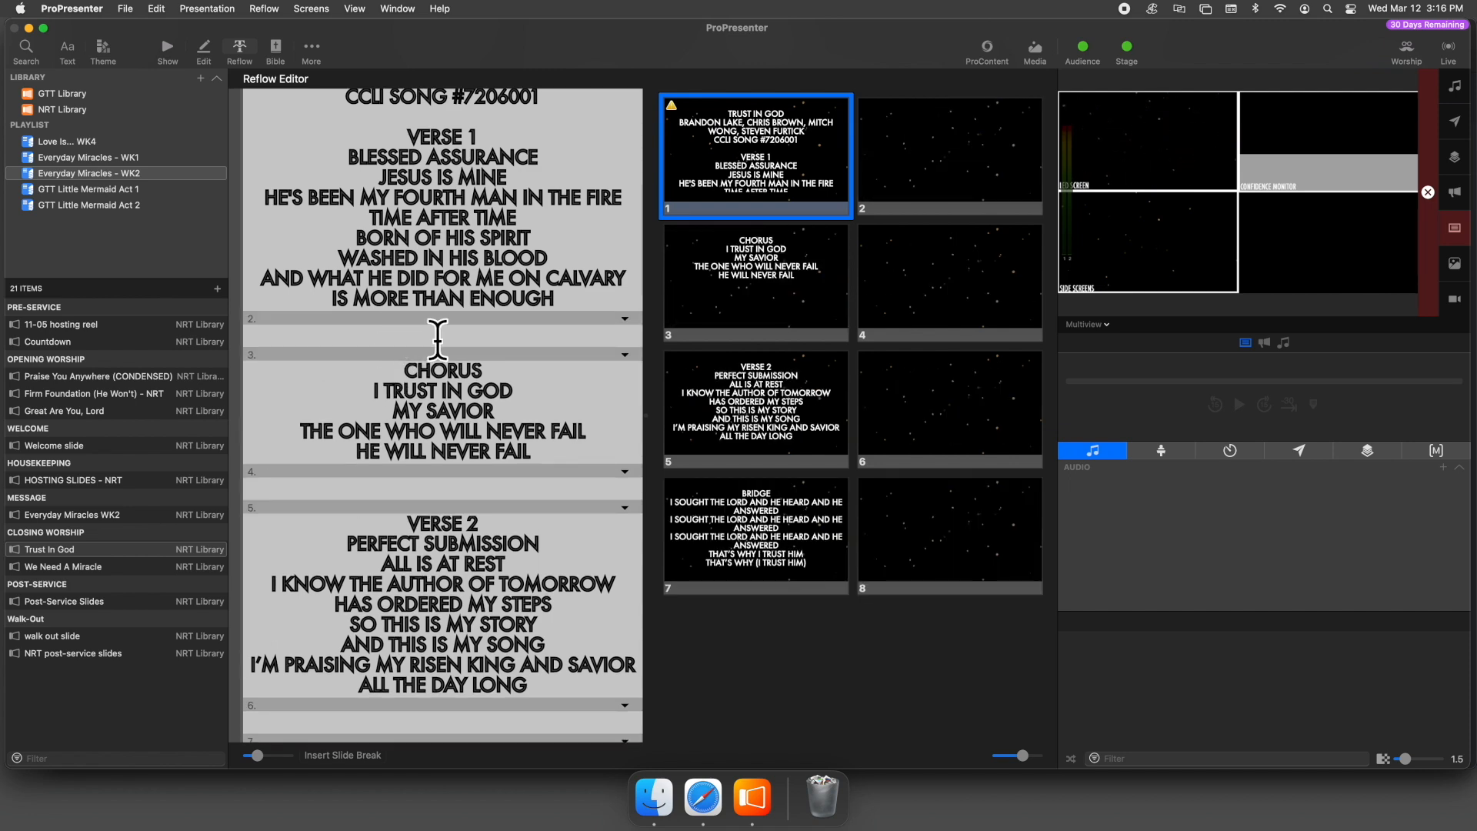
Insert two slide breaks before VERSE 1 and one before the song title, giving each a preceding blank slide
scroll(419, 327, "up", 3)
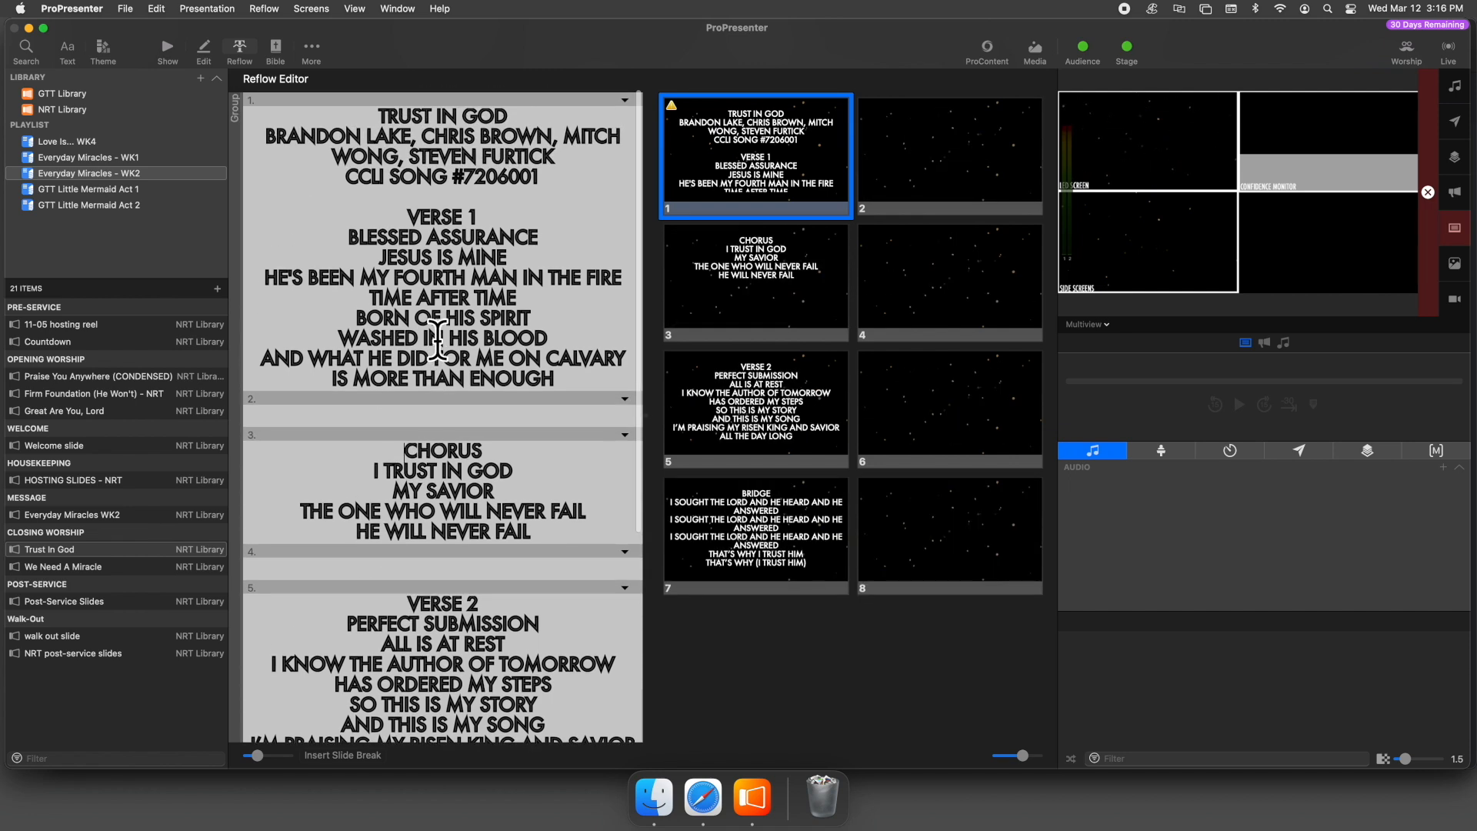
left_click(406, 213)
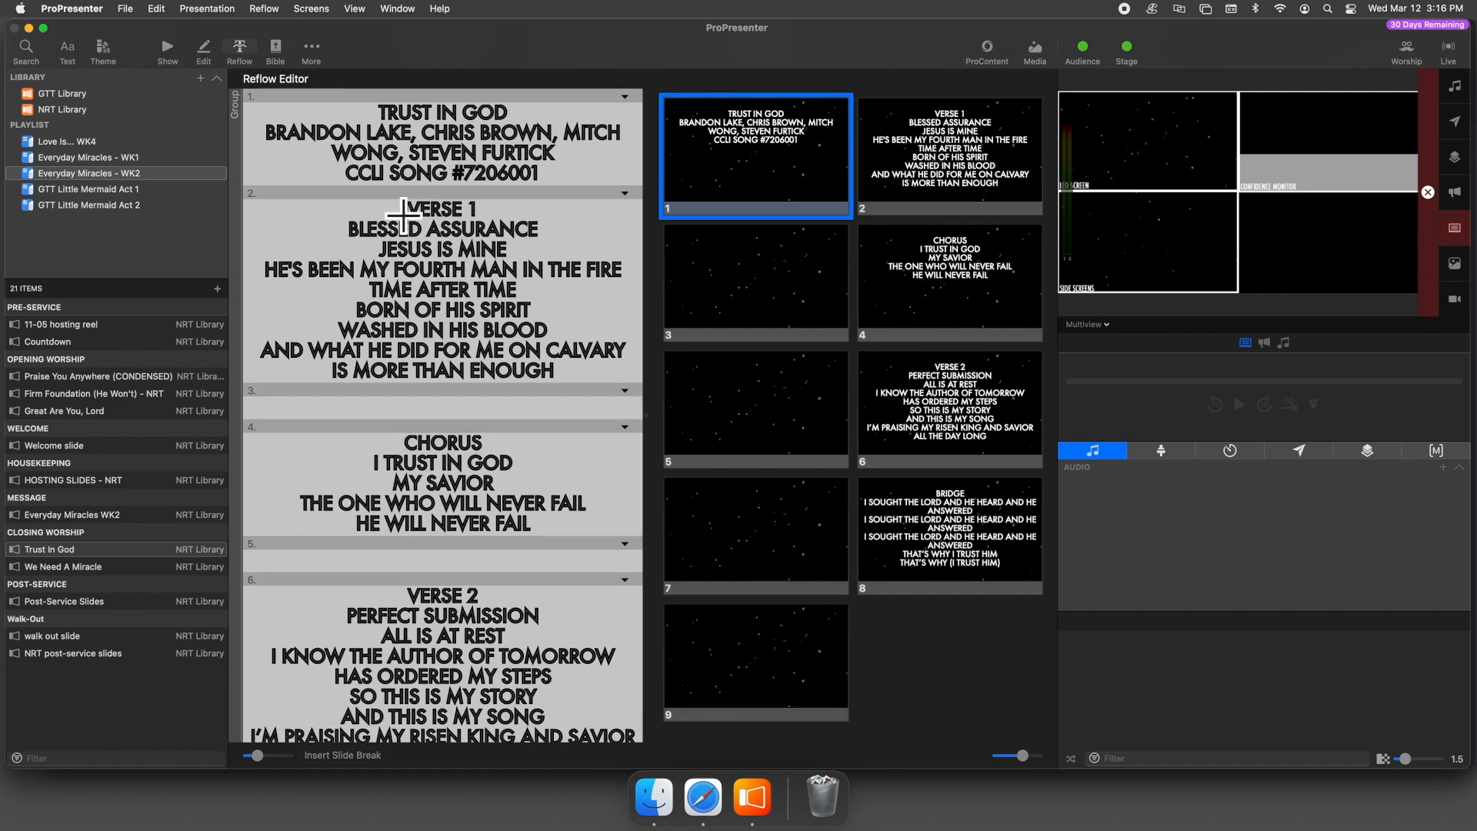
key("Return")
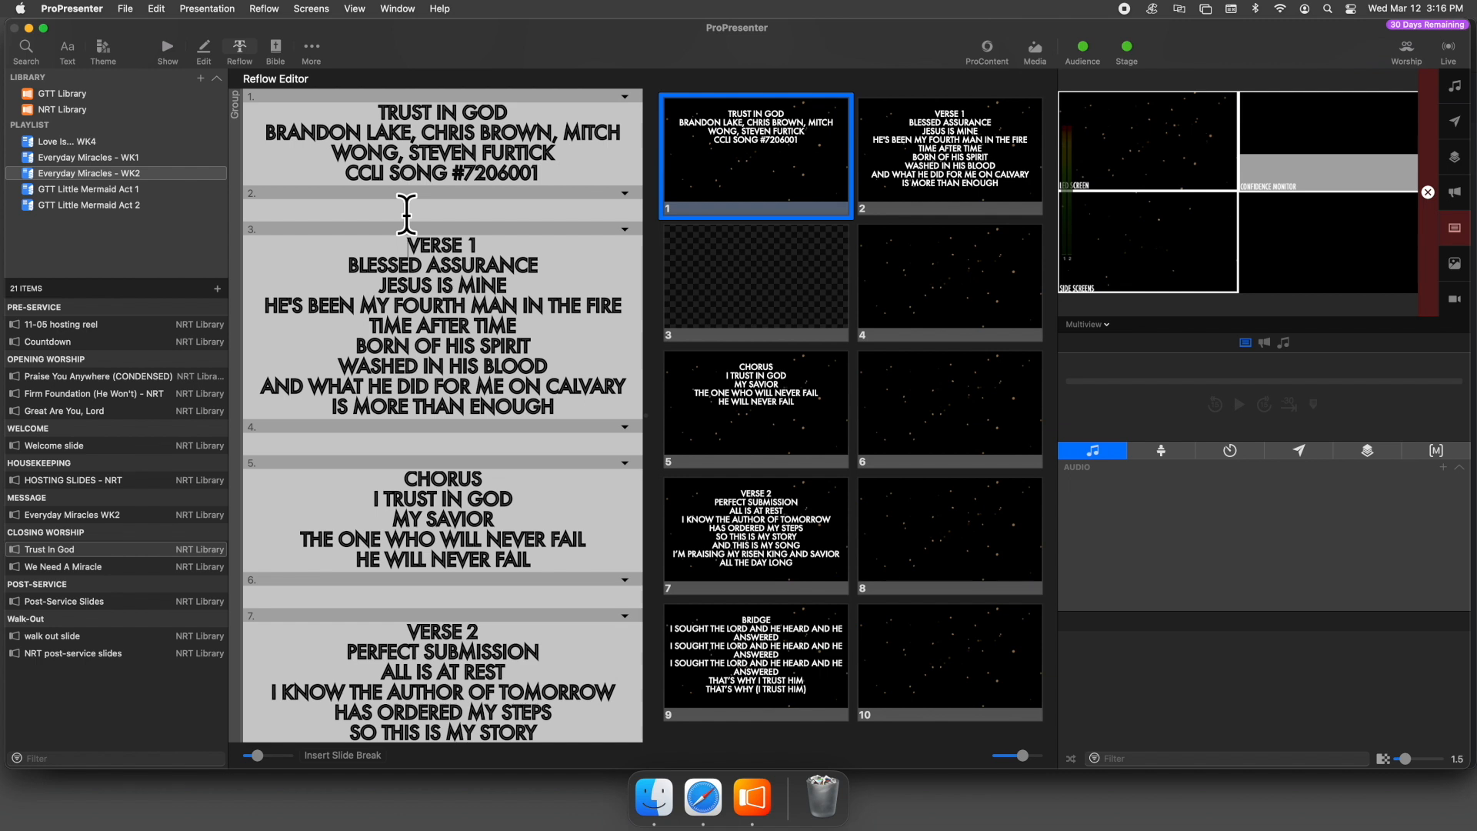
left_click(366, 110)
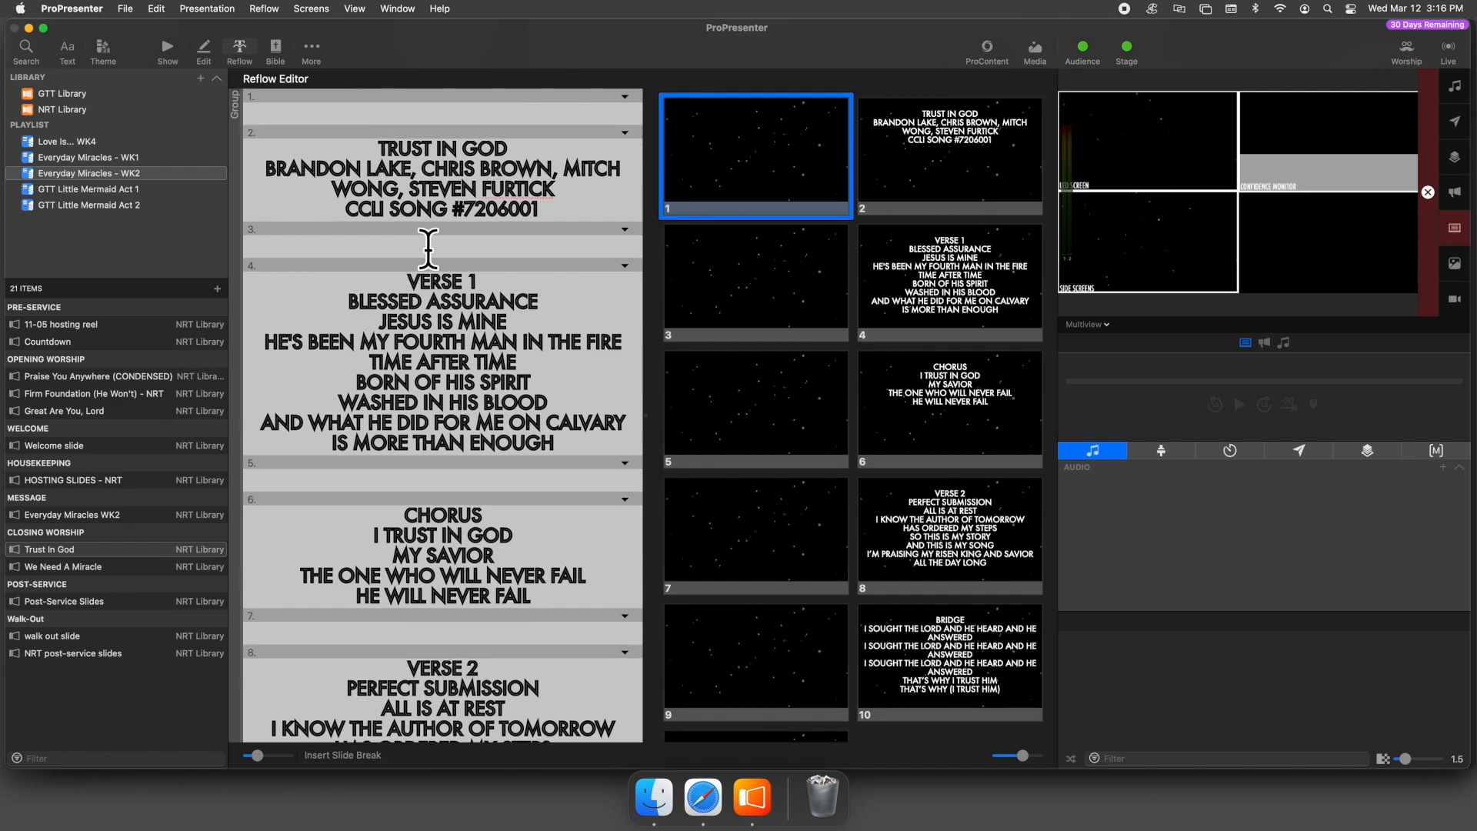
Delete the VERSE 1 heading line from the first verse's slide text
scroll(803, 154, "down", 5)
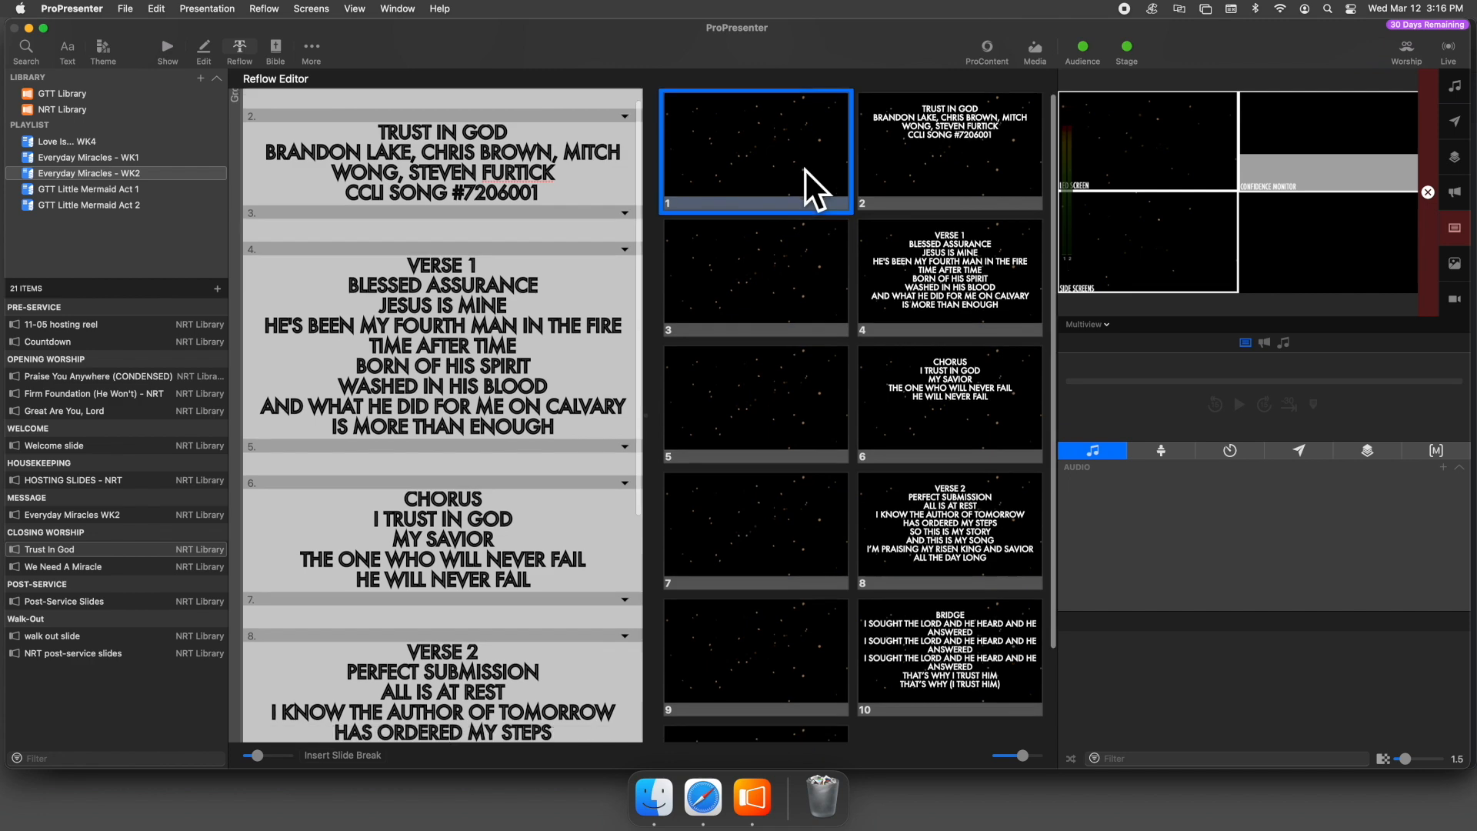
scroll(779, 271, "up", 5)
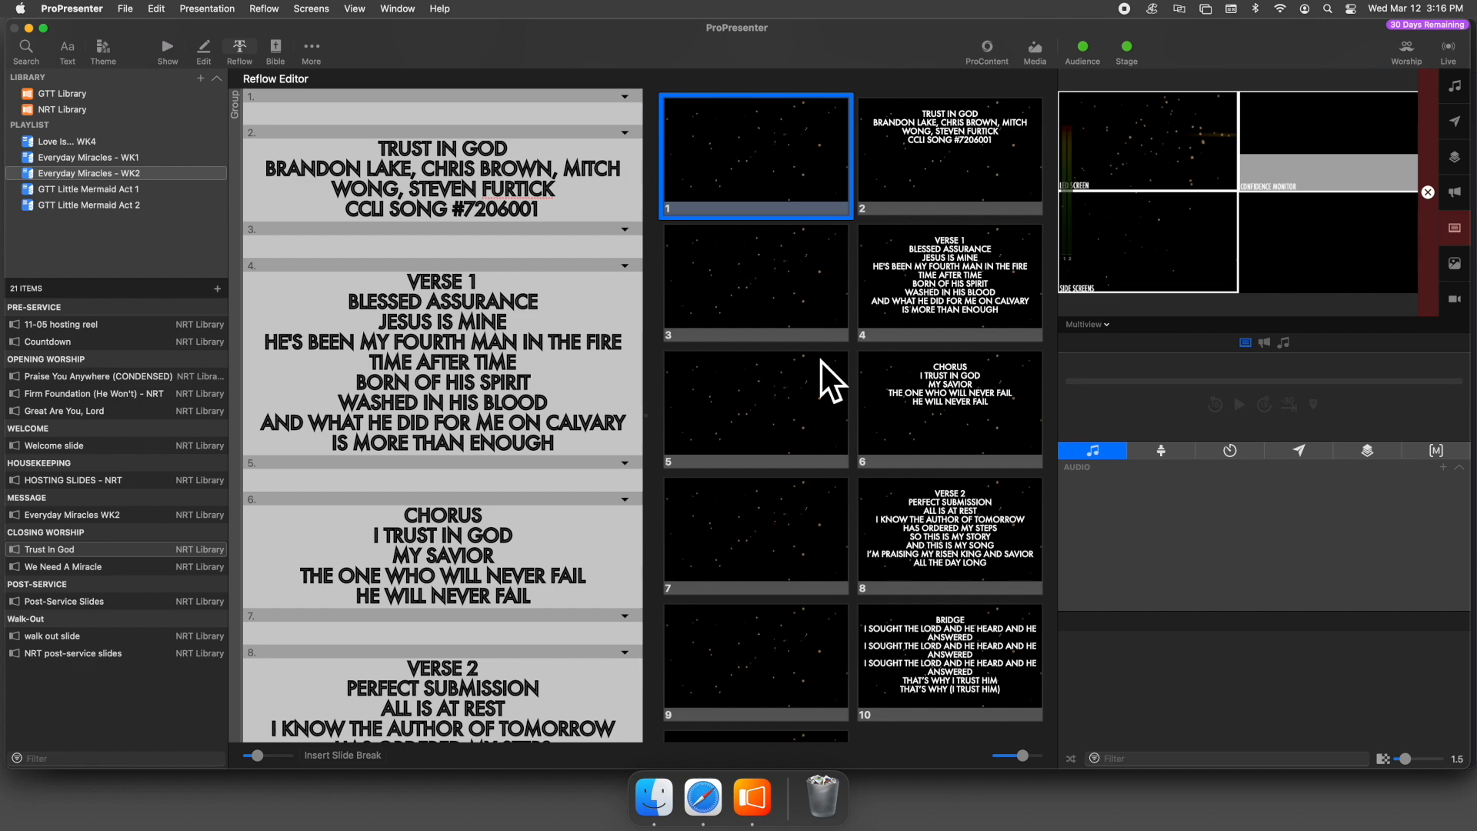
scroll(821, 362, "down", 5)
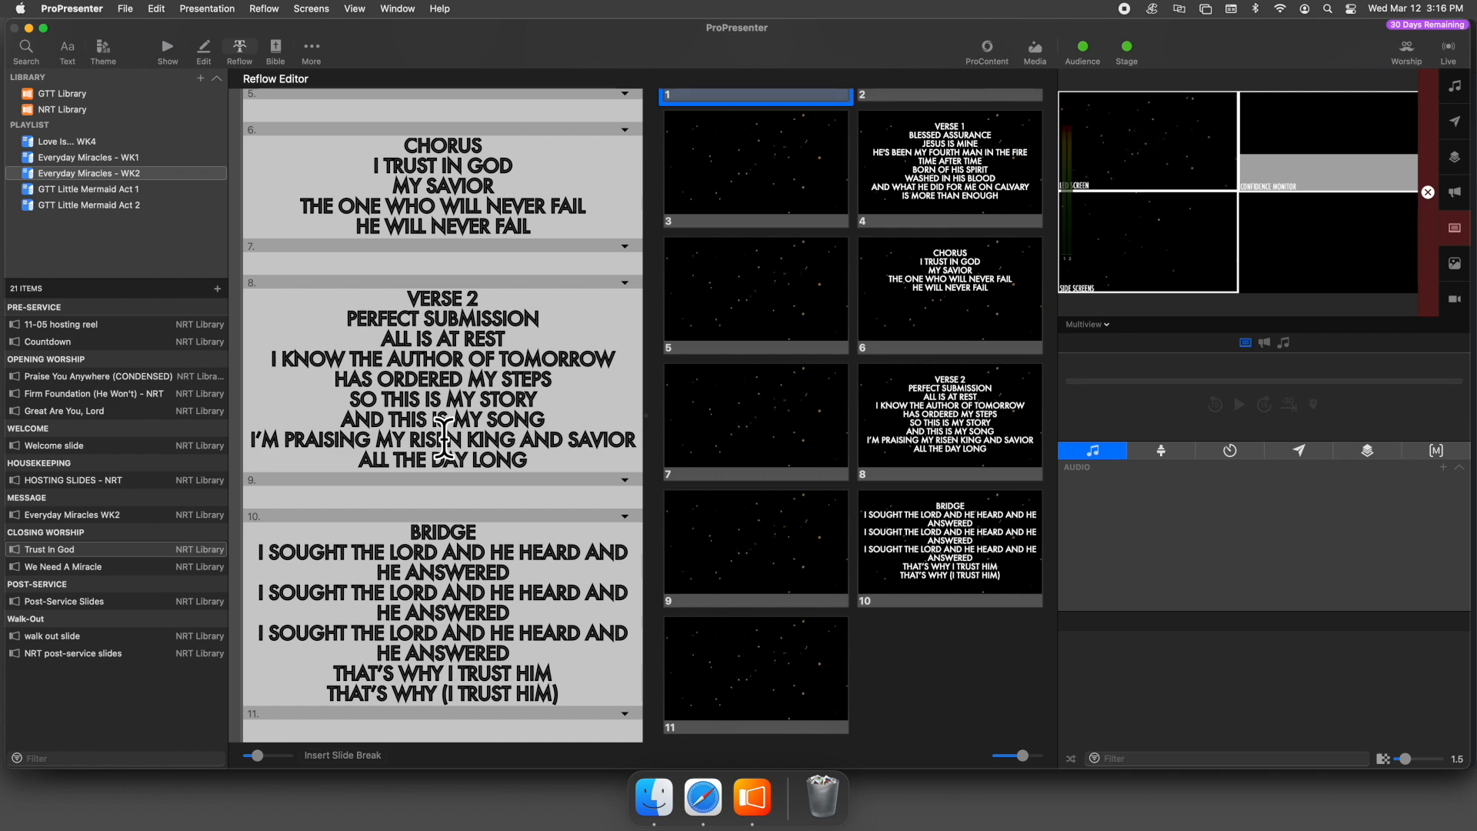
scroll(445, 440, "up", 10)
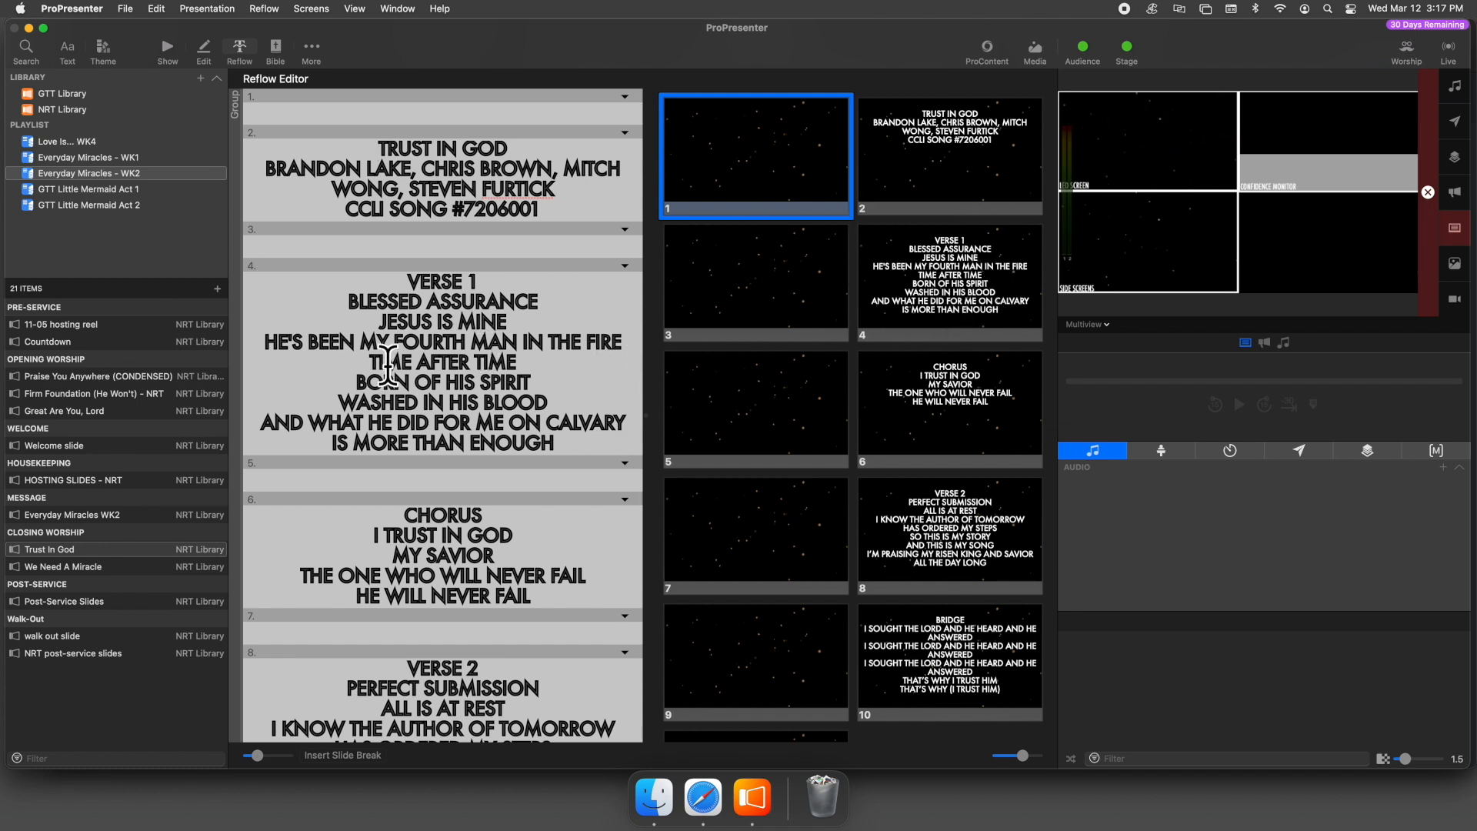
triple_click(453, 281)
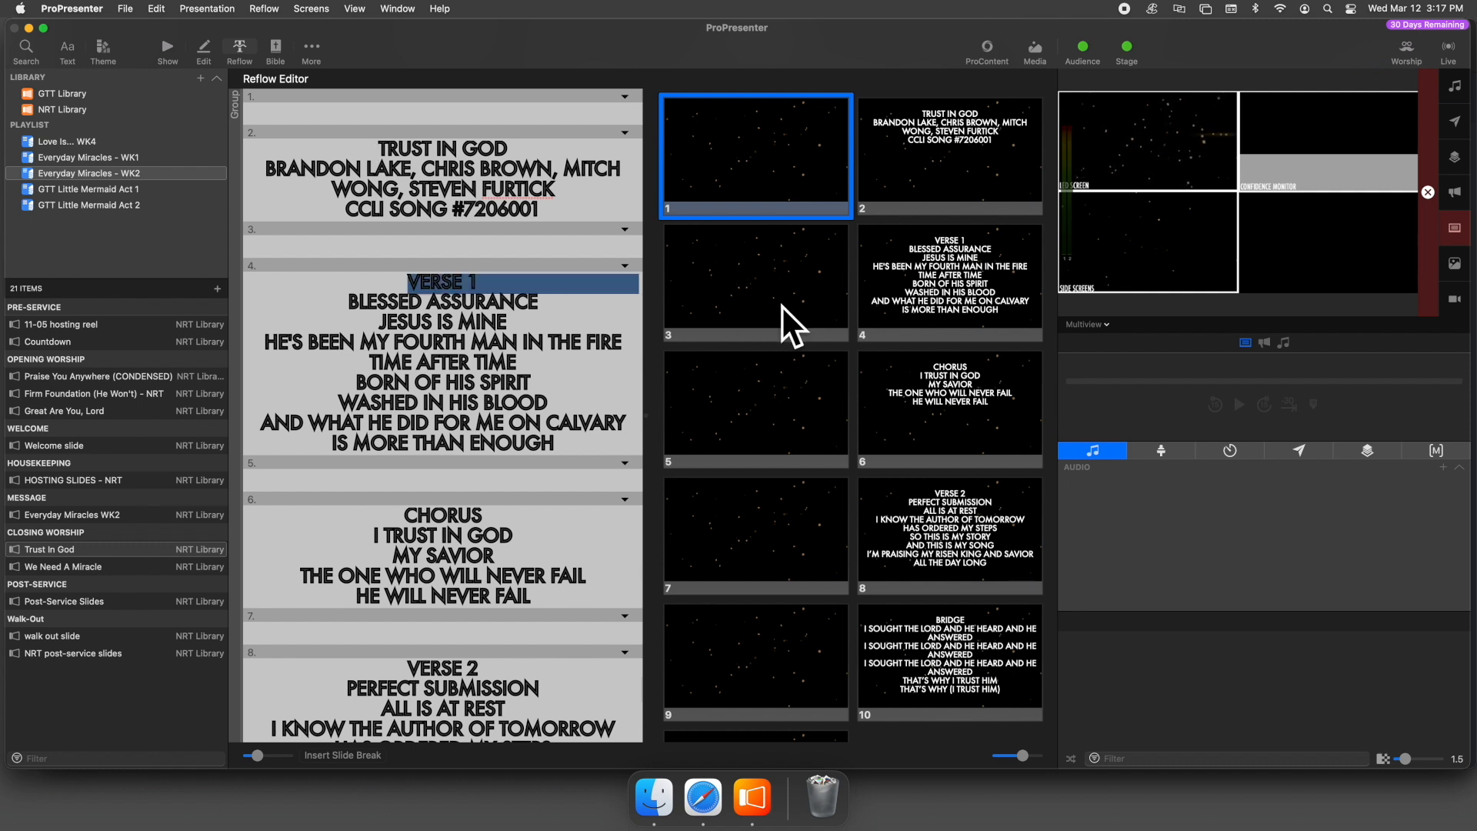
key("BackSpace")
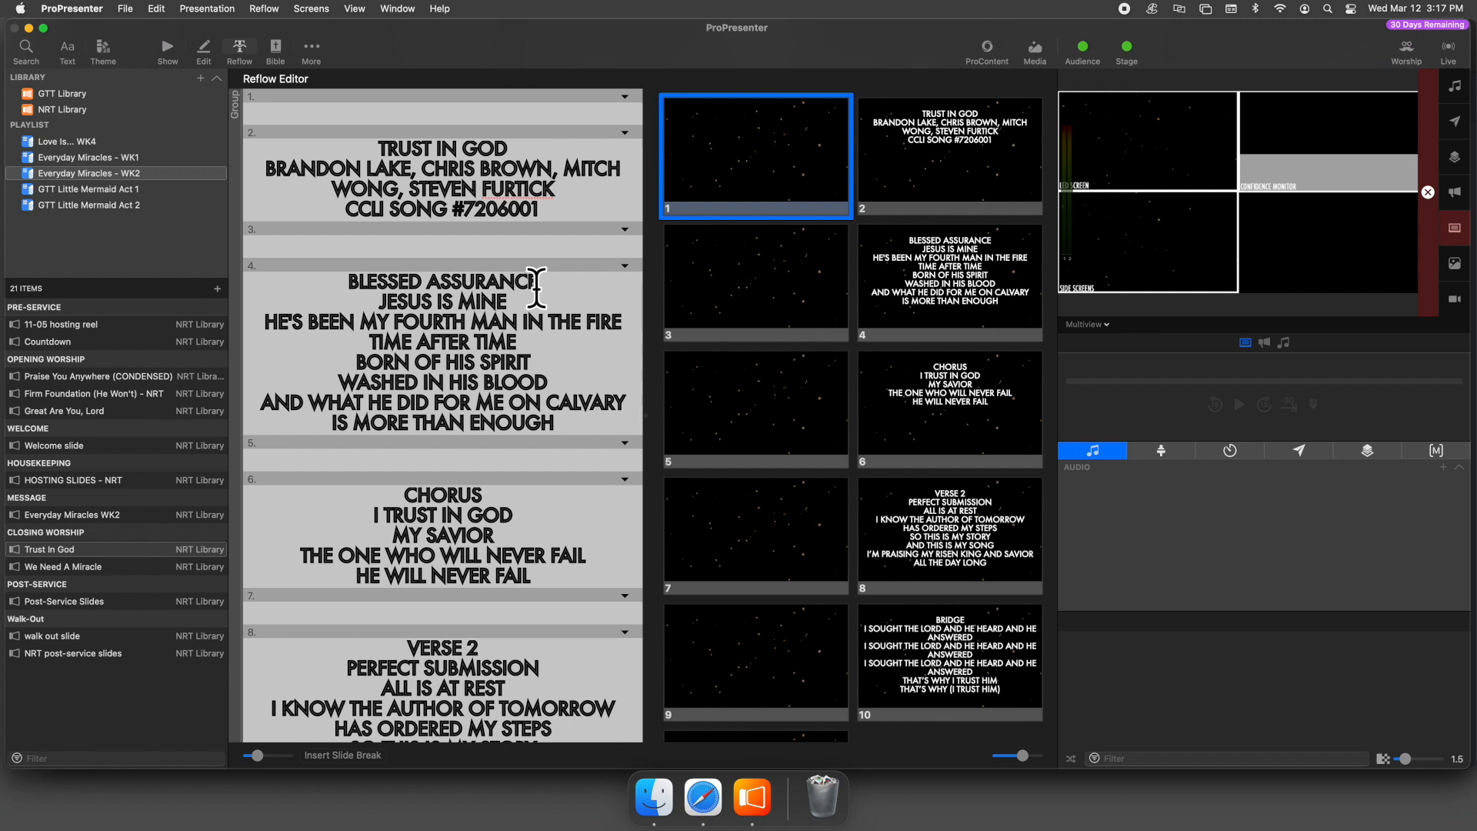
Put BLESSED ASSURANCE / JESUS IS MINE on its own two-line slide, with a slide break before HE'S BEEN MY FOURTH MAN
key("BackSpace")
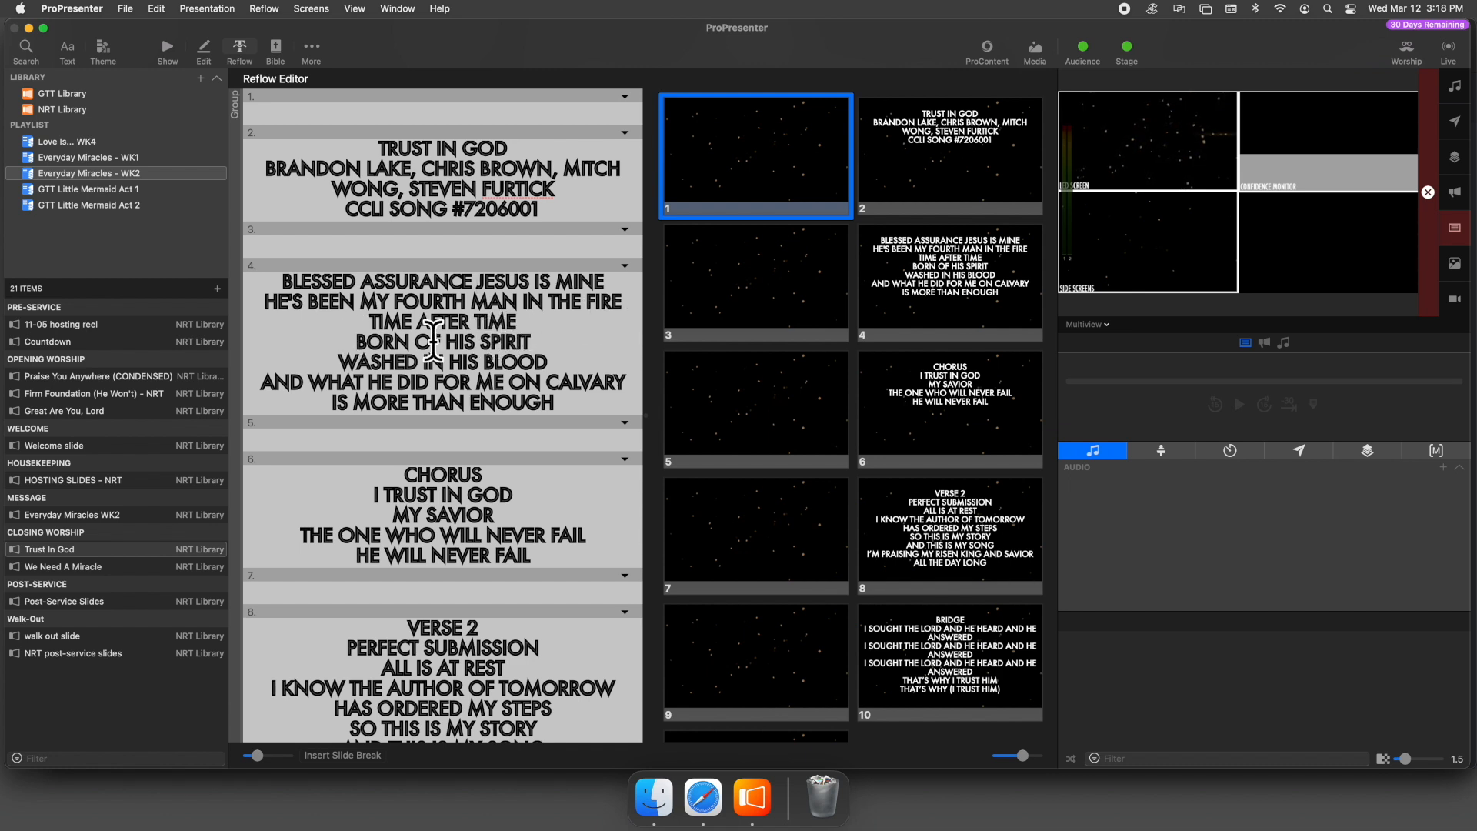
left_click(264, 301)
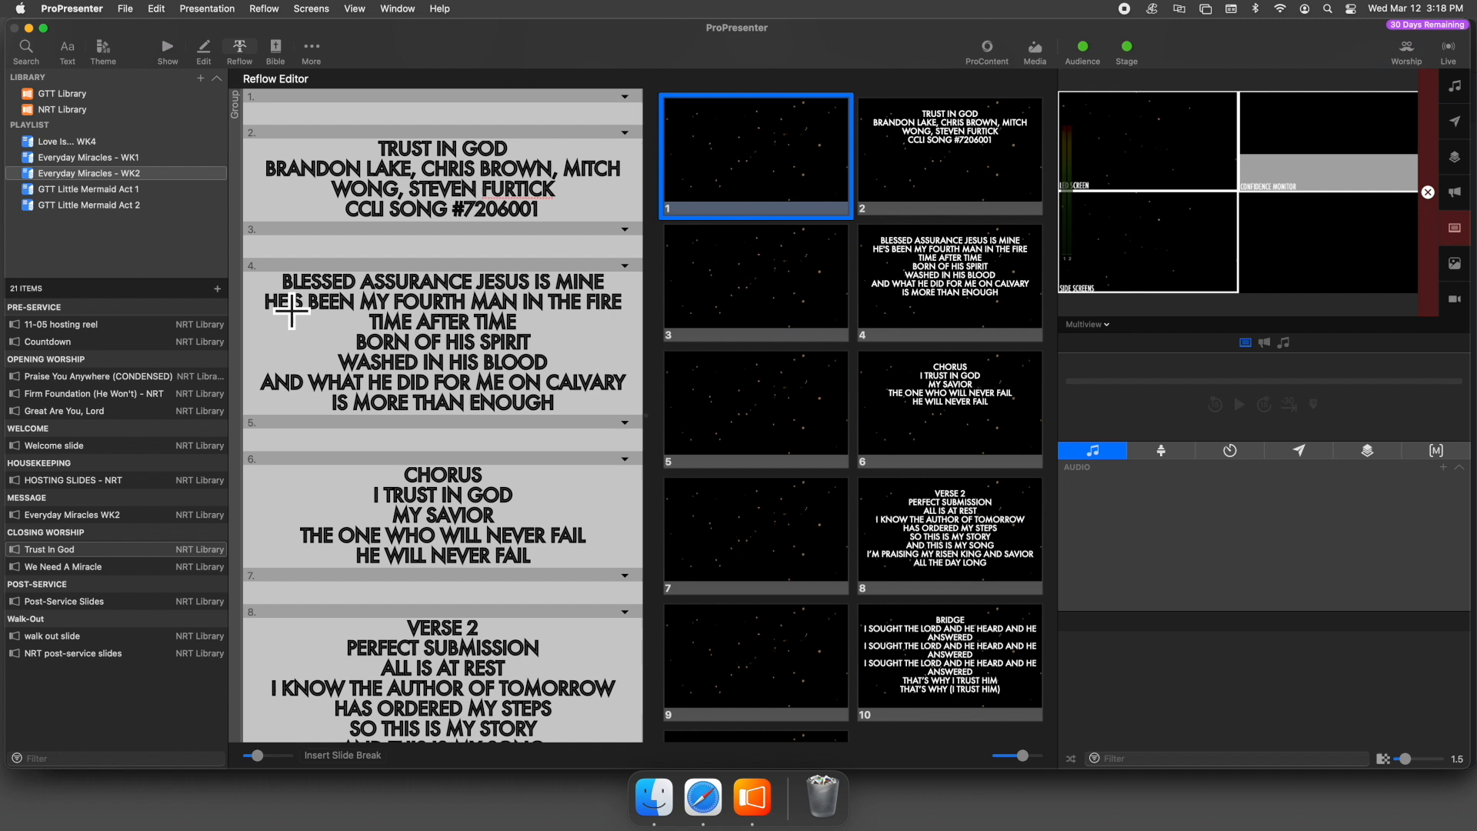
key("super+Return")
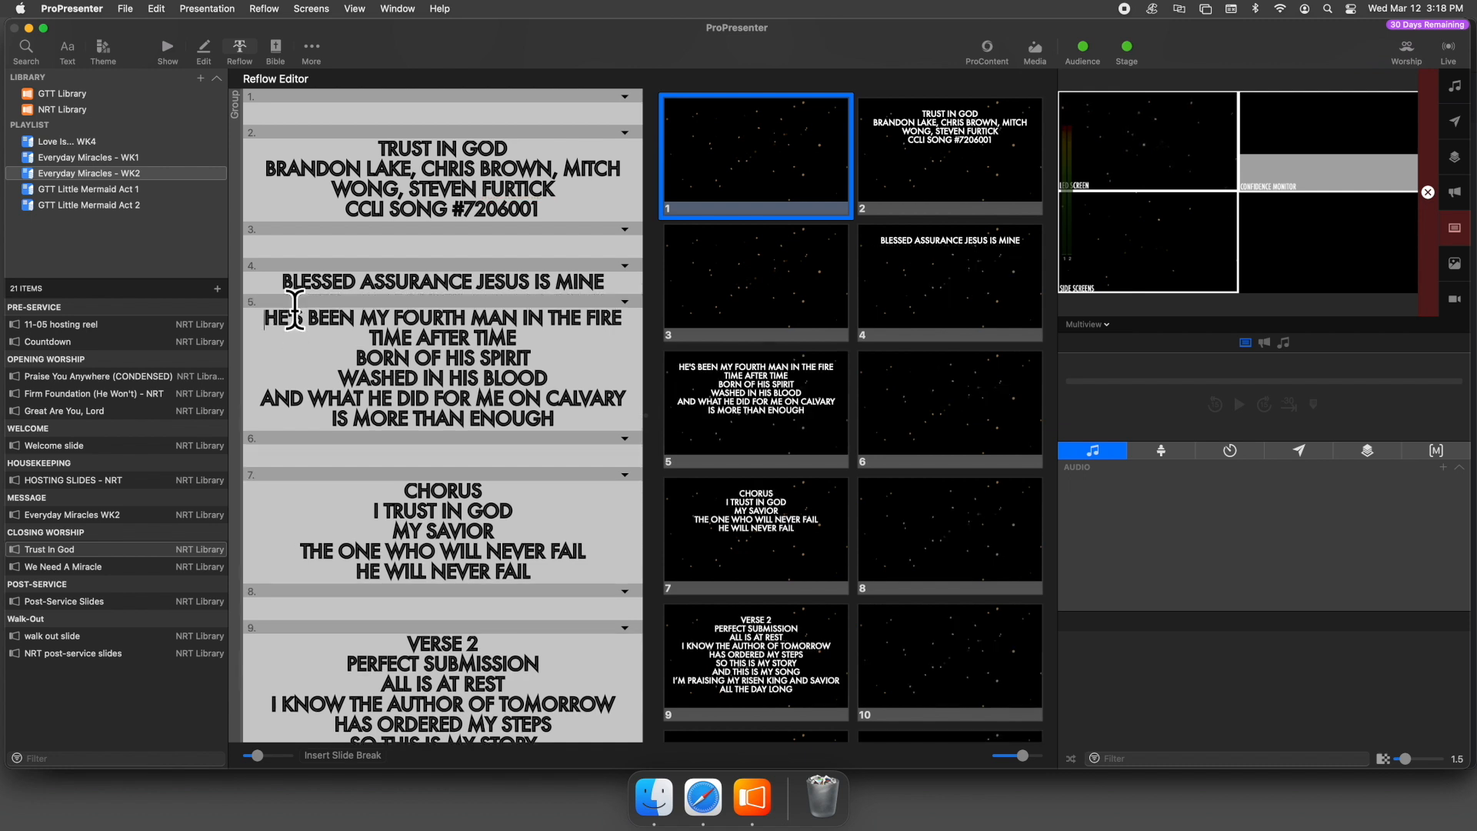
left_click(478, 282)
key("Return")
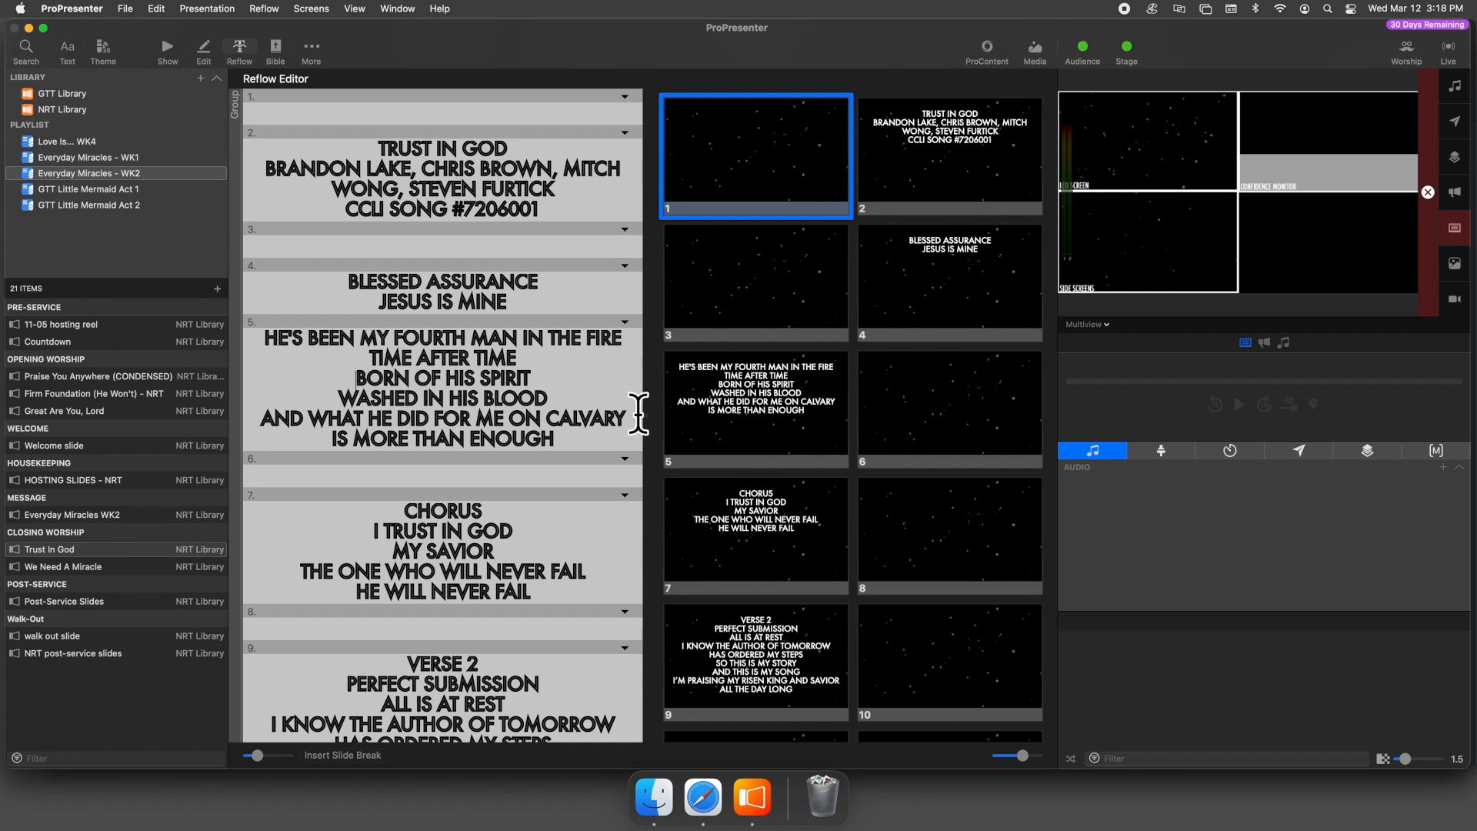
Split the rest of verse 1 into two-line slides with breaks before BORN OF HIS SPIRIT and AND WHAT HE DID FOR ME
key("super+Return")
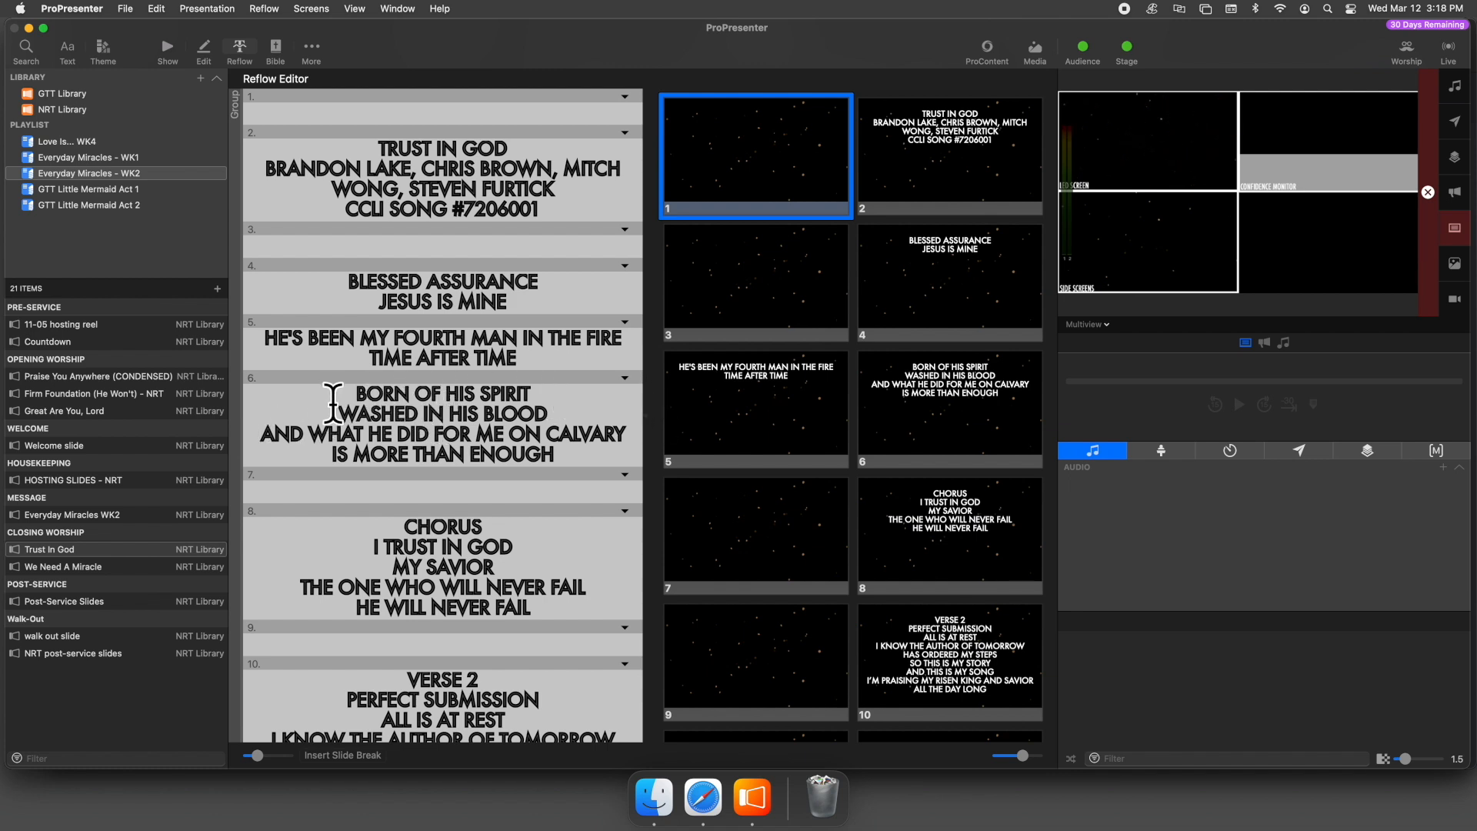
left_click(262, 434)
key("Return")
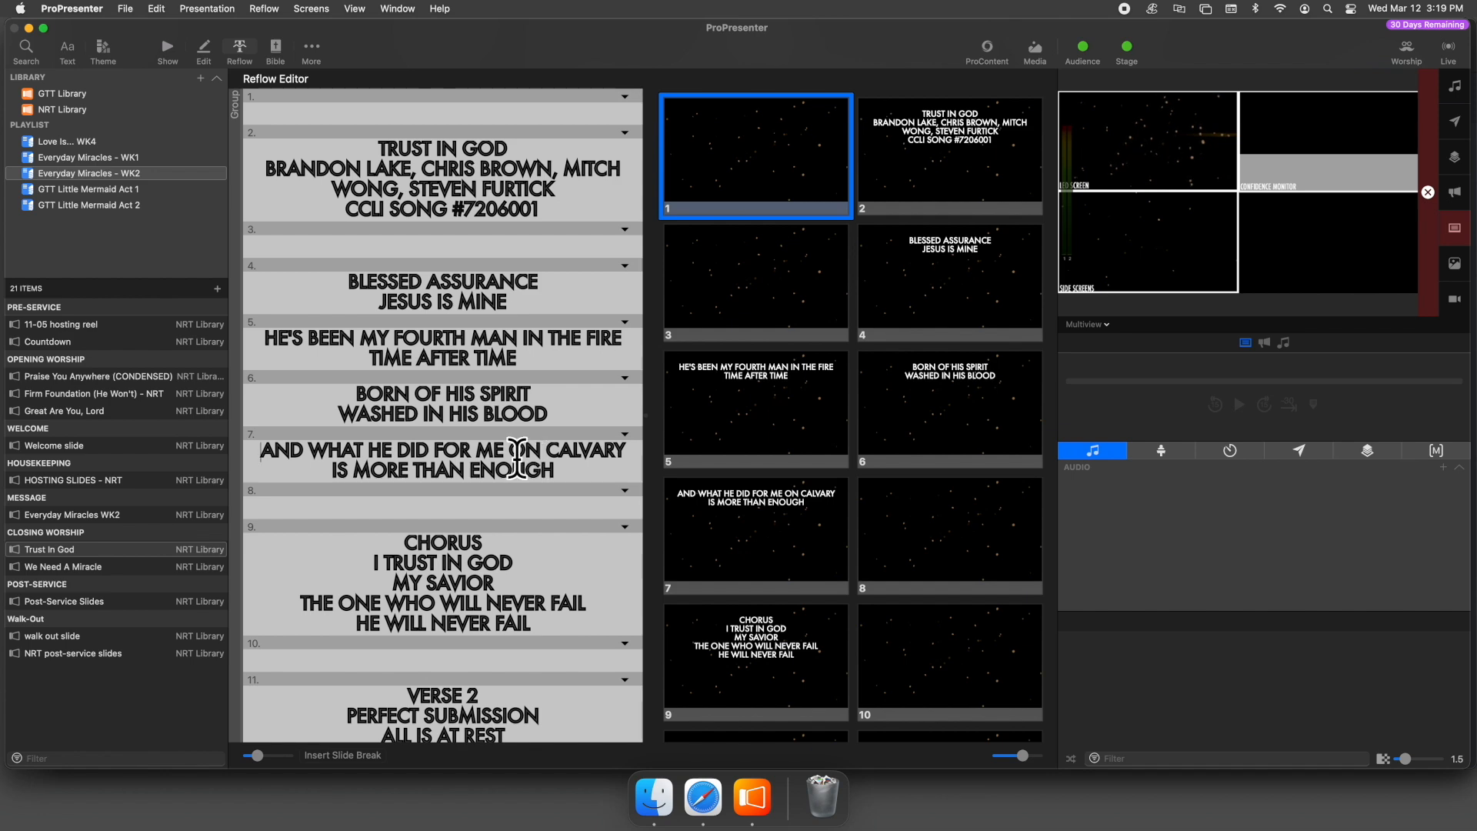
Label the four first-verse slides, numbers 4 through 7, as VERSE 1
scroll(517, 459, "down", 2)
scroll(517, 459, "down", 5)
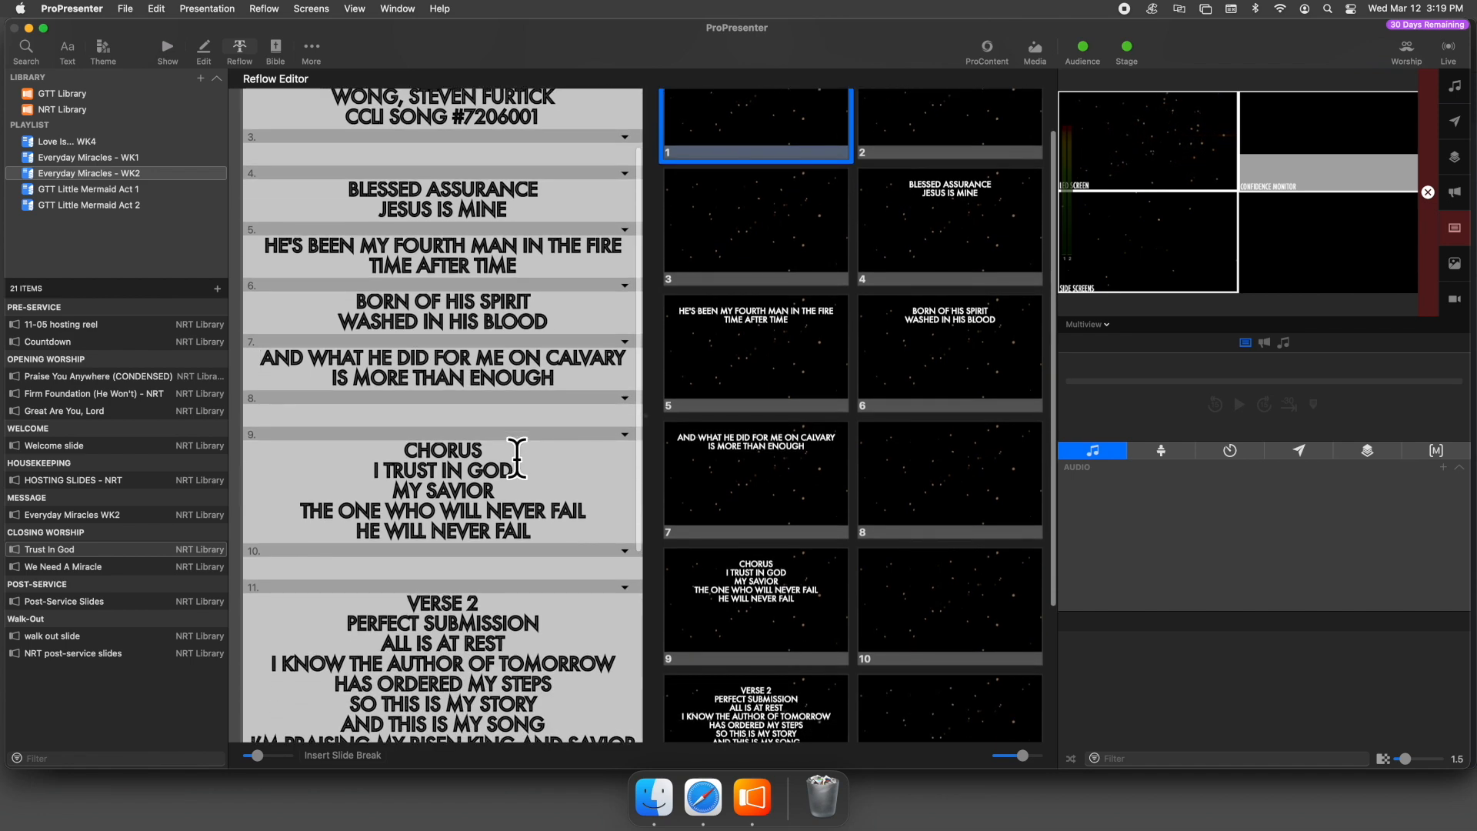
scroll(517, 459, "up", 5)
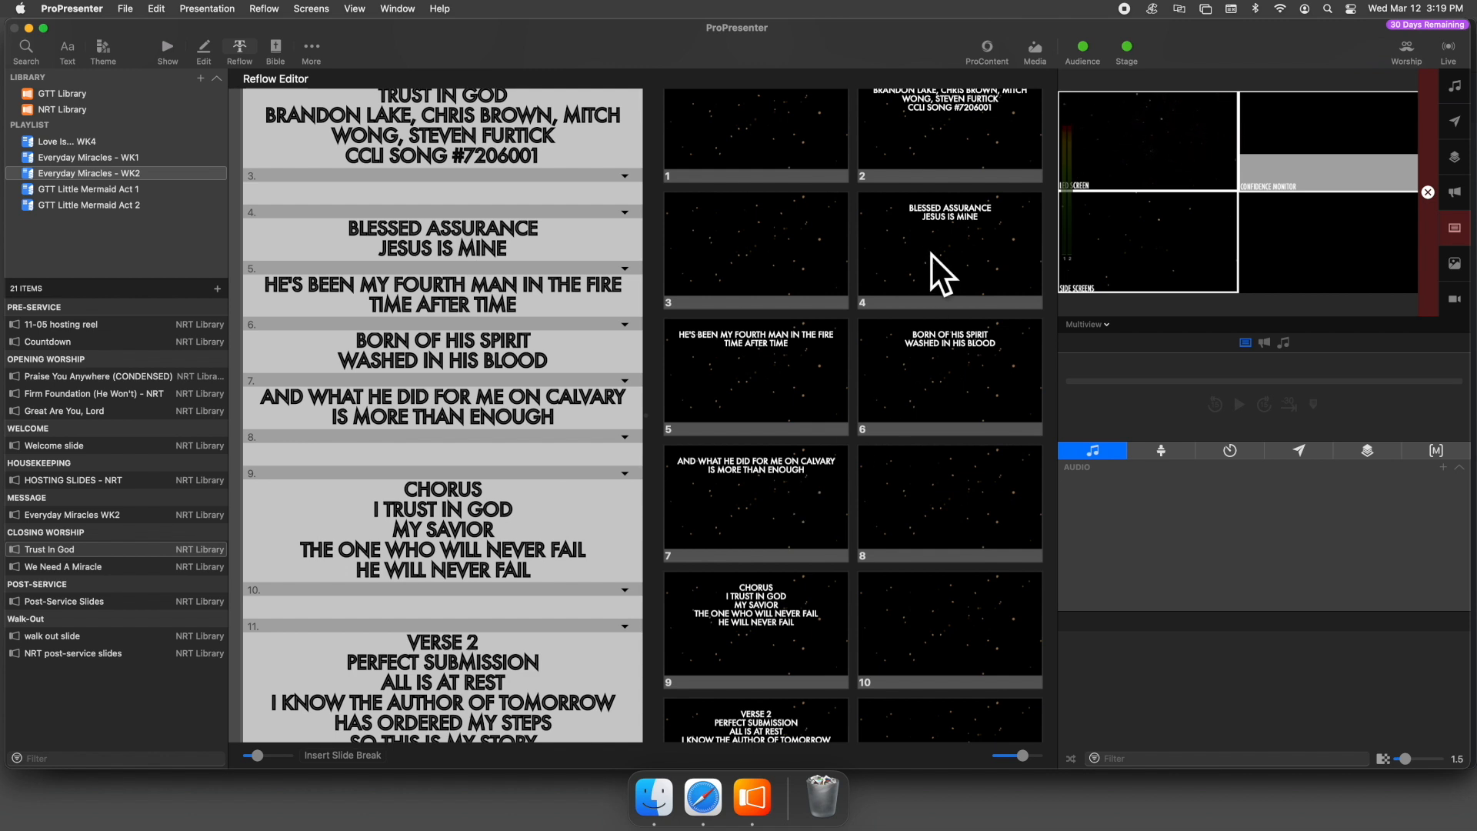
left_click(782, 506, "shift")
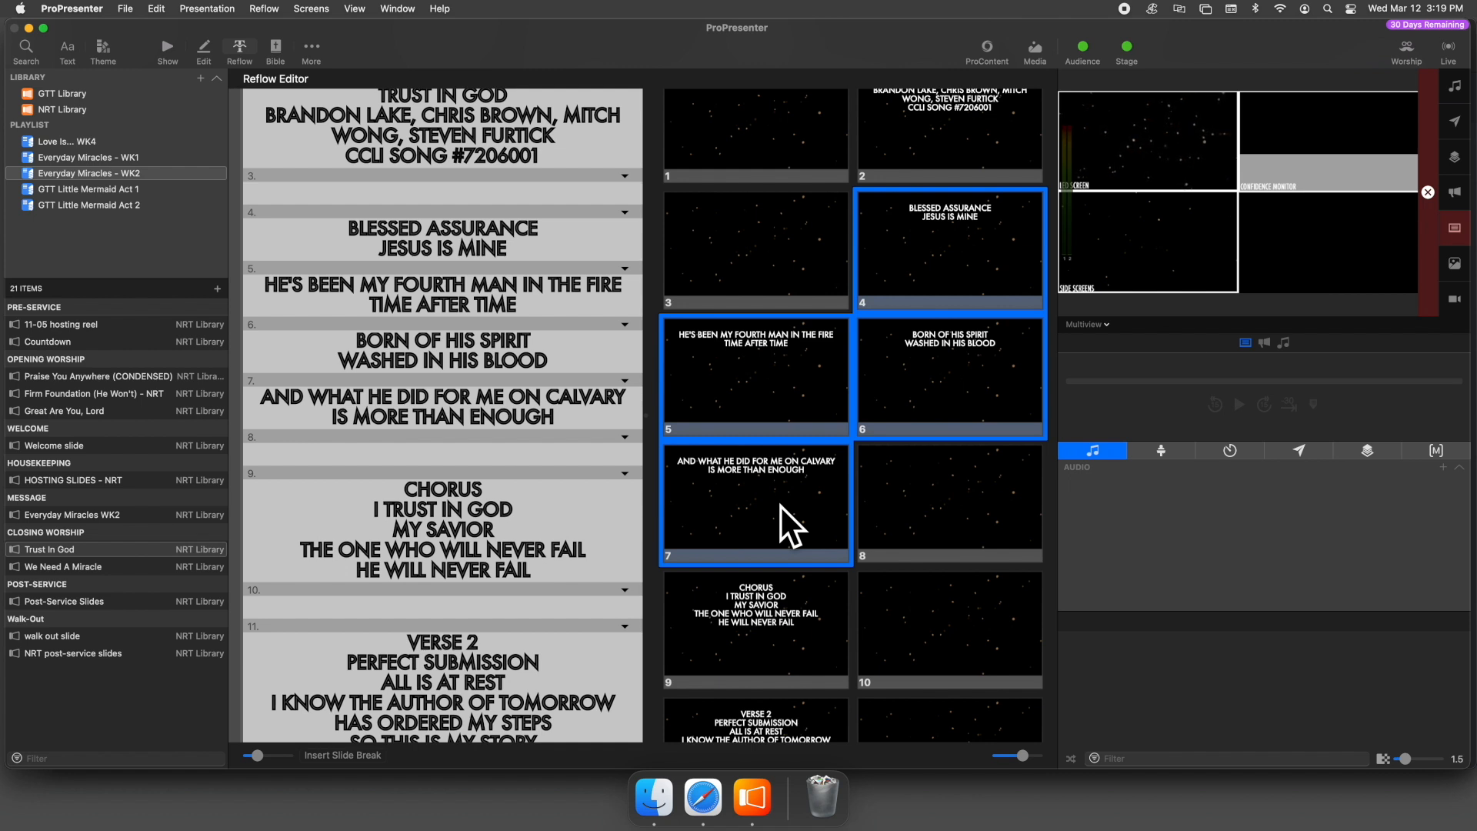
right_click(781, 506)
mouse_move(872, 639)
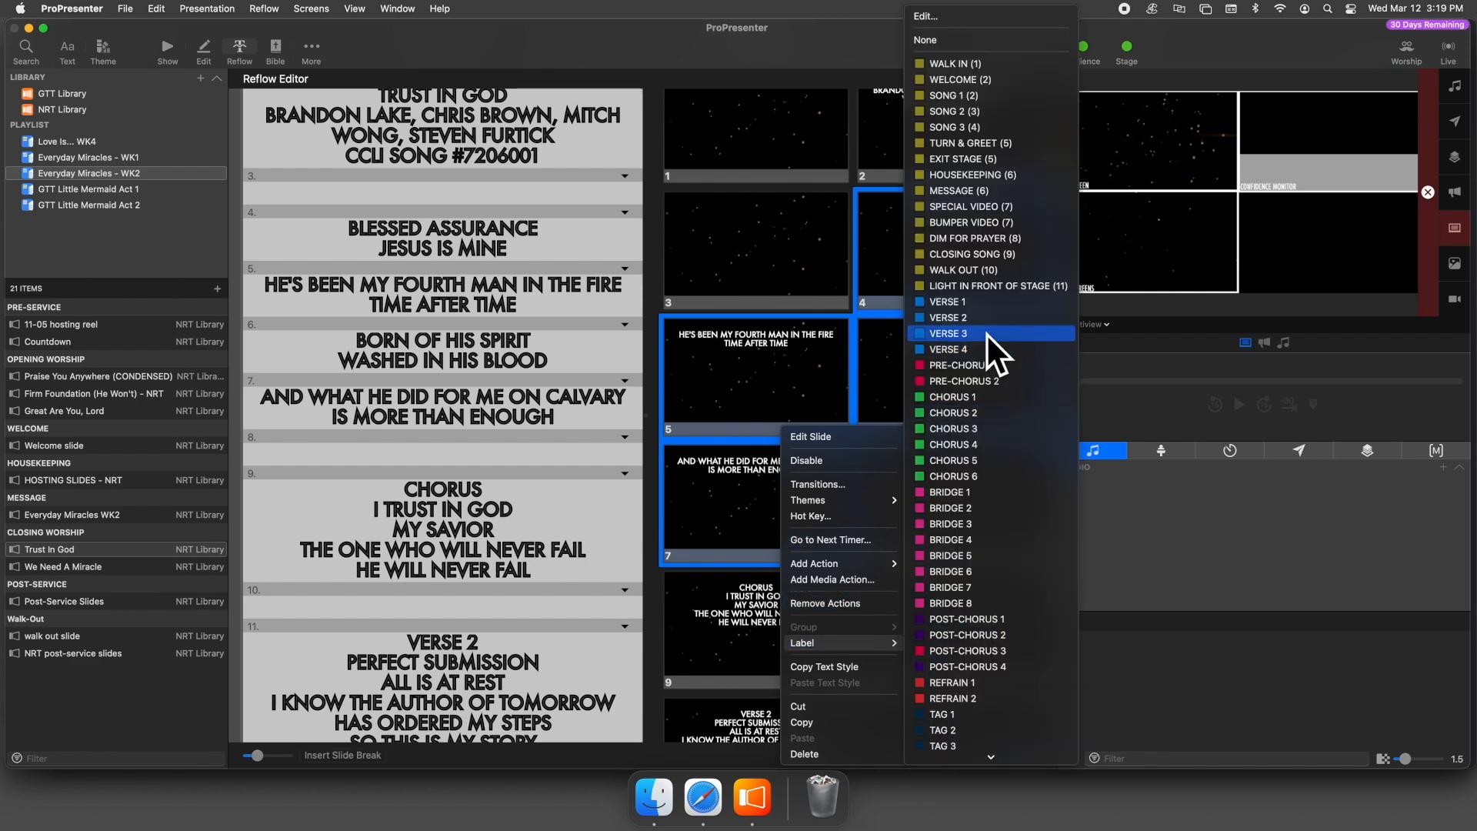
left_click(980, 301)
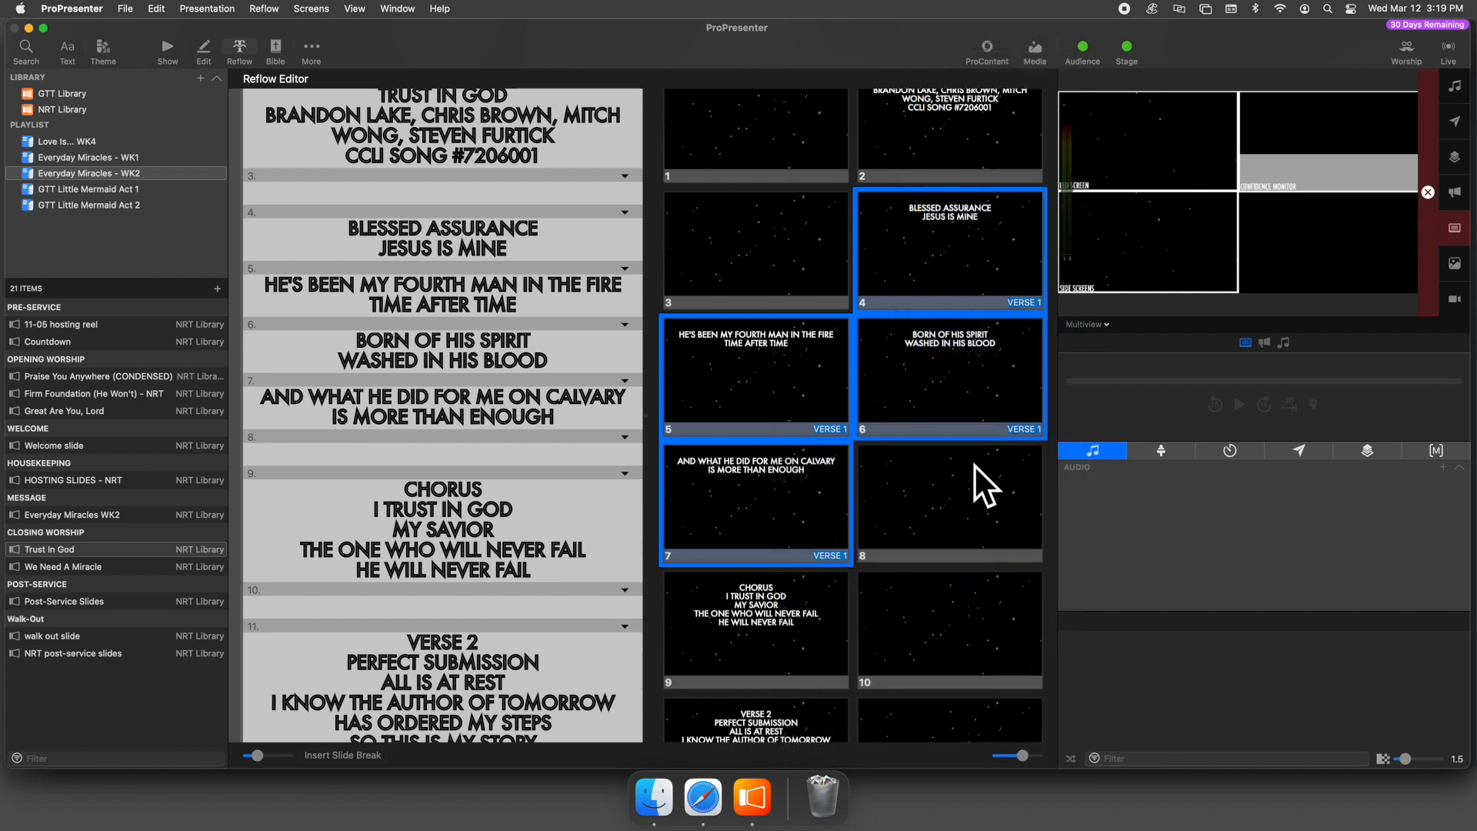
Clear the slide selection and delete the CHORUS heading line from the chorus slide text
scroll(974, 465, "down", 5)
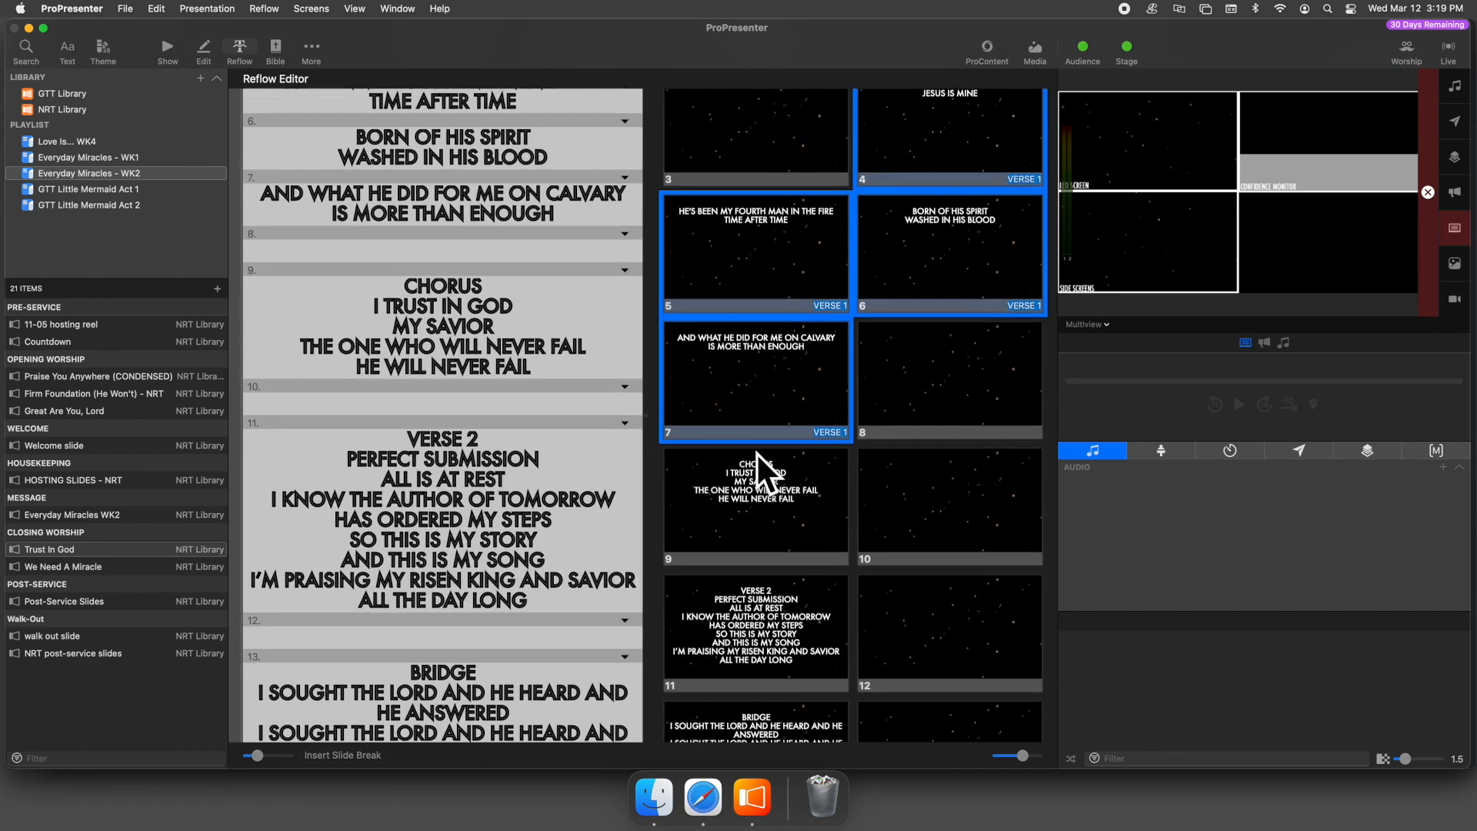
key("Escape")
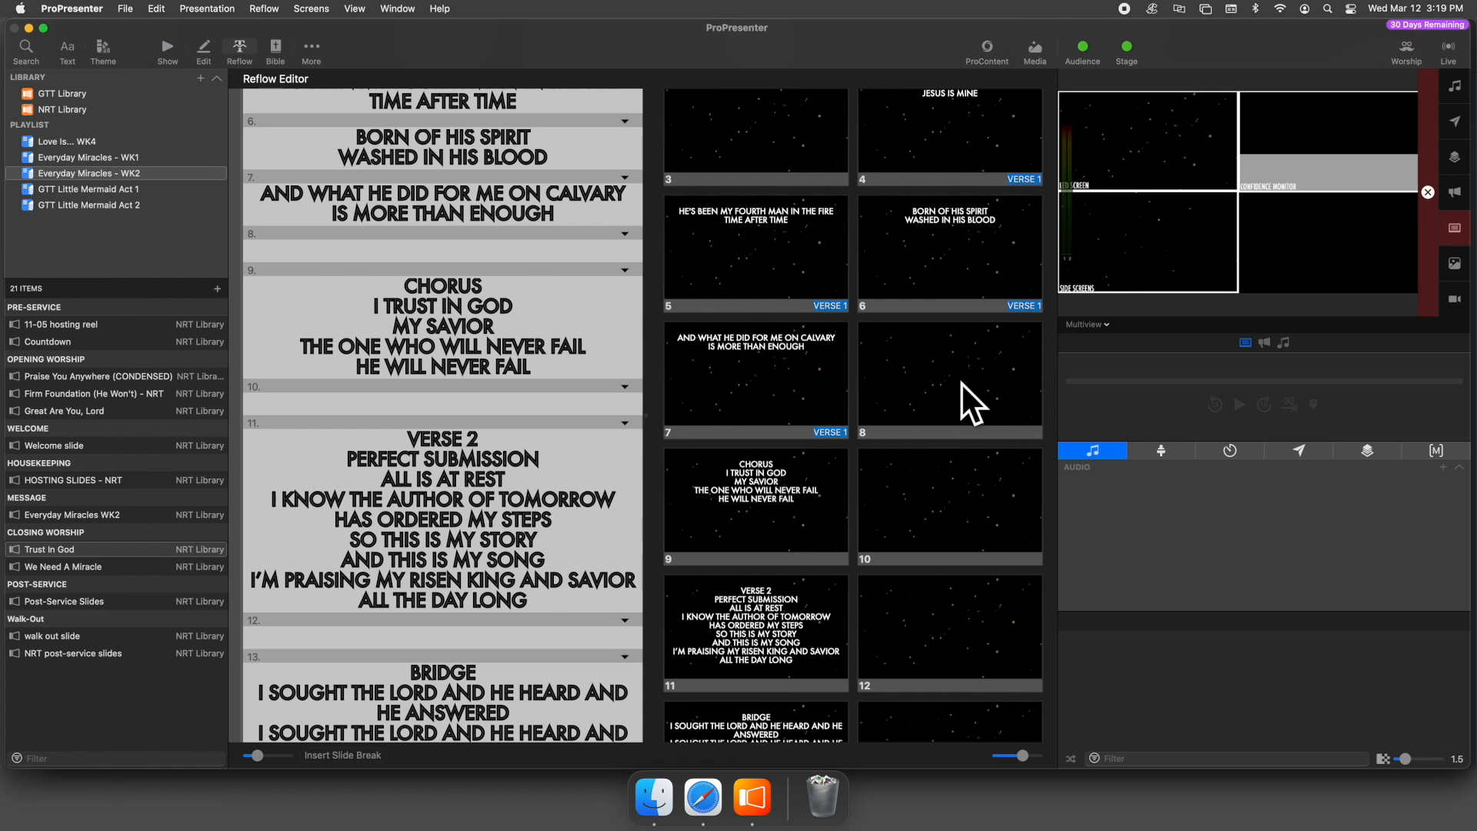
triple_click(435, 286)
key("BackSpace")
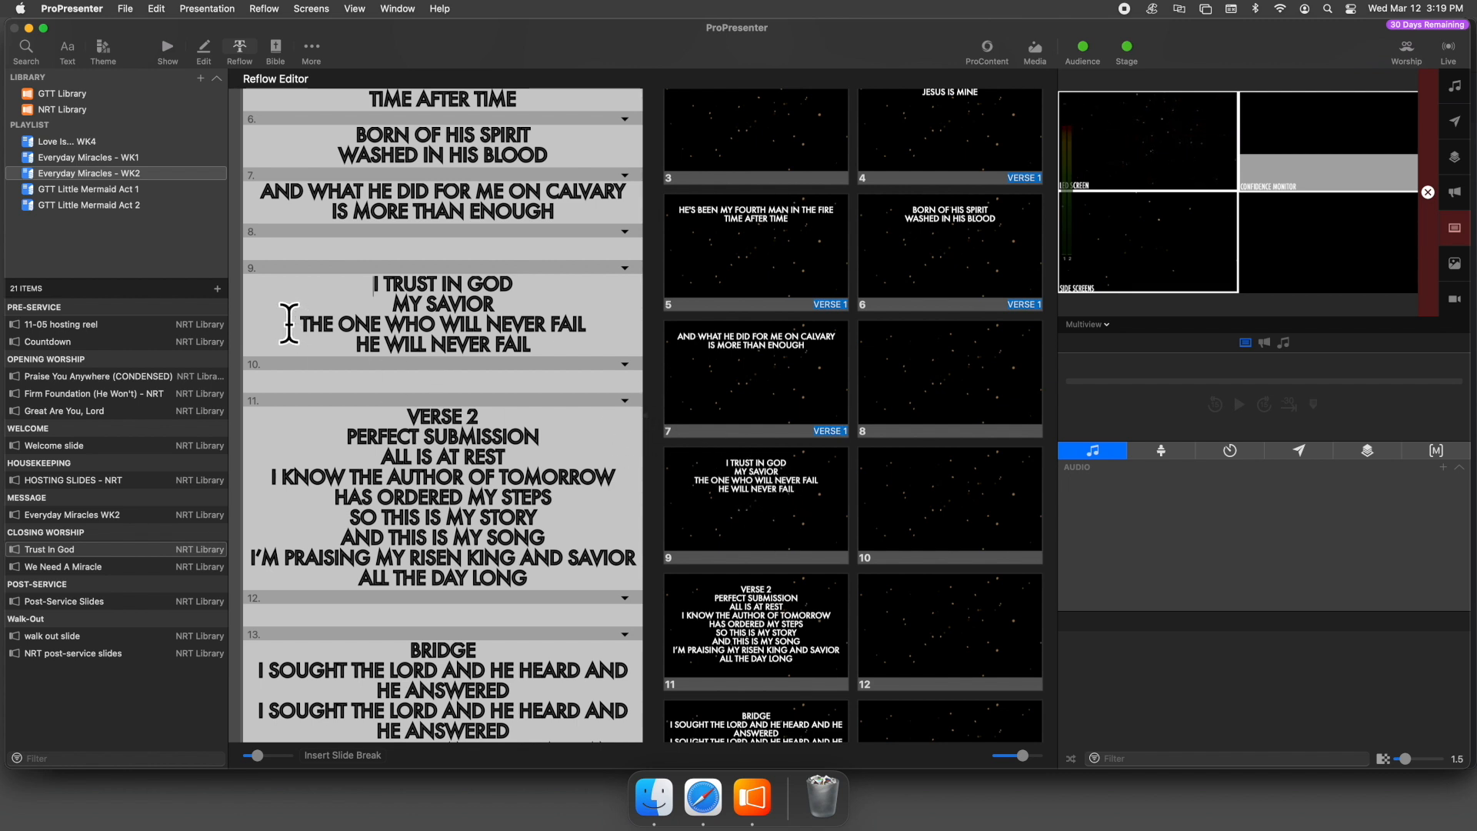
Join MY SAVIOR onto the I TRUST IN GOD line in the chorus slide text
left_click(377, 305)
key("BackSpace")
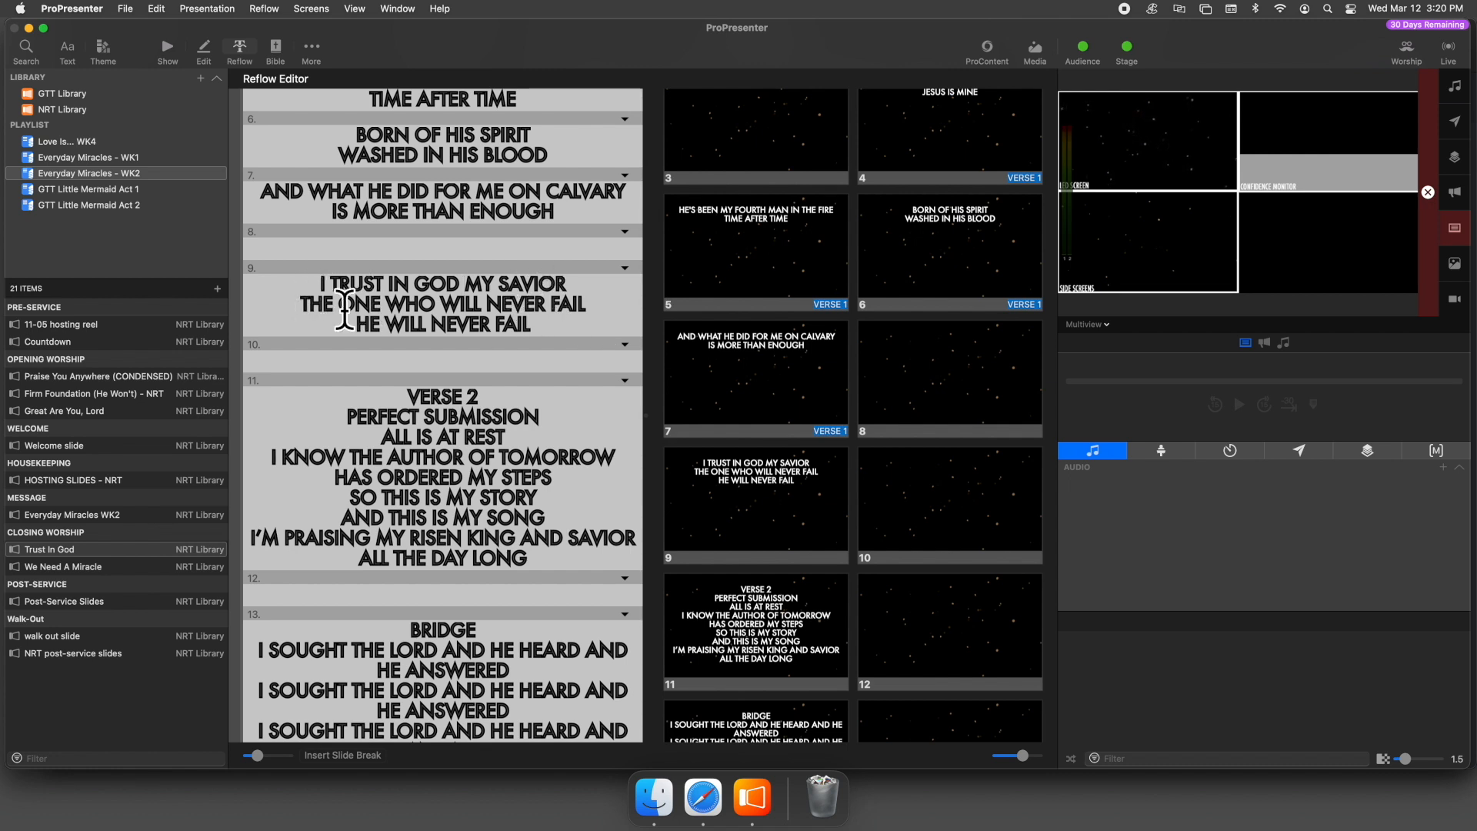
left_click(301, 304)
key("super+Return")
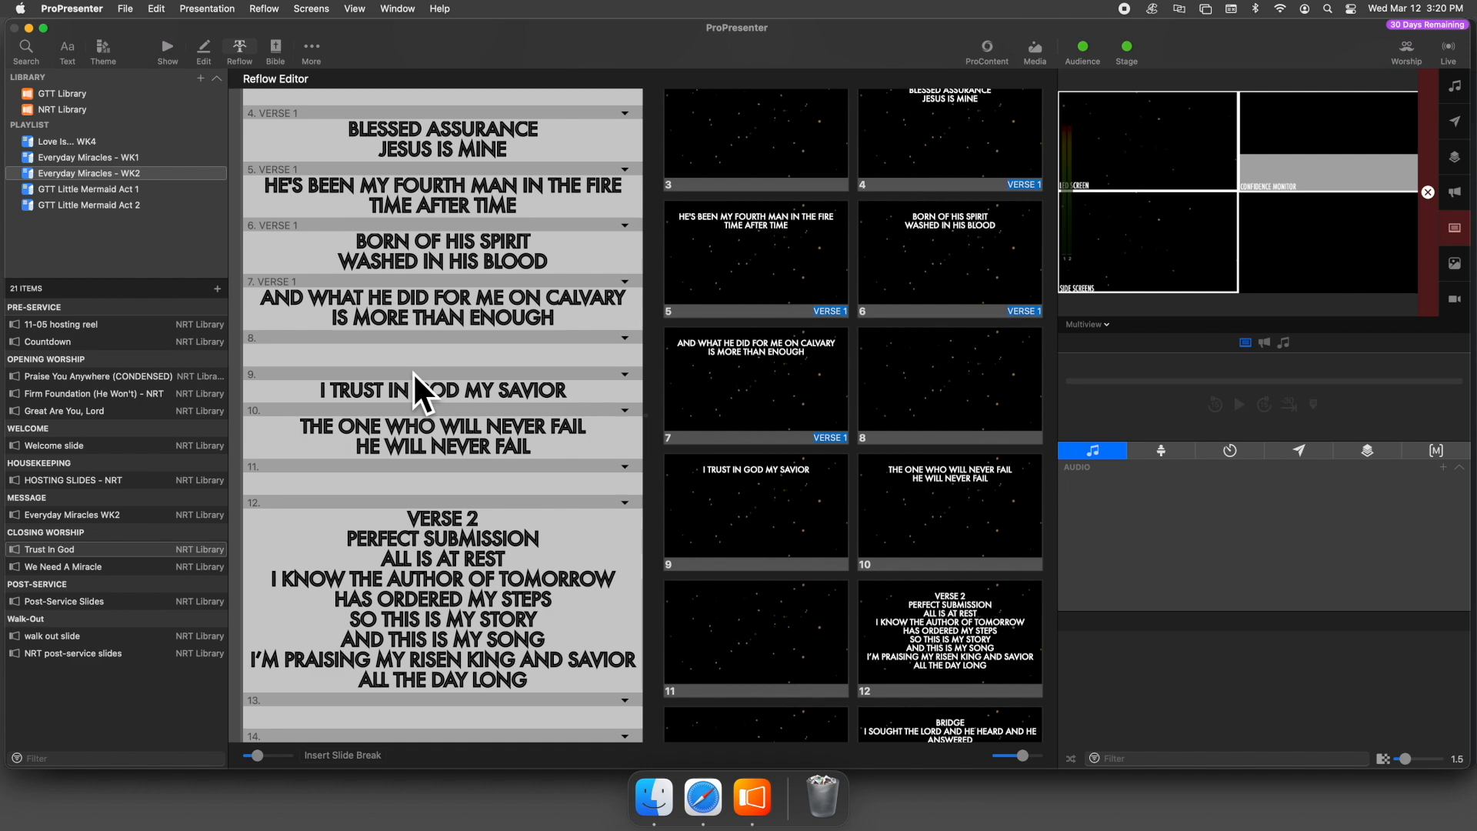
key("BackSpace")
Label the I TRUST IN GOD MY SAVIOR slide, number 9, as CHORUS 1
scroll(412, 372, "down", 2)
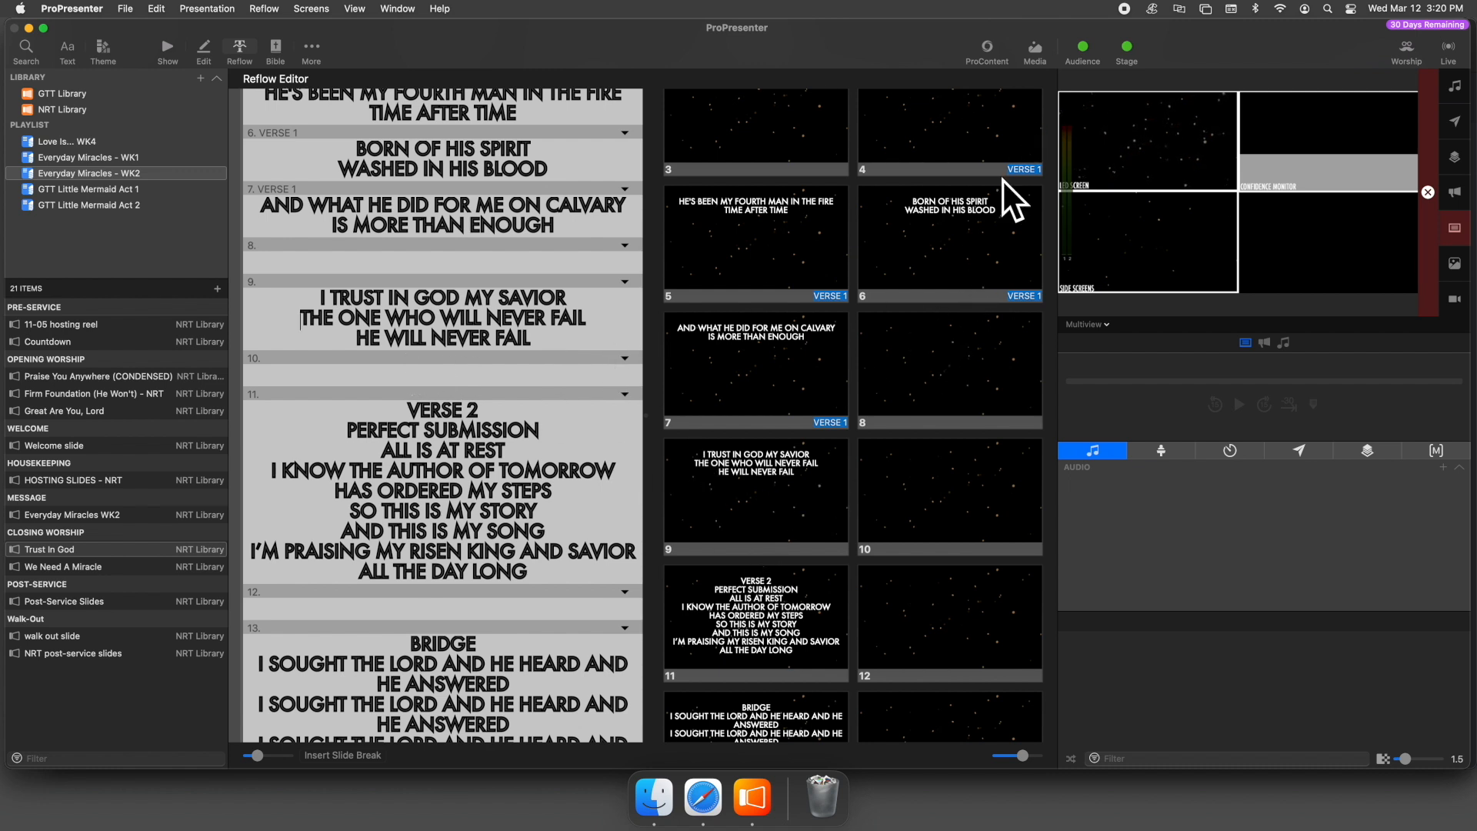
right_click(765, 480)
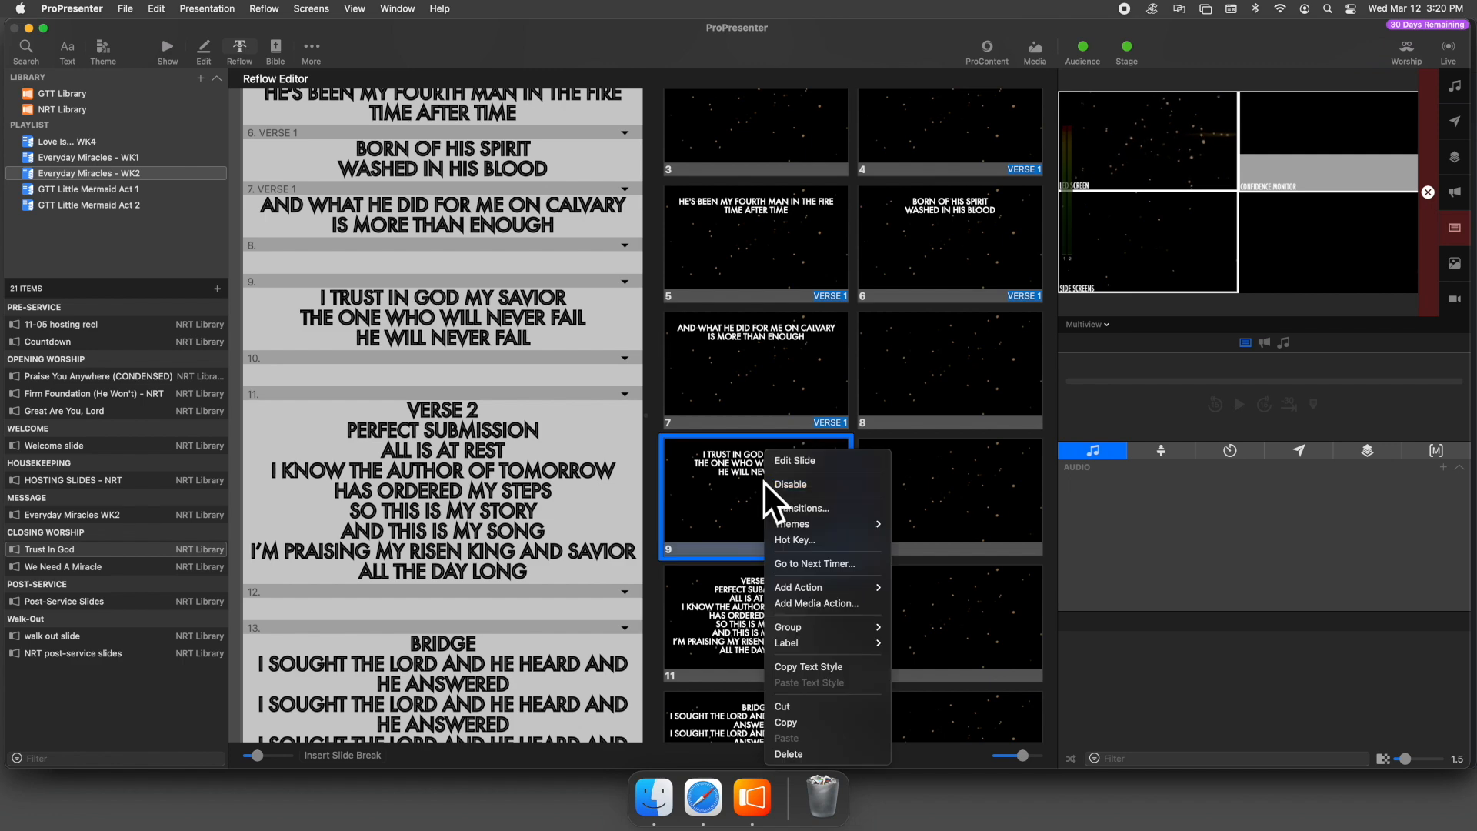
mouse_move(820, 644)
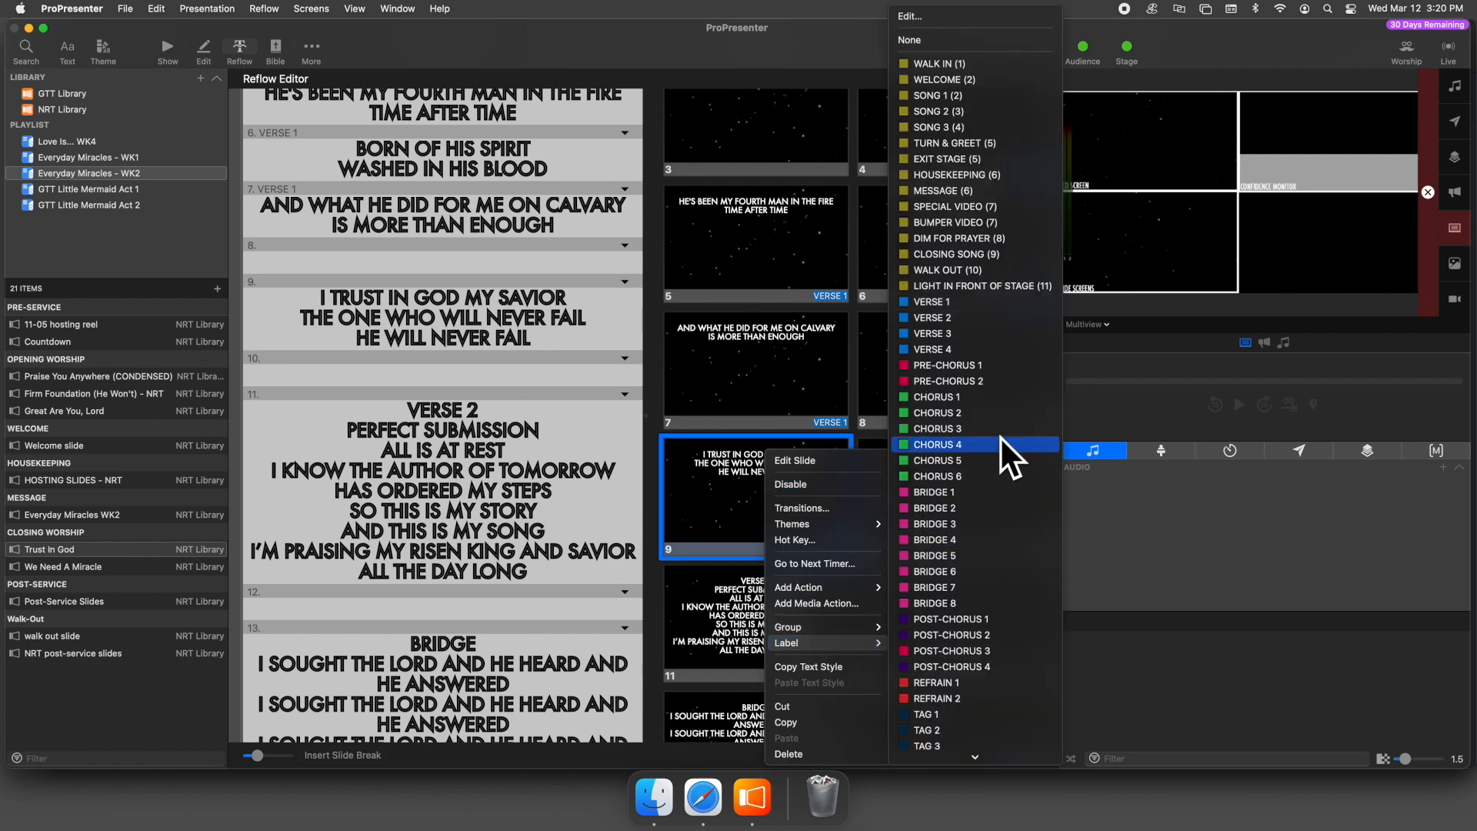
left_click(984, 398)
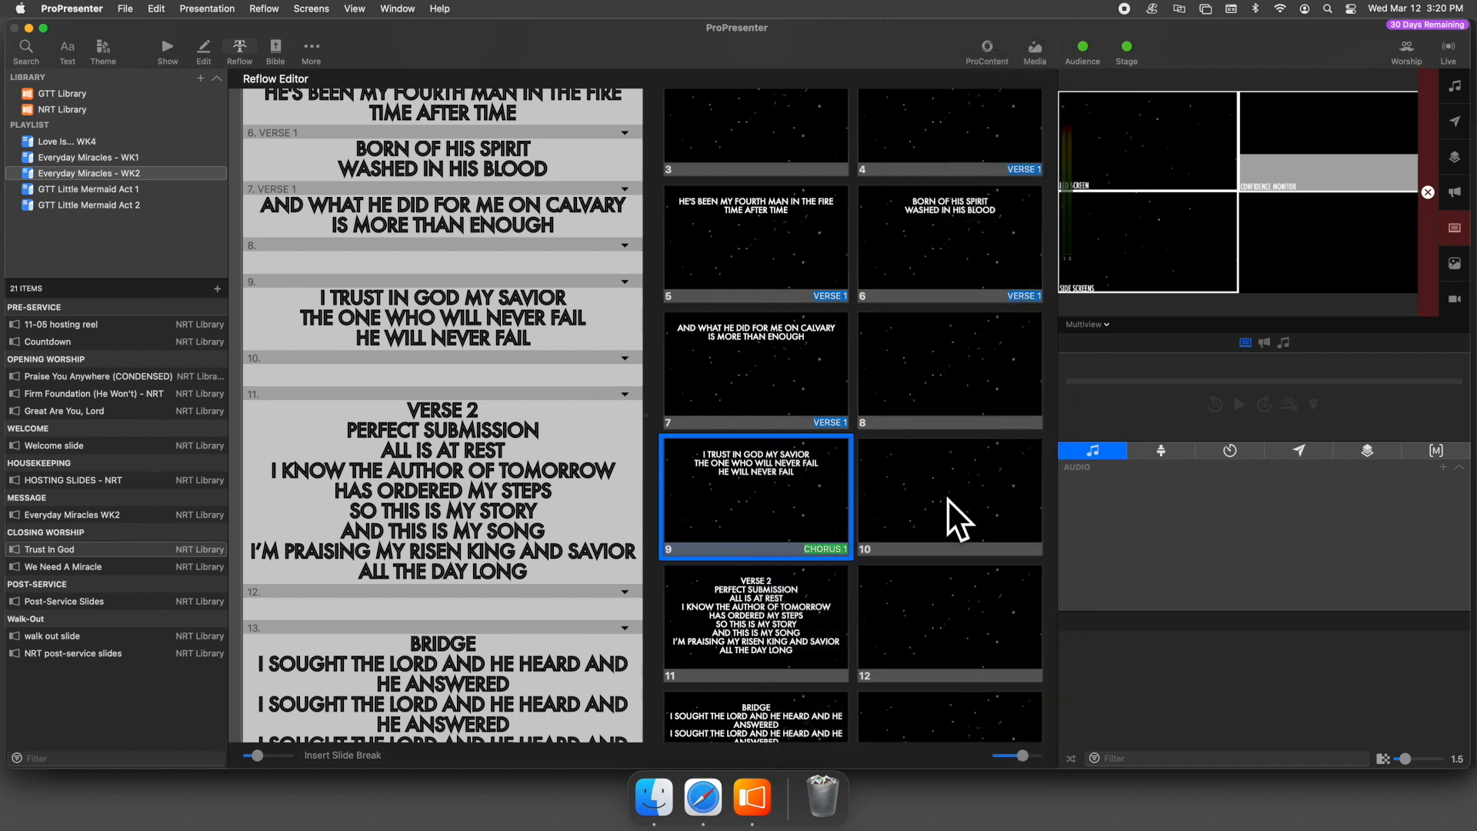
Delete the VERSE 2 heading line from the second-verse slide text
scroll(943, 502, "down", 3)
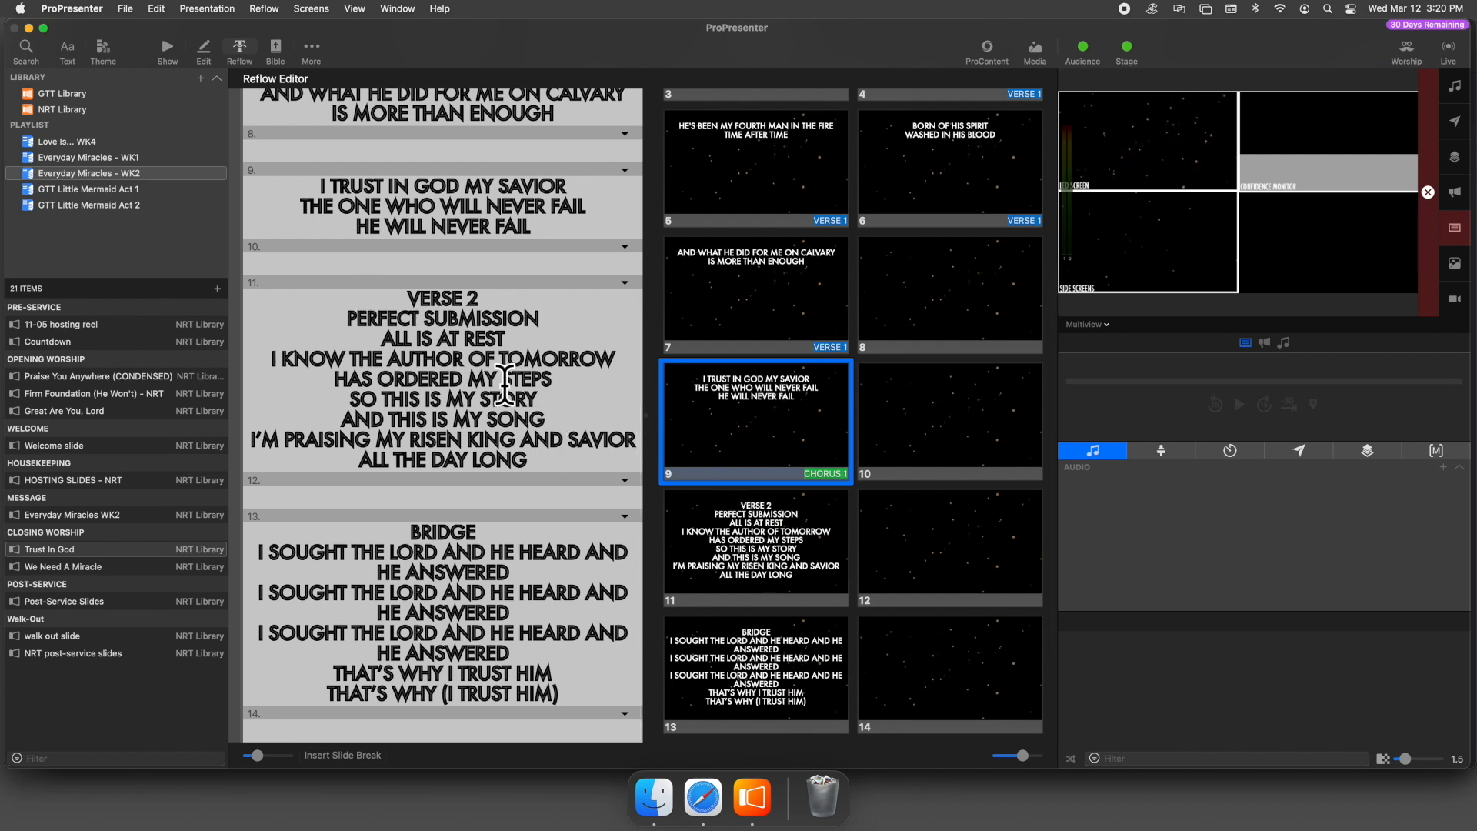
triple_click(447, 297)
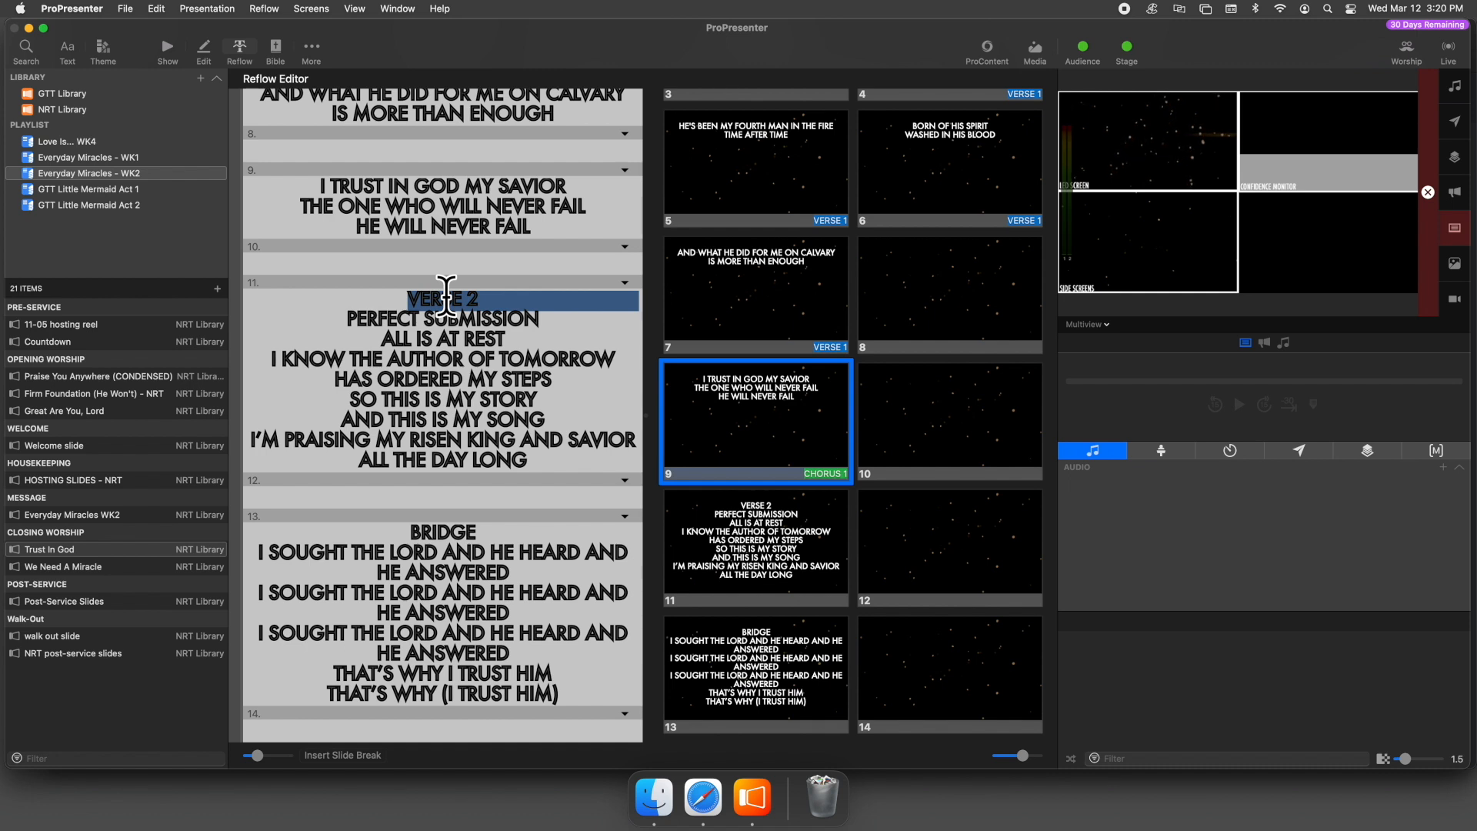
key("BackSpace")
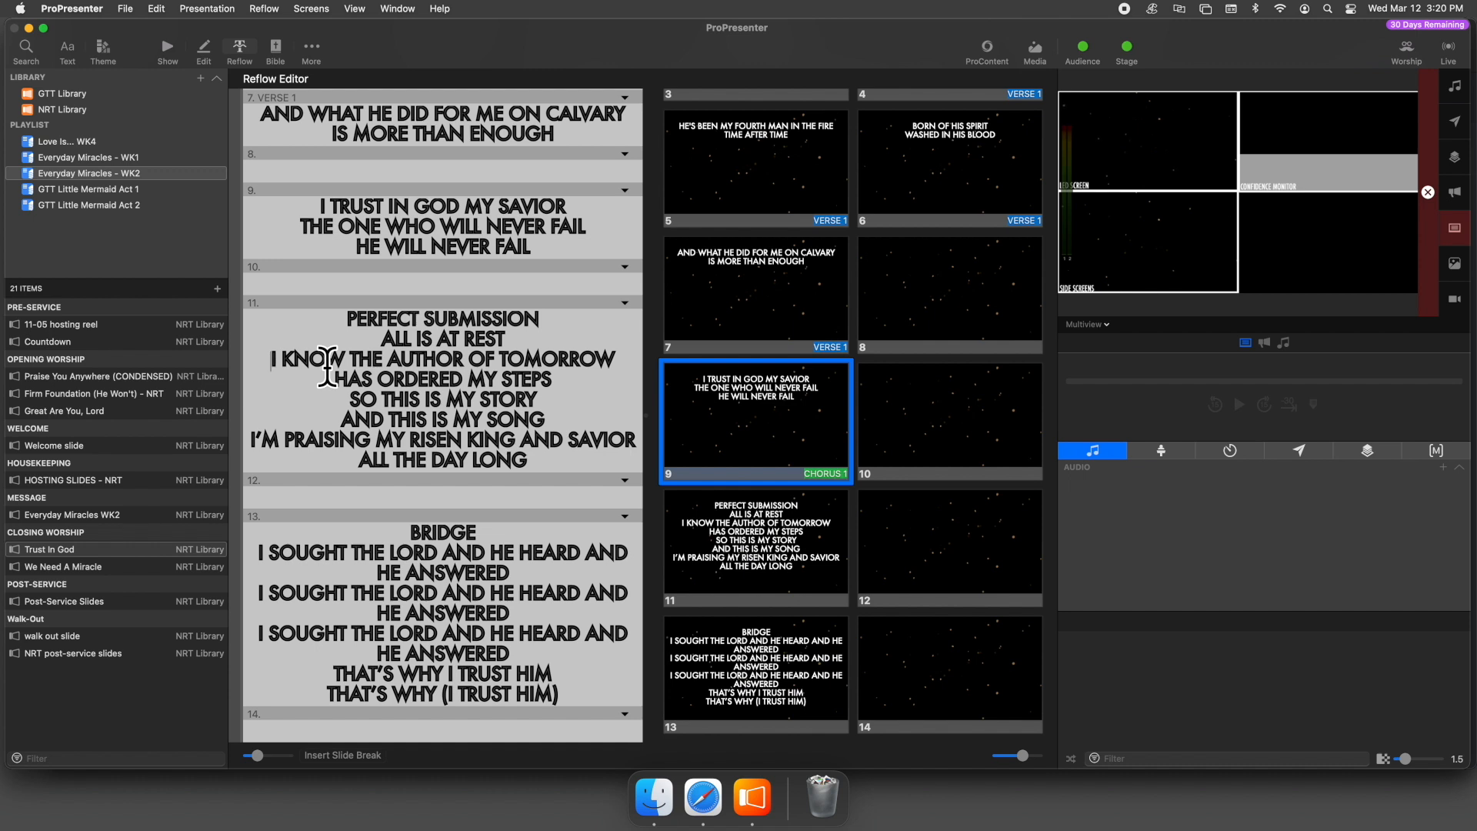
Split verse 2 into two-line slides with breaks before I KNOW THE AUTHOR, SO THIS IS MY STORY and I'M PRAISING MY RISEN KING
key("super+Return")
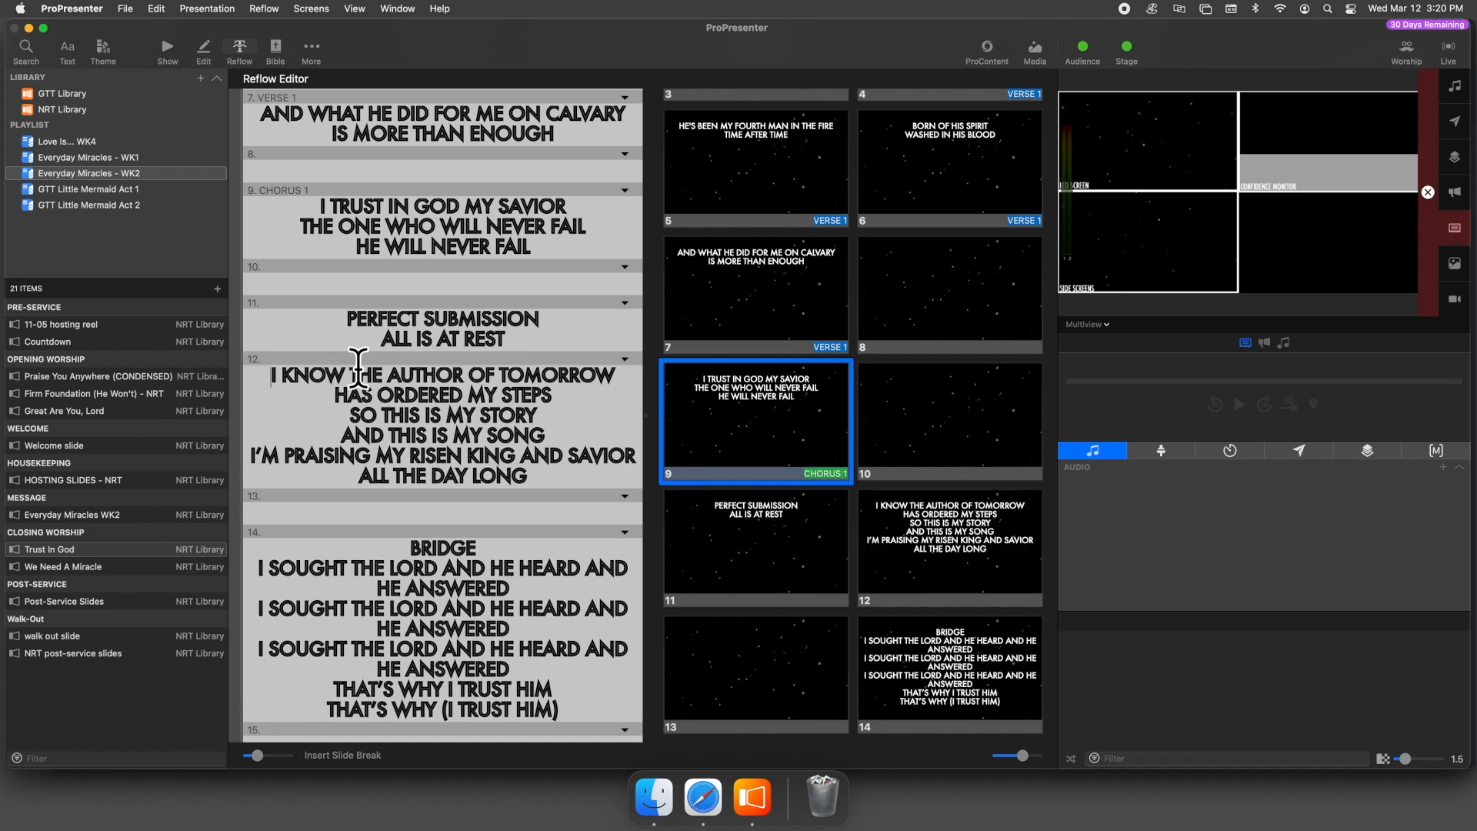
left_click(325, 415)
key("super+Return")
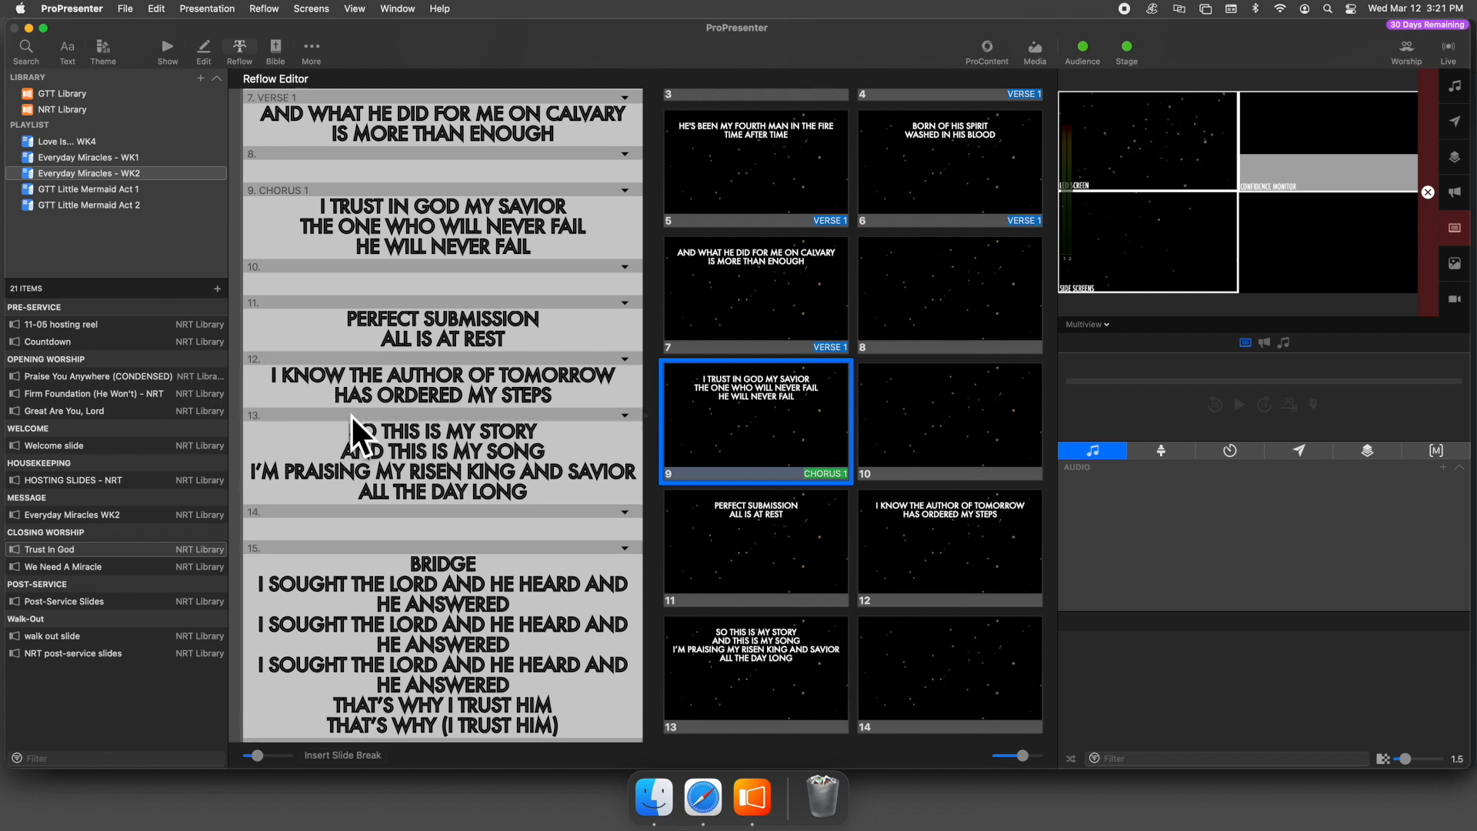
left_click(251, 473)
key("super+Return")
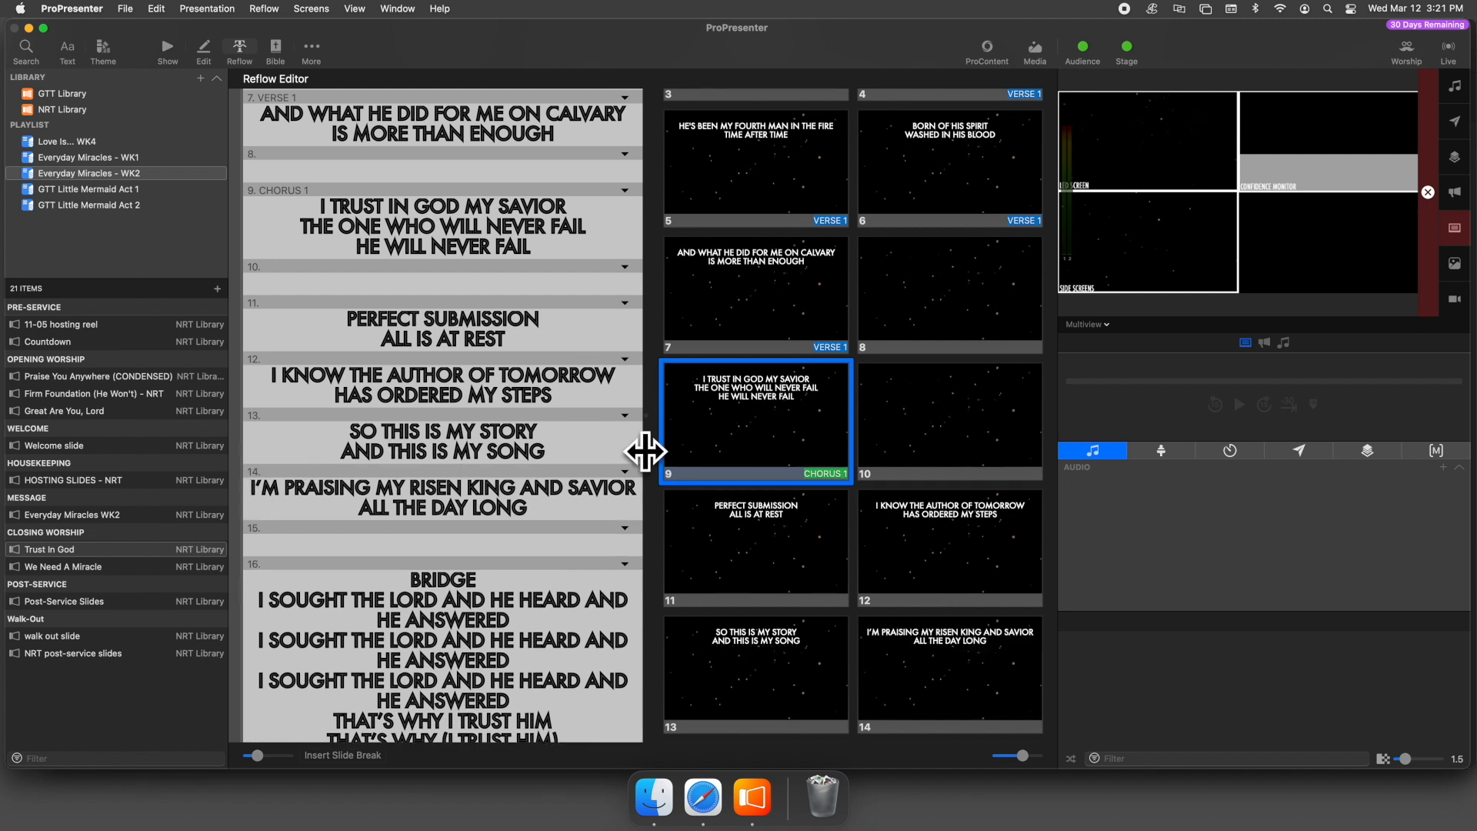
Label the four second-verse slides, numbers 11 through 14, as VERSE 2 and clear the slide selection
scroll(649, 445, "down", 5)
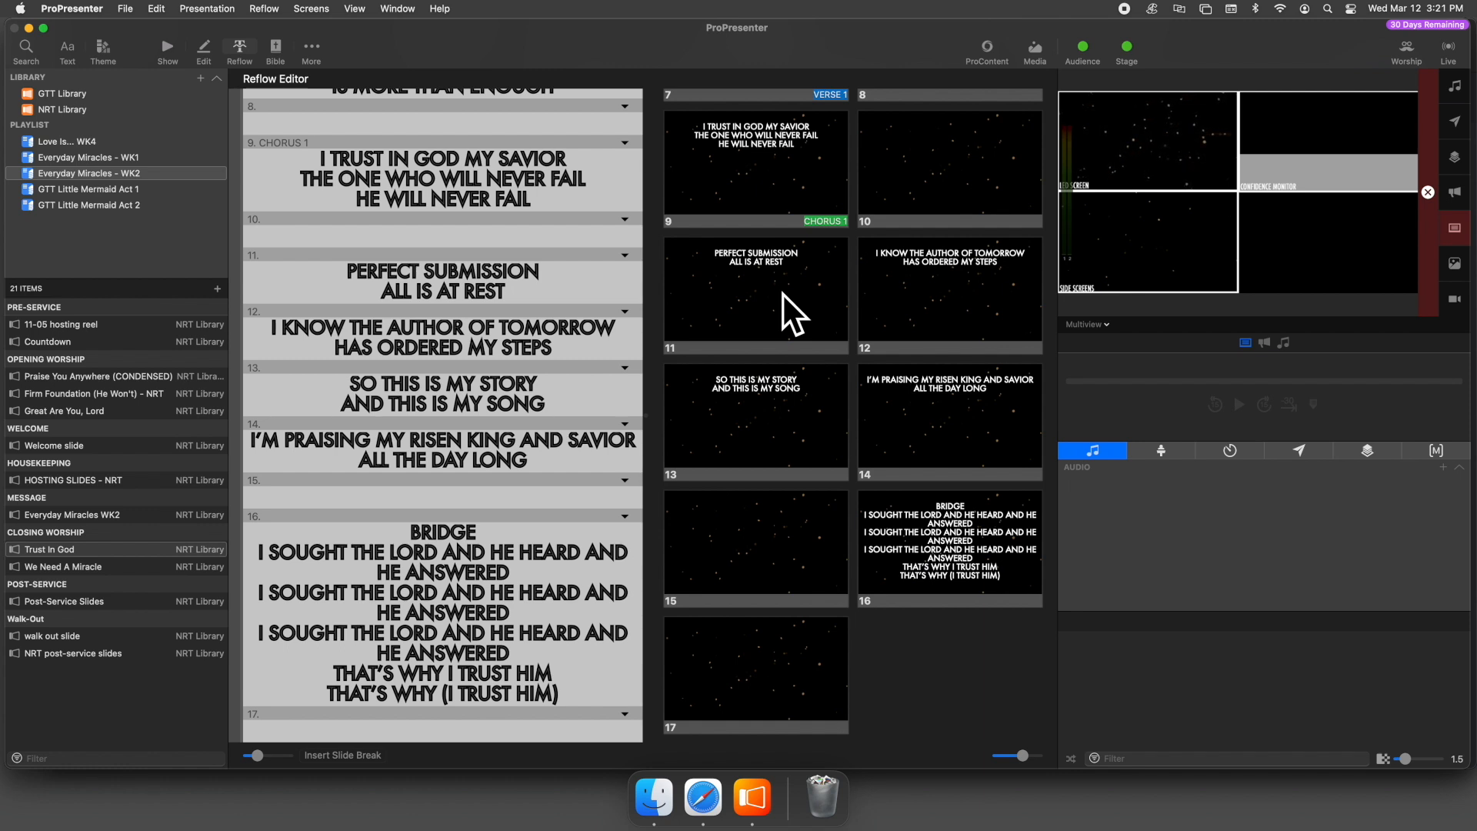
left_click(954, 426, "shift")
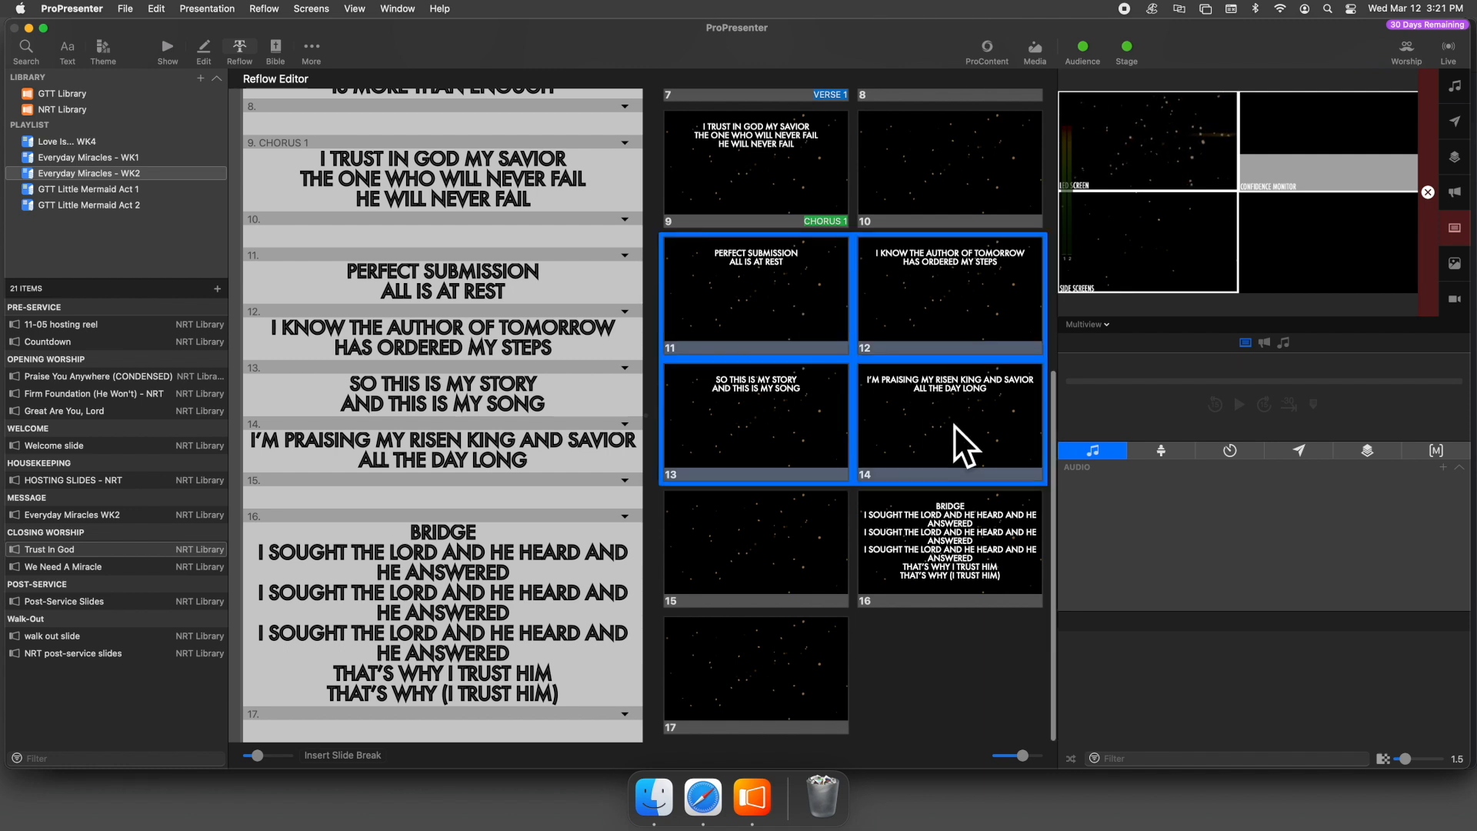
right_click(955, 426)
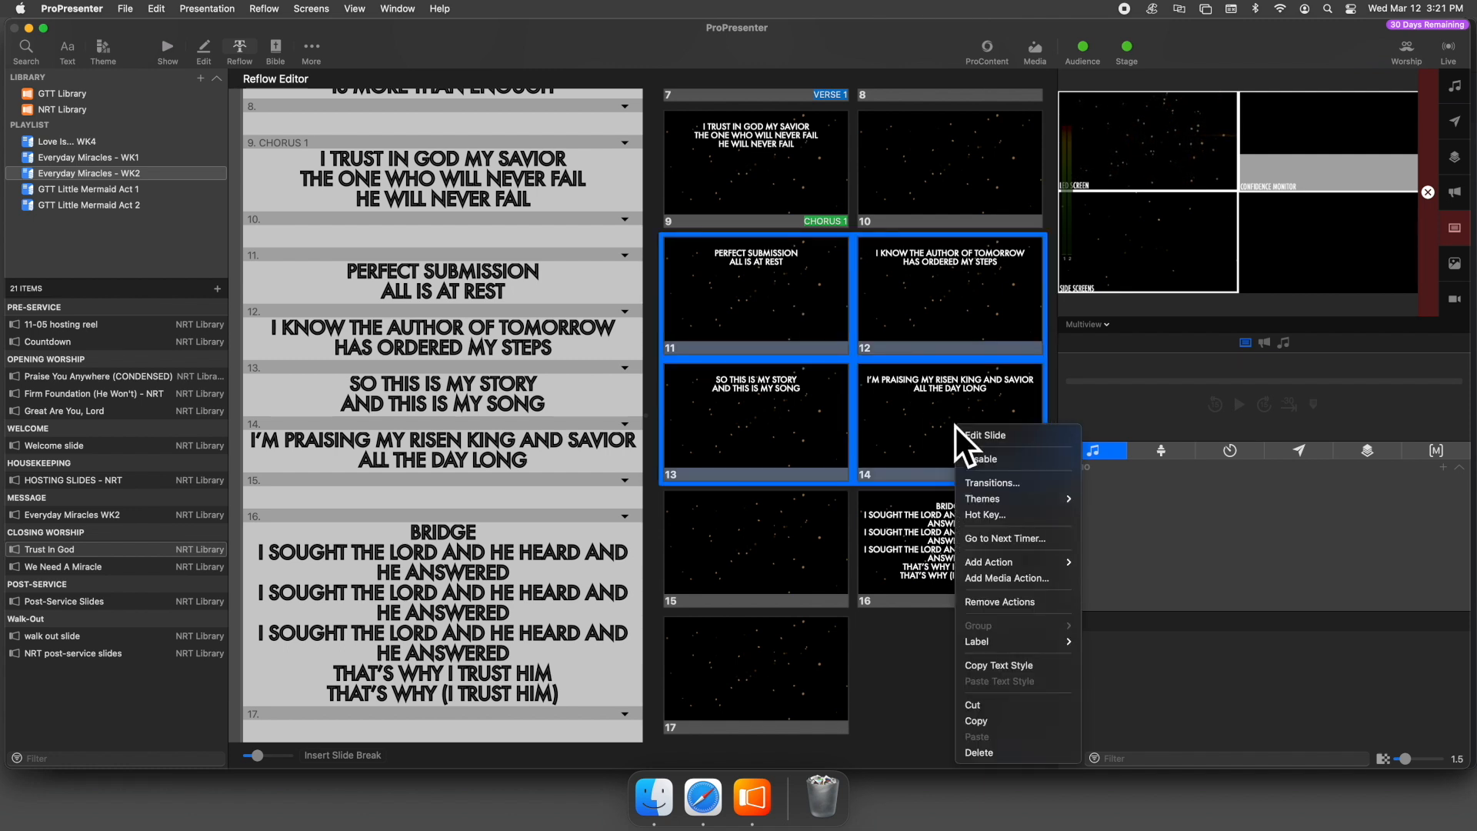
mouse_move(1044, 637)
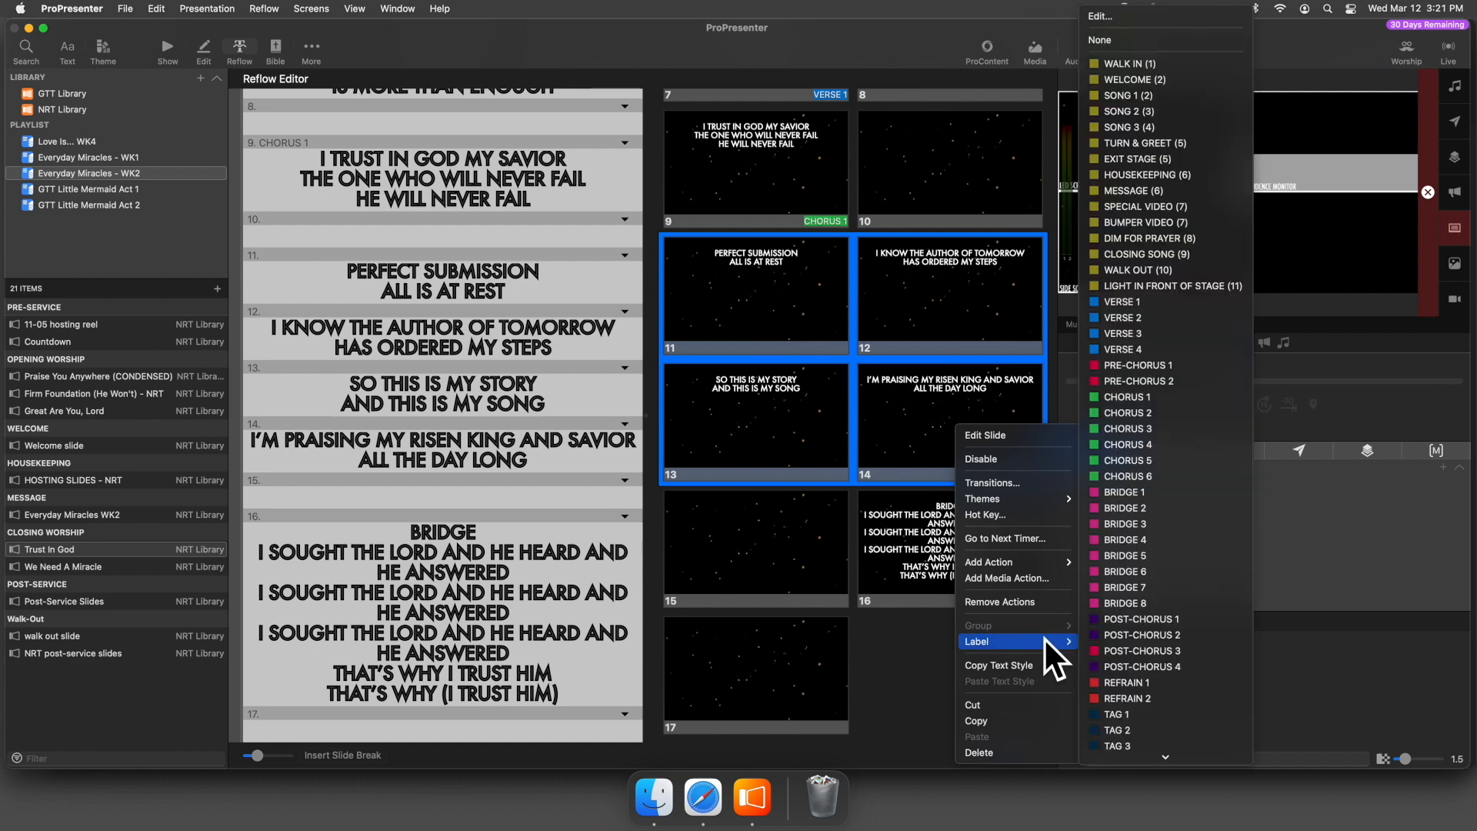
left_click(1148, 319)
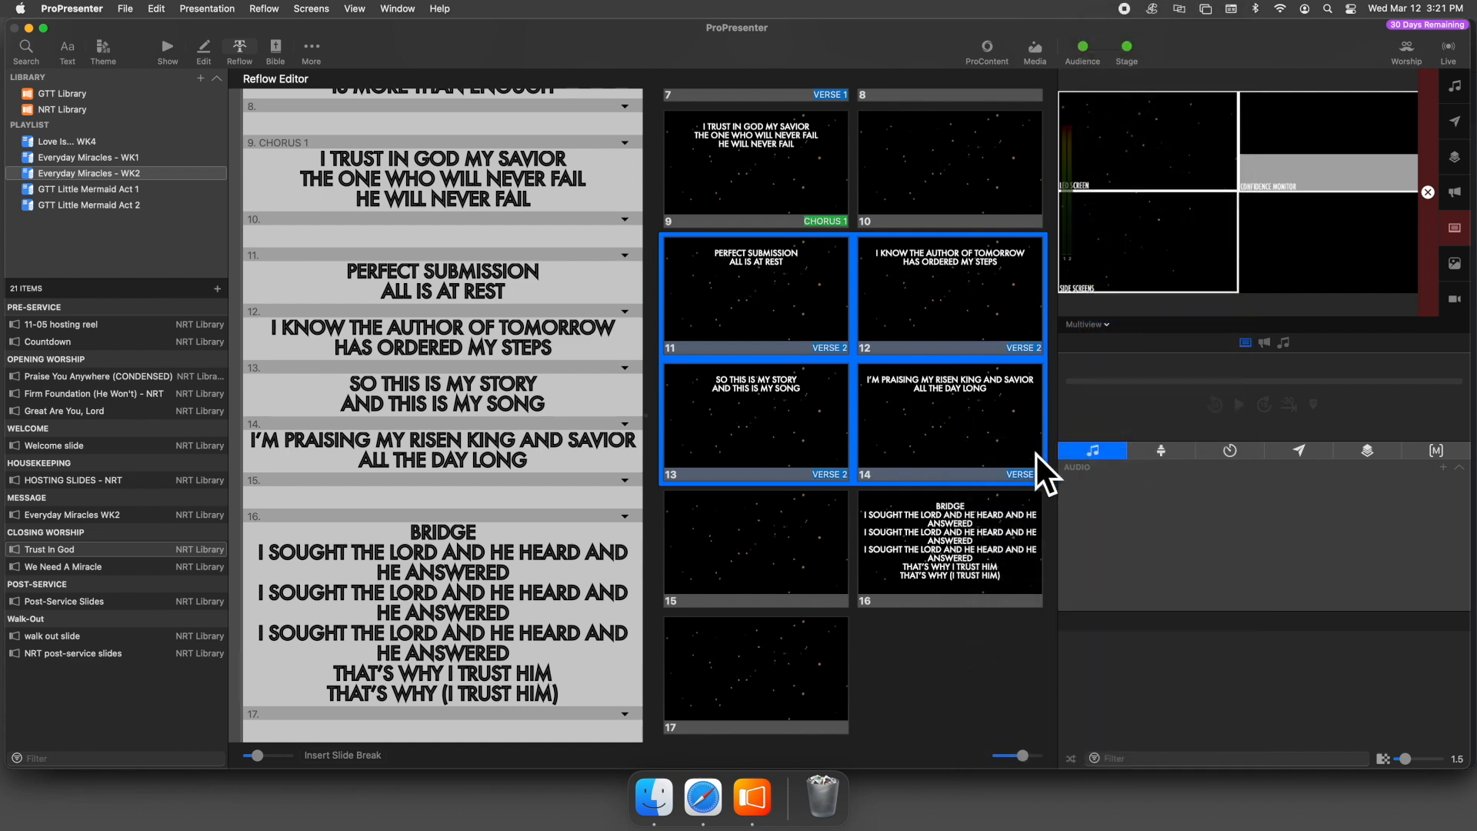
key("Escape")
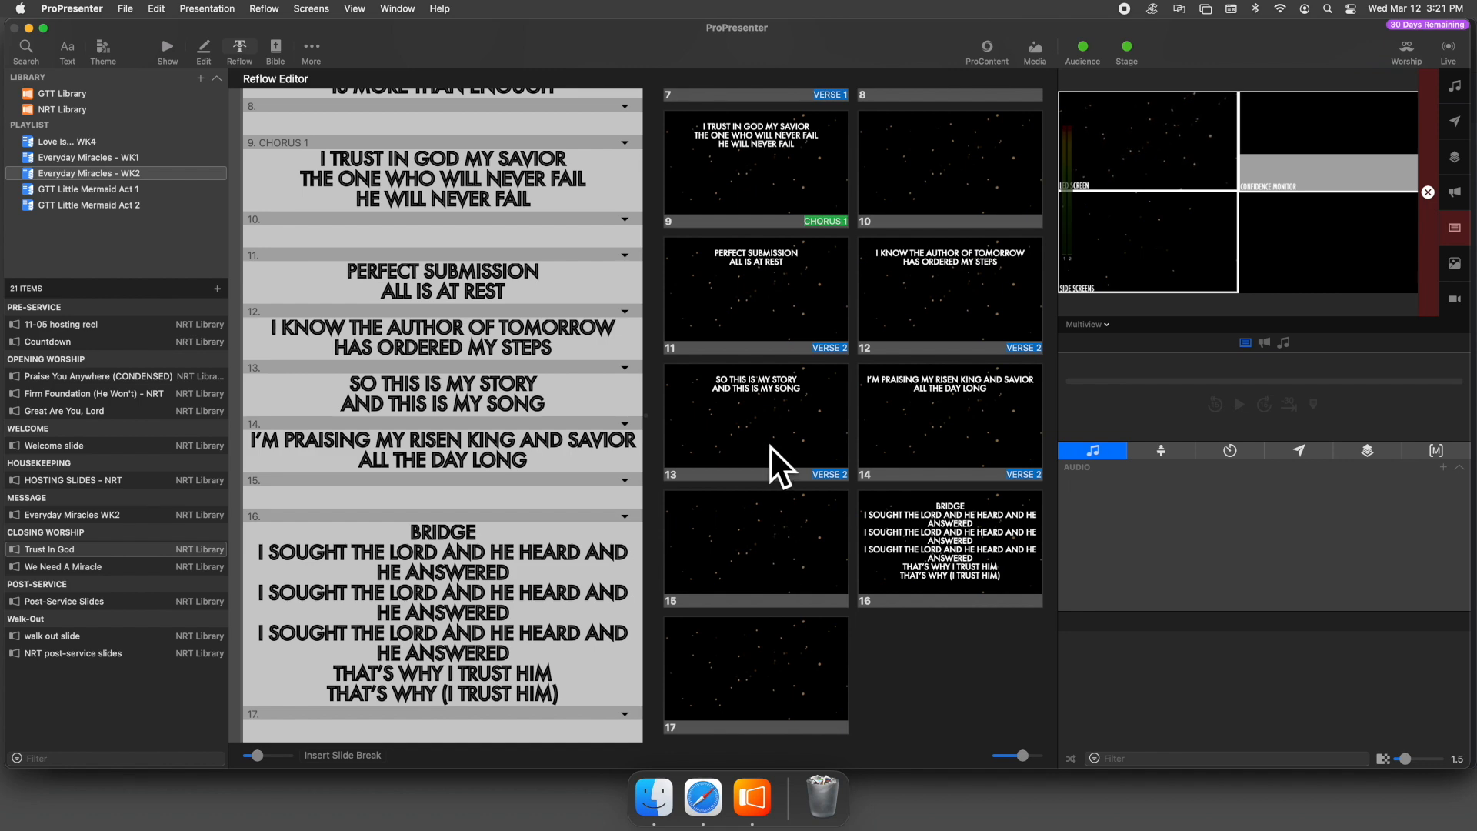
Copy the CHORUS 1 slide together with the blank slide that follows it, numbers 9 and 10
scroll(771, 447, "up", 3)
scroll(771, 446, "down", 3)
scroll(842, 192, "up", 3)
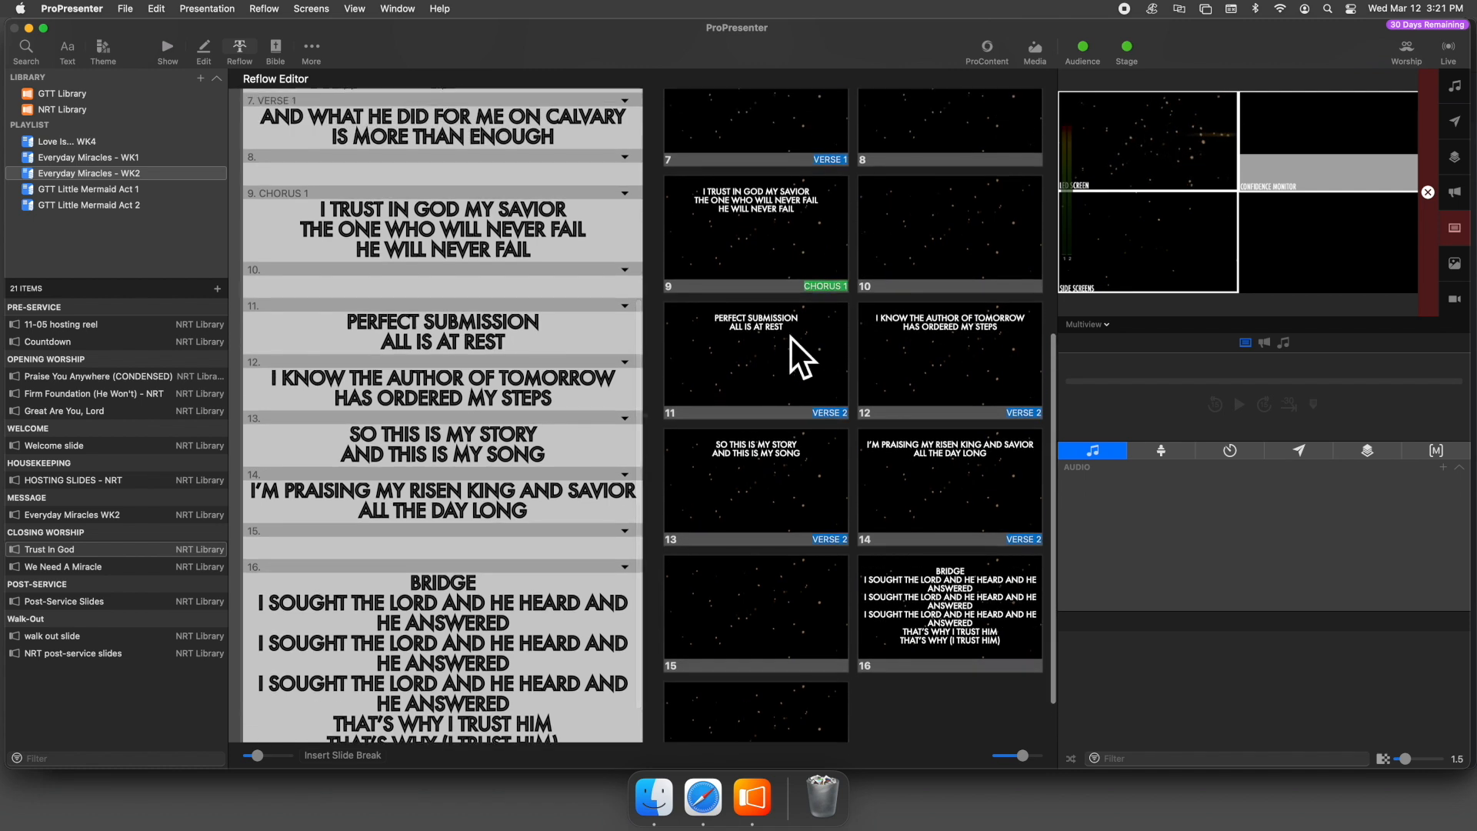
left_click(791, 223)
left_click(908, 241, "shift")
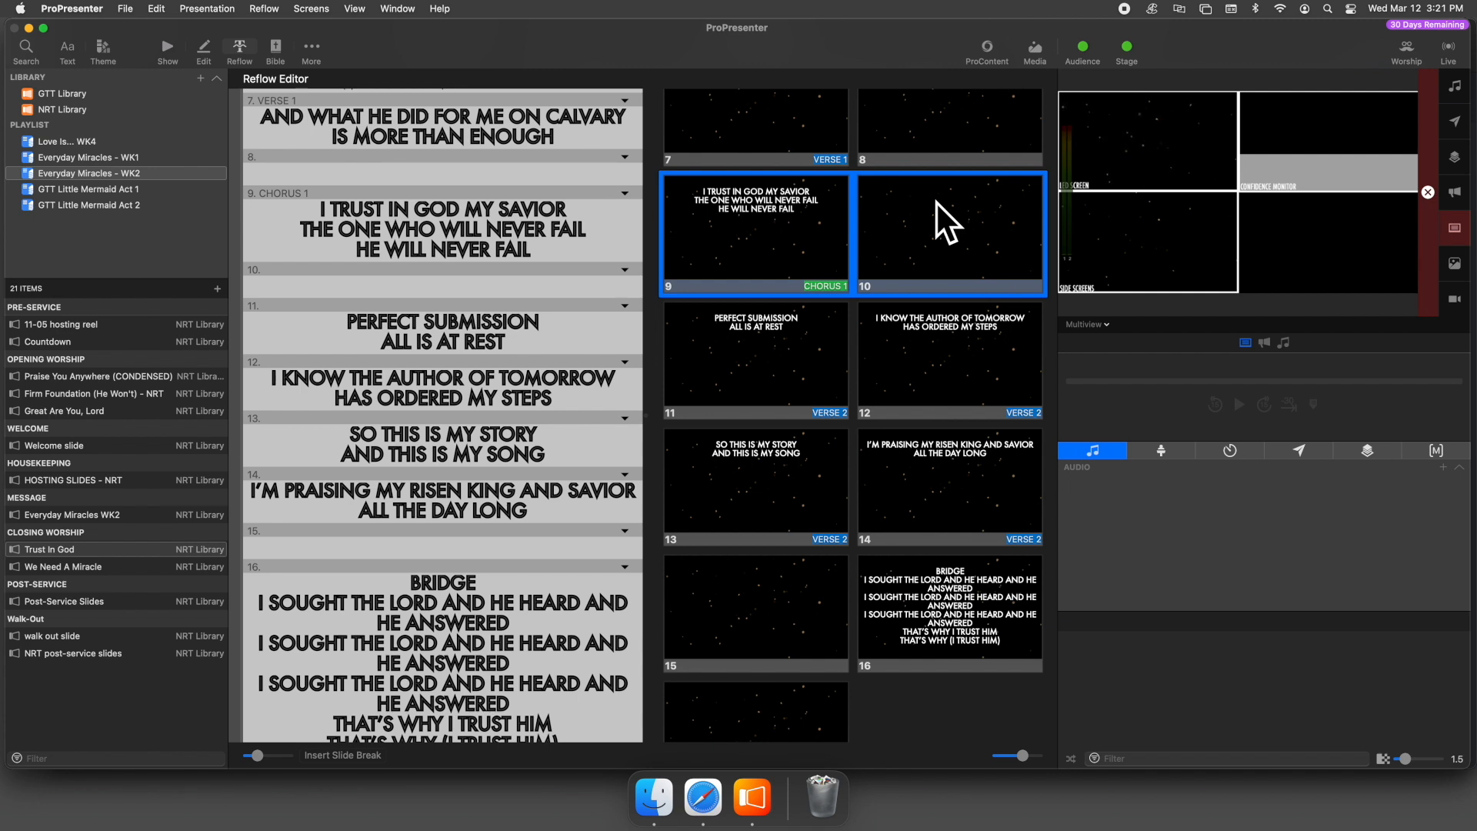
left_click(853, 228)
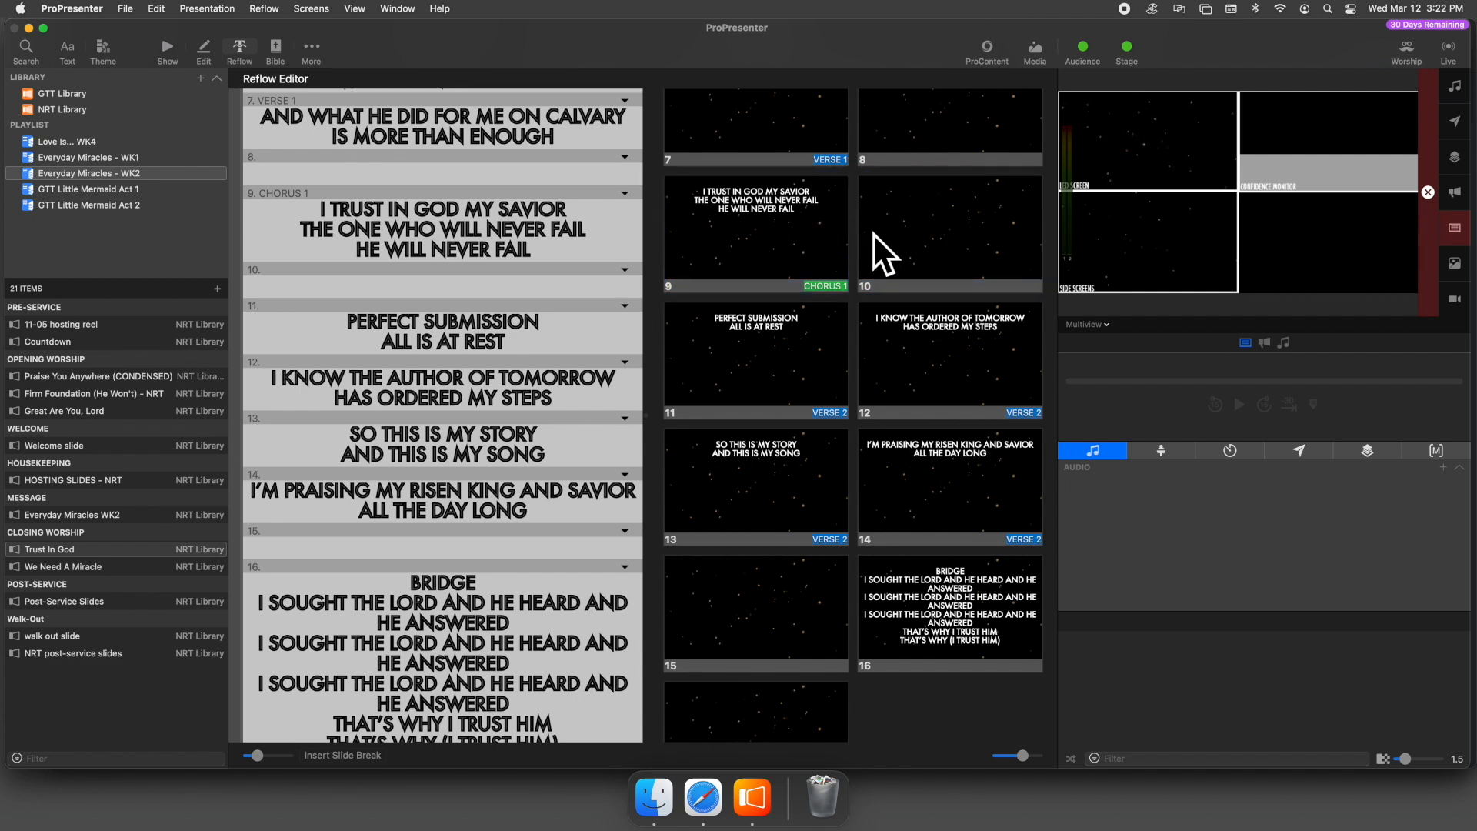
left_click(775, 239)
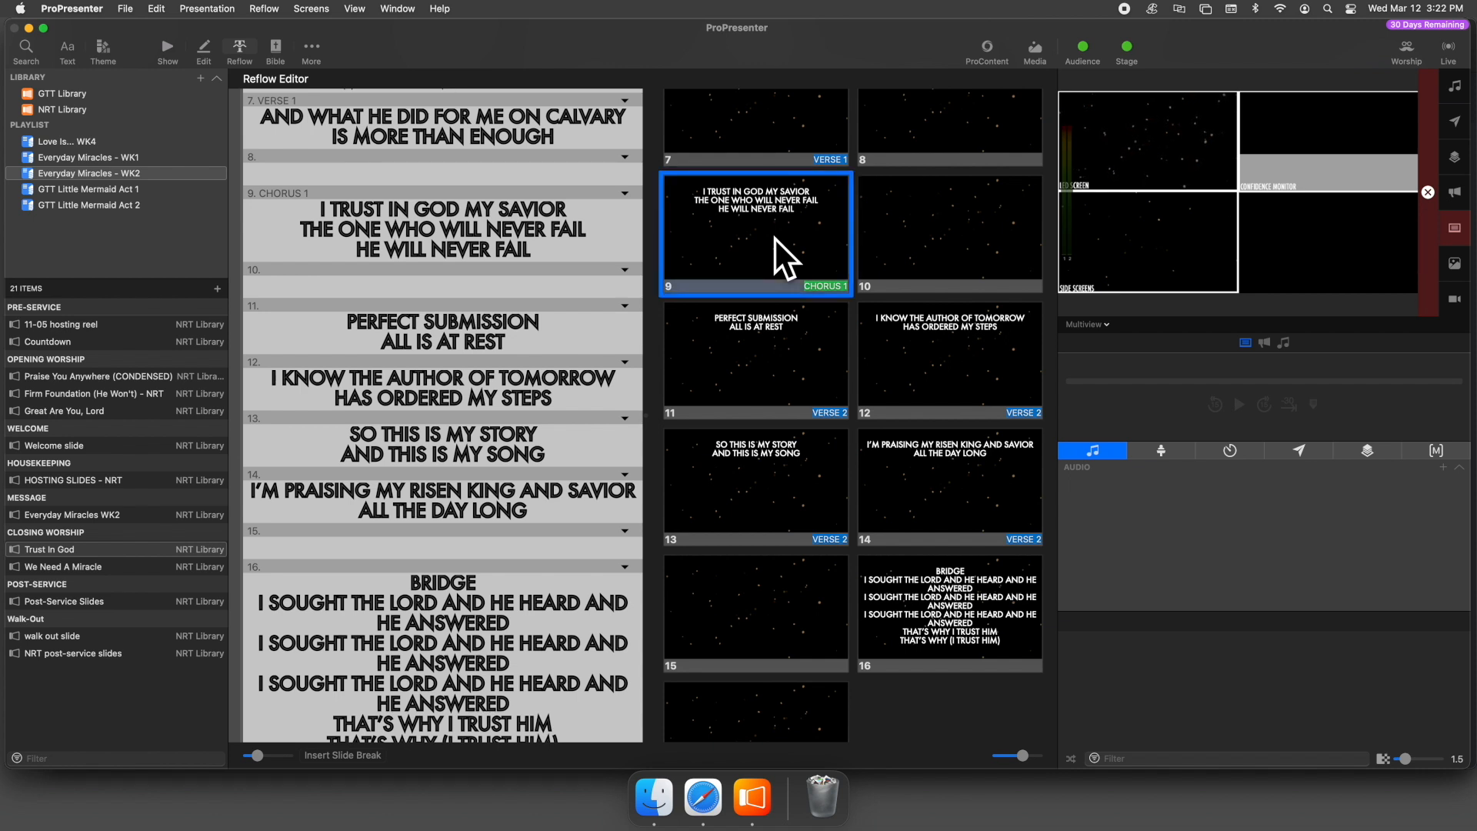
left_click(899, 242, "shift")
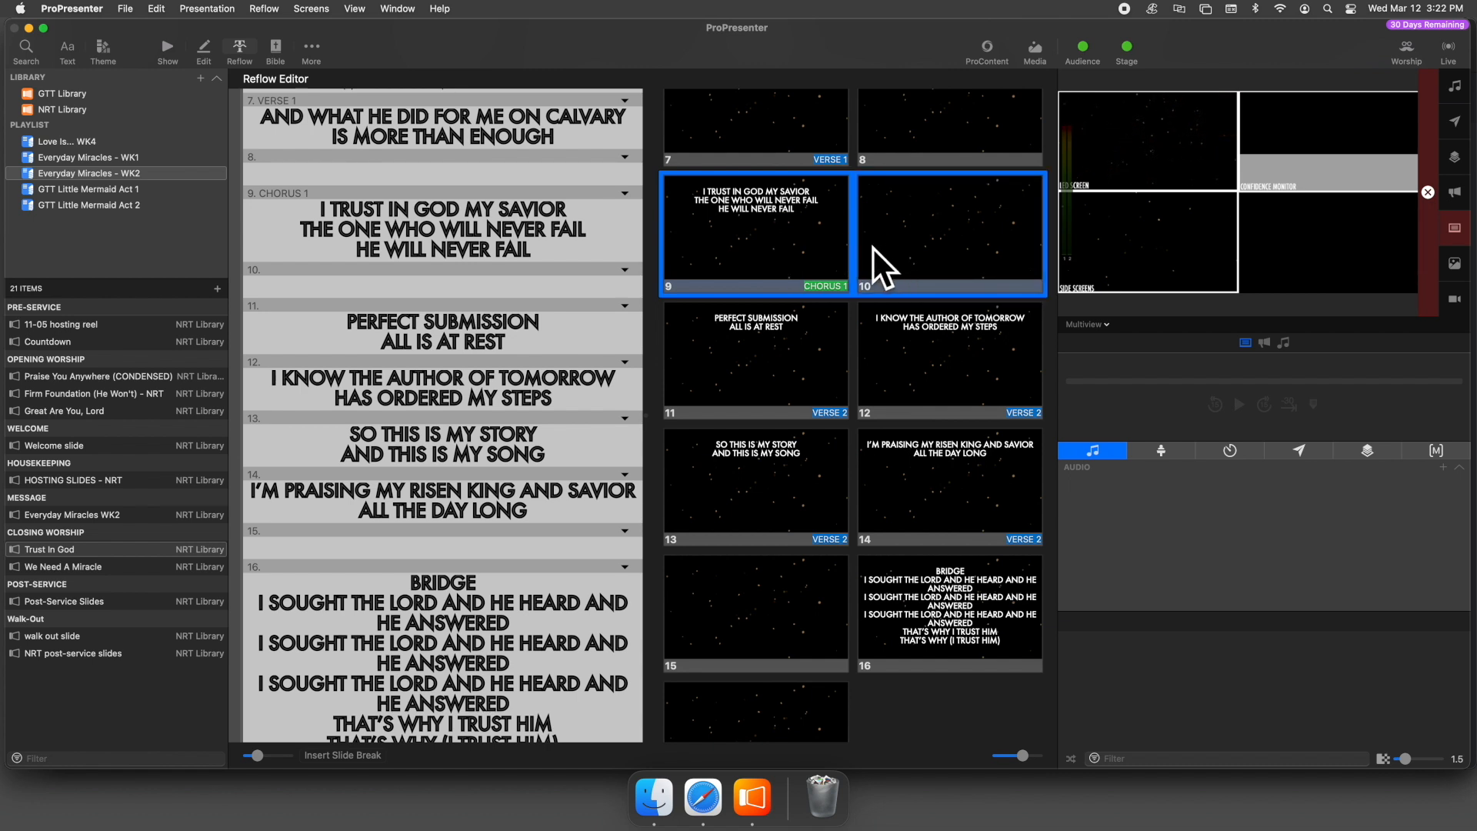
right_click(901, 237)
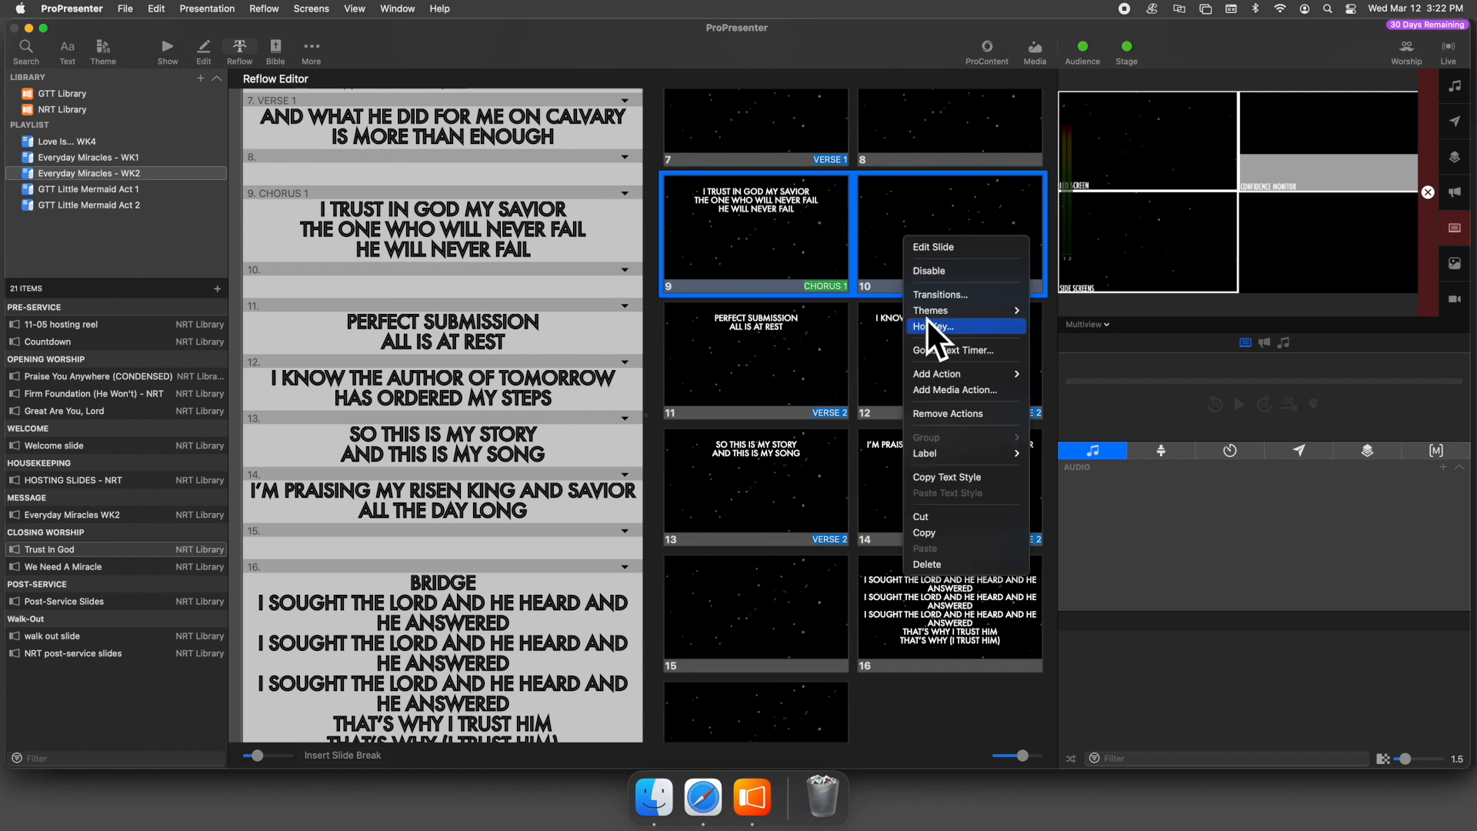
left_click(984, 529)
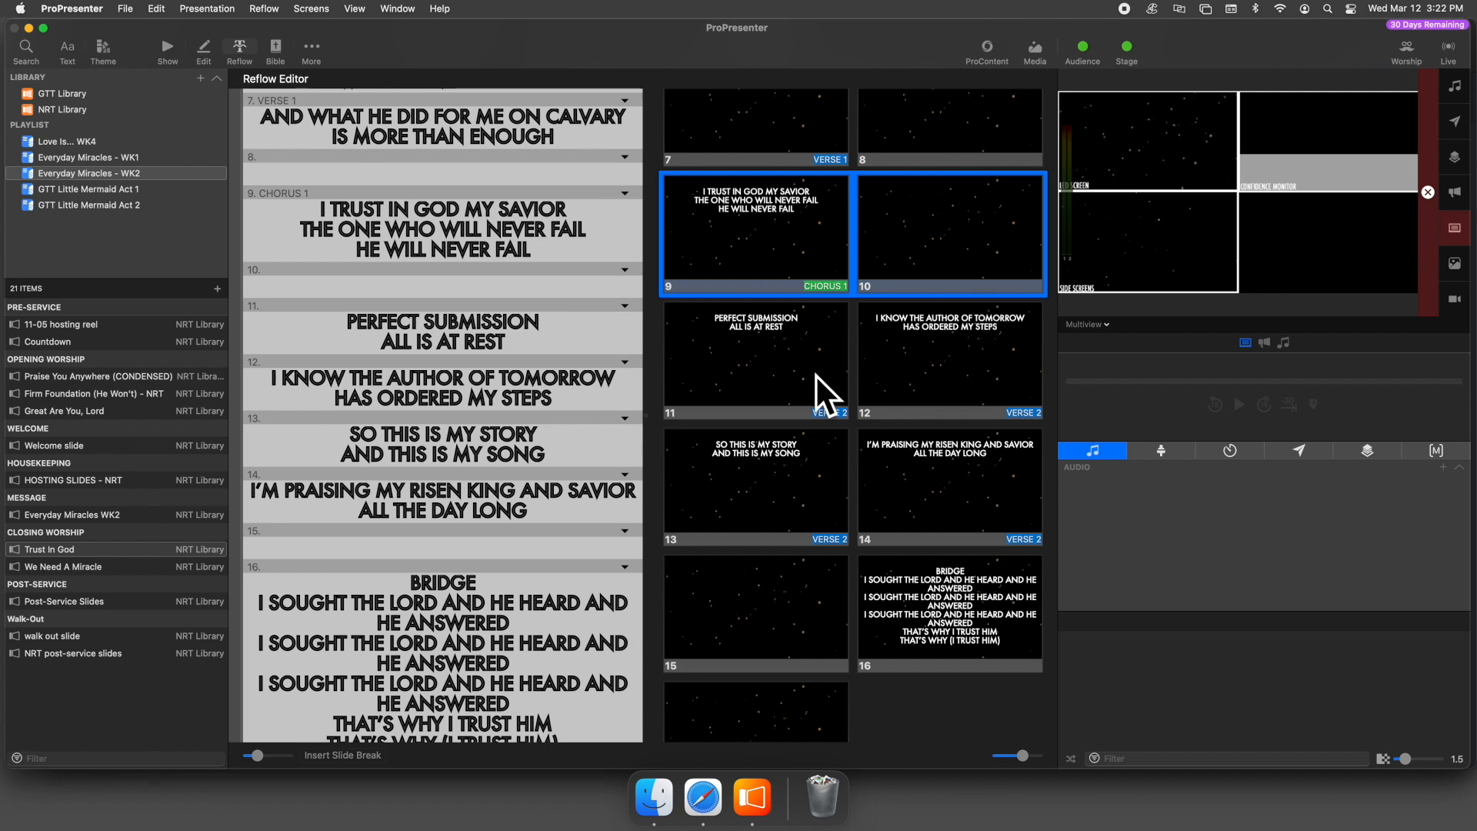
Paste the copied chorus and blank slides after blank slide 15, ahead of the bridge
scroll(860, 371, "down", 3)
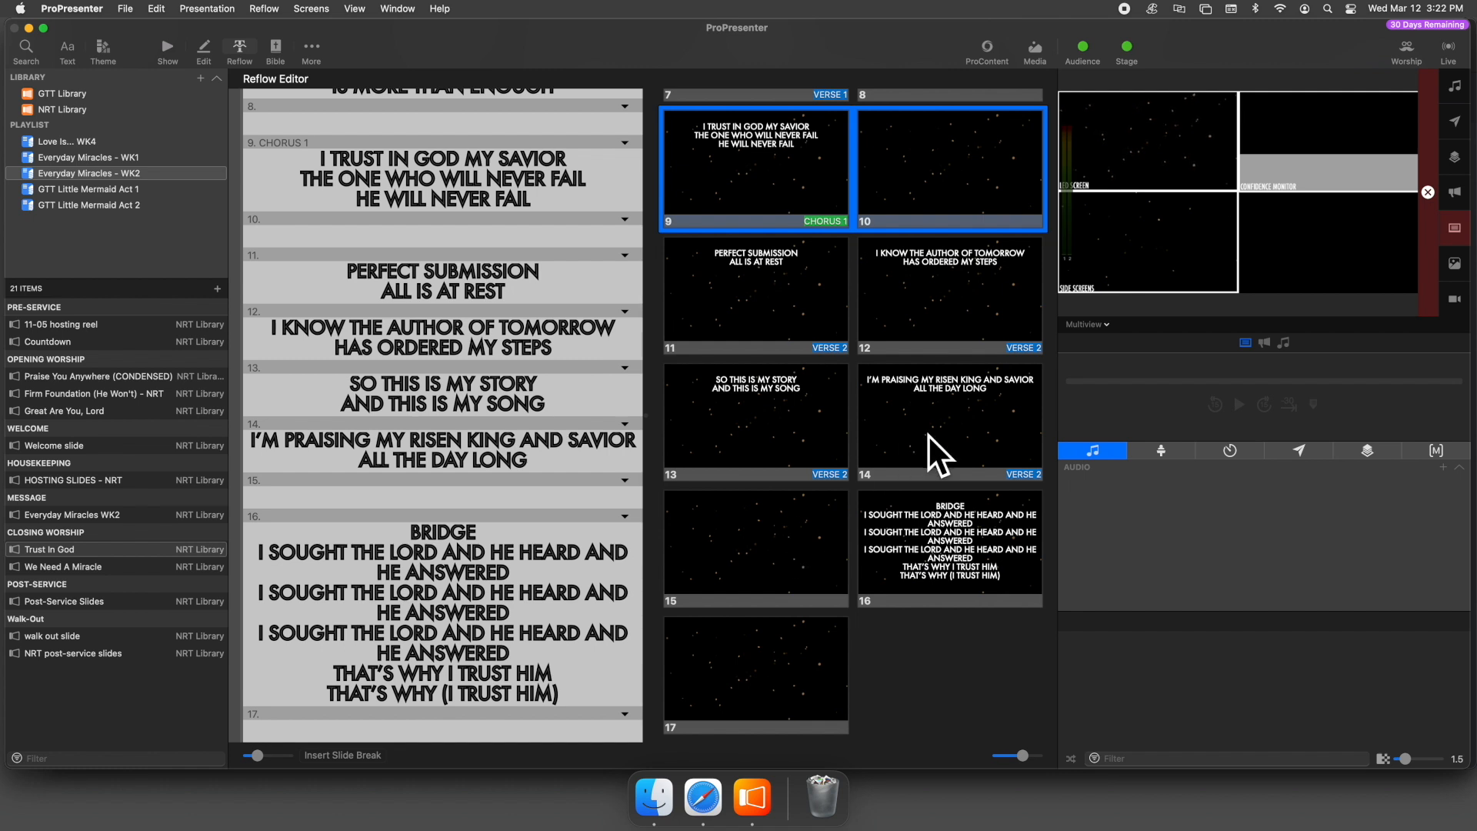
right_click(769, 543)
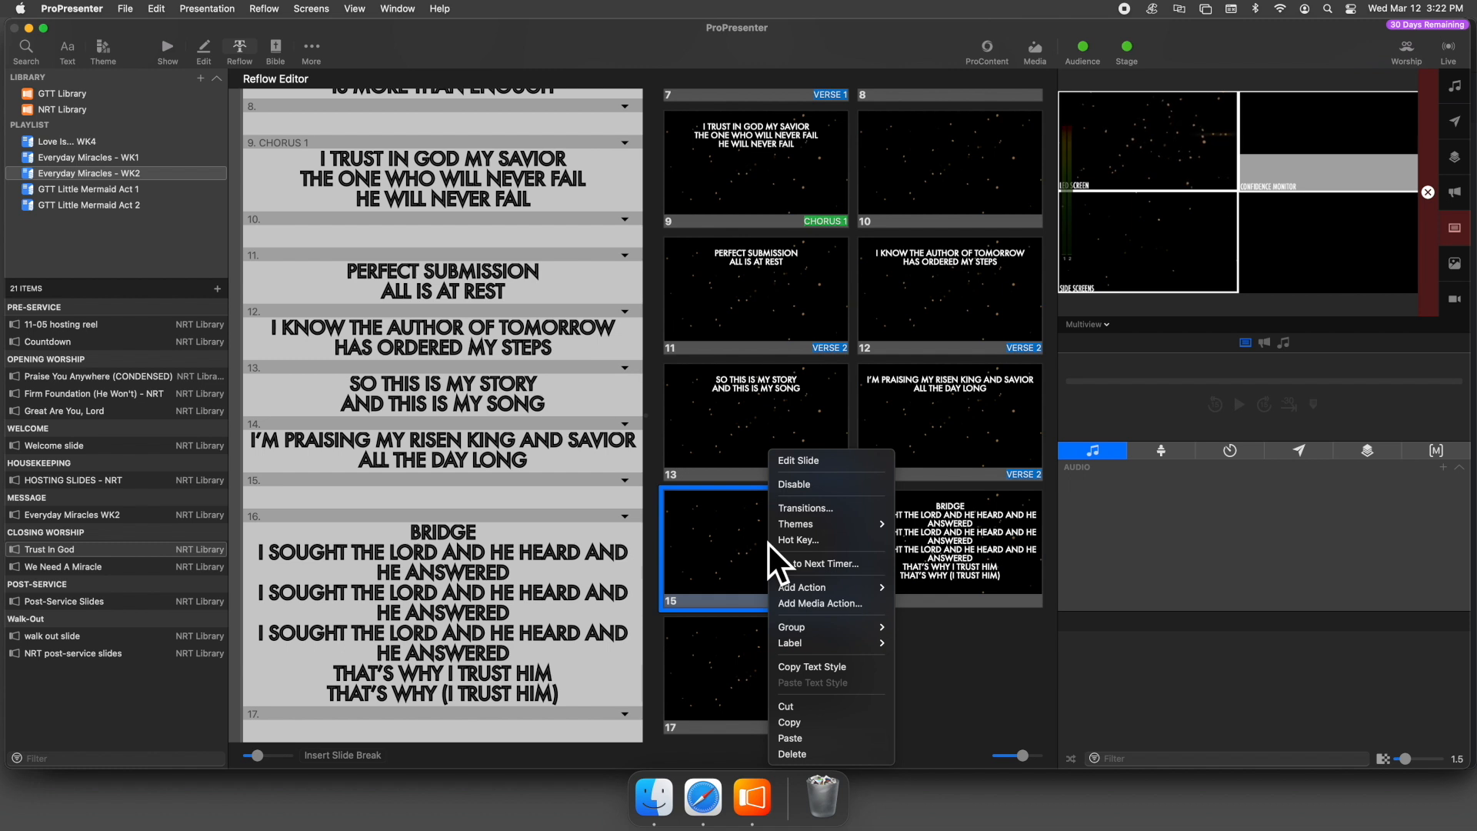
left_click(837, 736)
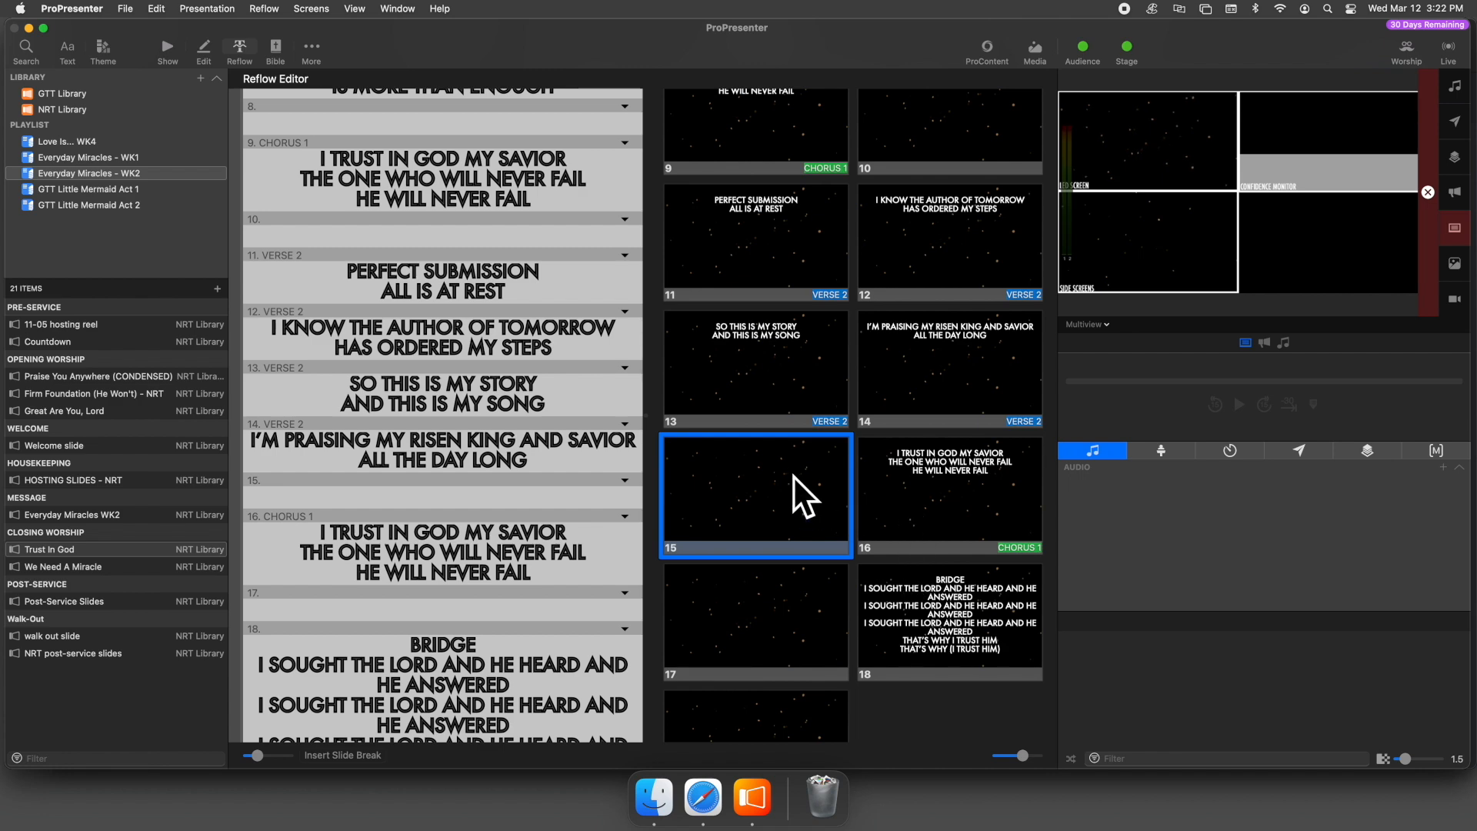
Label the pasted chorus slide, number 16, as CHORUS 2 and clear the slide selection
right_click(994, 499)
mouse_move(1073, 640)
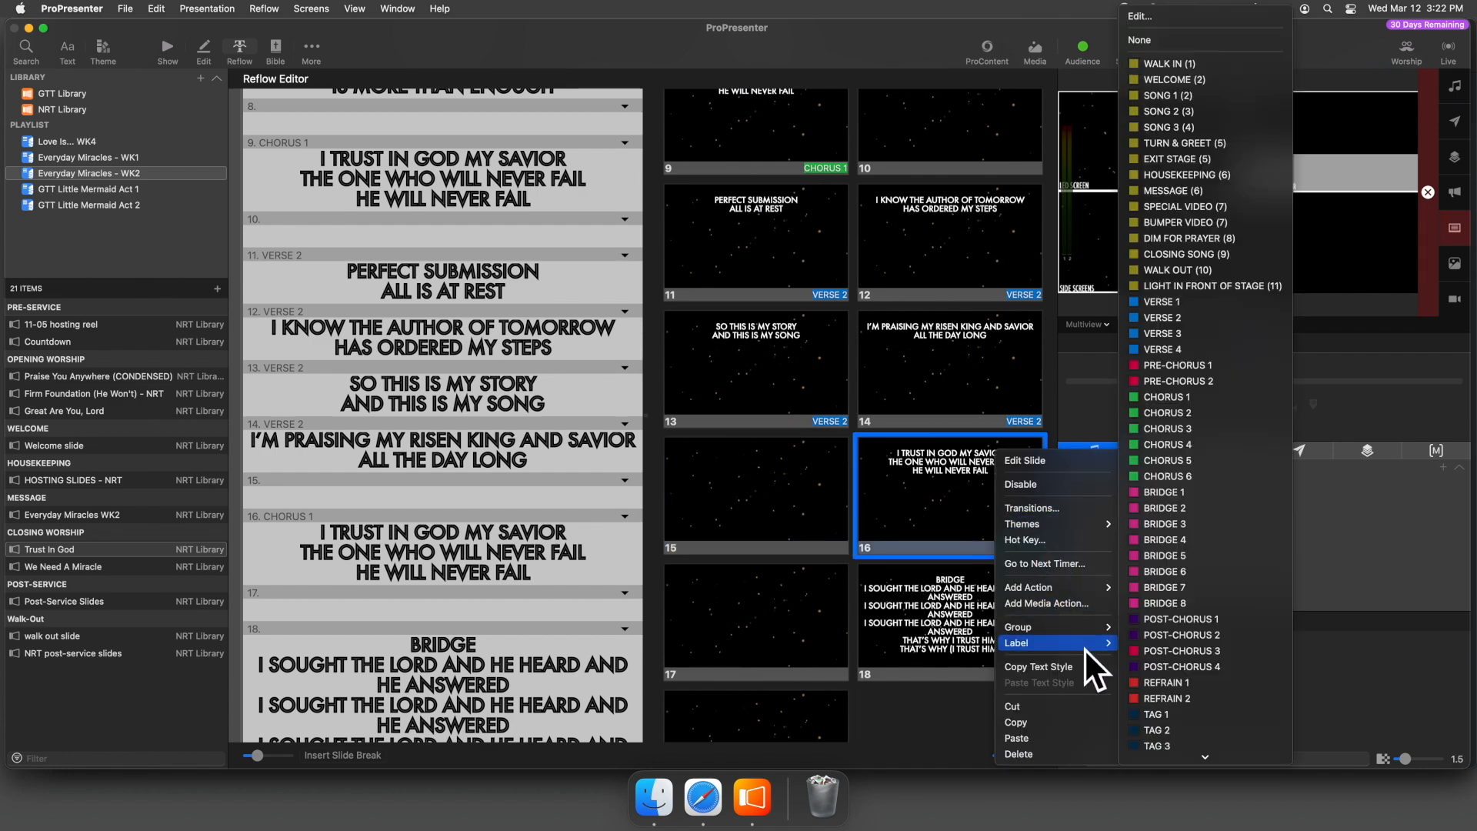
left_click(1183, 412)
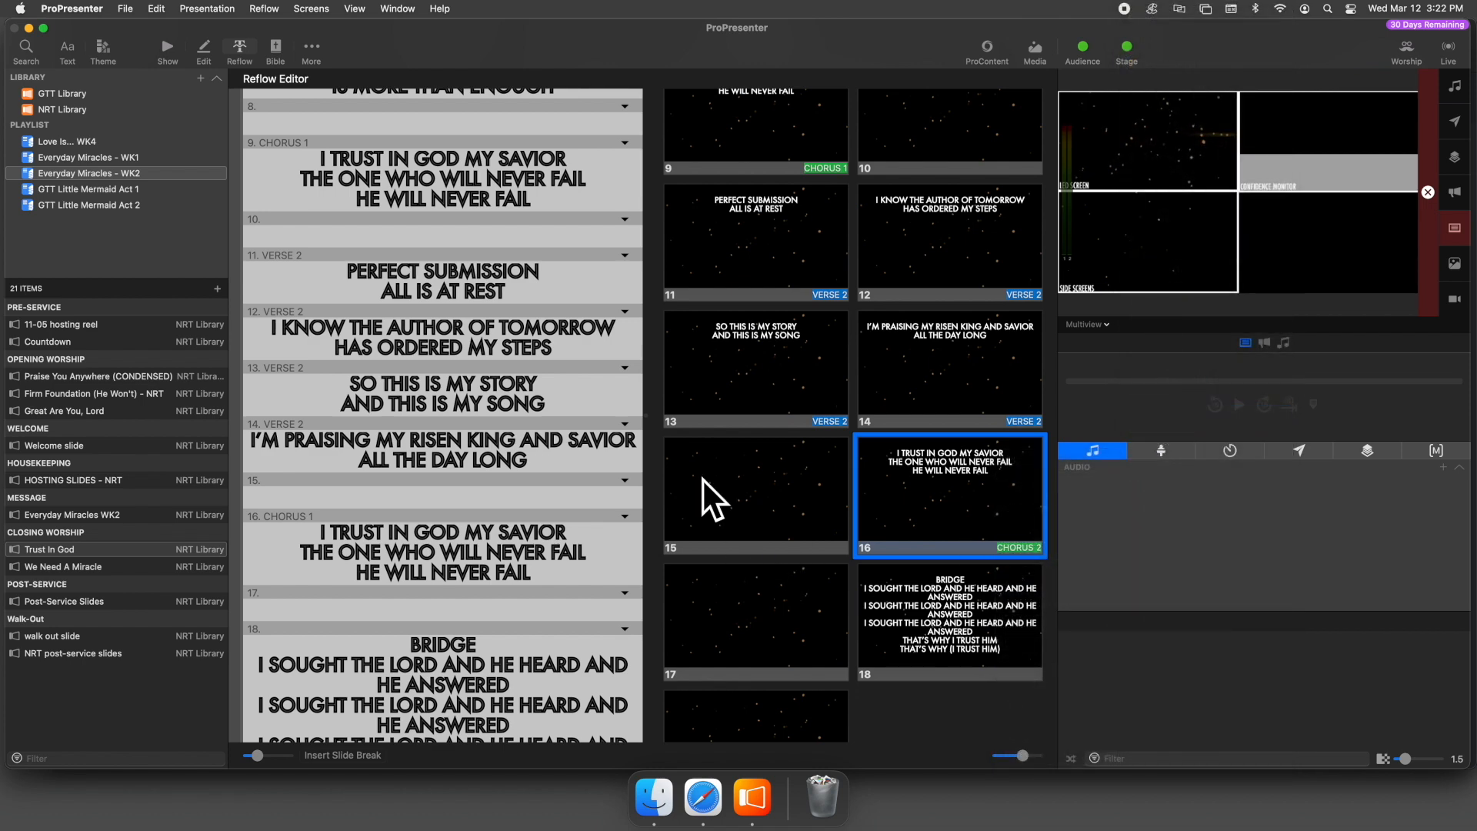
key("Escape")
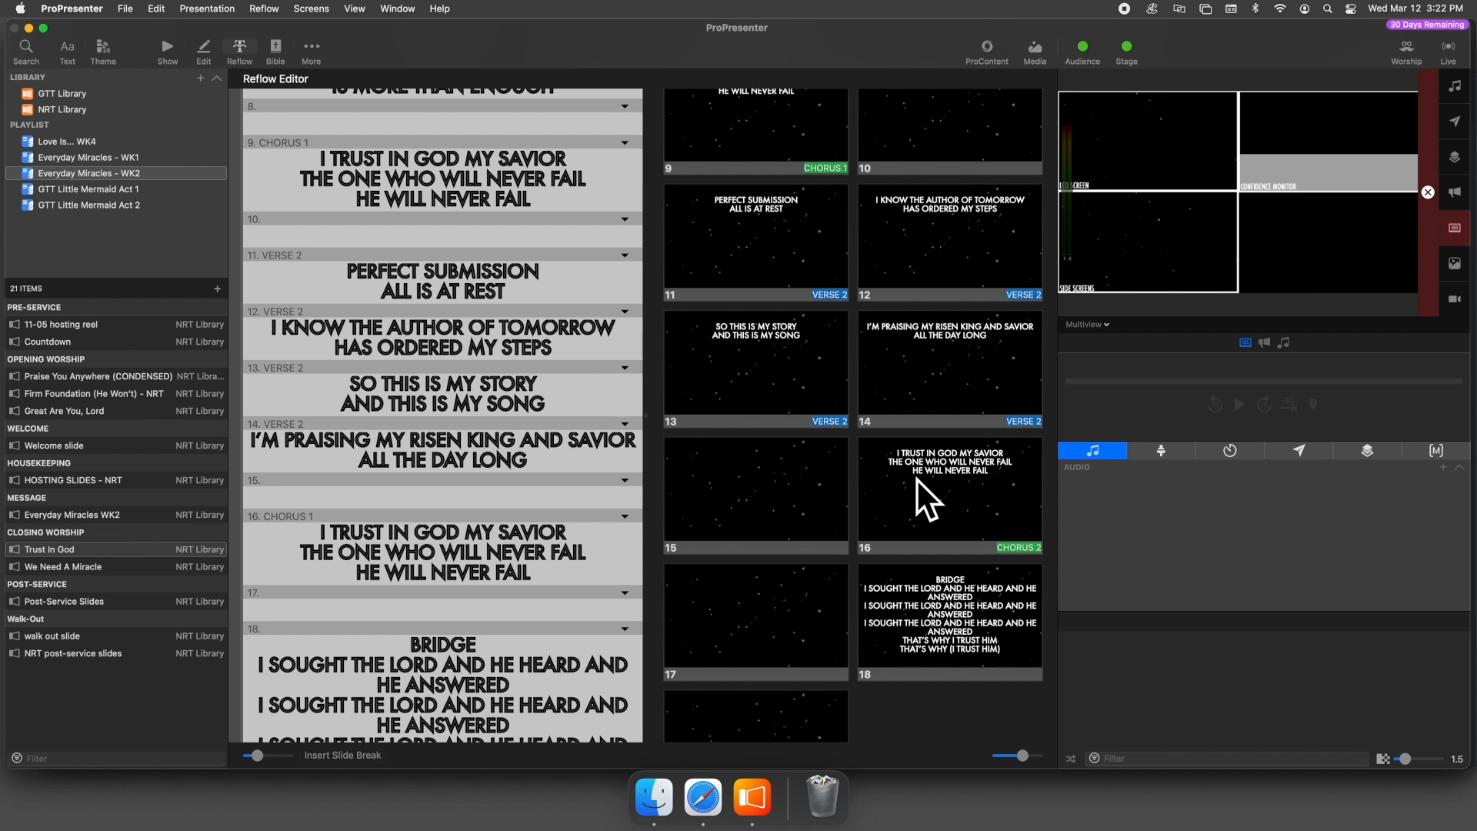
Copy the CHORUS 2 slide and paste the duplicate directly after it
right_click(918, 477)
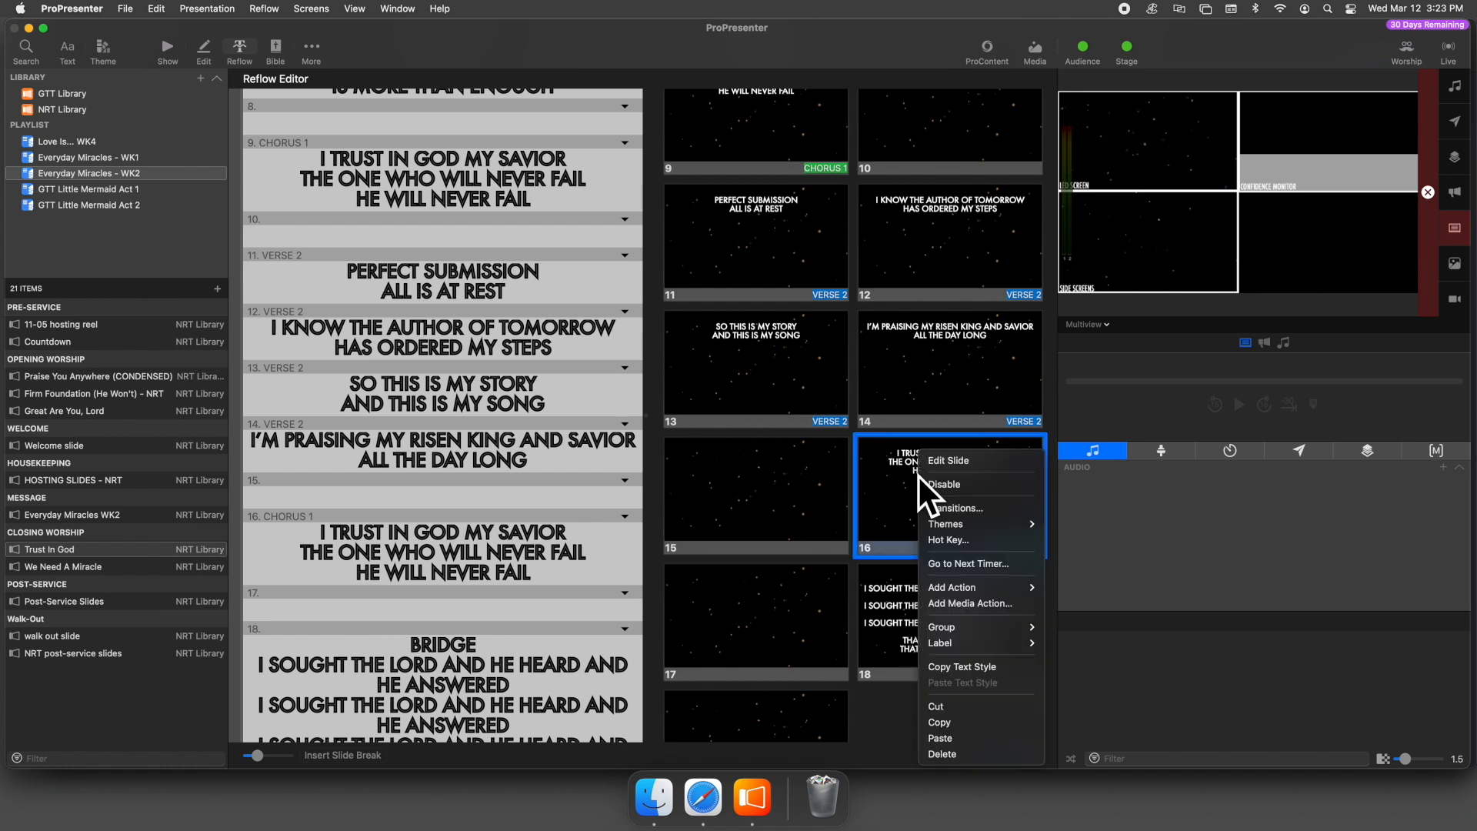
left_click(963, 718)
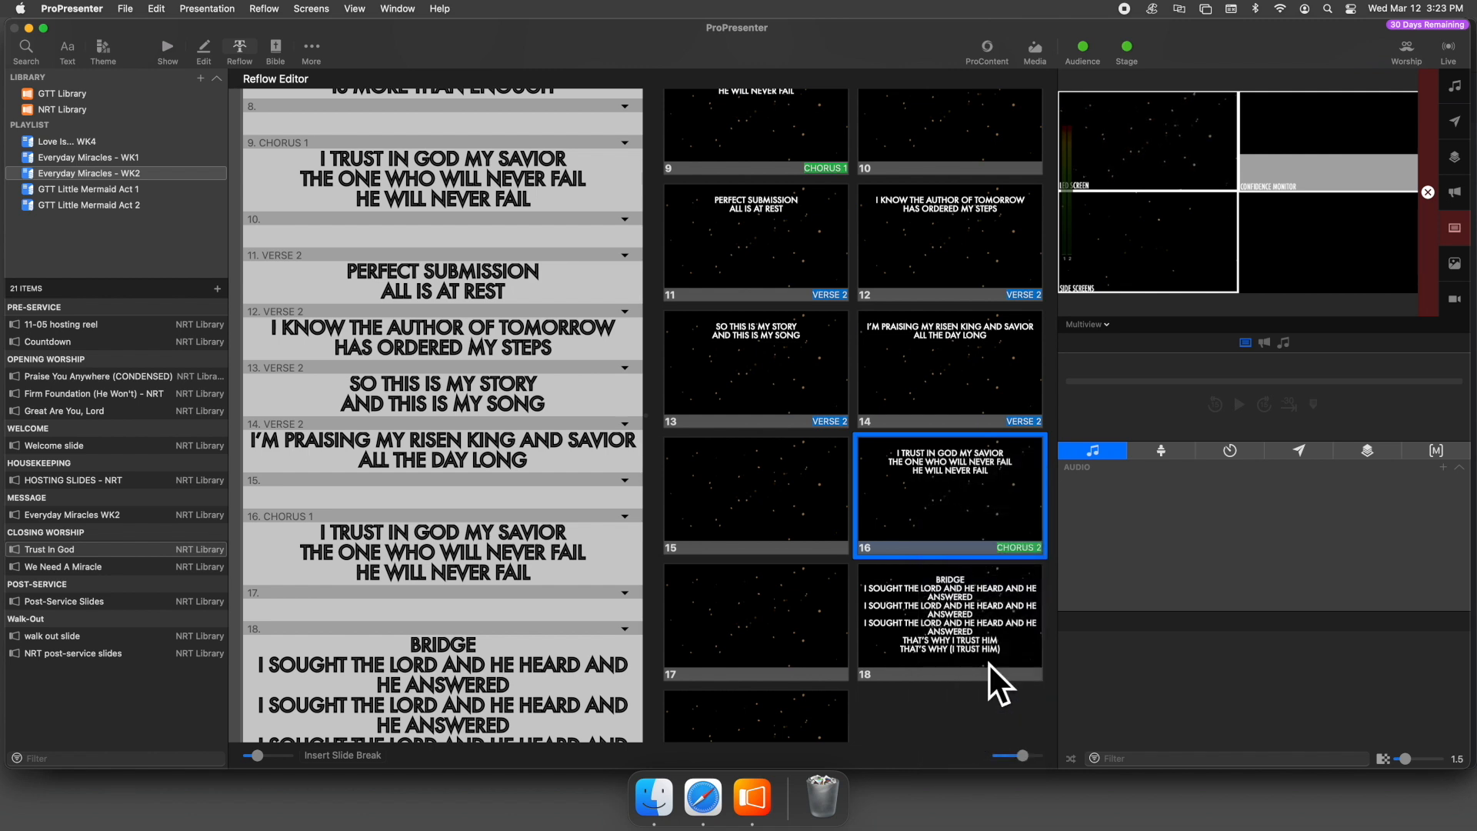
right_click(971, 500)
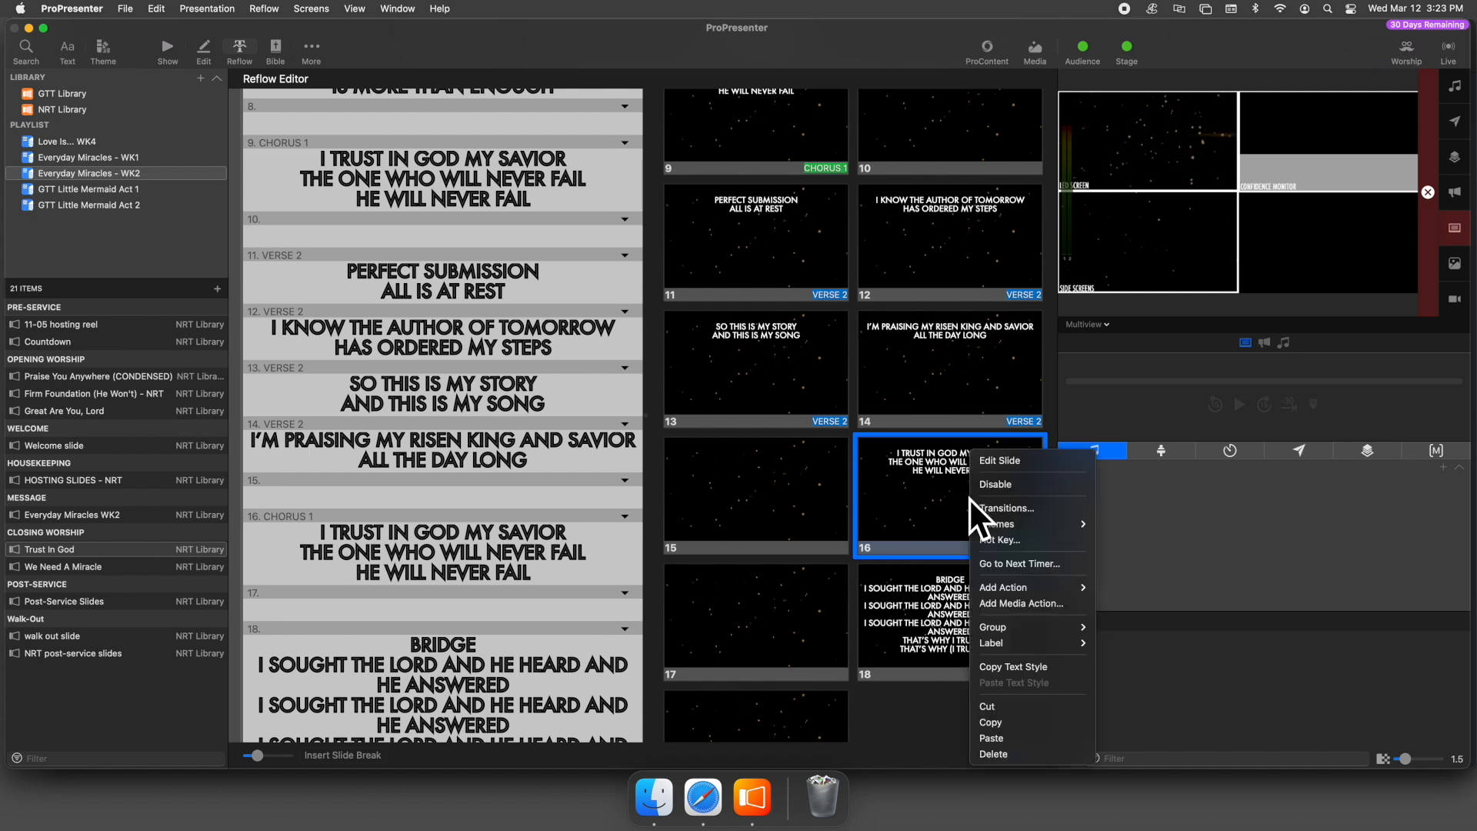
left_click(1018, 730)
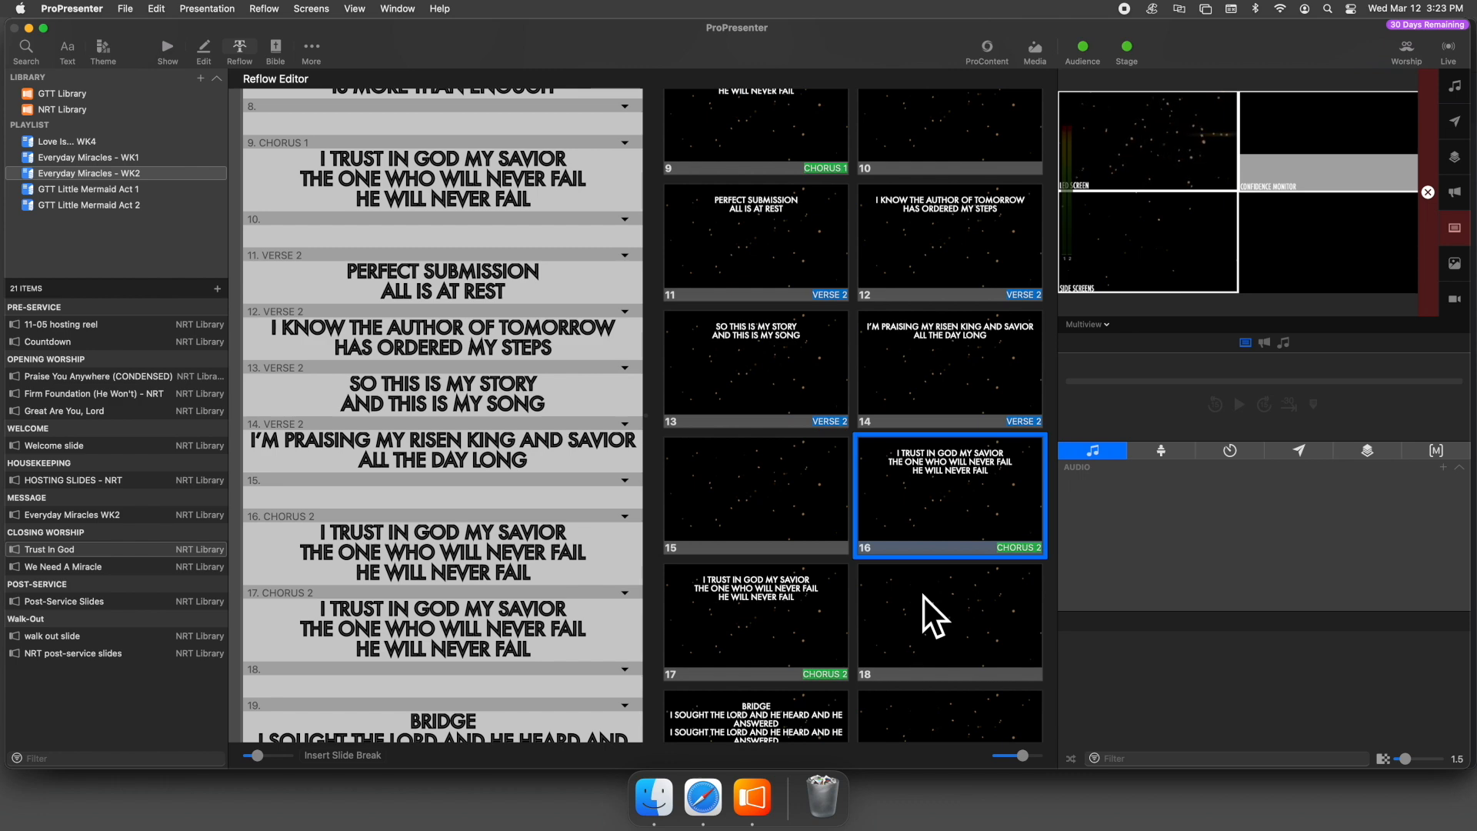
Delete the BRIDGE heading line from the lyrics of slide 19
scroll(925, 597, "down", 5)
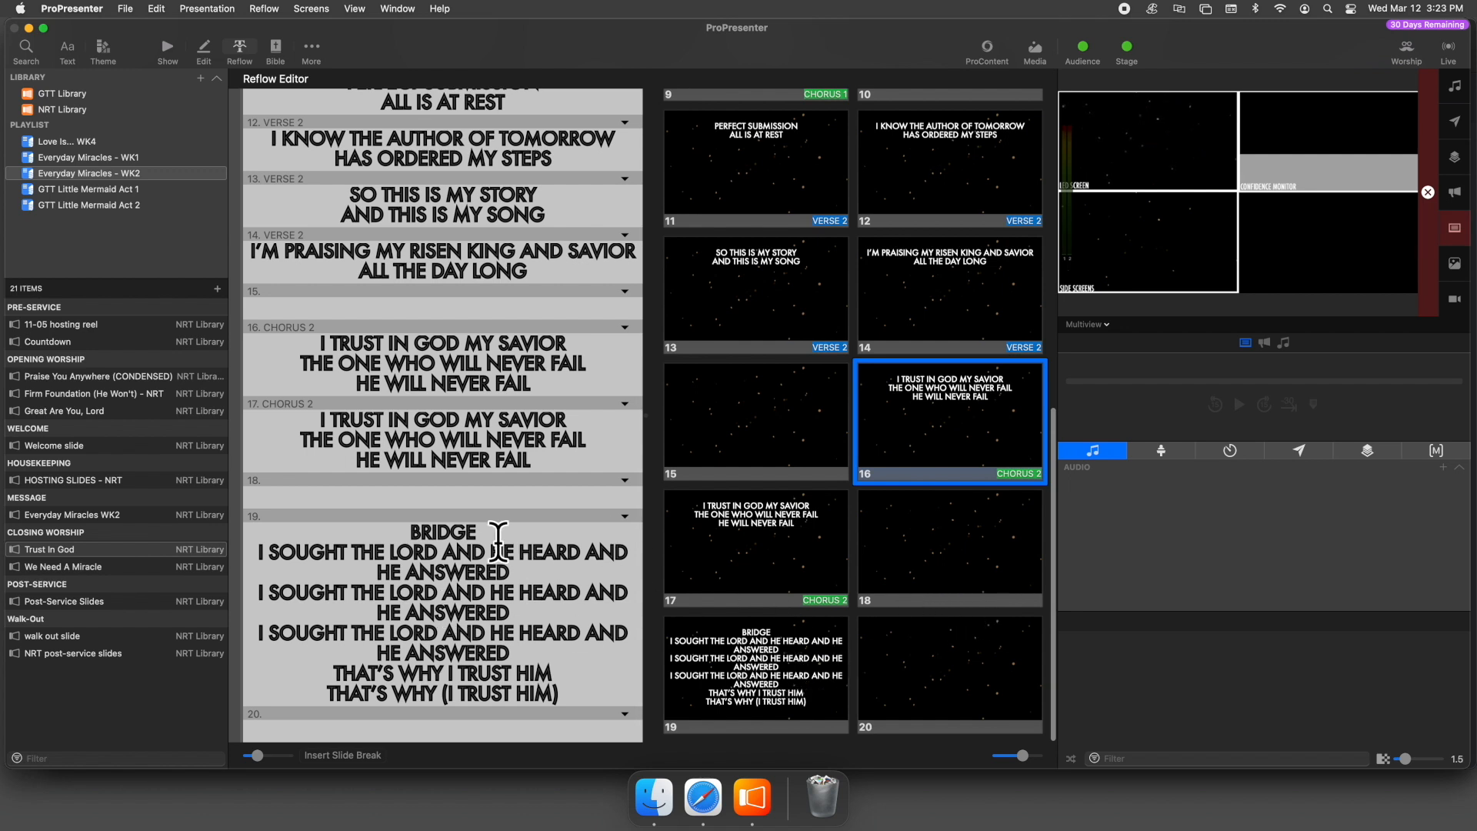
triple_click(452, 534)
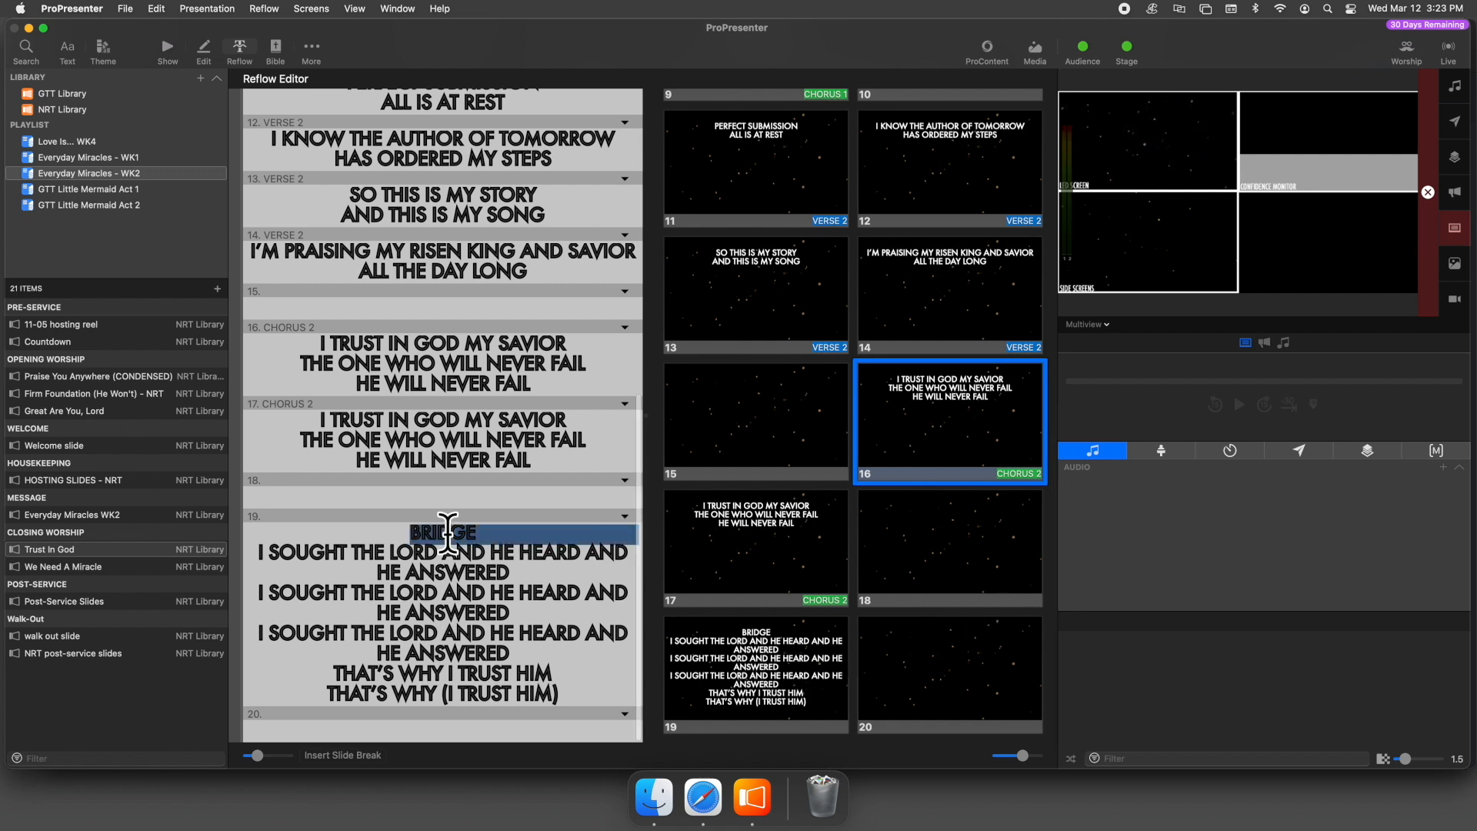
key("BackSpace")
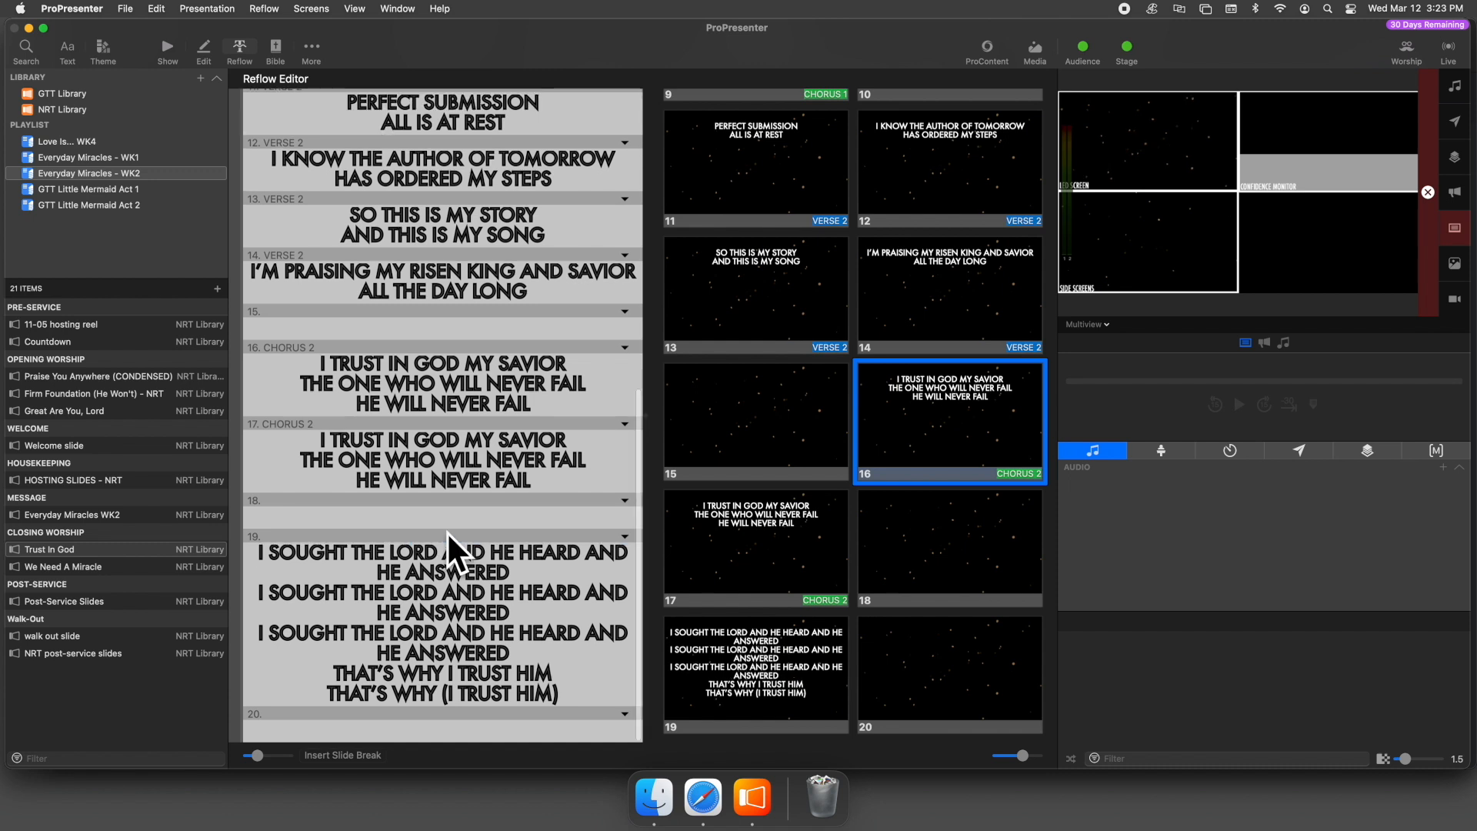
Split the bridge lyrics into four slides: one for each "I sought the Lord" phrase and one for the two "That's why" lines
left_click(262, 589)
key("super+Return")
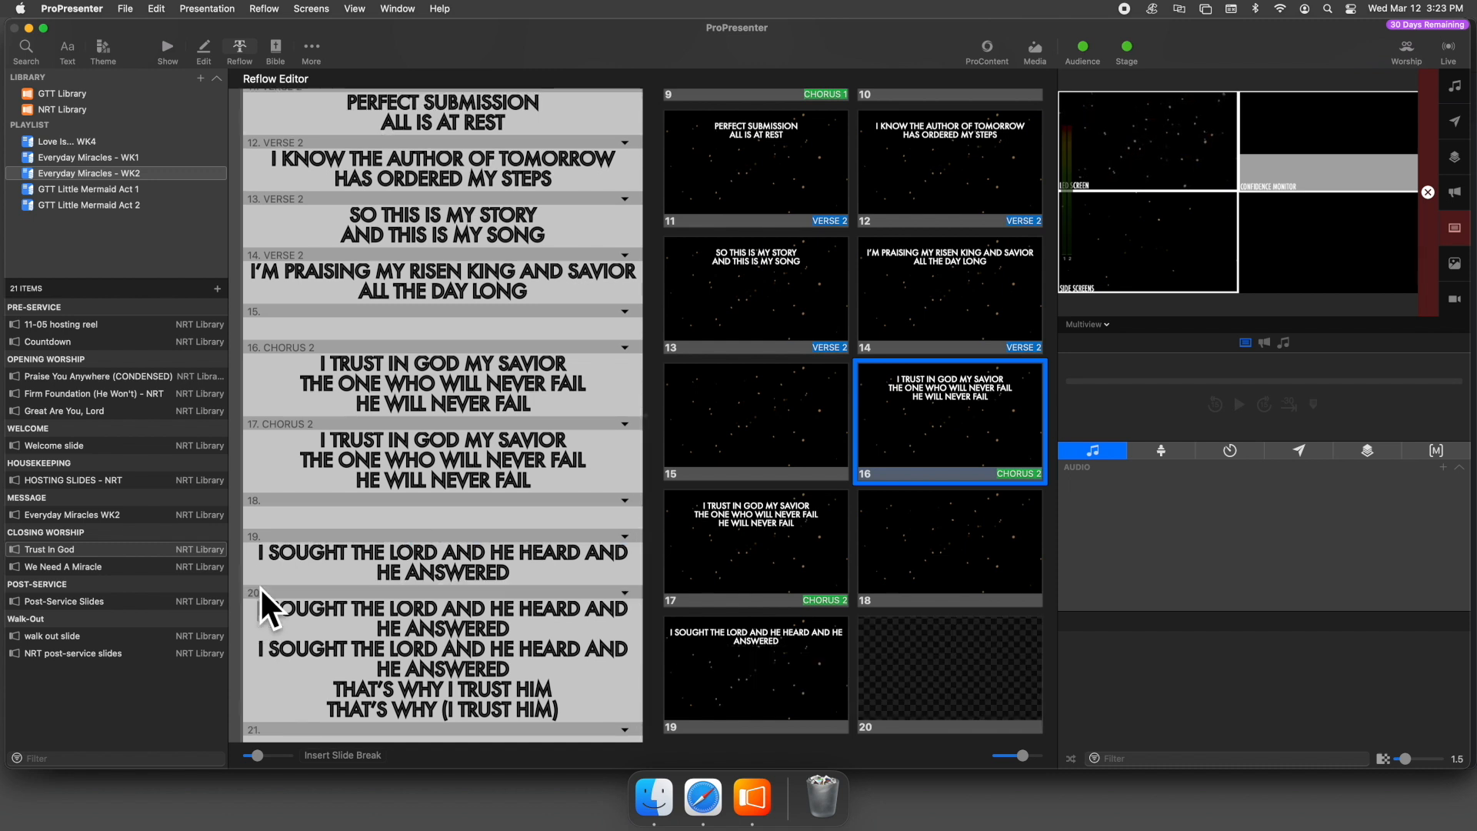
left_click(258, 650)
key("super+Return")
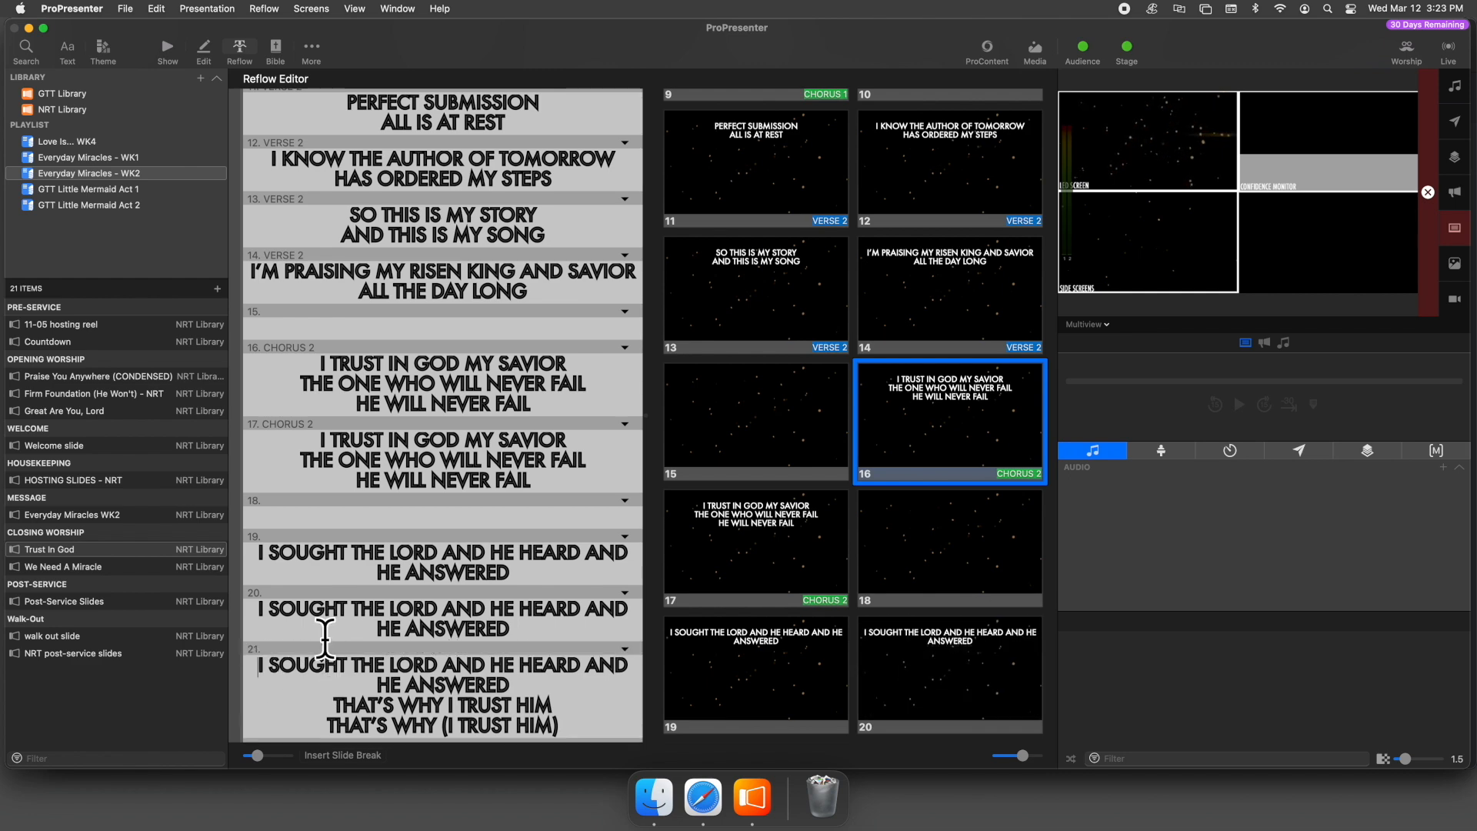
scroll(350, 627, "down", 2)
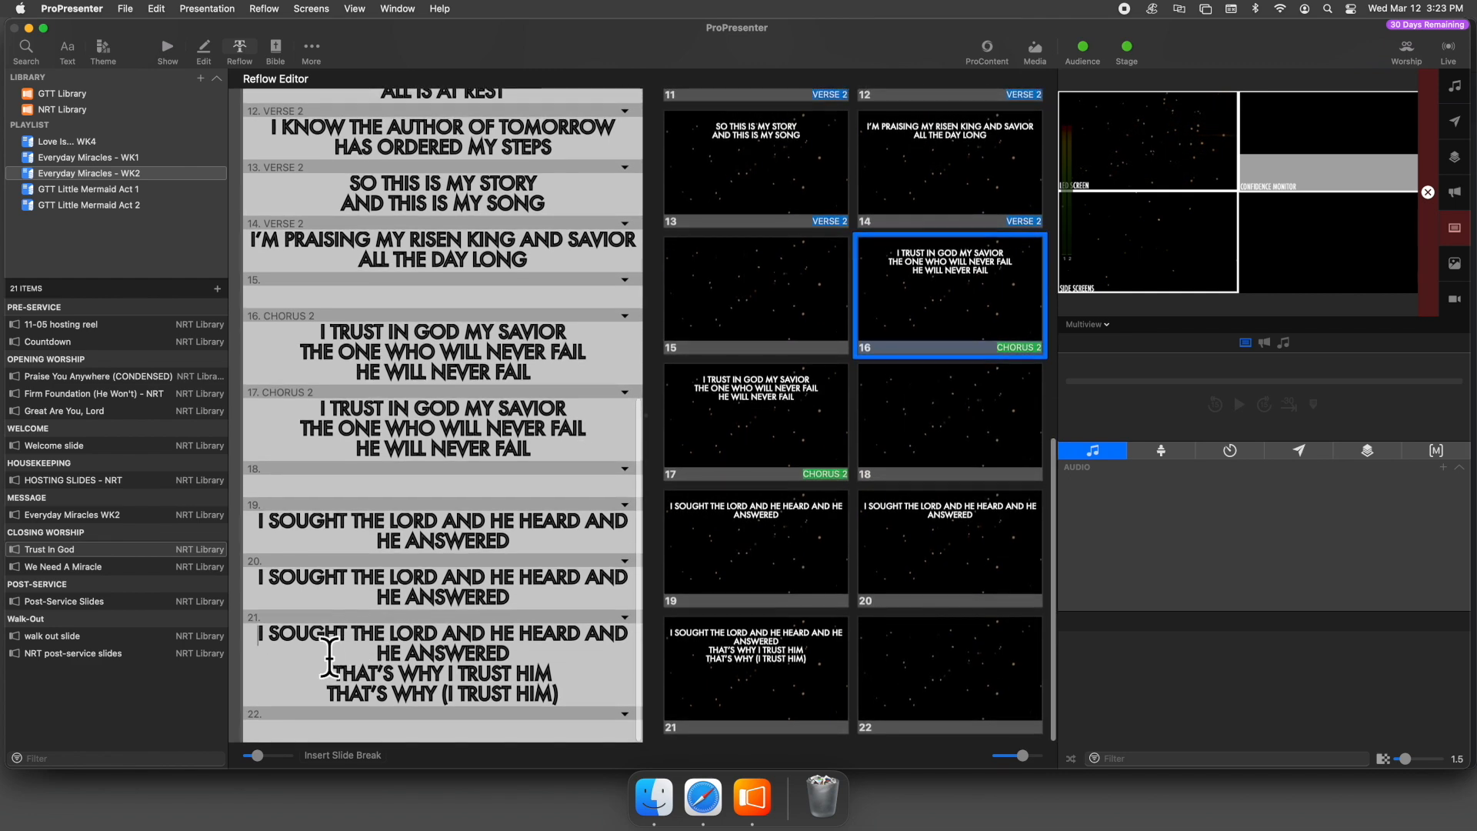
left_click(311, 671)
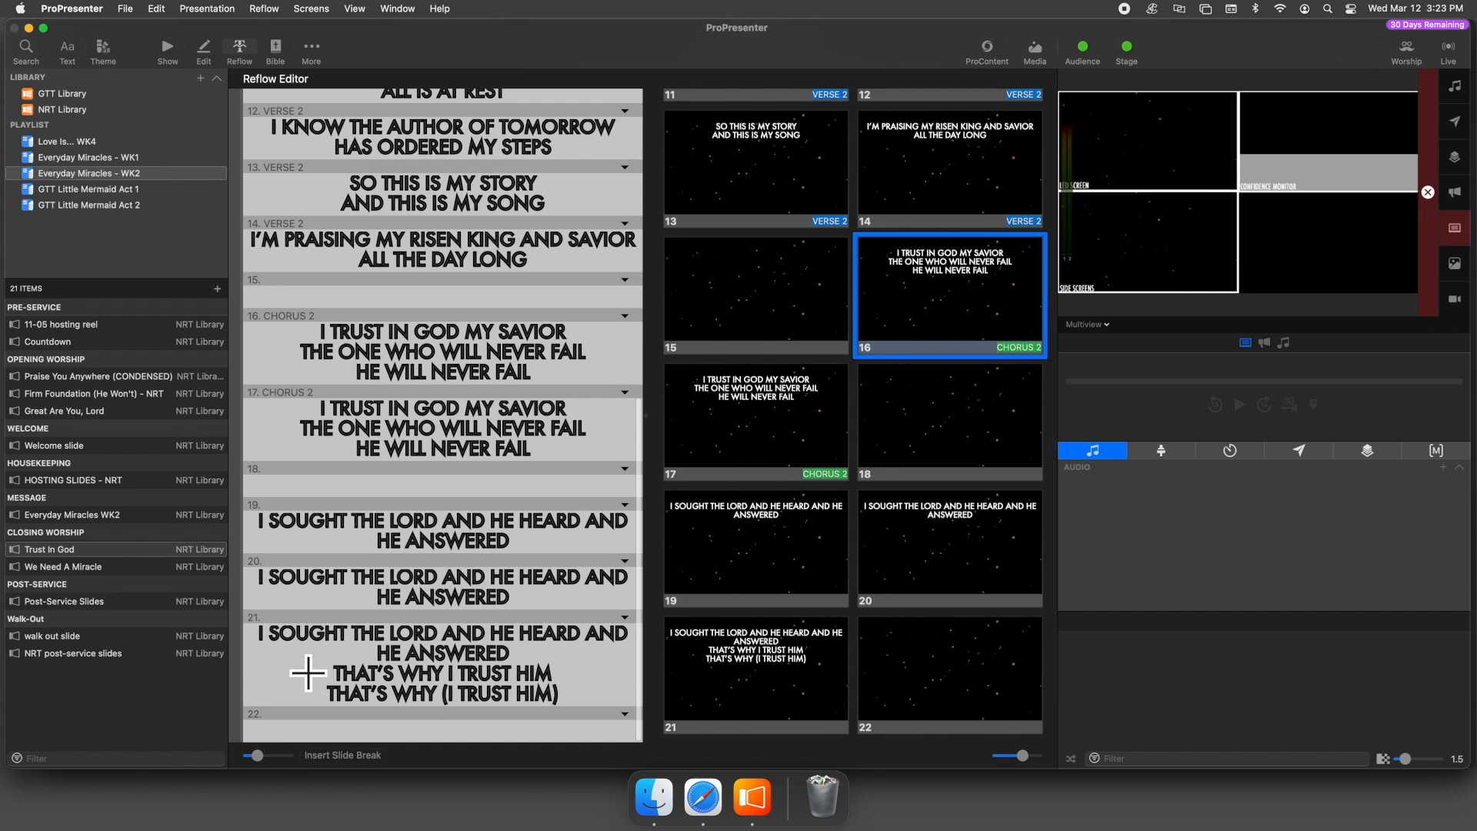
key("super+Return")
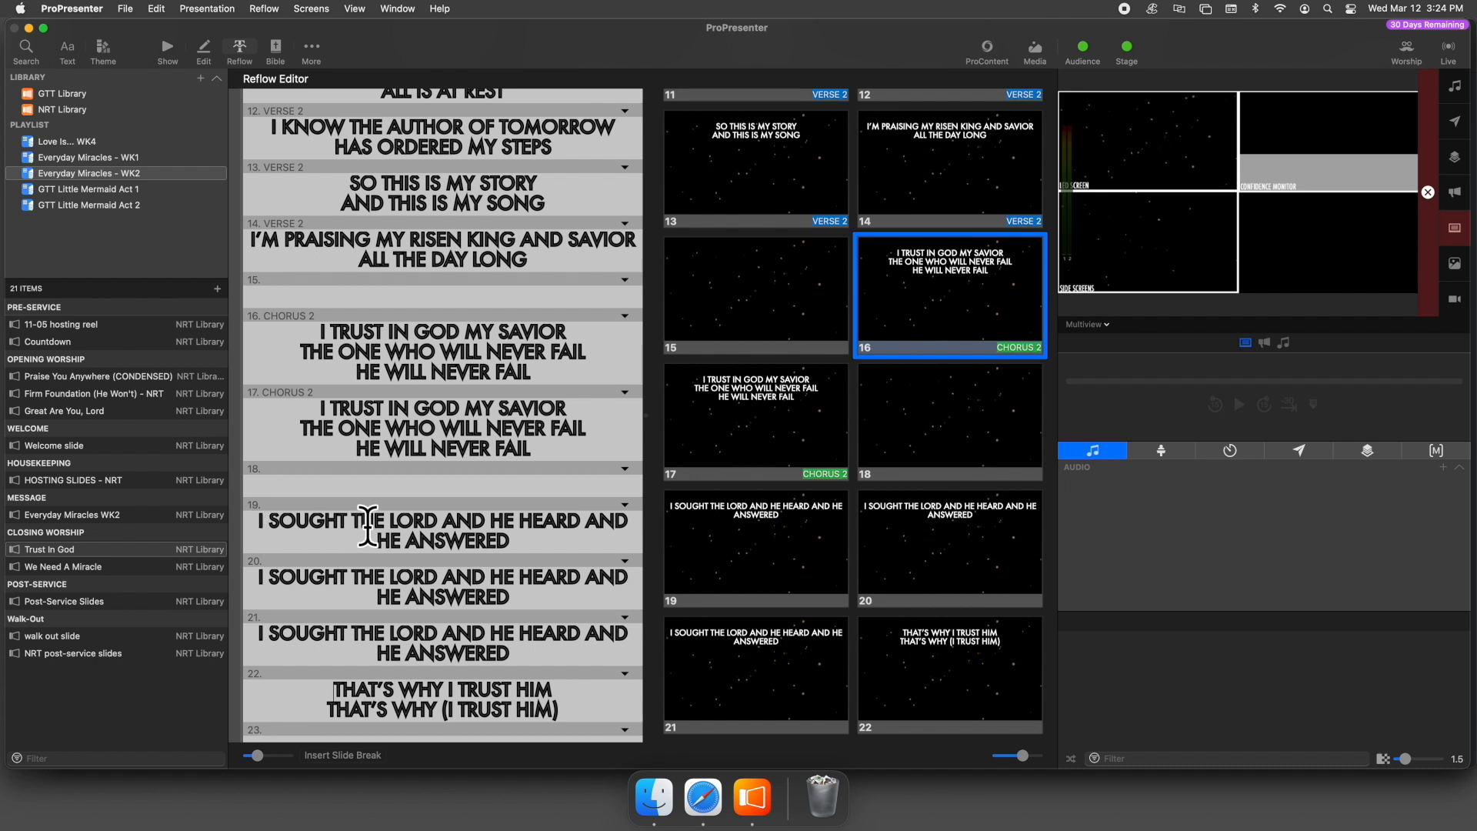
Rebreak bridge slides 19, 20 and 21 so the second line reads "HE HEARD AND HE ANSWERED"
scroll(487, 531, "down", 2)
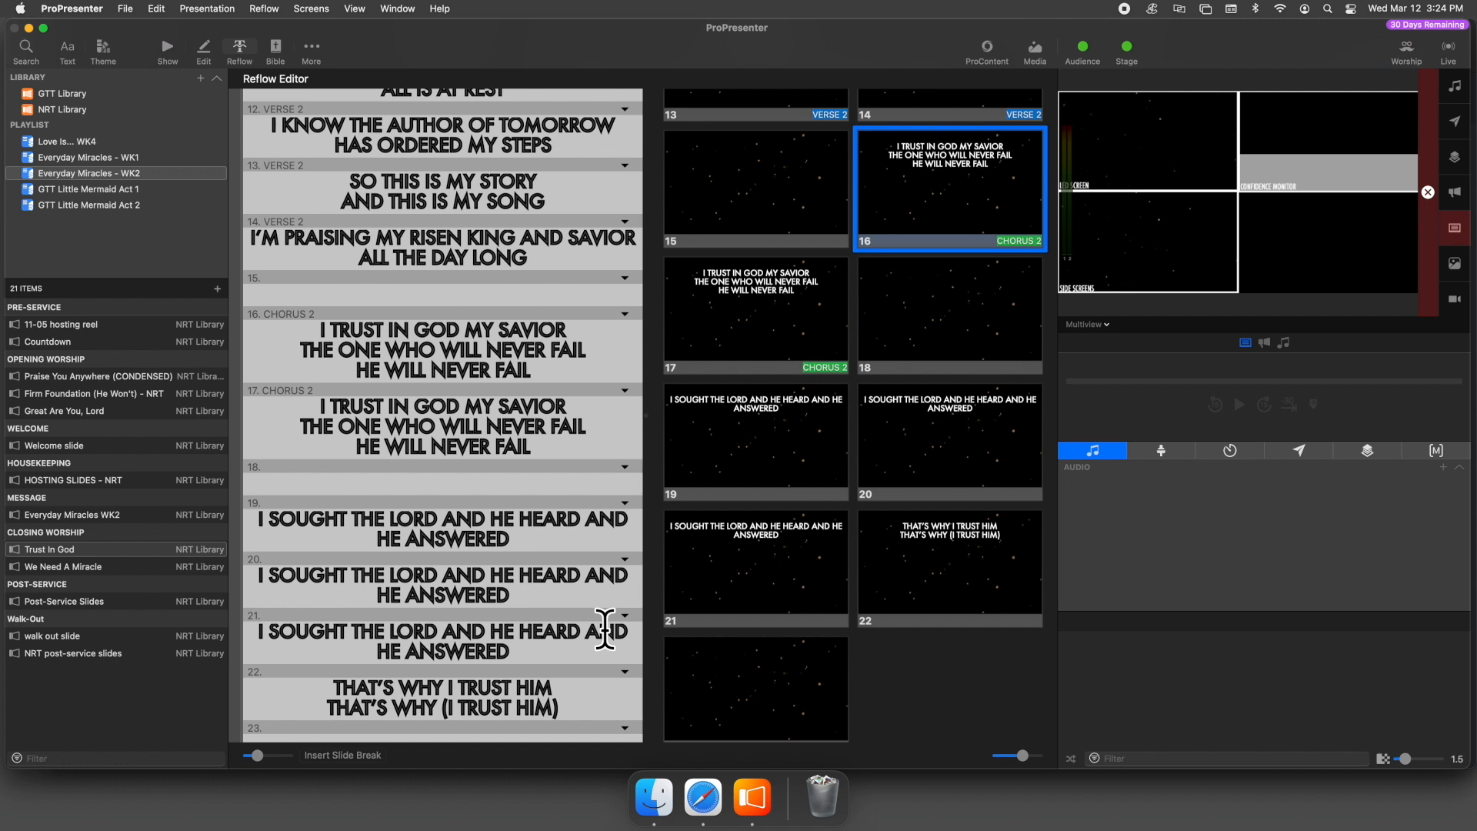
key("Return")
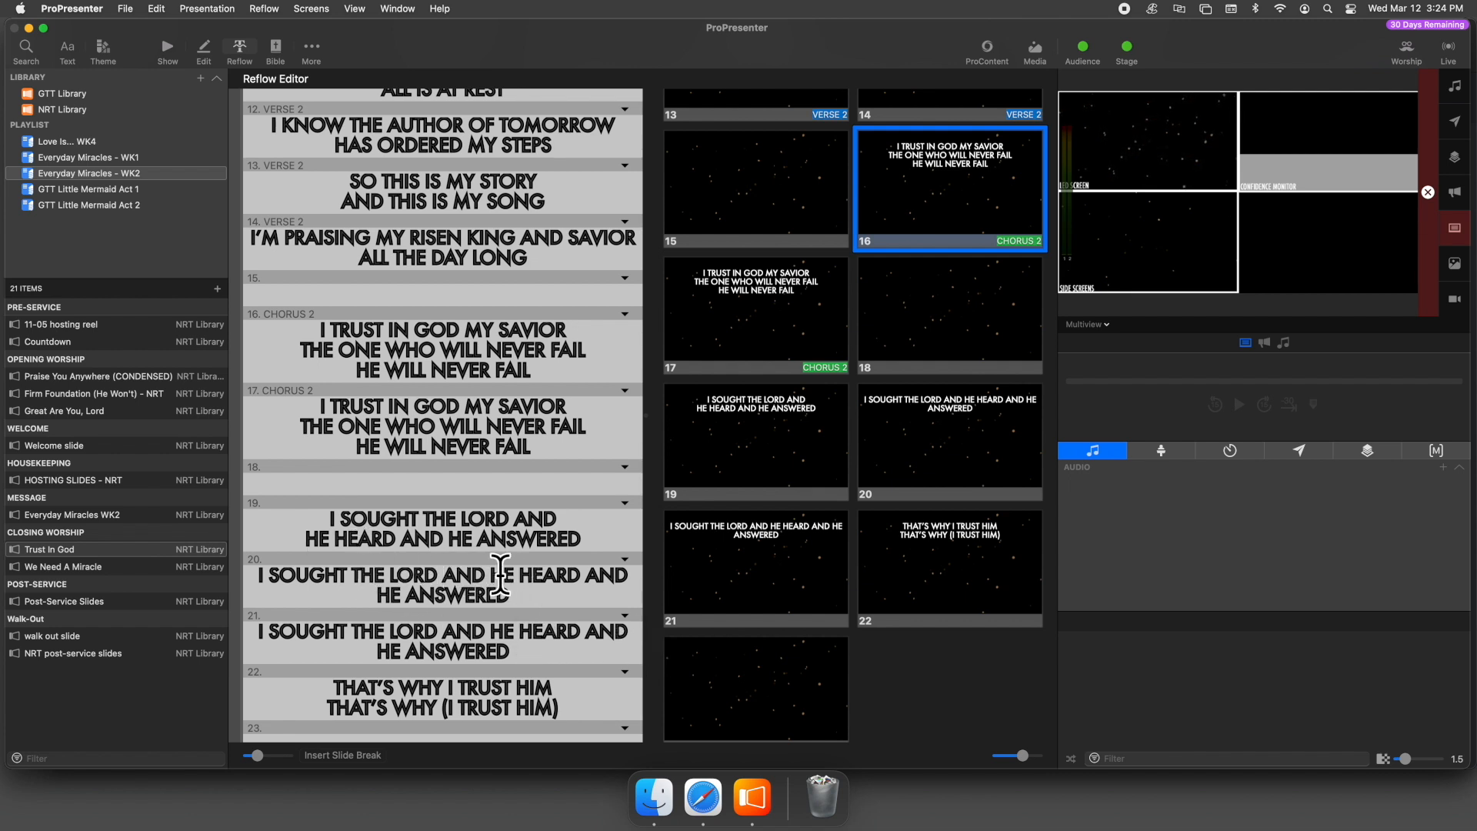
key("Return")
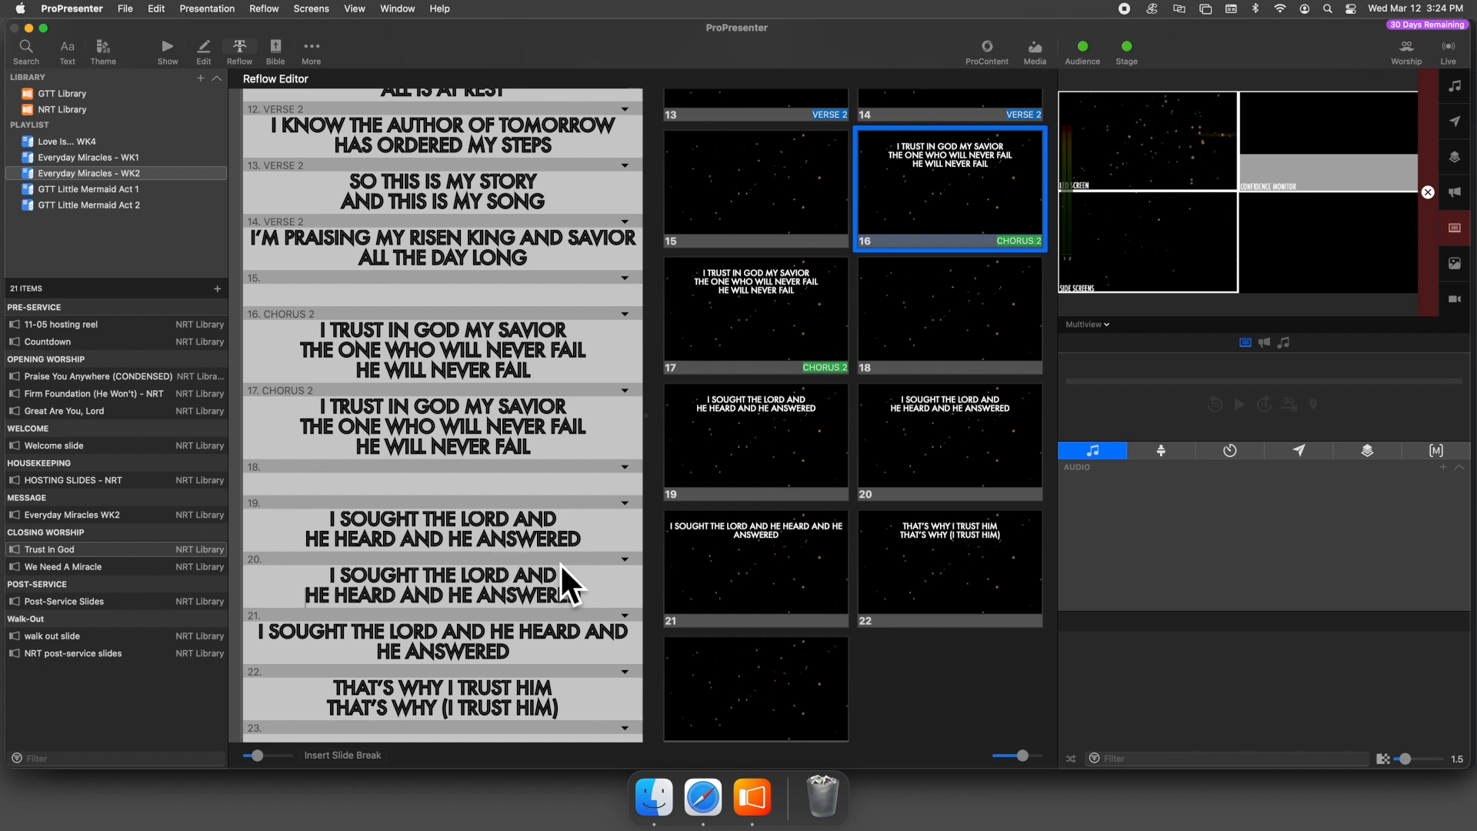
scroll(560, 563, "down", 2)
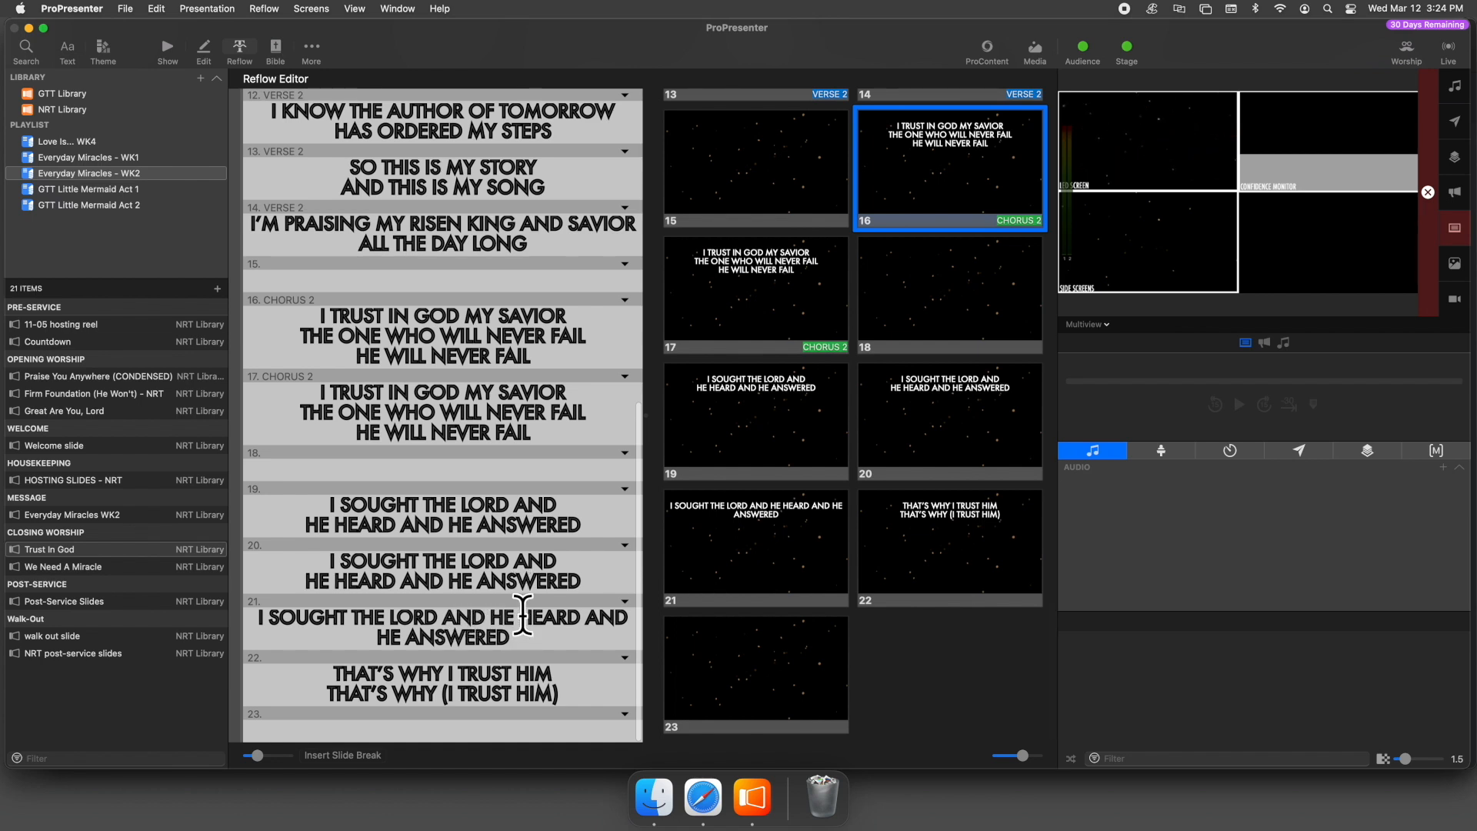
key("Return")
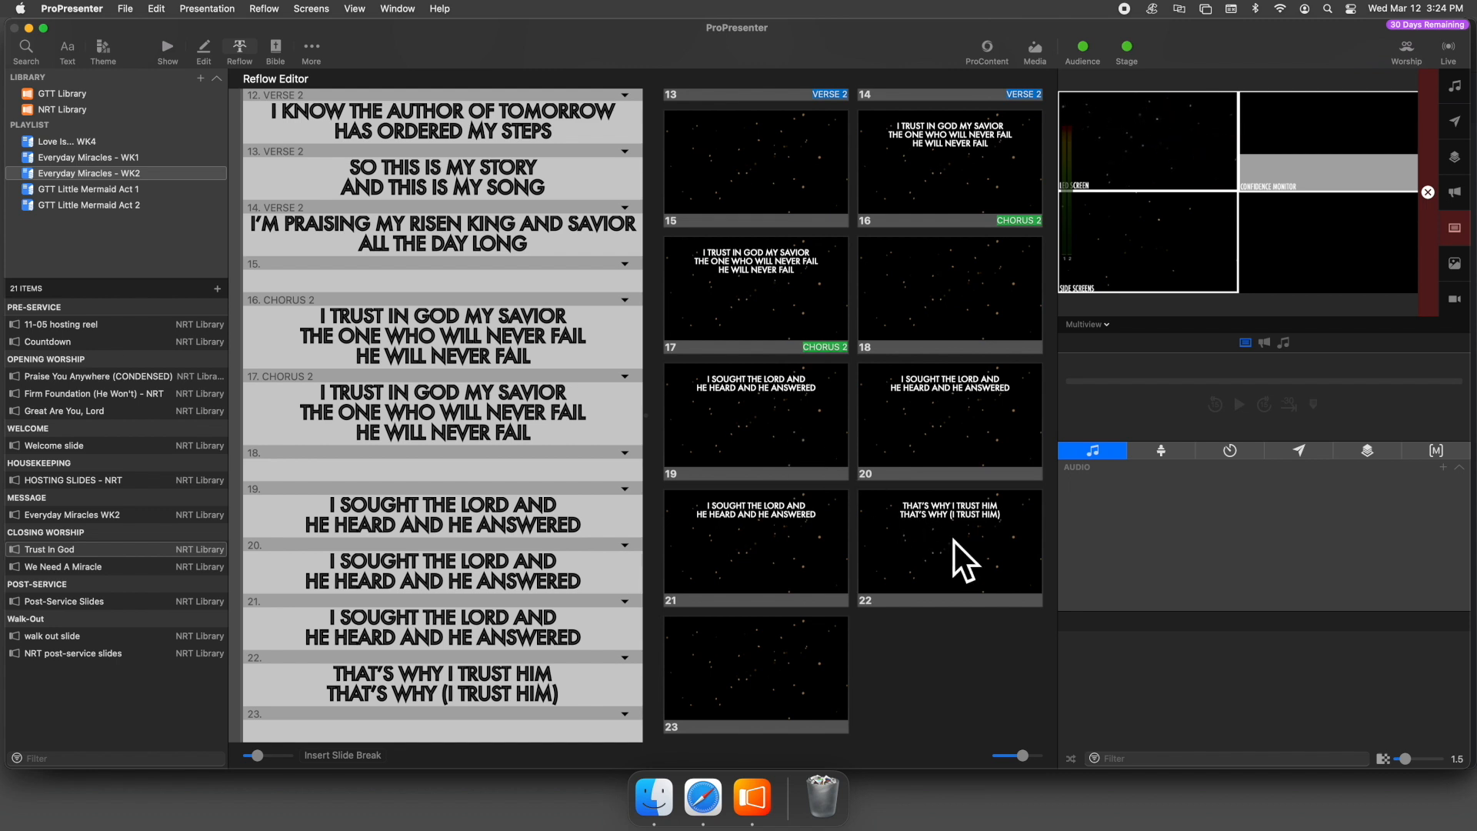
Label the four bridge slides, numbers 19 to 22, as BRIDGE 1 and clear the slide selection
left_click(992, 557, "shift")
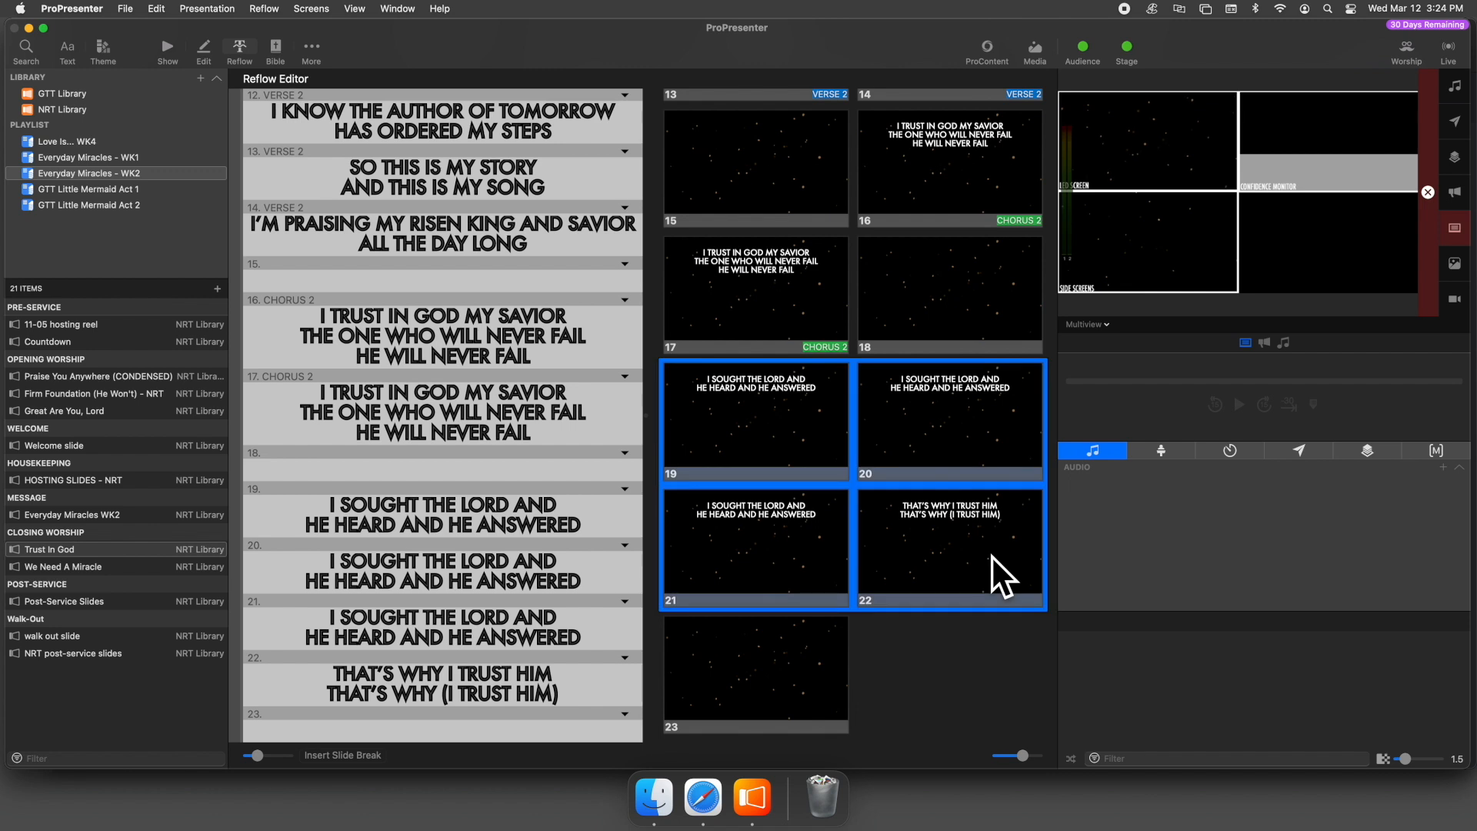
right_click(991, 556)
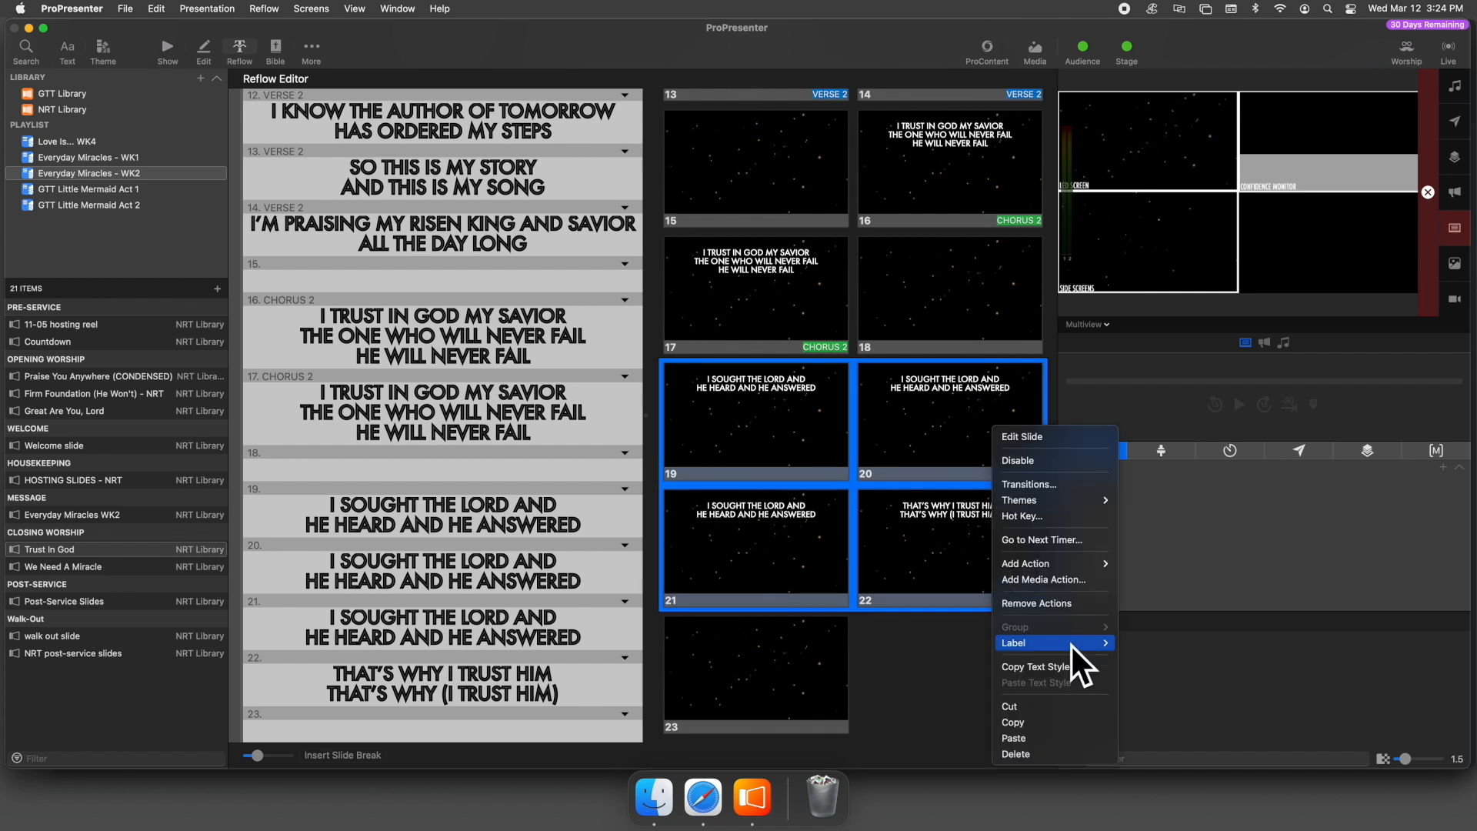
mouse_move(1069, 643)
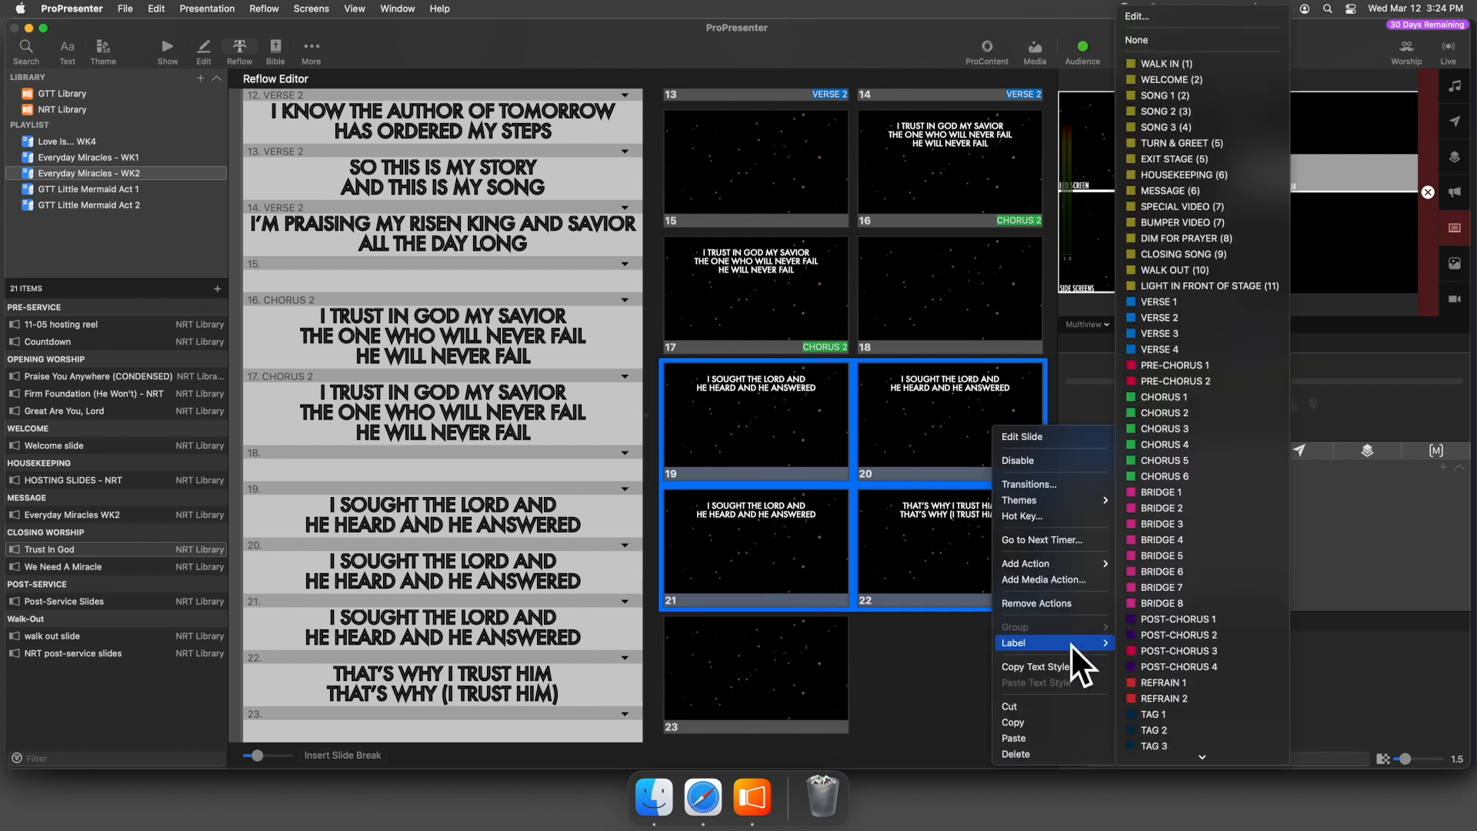
left_click(1204, 493)
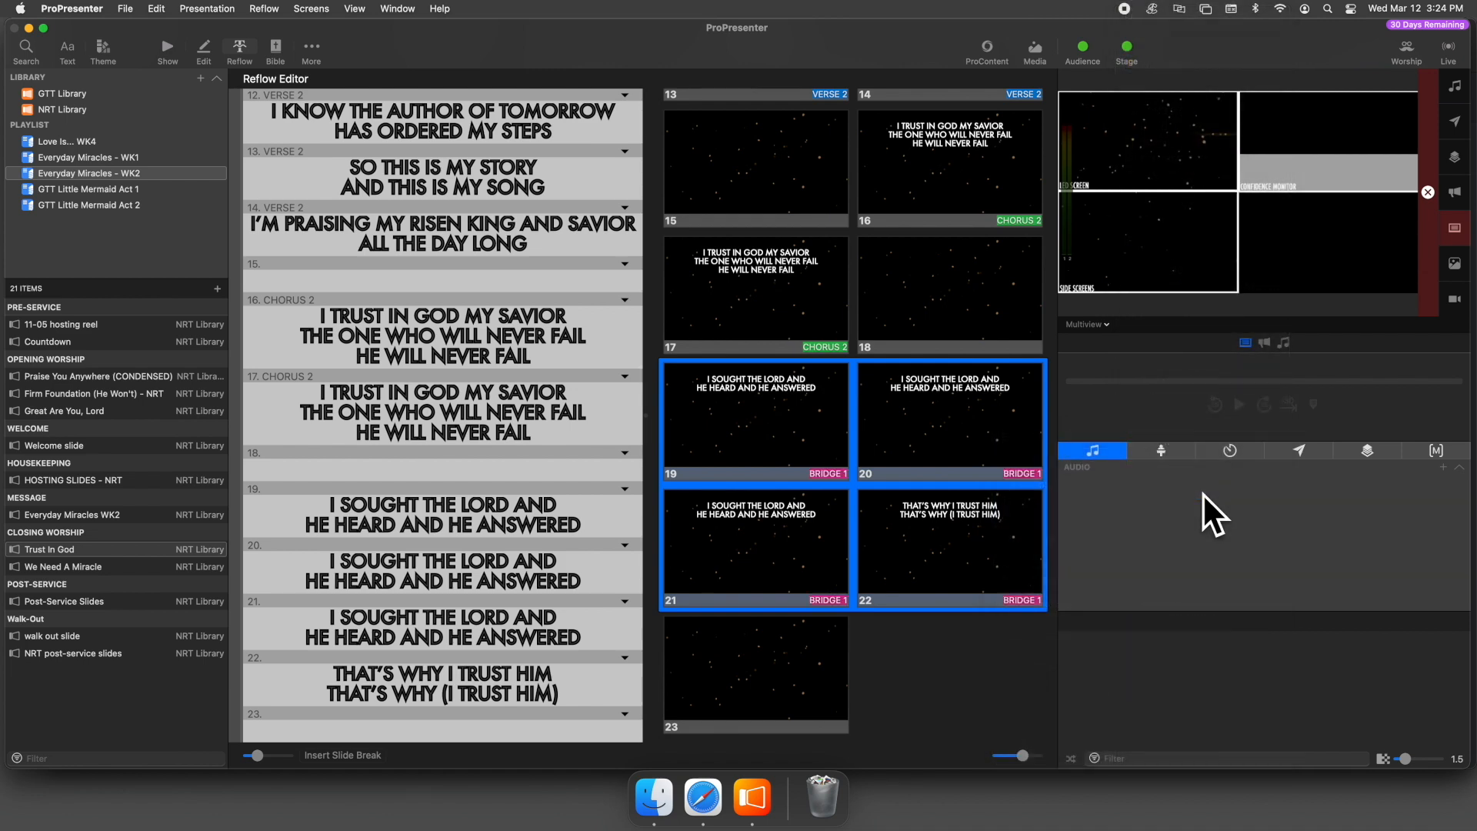
left_click(648, 605)
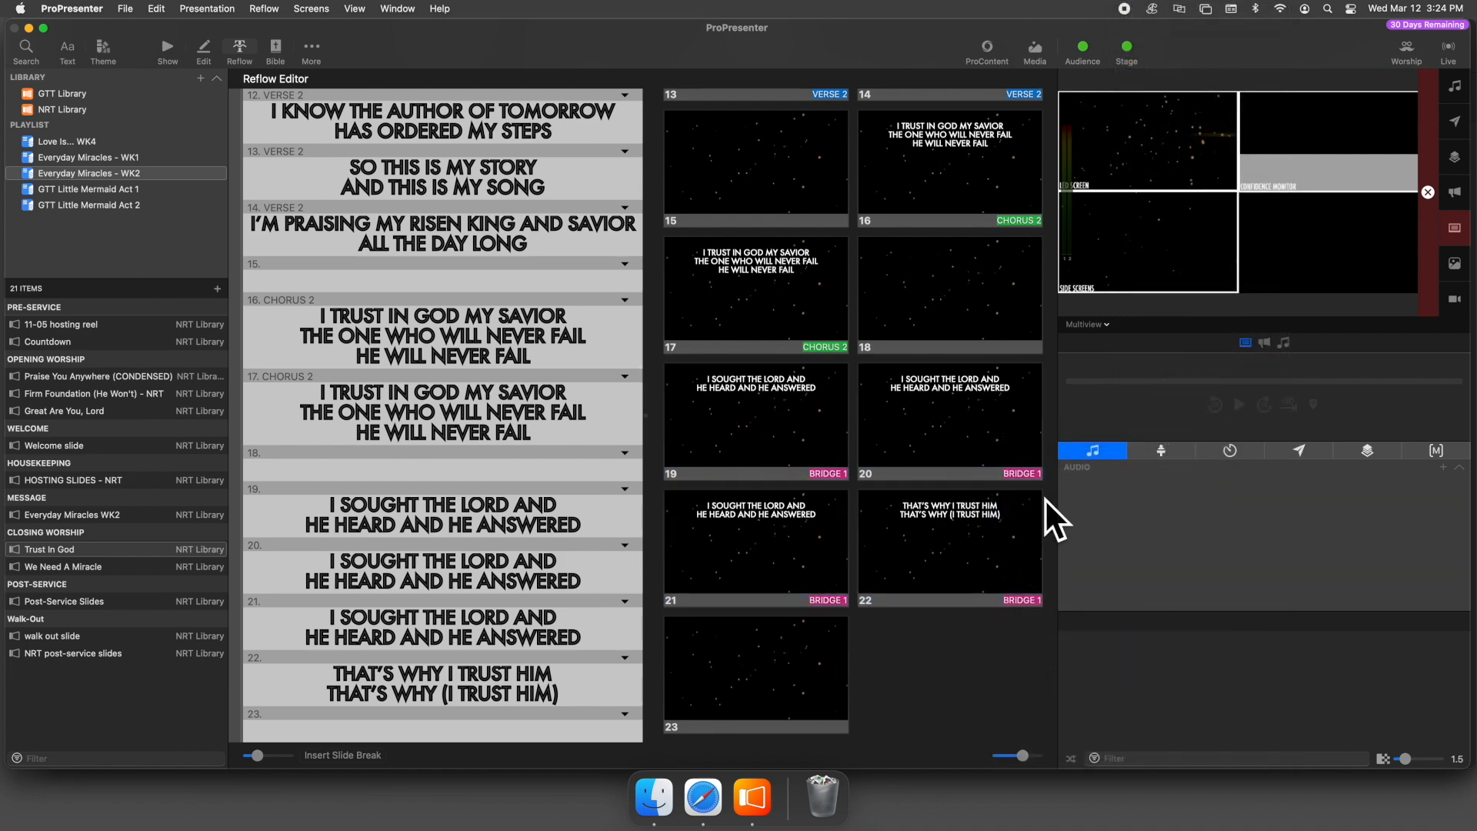
scroll(901, 481, "up", 5)
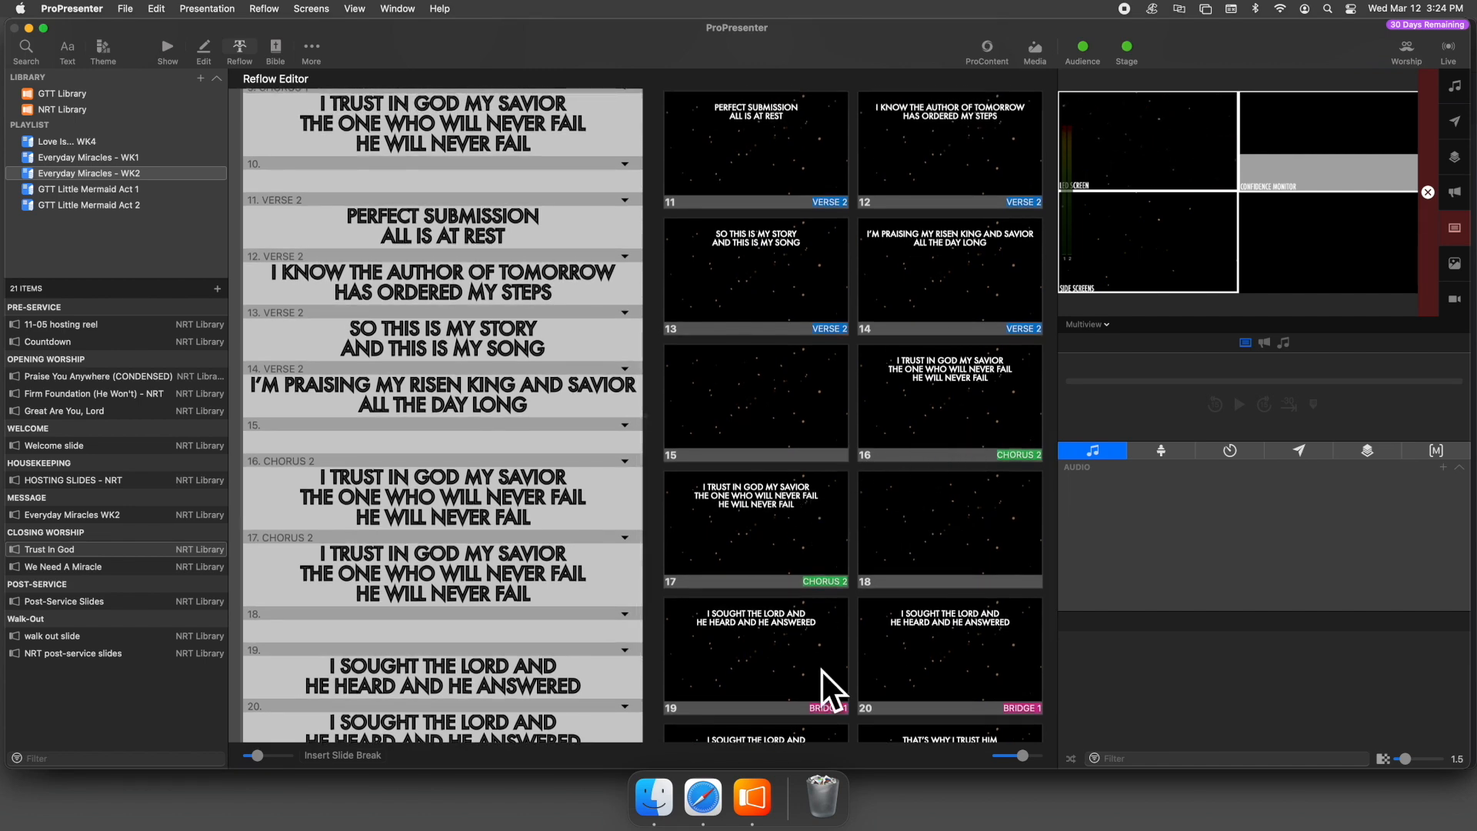
scroll(897, 479, "up", 5)
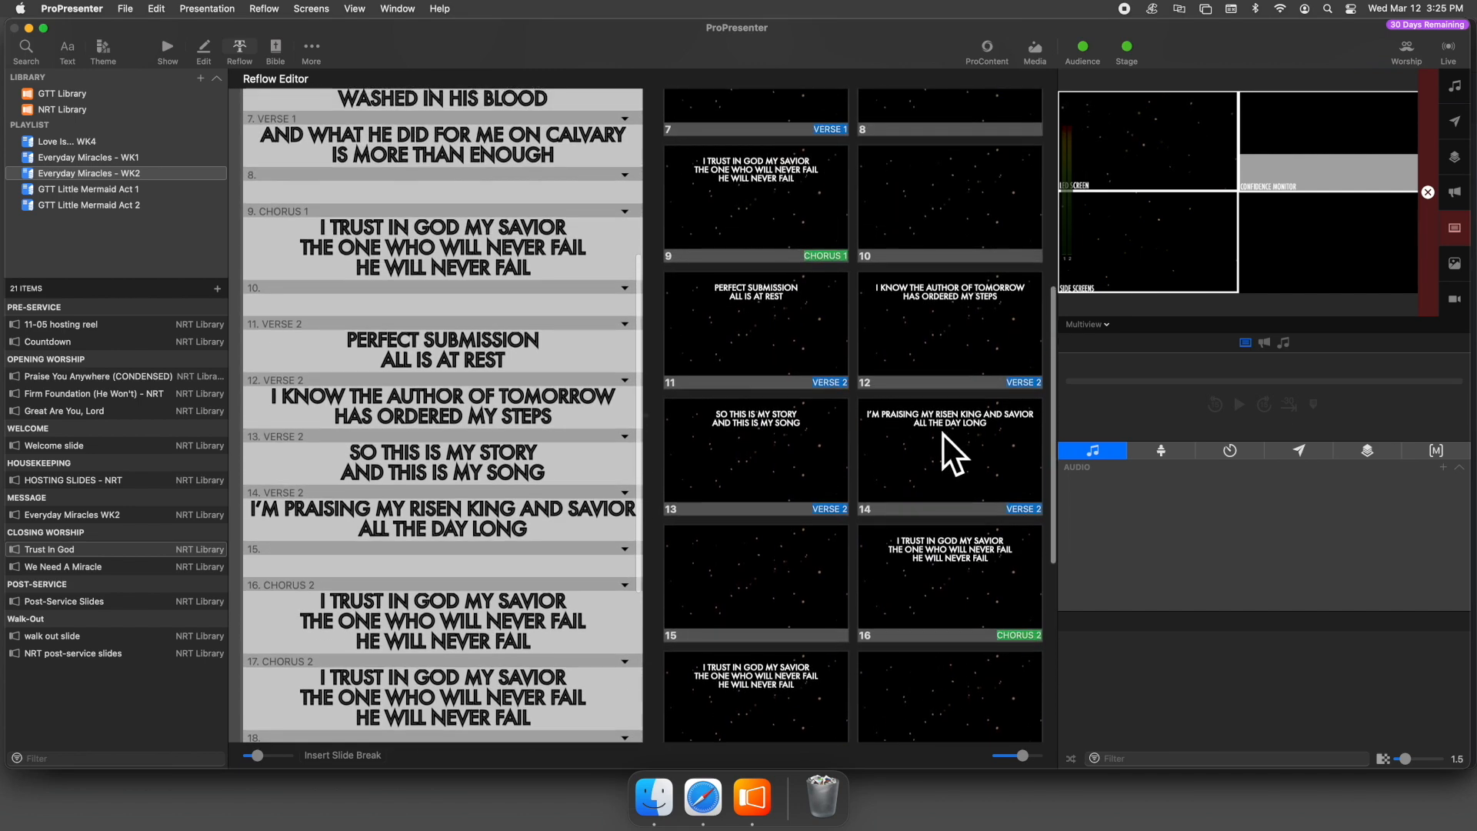
scroll(886, 483, "down", 6)
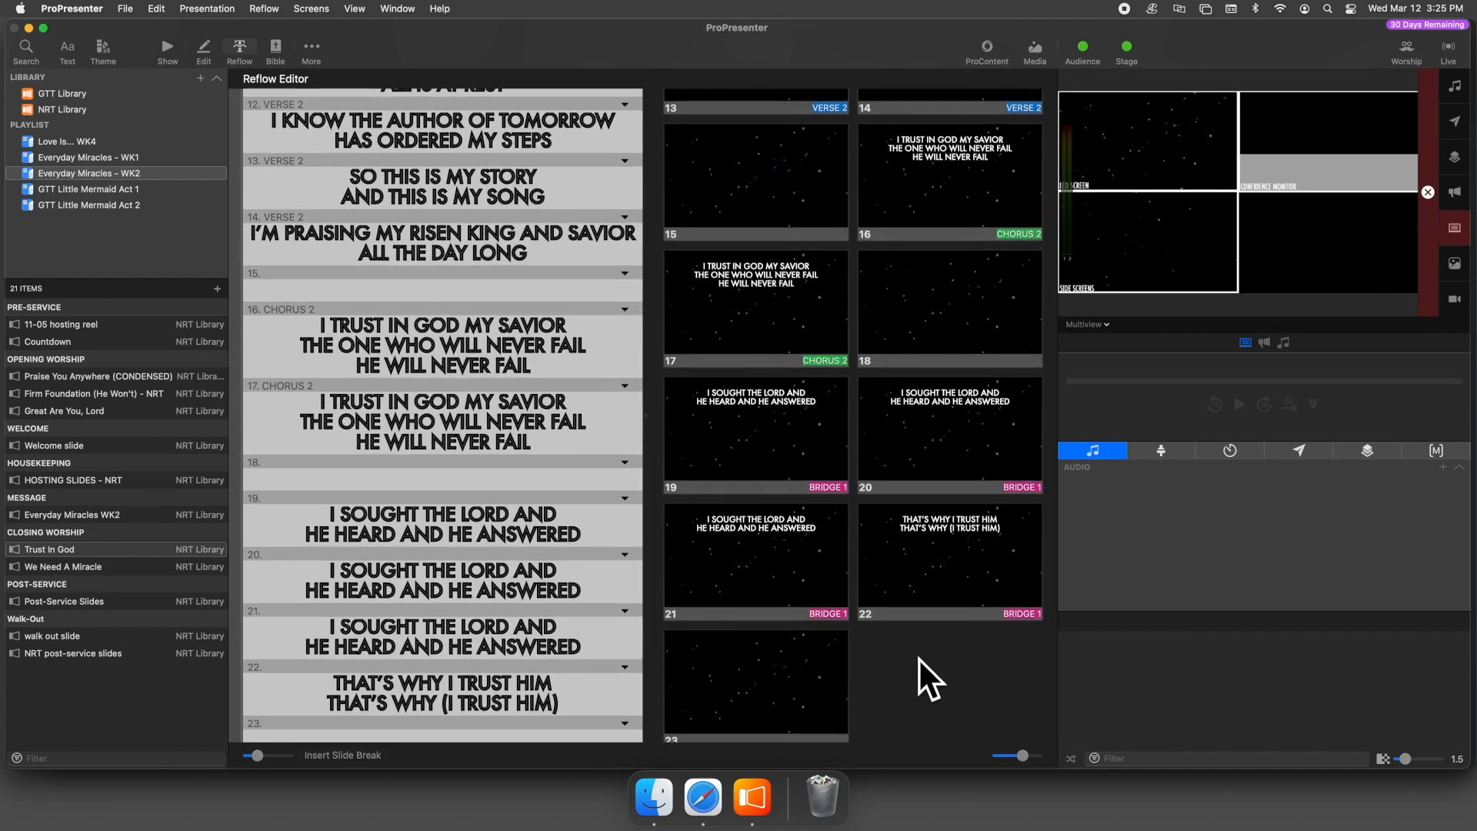
scroll(896, 579, "up", 3)
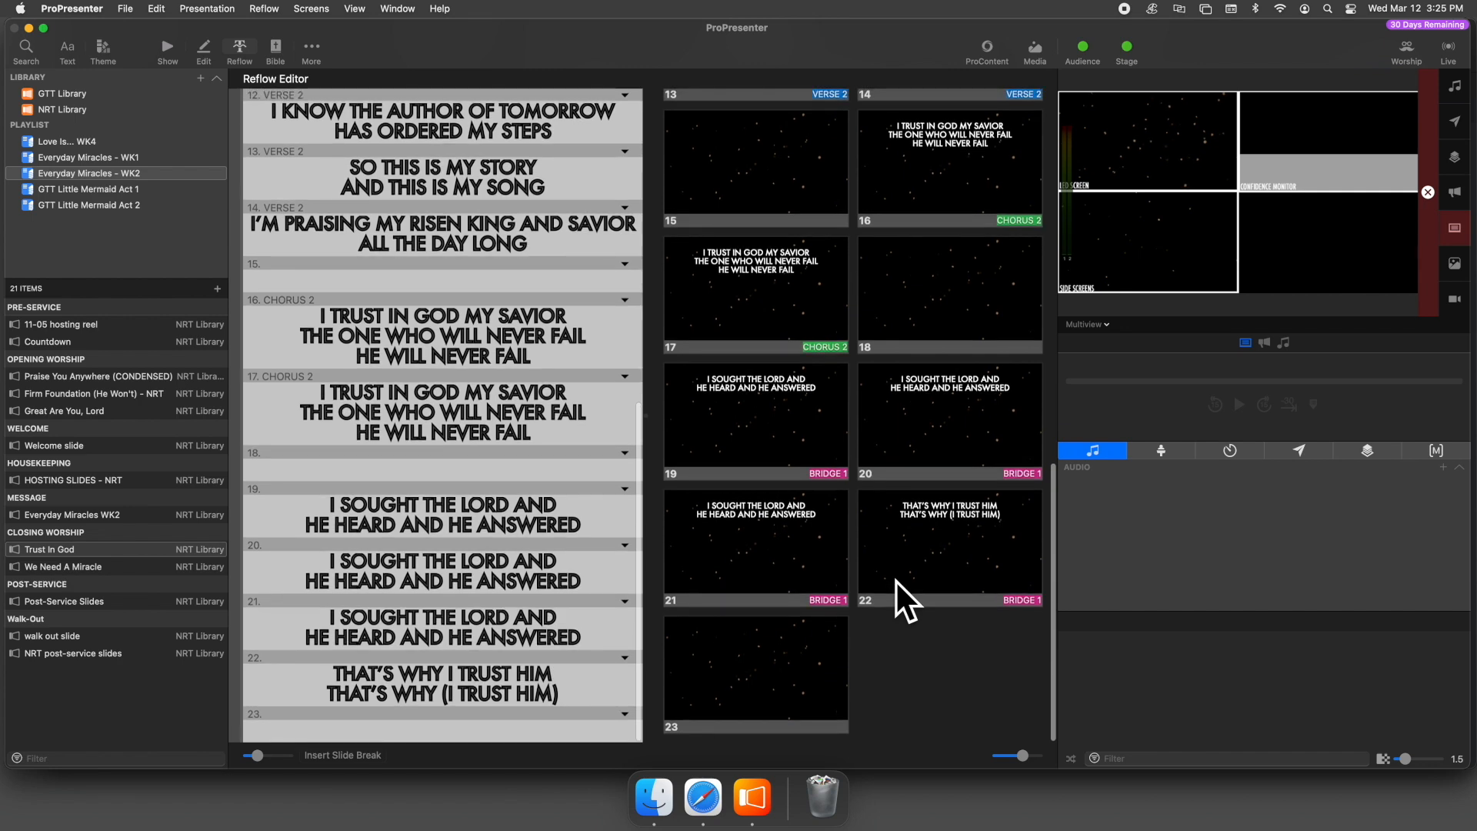
Add a Stage action to all slides of the song, with the Confidence layout set to NRT - Lyrics
scroll(895, 579, "up", 10)
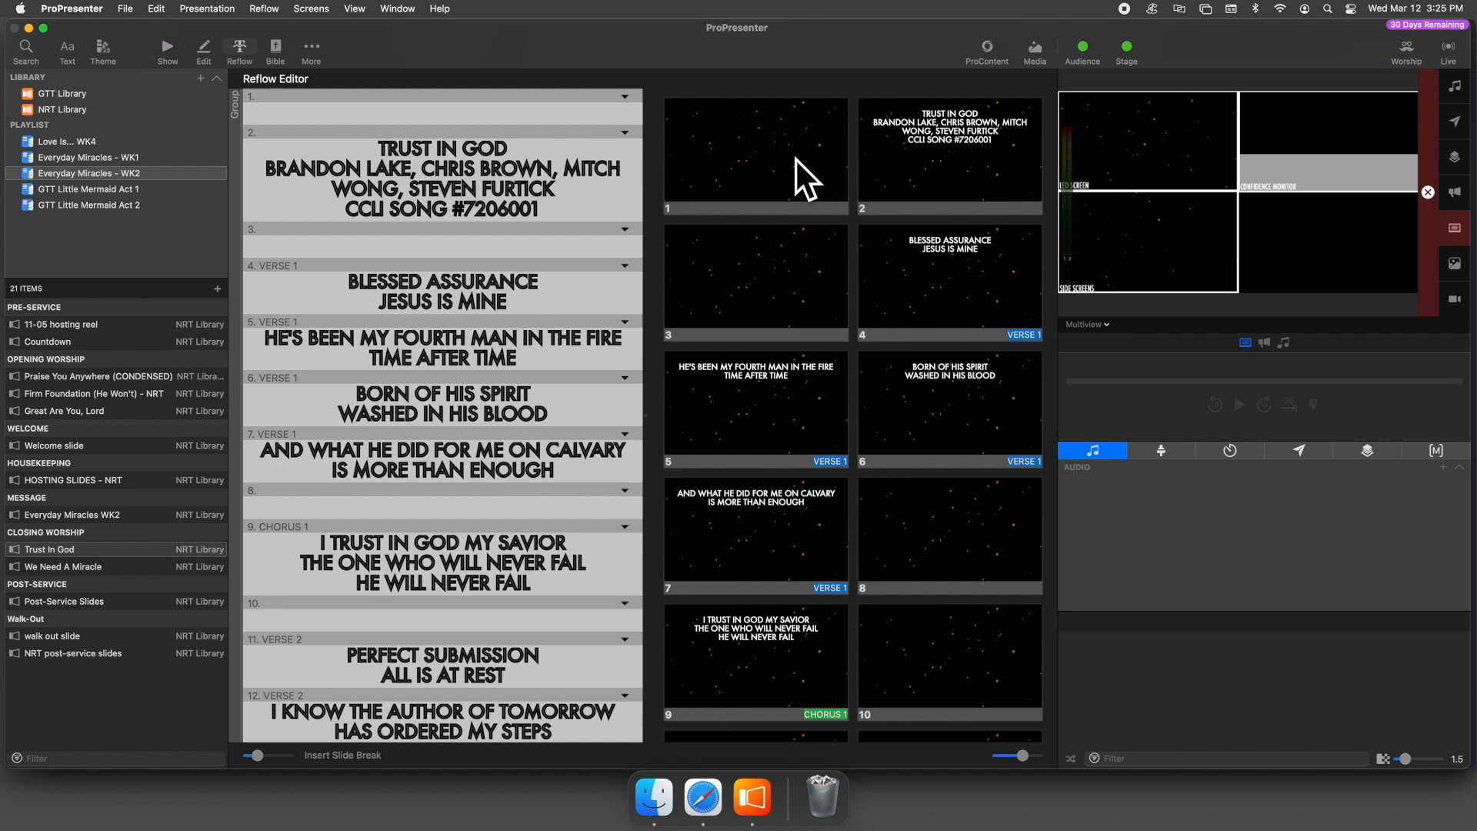
key("super+a")
right_click(796, 160)
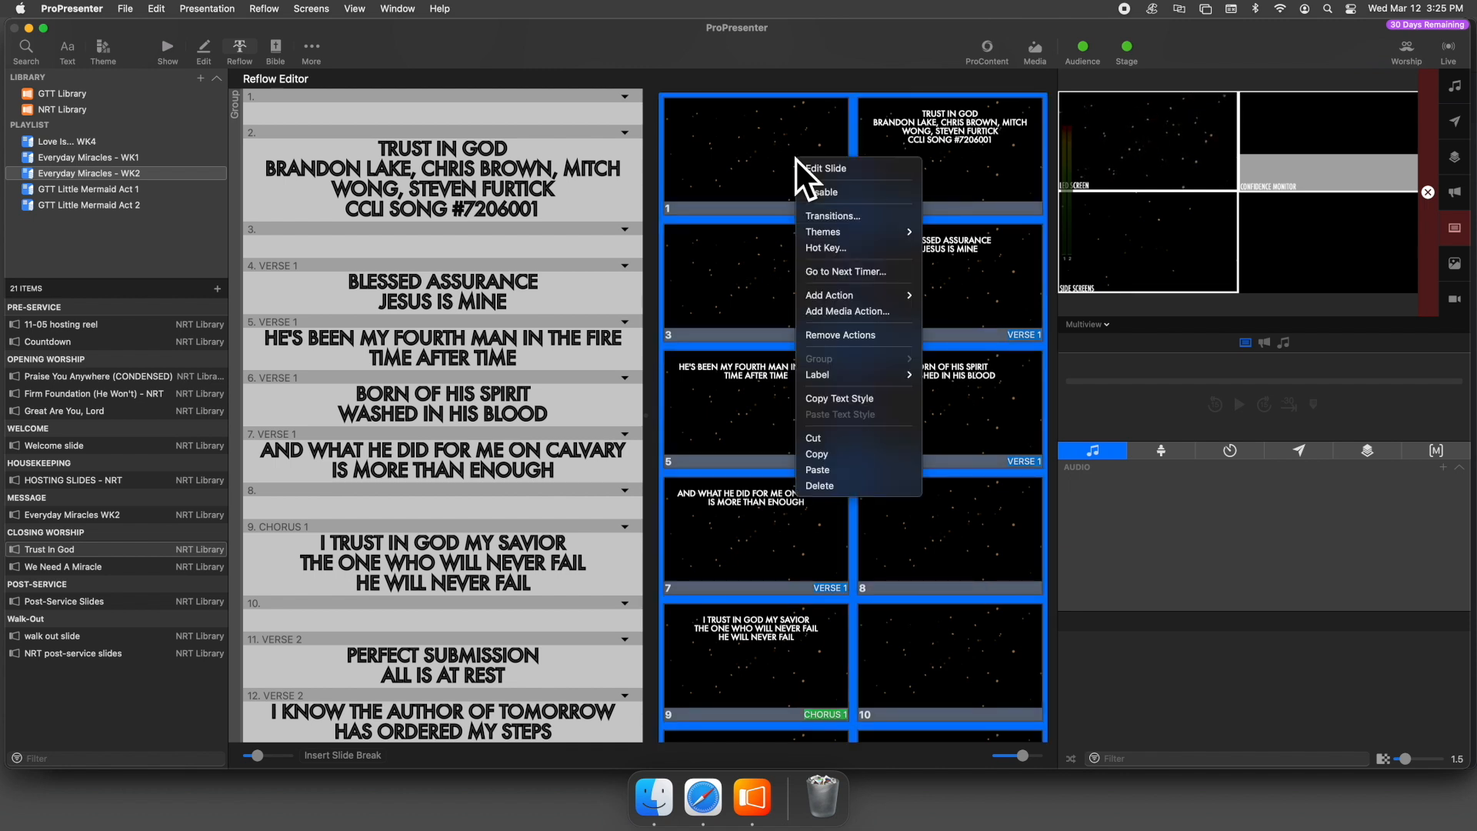
mouse_move(899, 289)
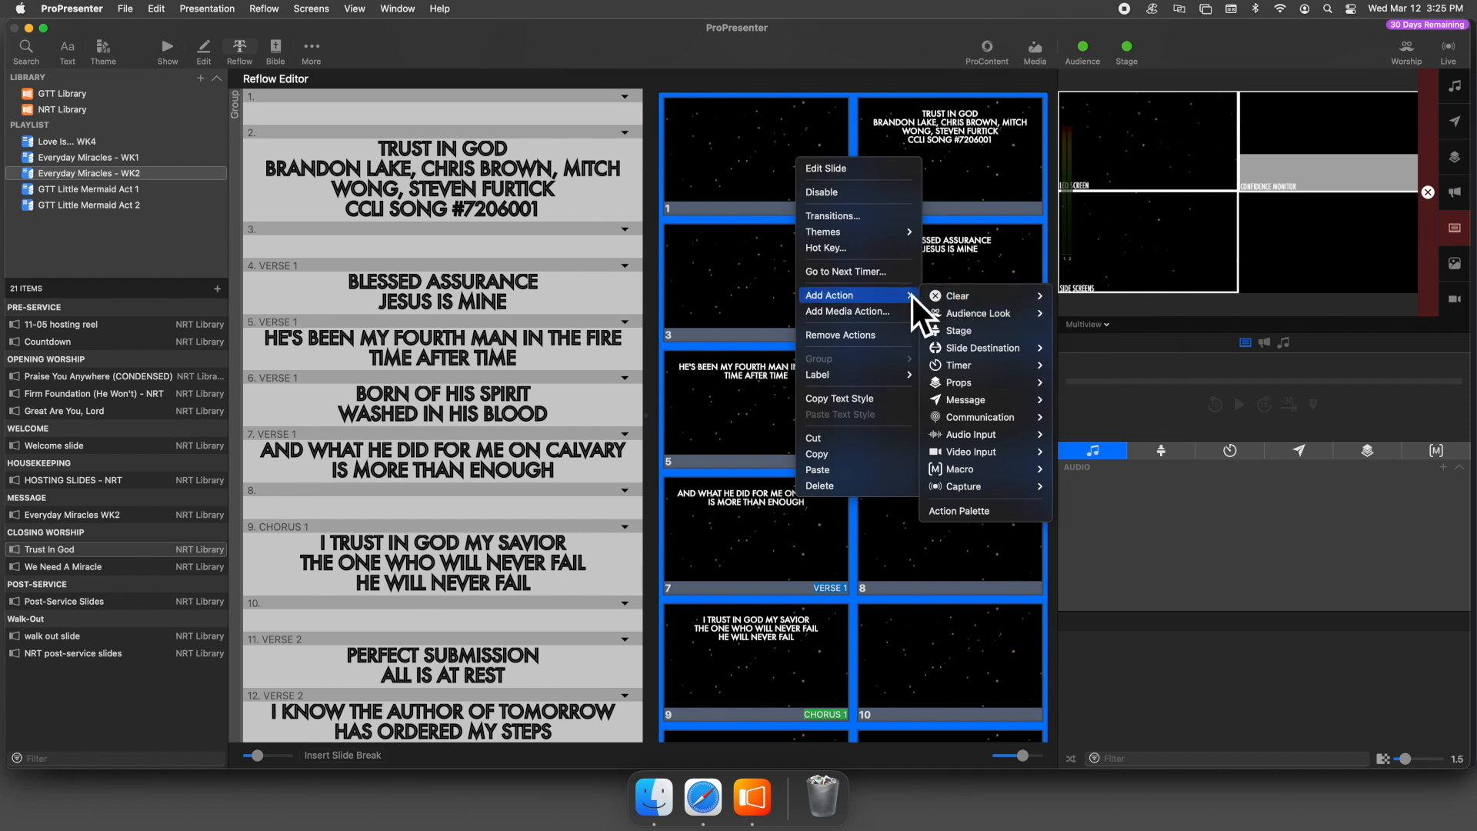
left_click(982, 330)
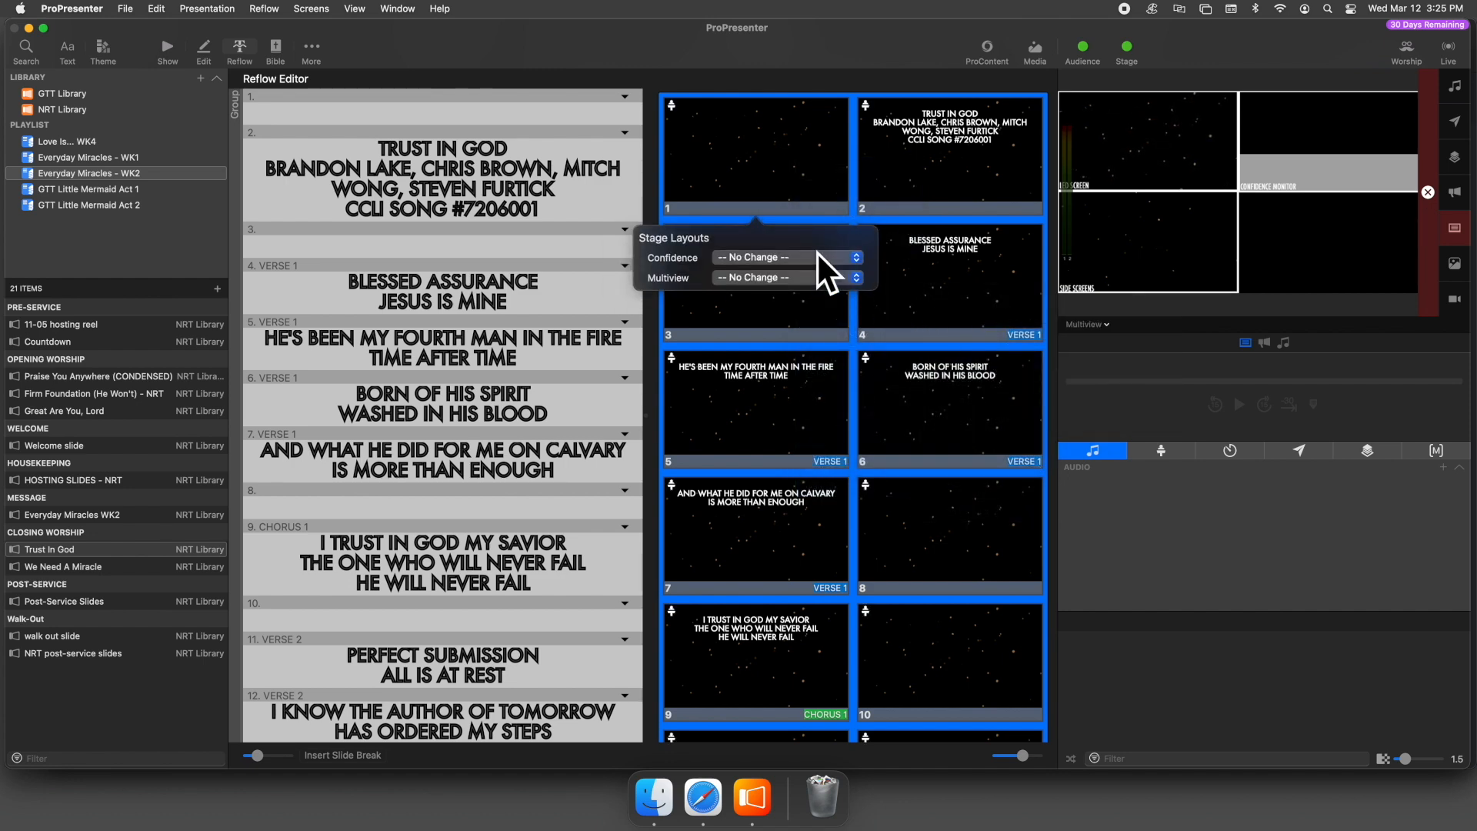
left_click(813, 256)
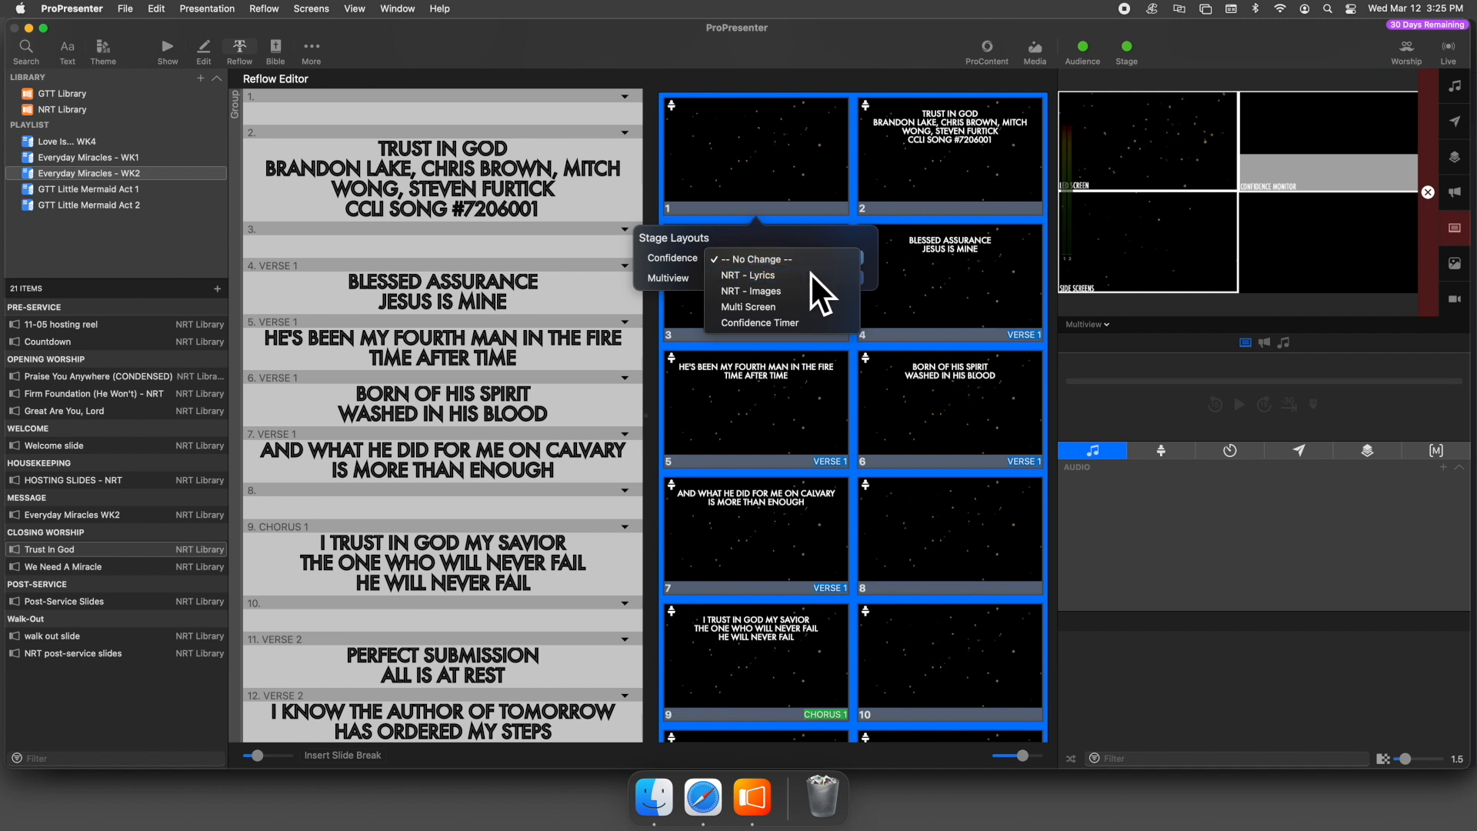
left_click(810, 272)
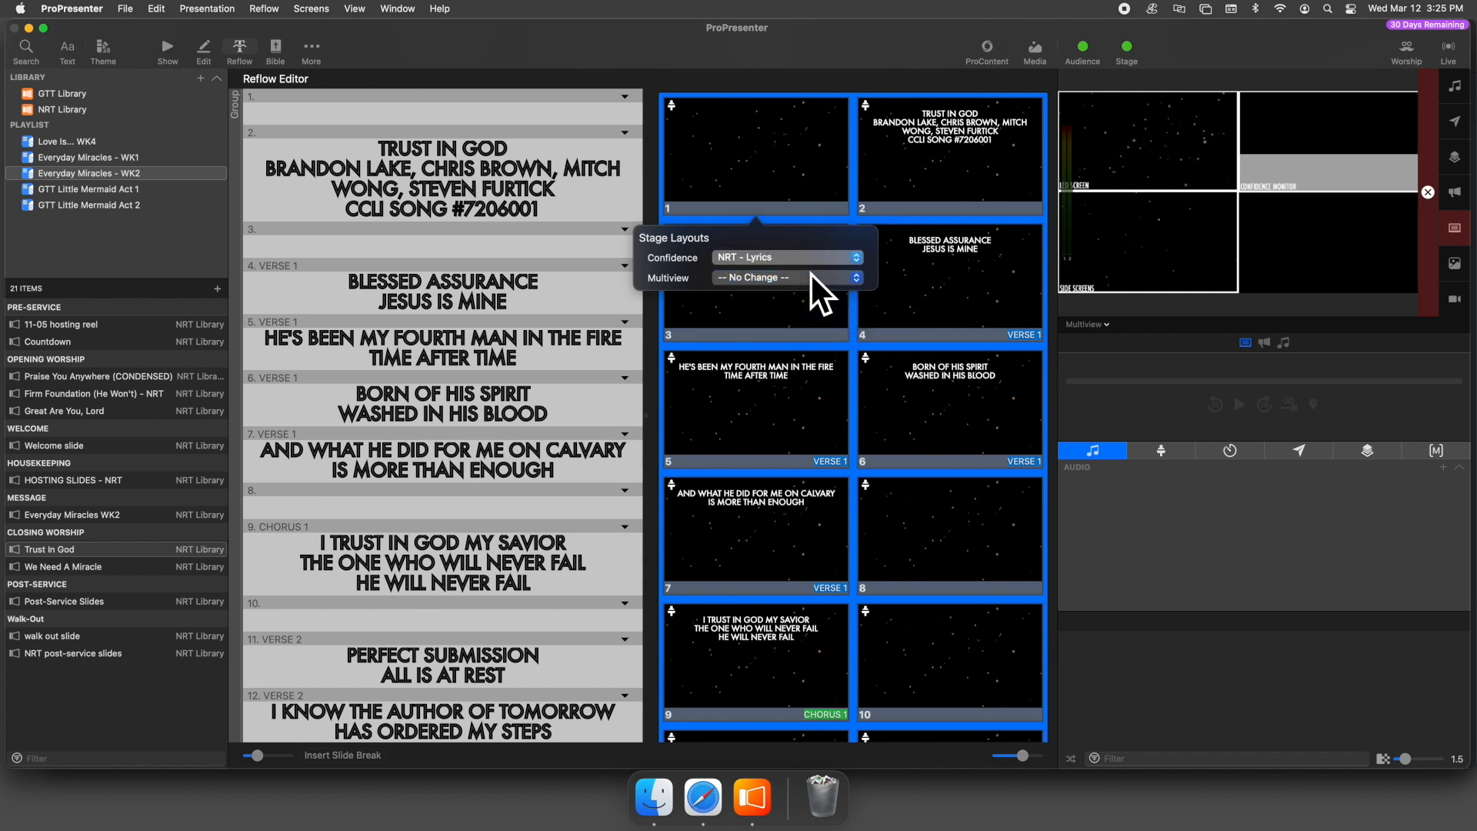
Add the Worship audience look action to all slides and clear the selection
right_click(911, 162)
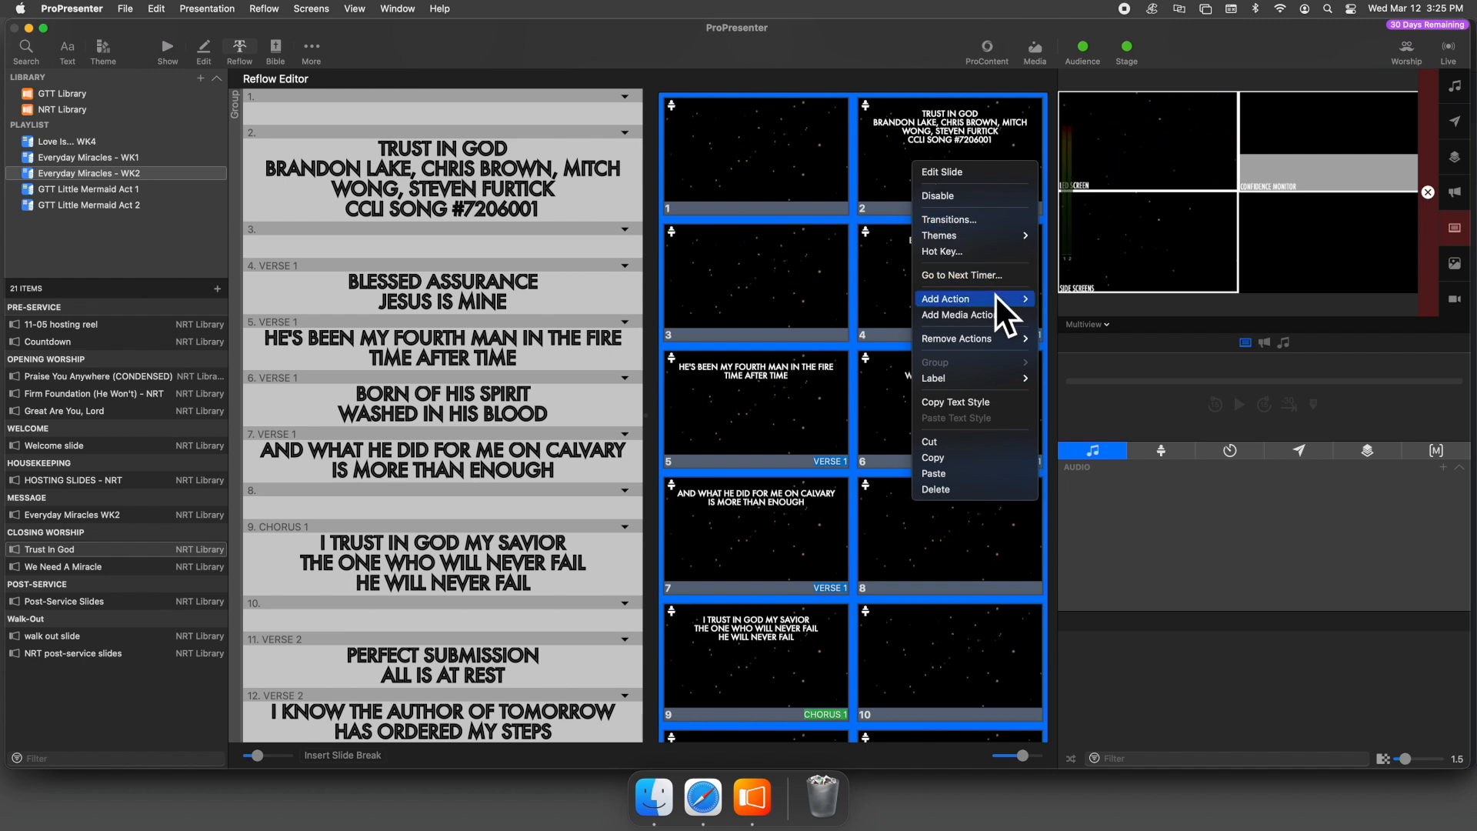
mouse_move(995, 294)
mouse_move(1124, 311)
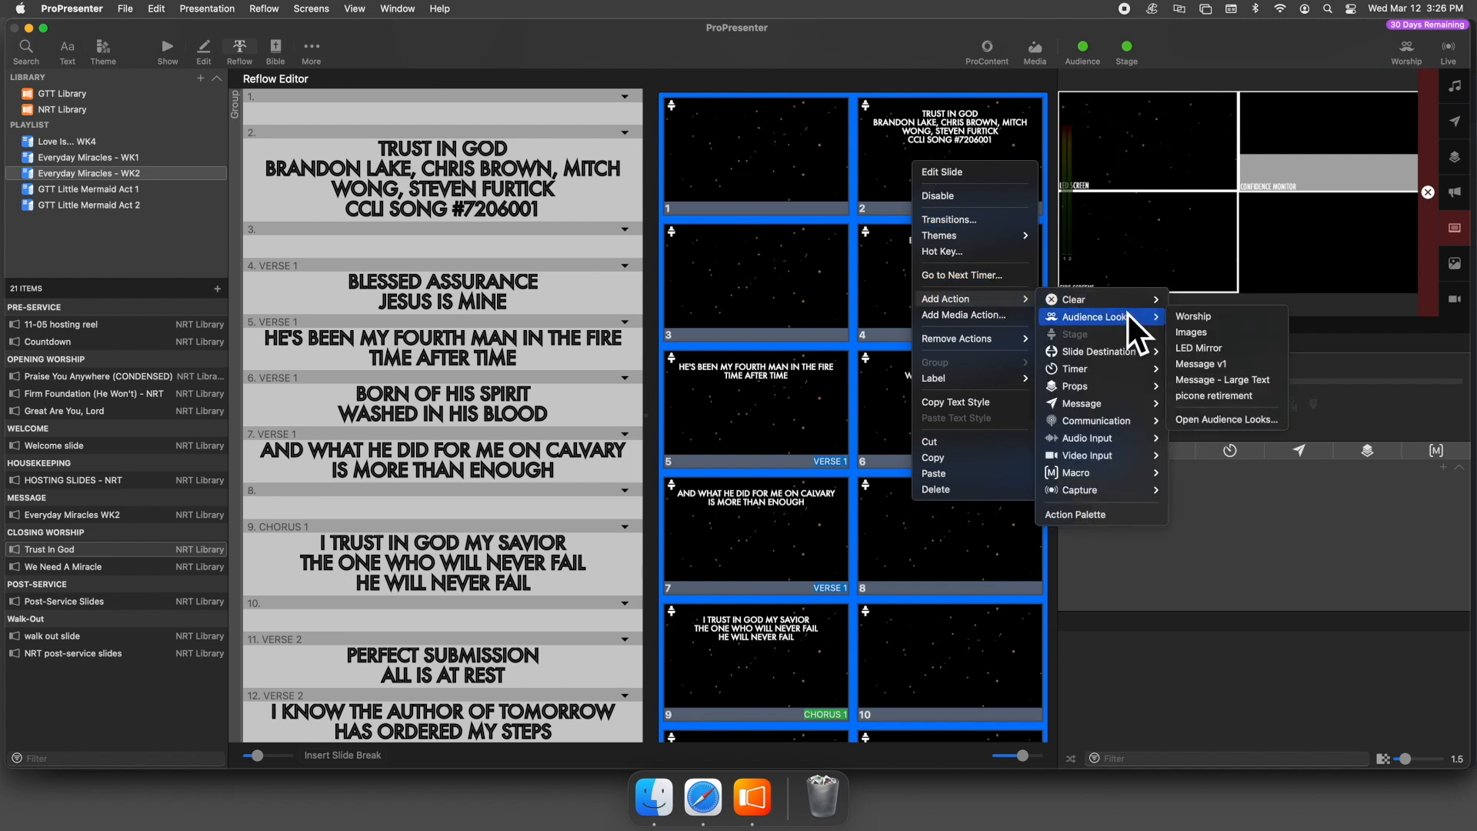
left_click(1244, 317)
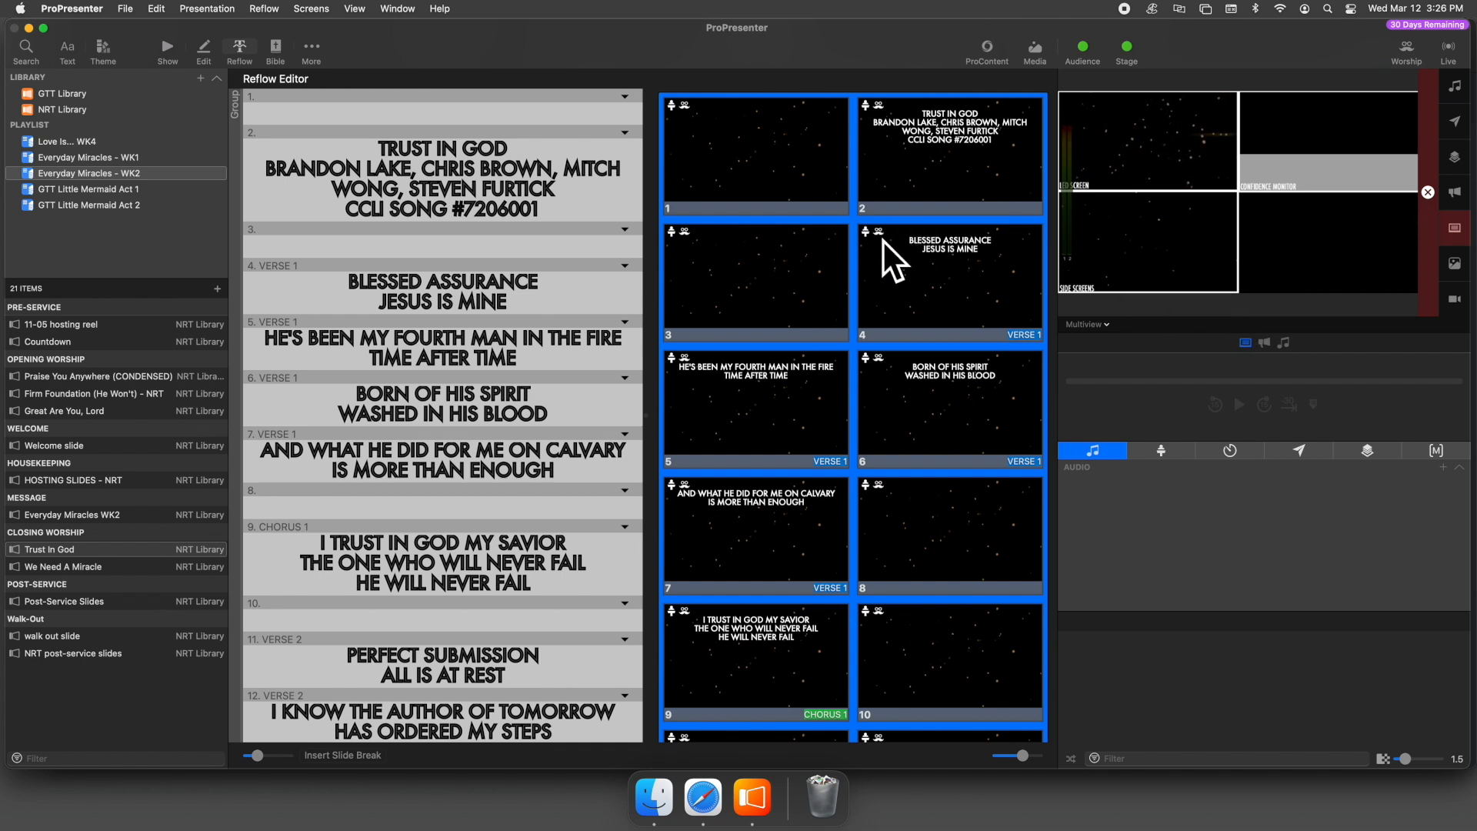
key("Escape")
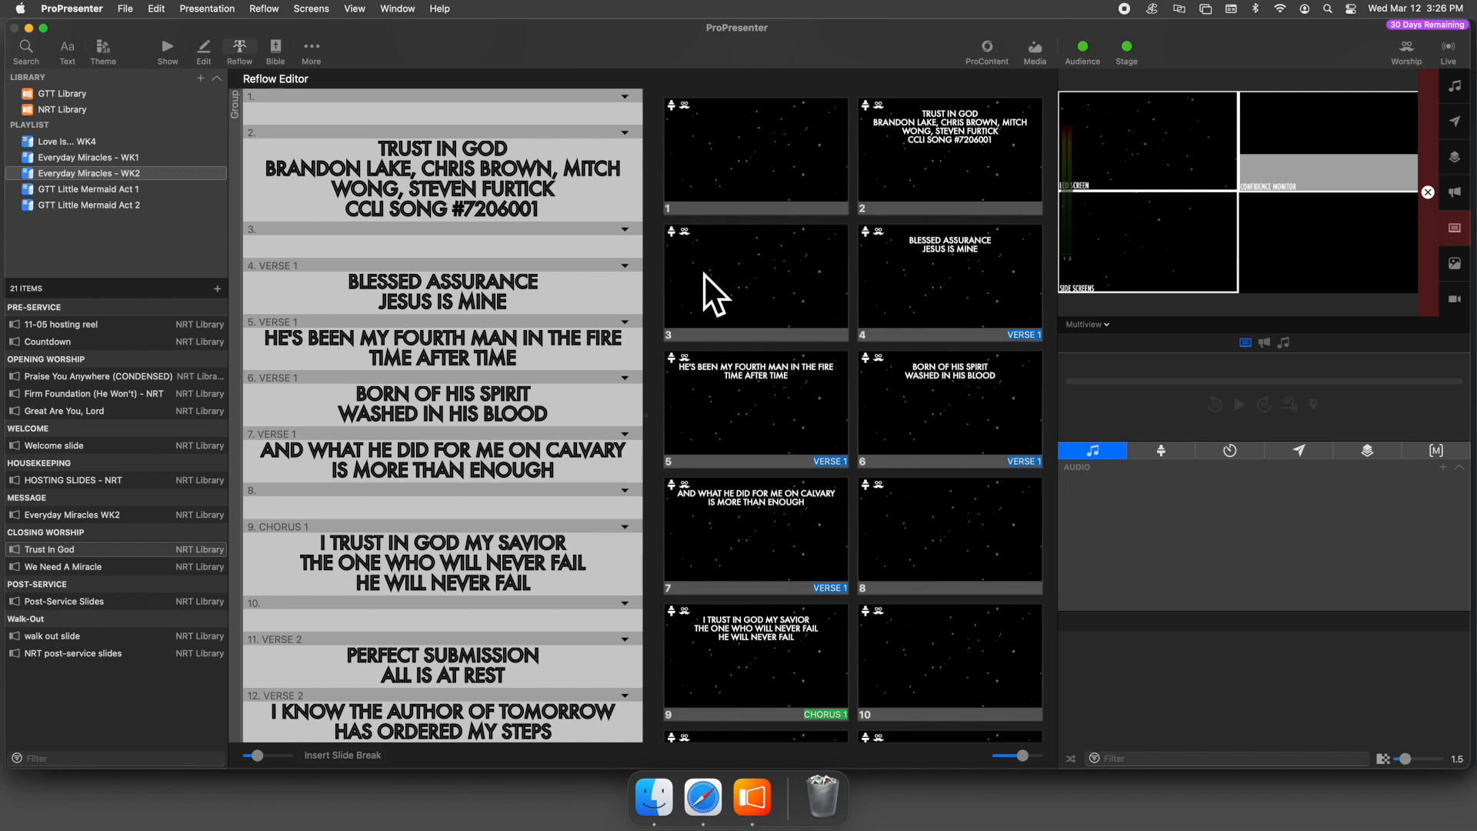
Switch from the reflow editor to the show view and send the Trust In God title slide, number 2, live
left_click(907, 192)
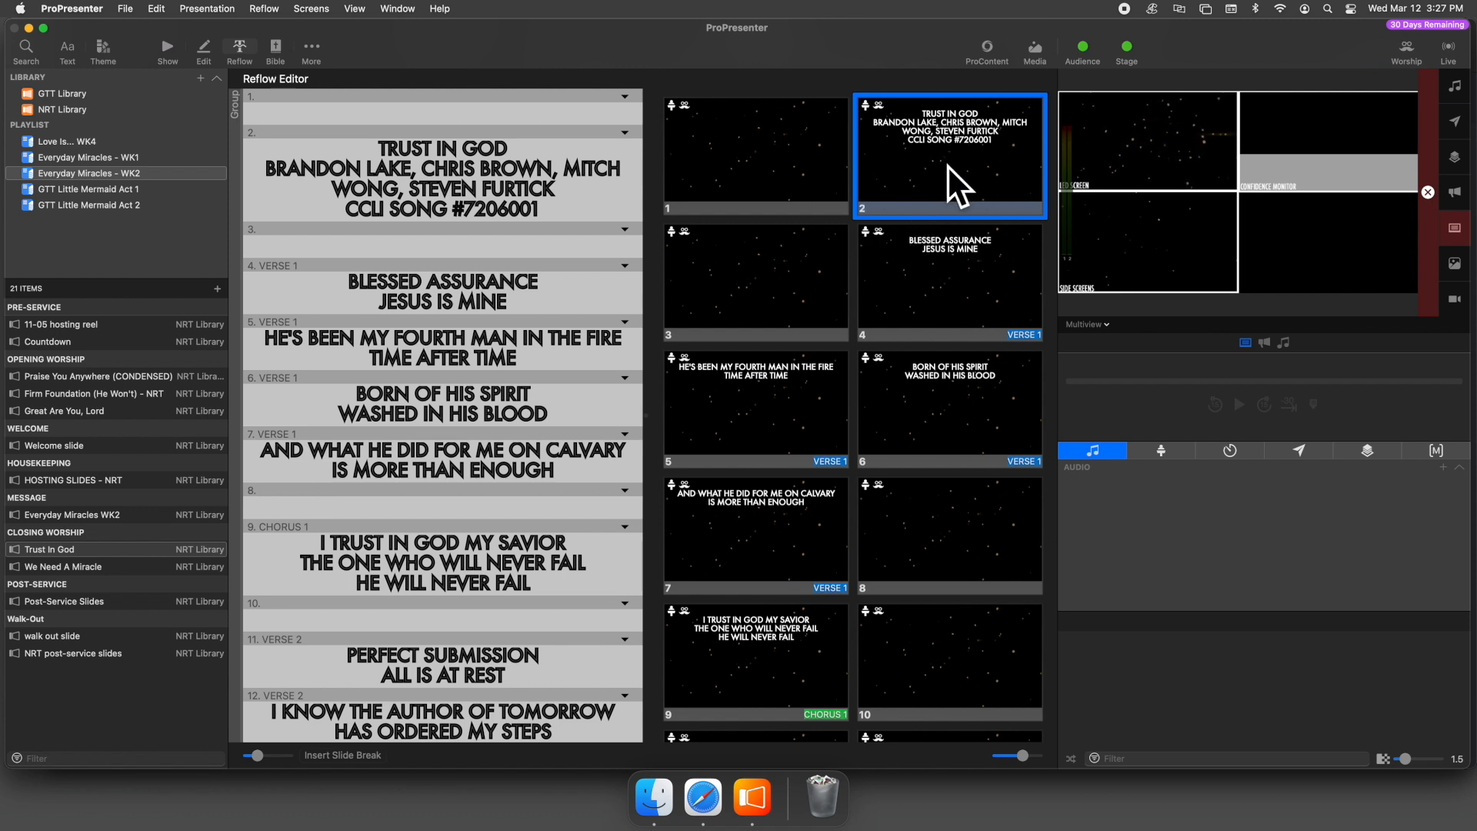
left_click(168, 45)
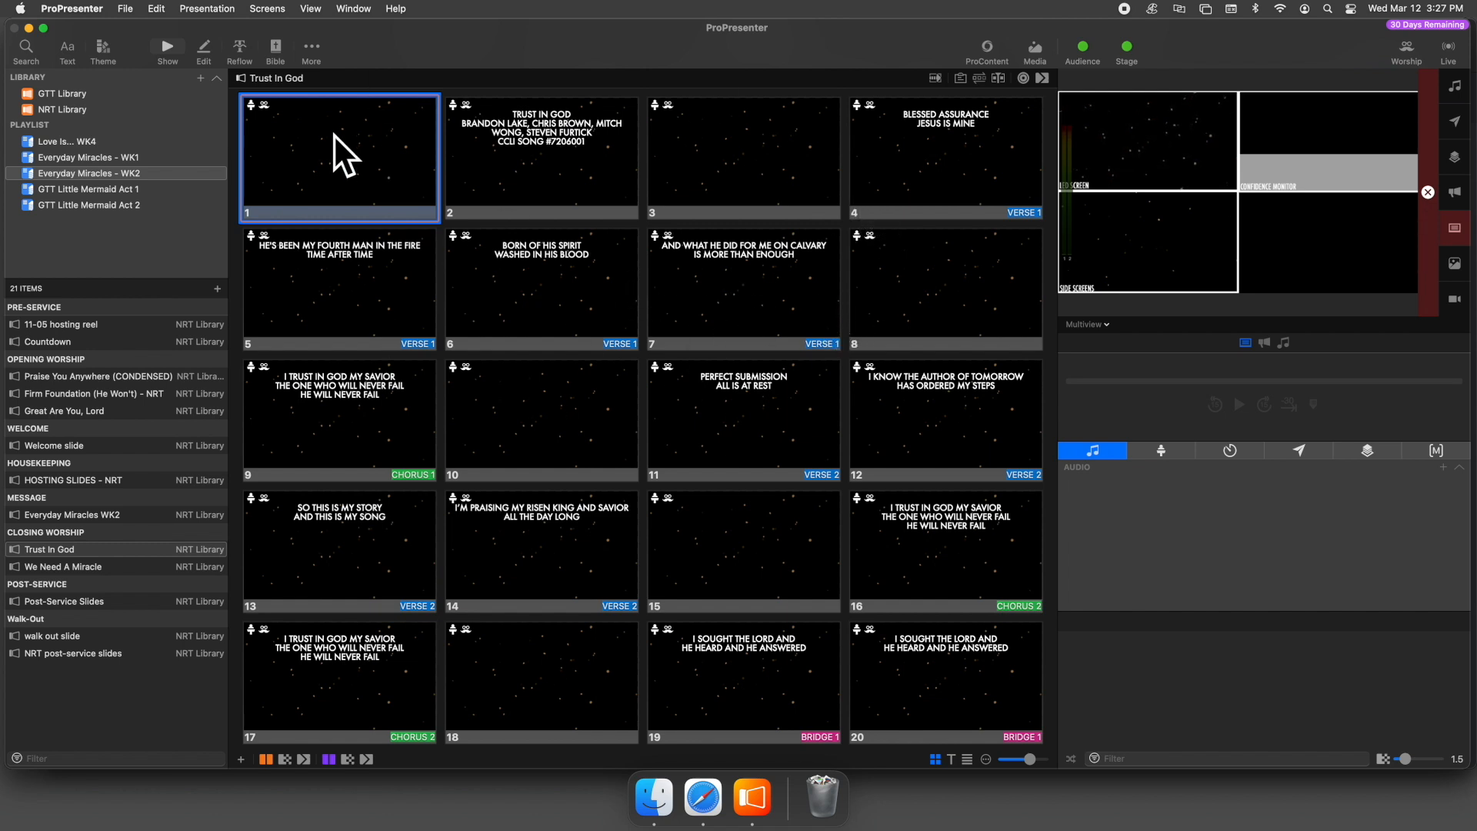
left_click(542, 150)
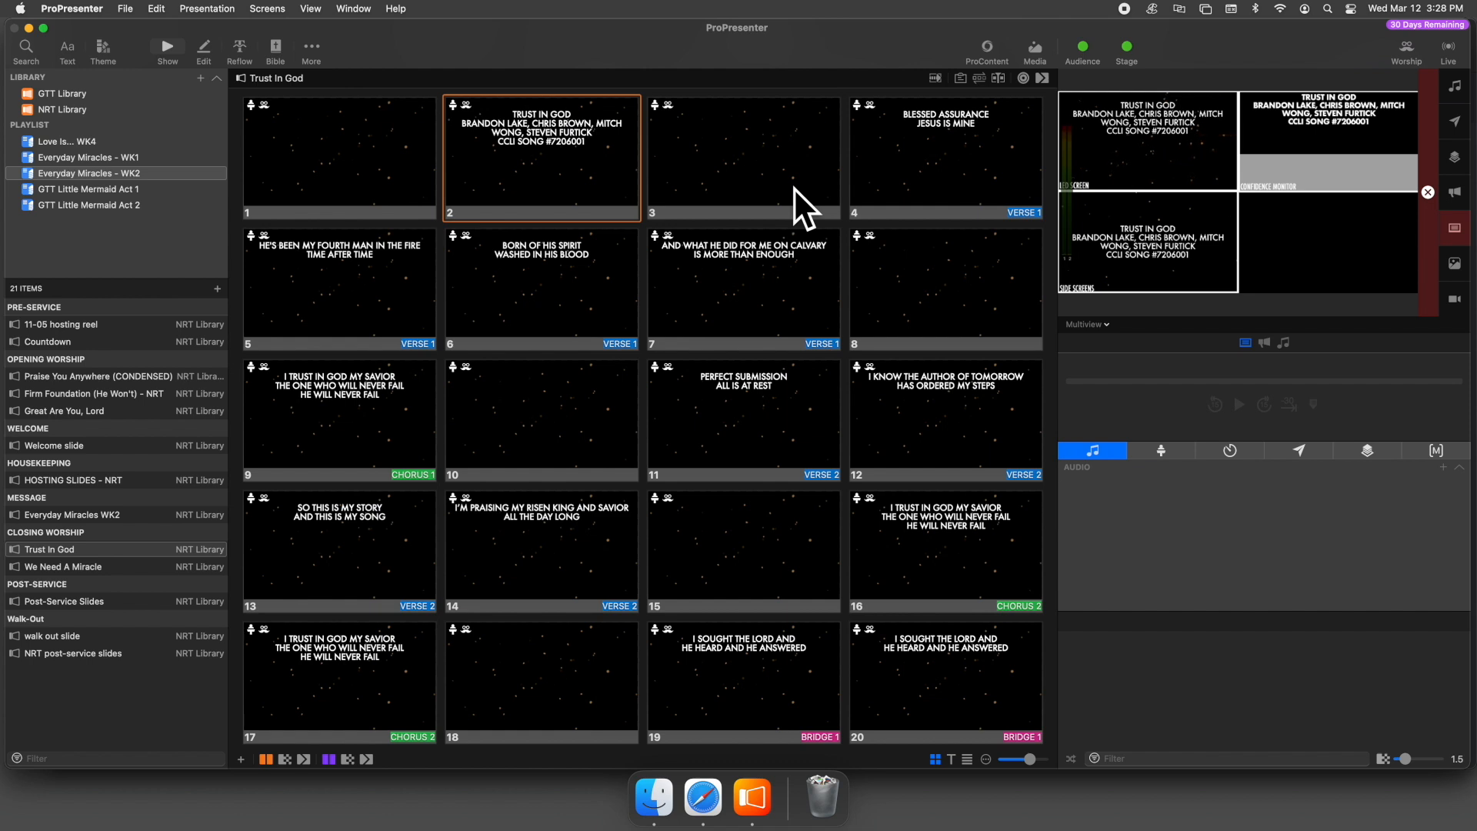
Send slides 3 to 8 of Trust In God live in order and check each on the audience and confidence previews
left_click(738, 154)
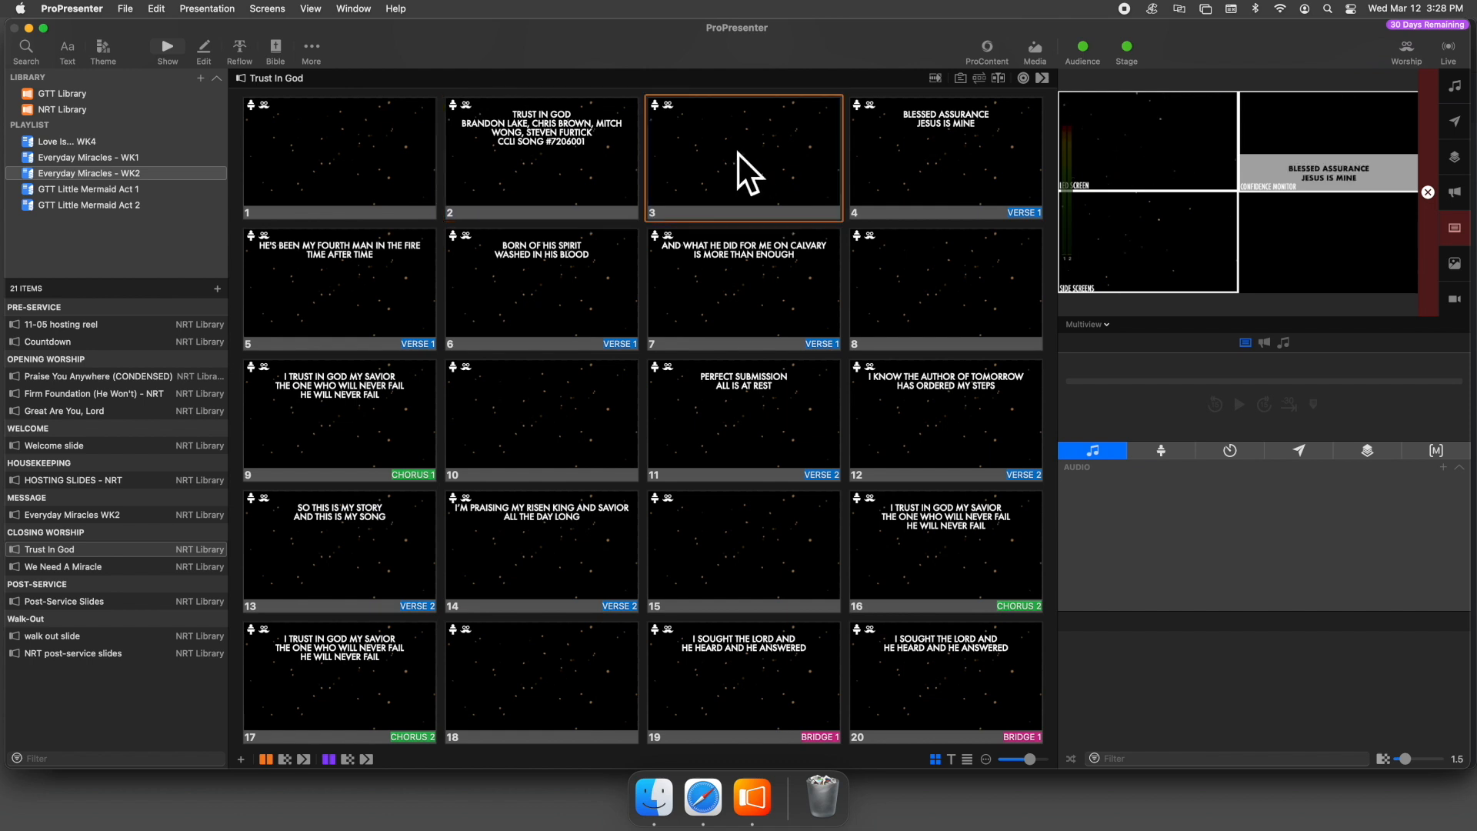
left_click(896, 158)
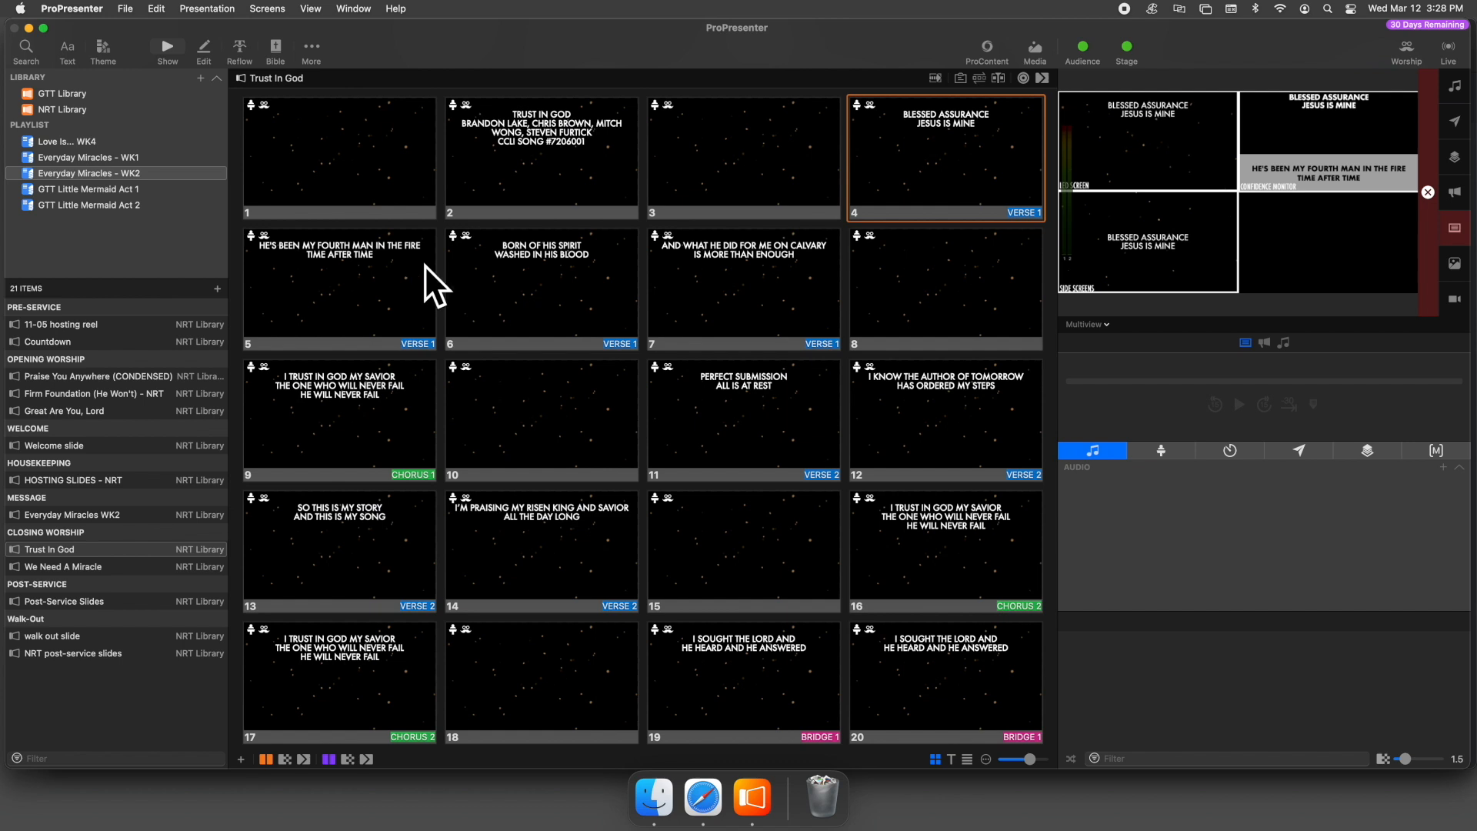
key("Right")
key("Right")
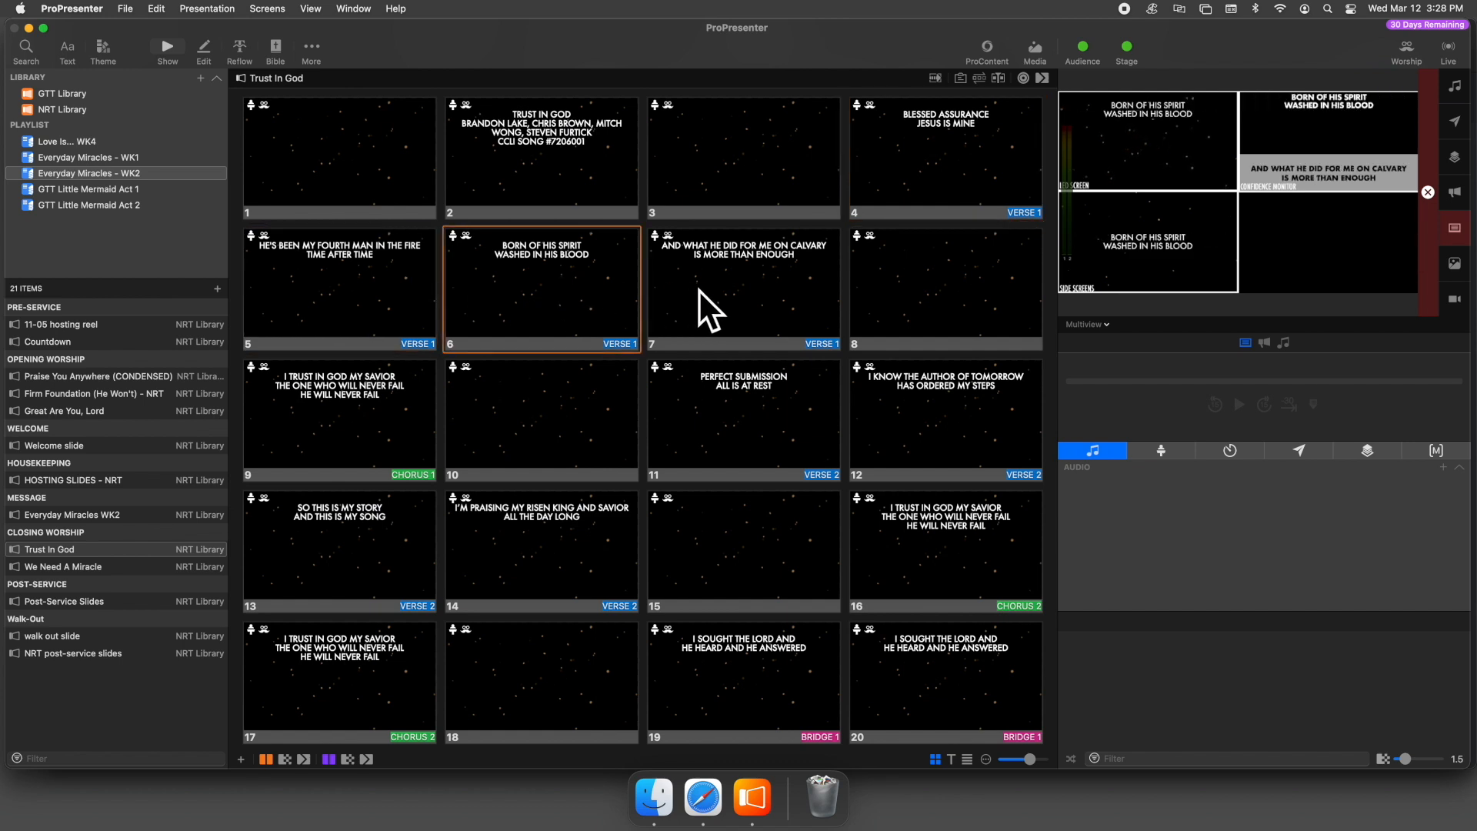
key("Right")
key("Right")
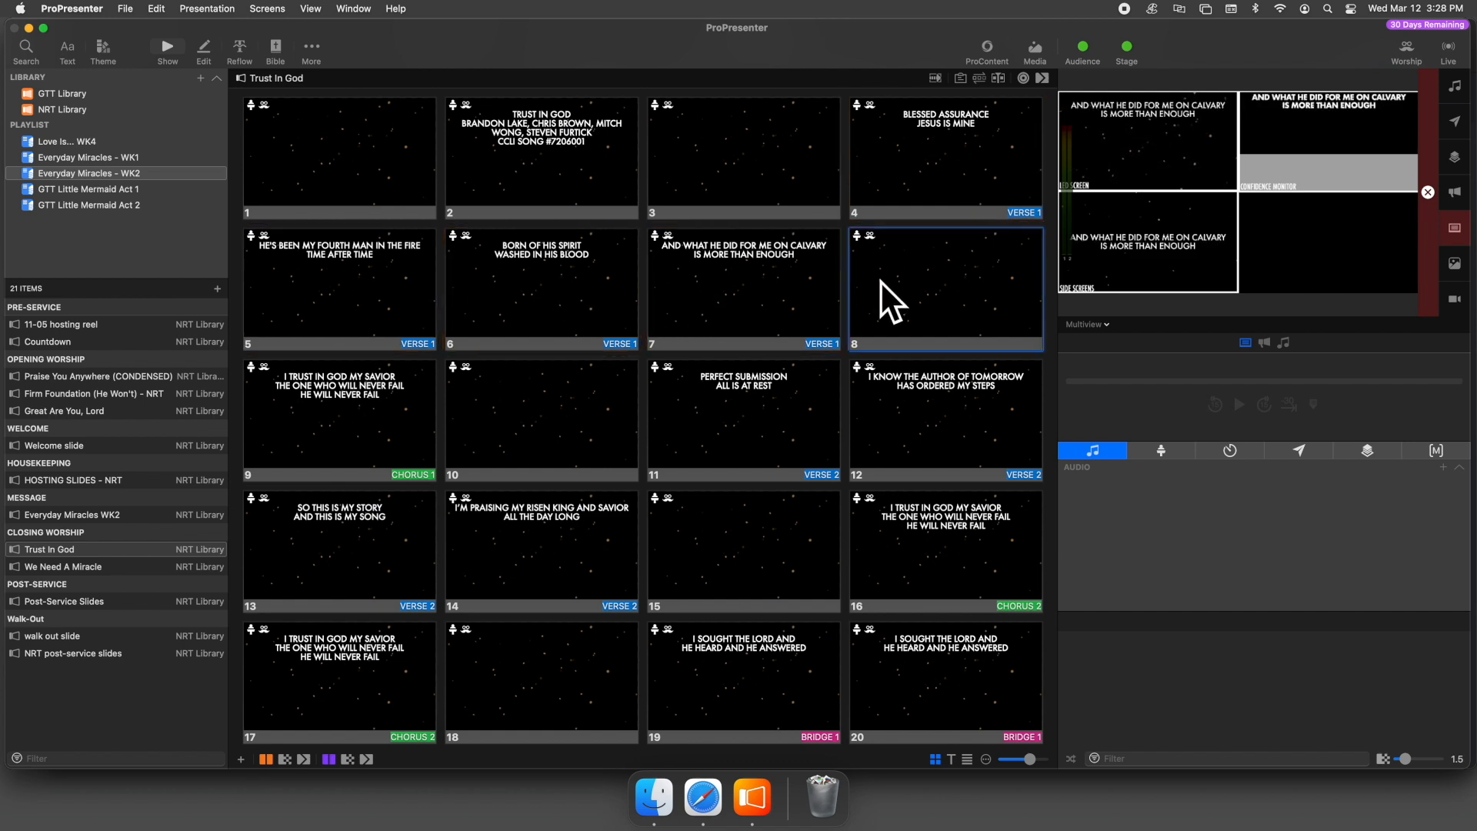
Label the Trust In God title slide, number 2, as CLOSING SONG (9)
right_click(559, 138)
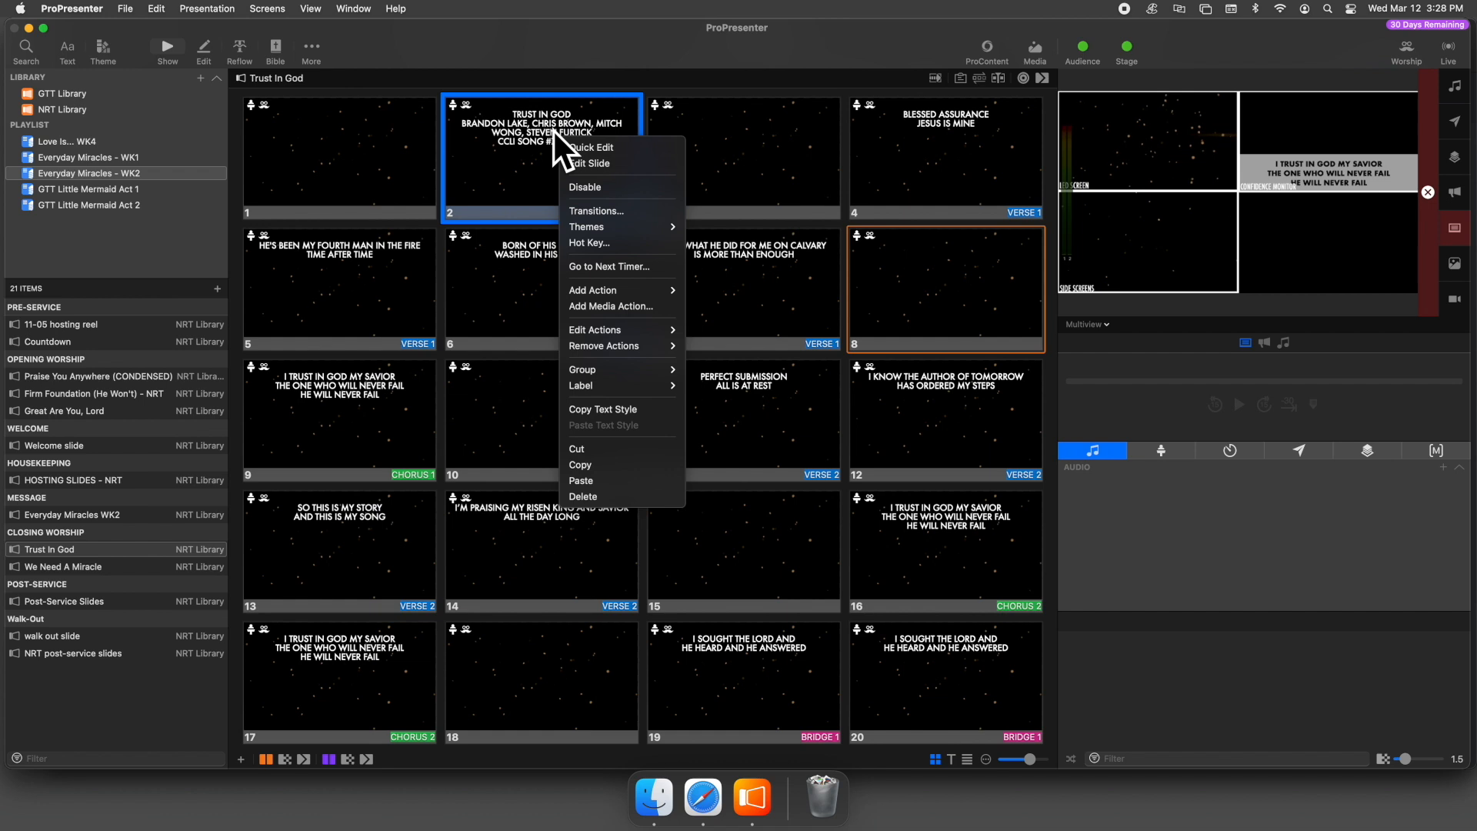
mouse_move(635, 385)
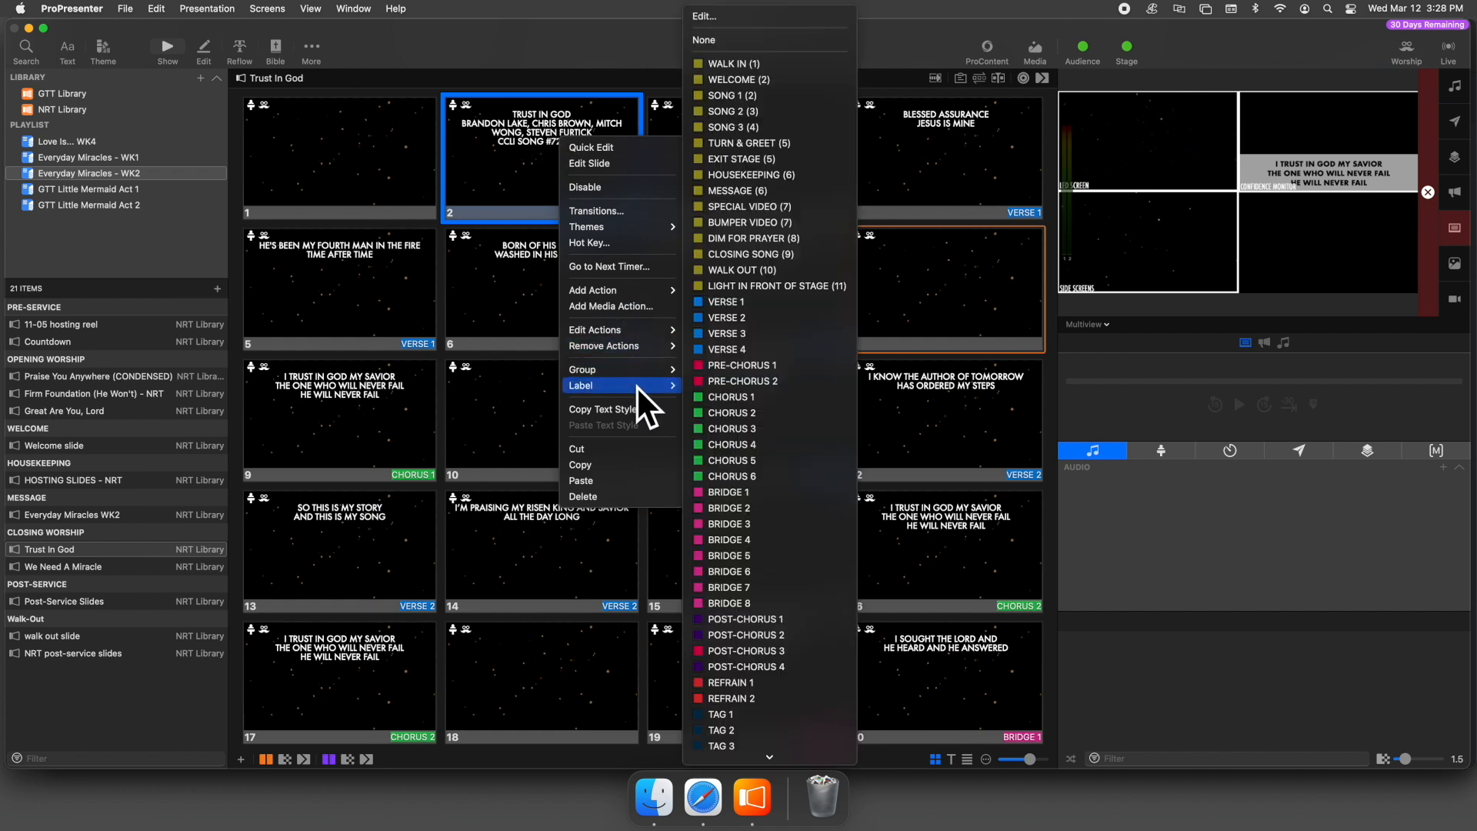
left_click(800, 249)
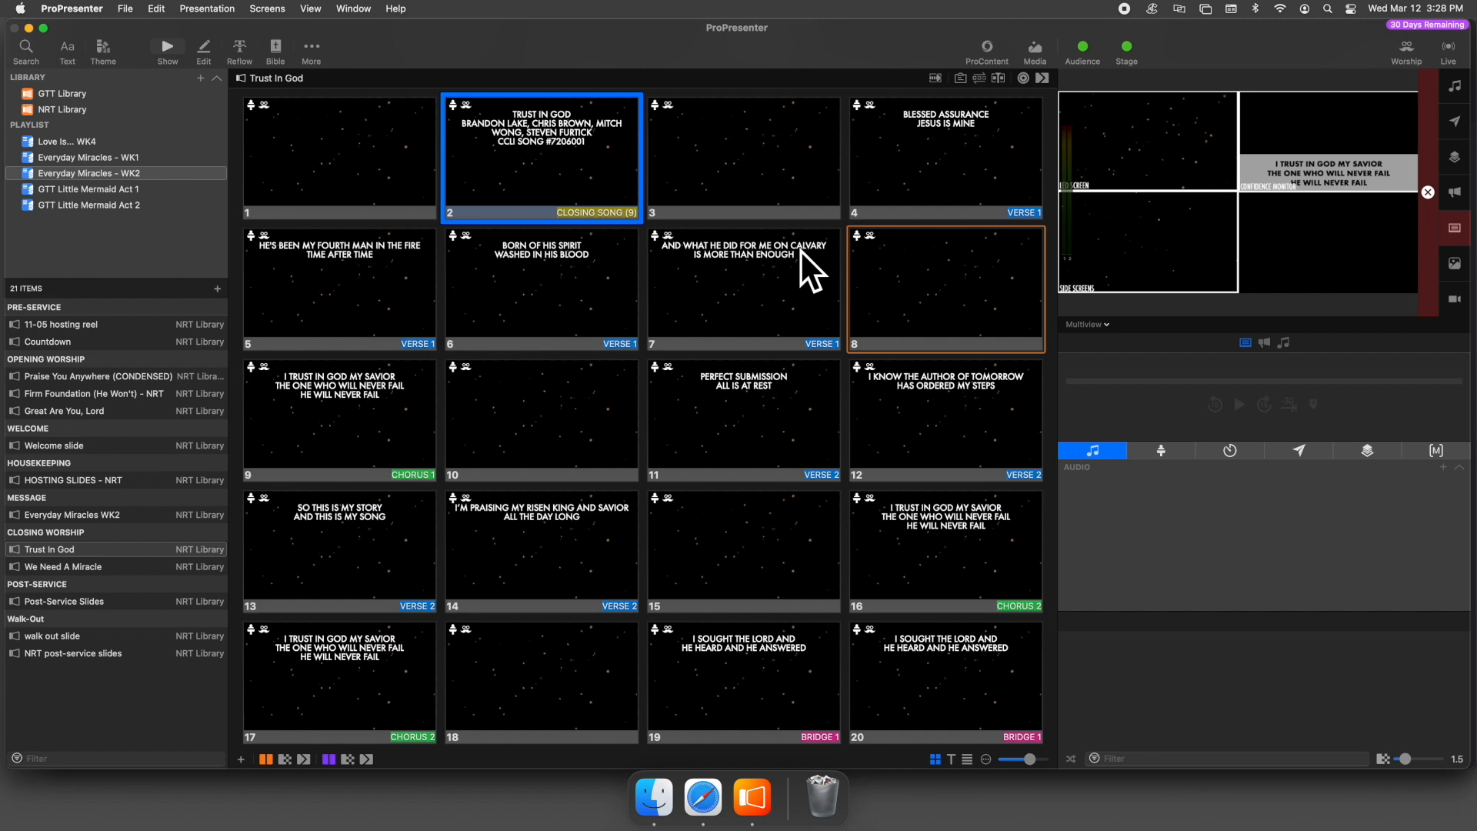
Add a MIDI Note On communication action for the Vista S1 Lighting Console to title slide 2
right_click(511, 152)
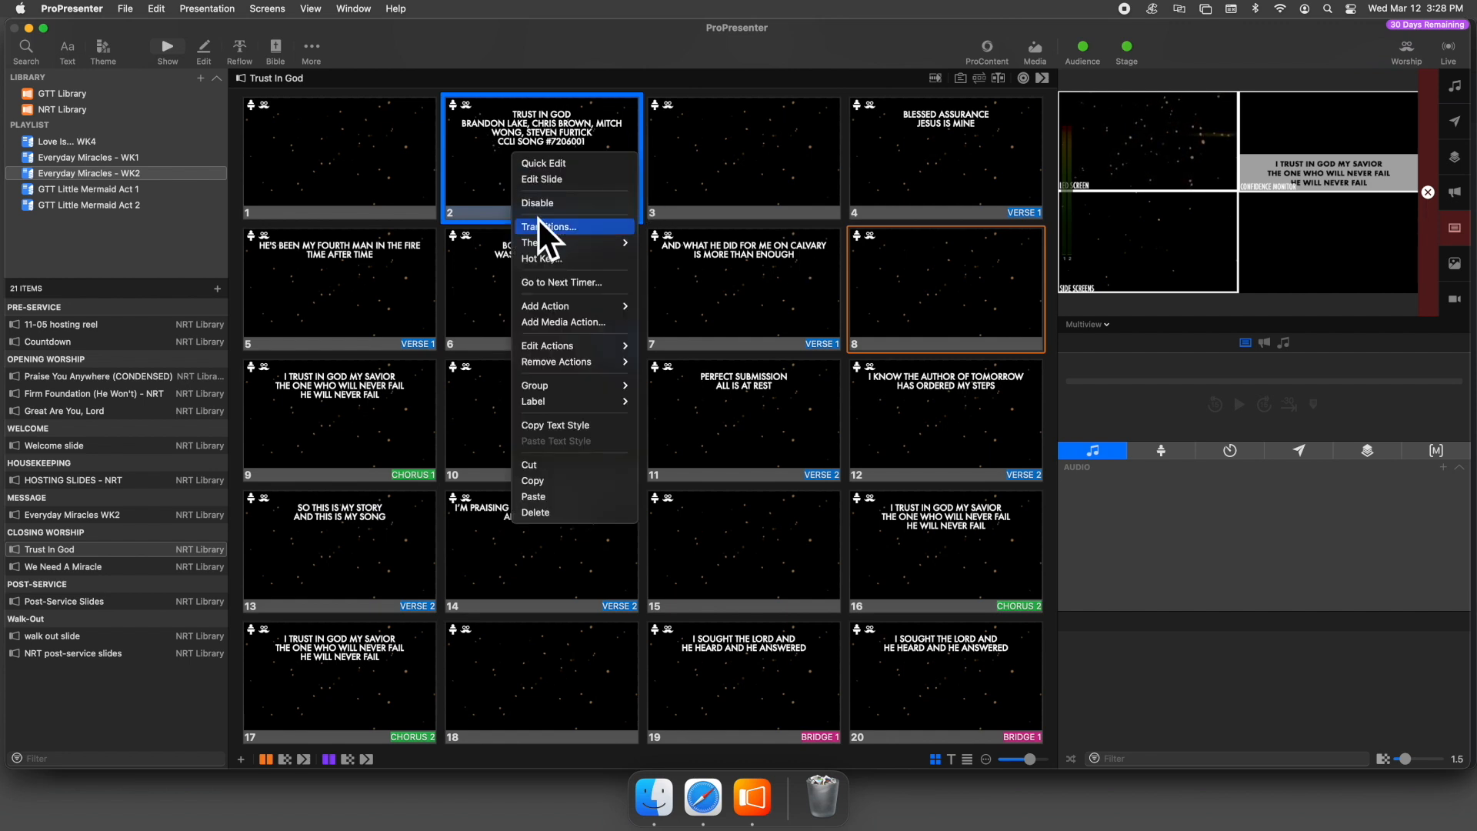
mouse_move(571, 300)
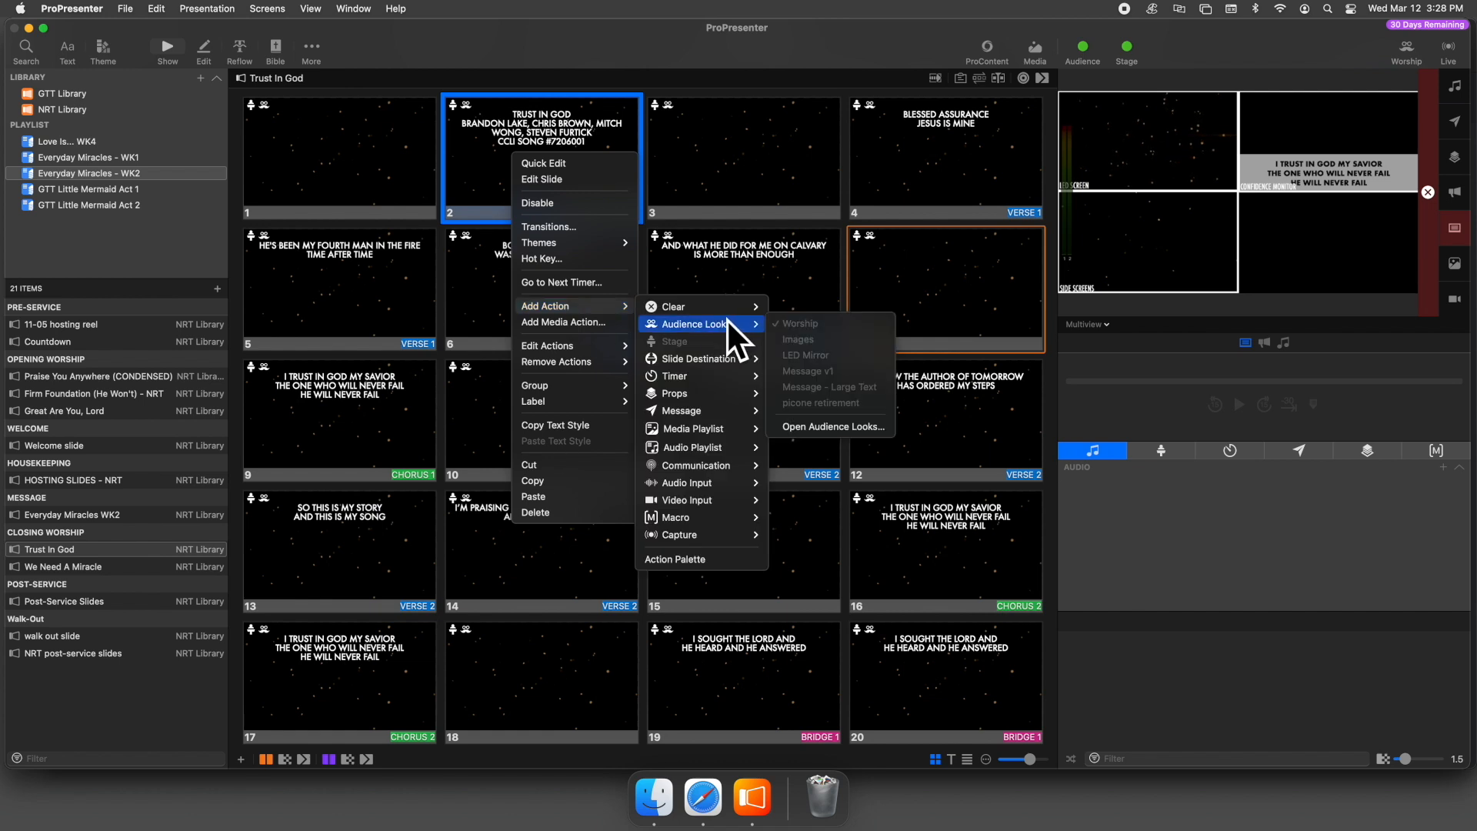
mouse_move(728, 464)
mouse_move(818, 466)
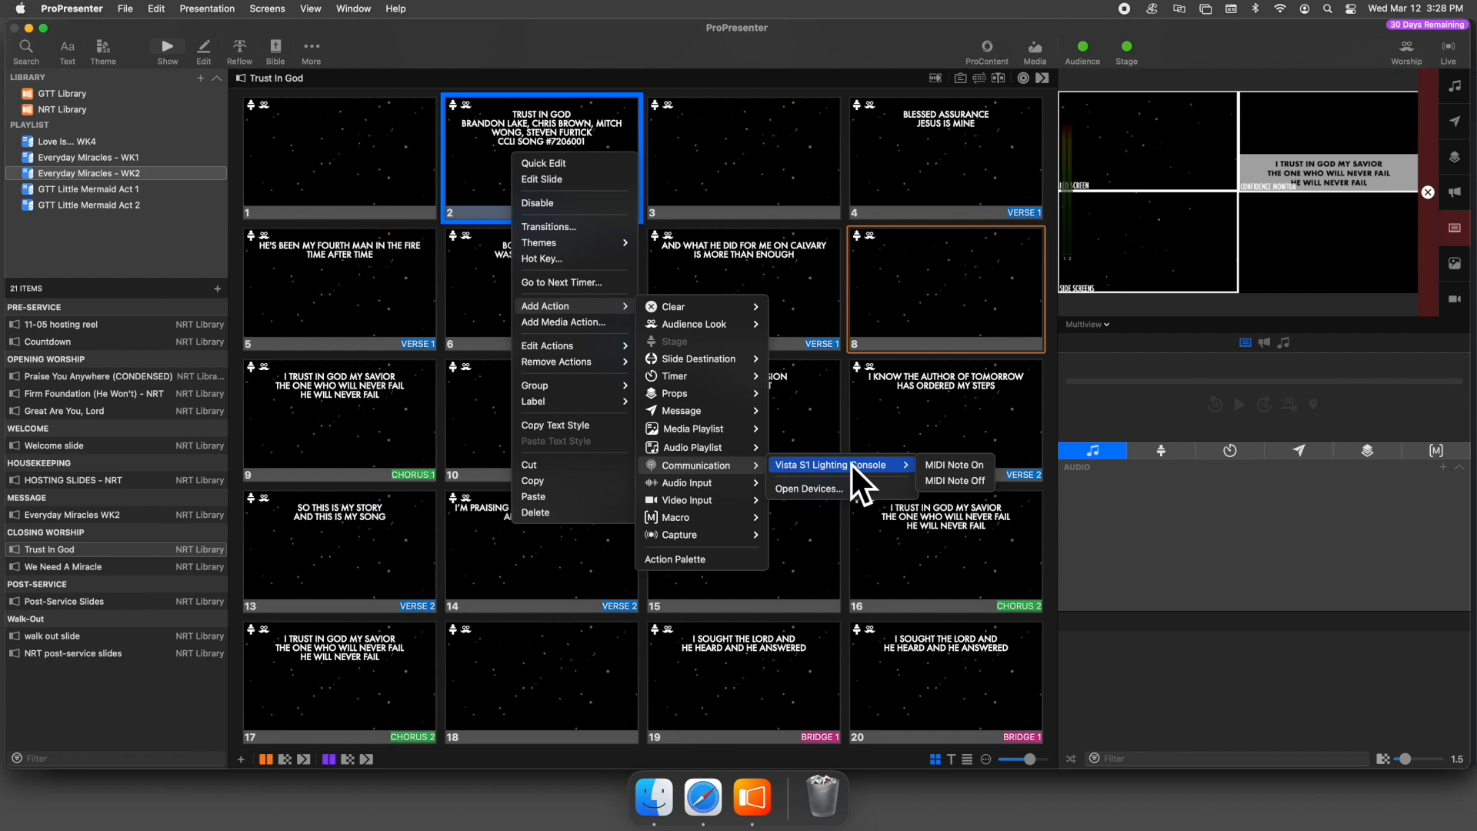
left_click(952, 464)
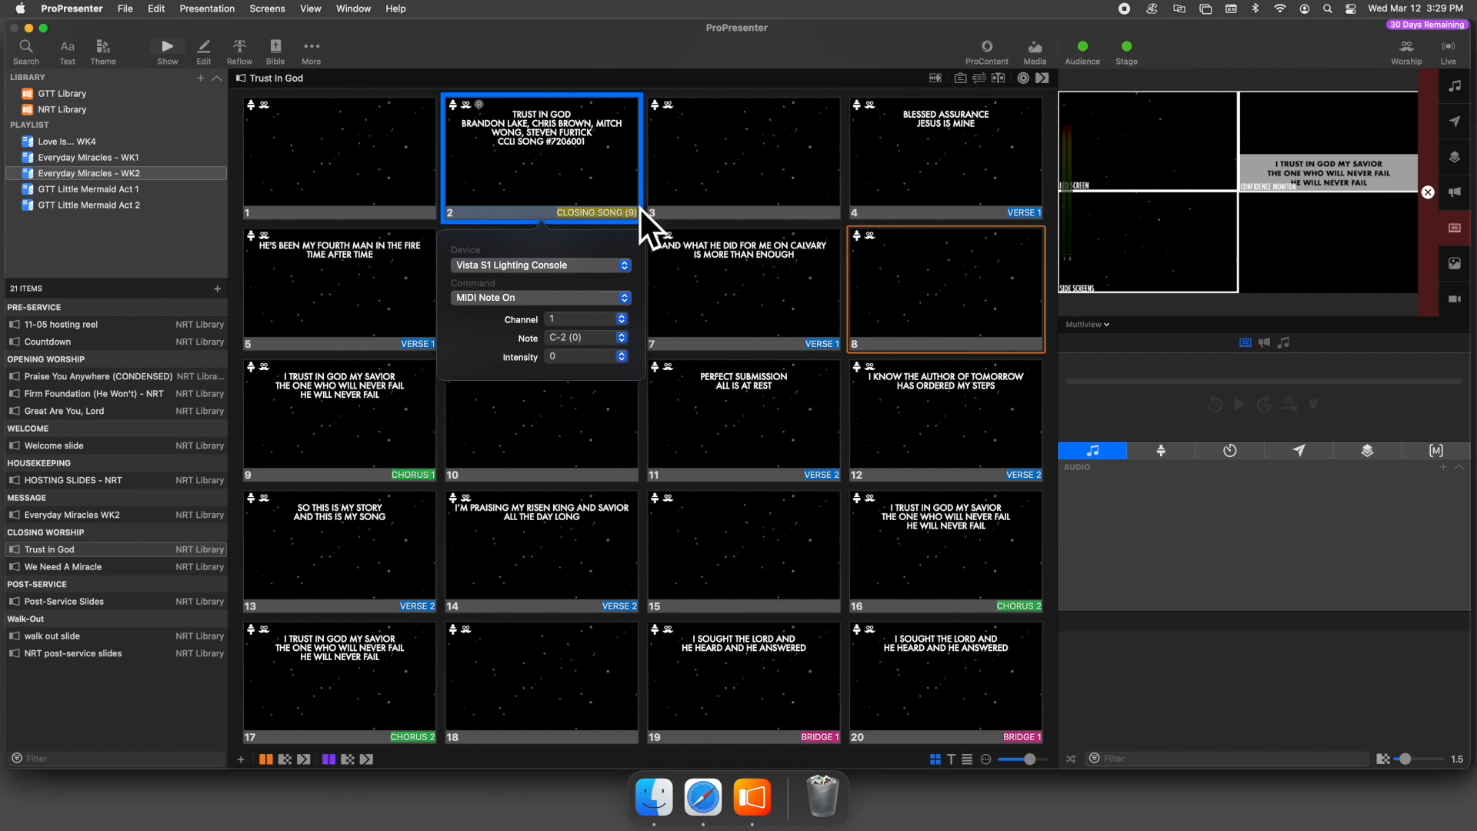
Set the title slide's MIDI action to note A-2 (9) with intensity 127 and close its settings
left_click(620, 338)
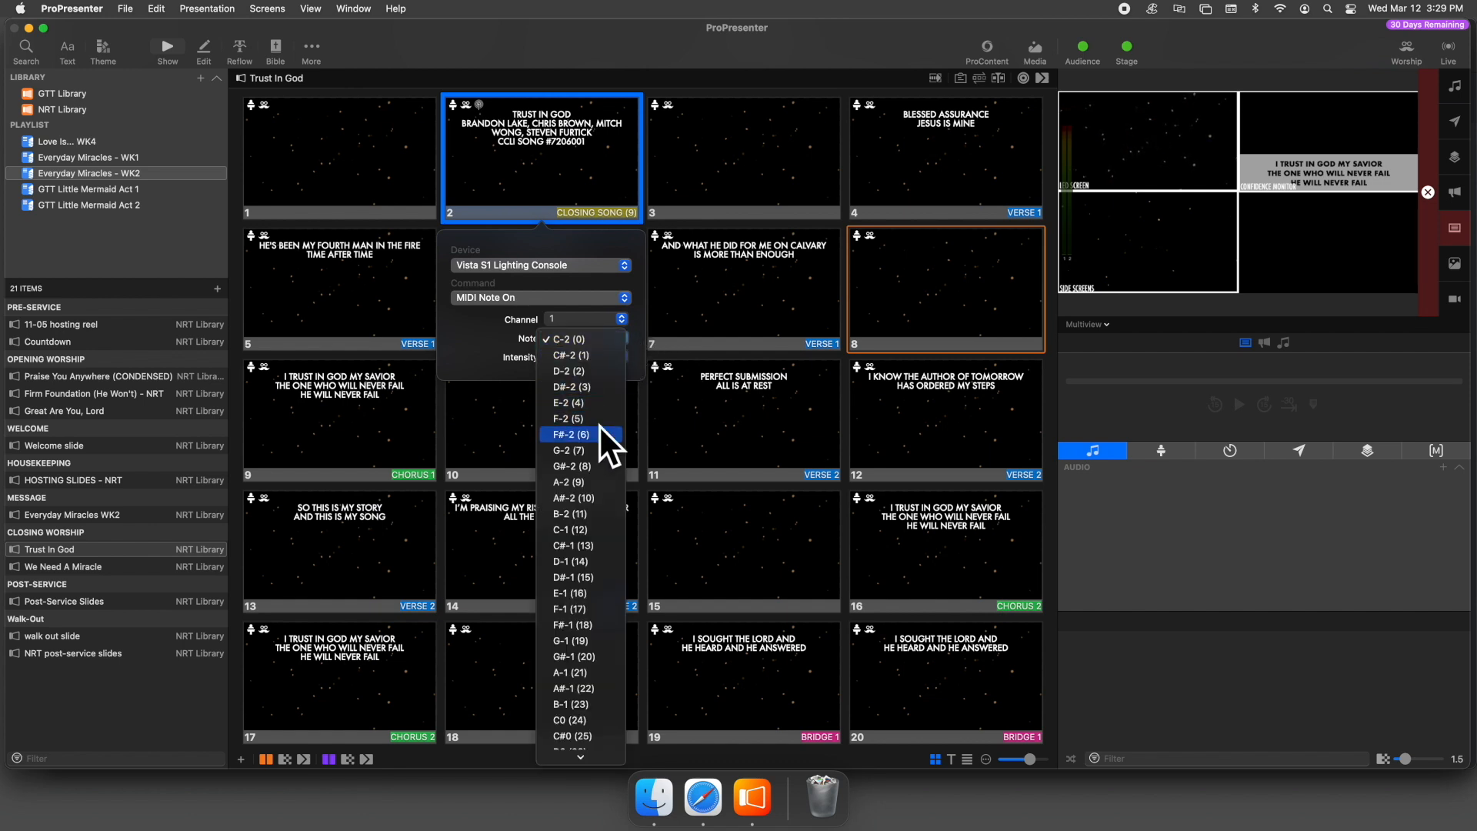
left_click(602, 480)
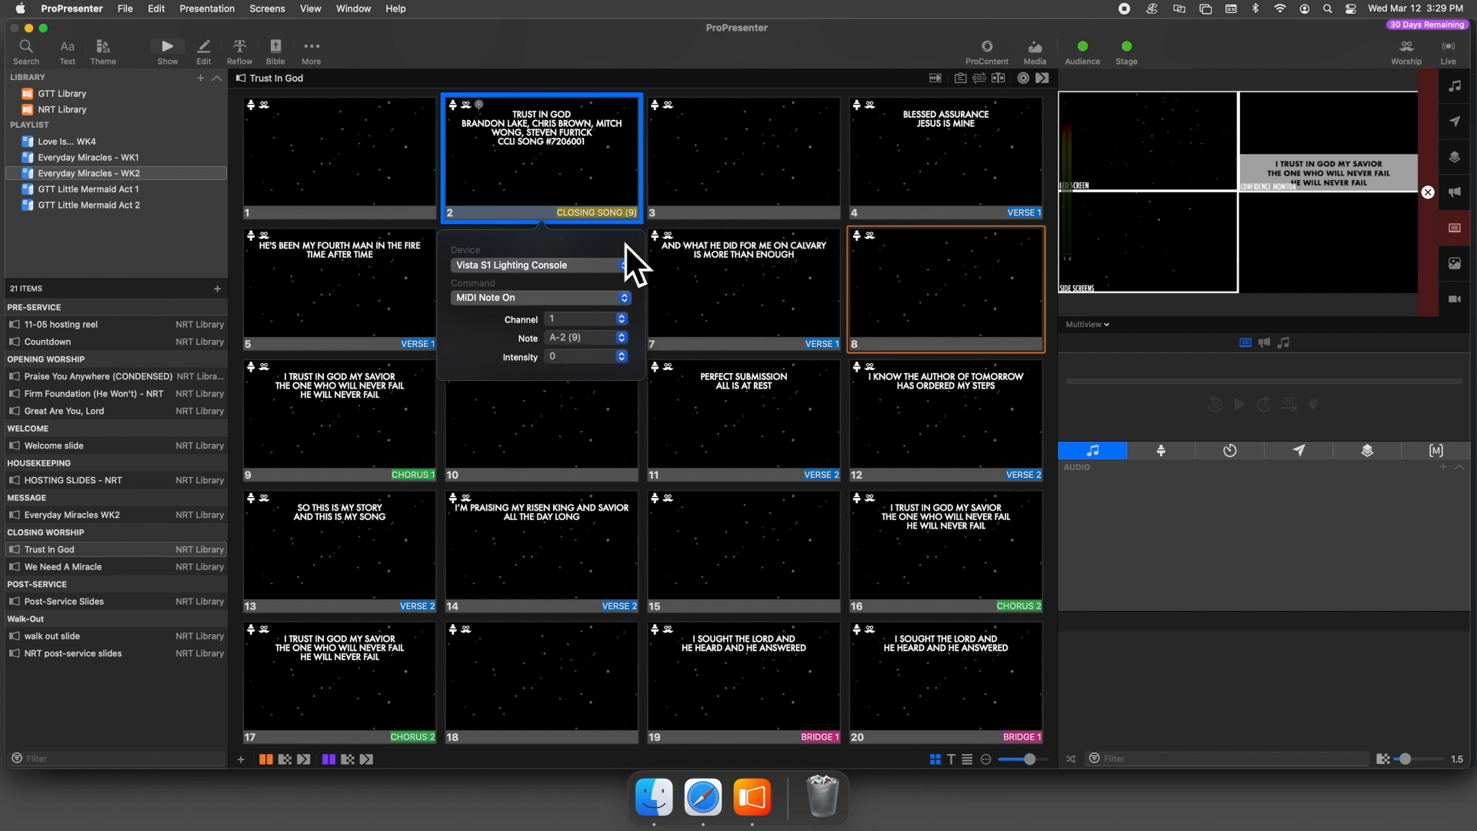
left_click(567, 357)
scroll(581, 393, "down", 10)
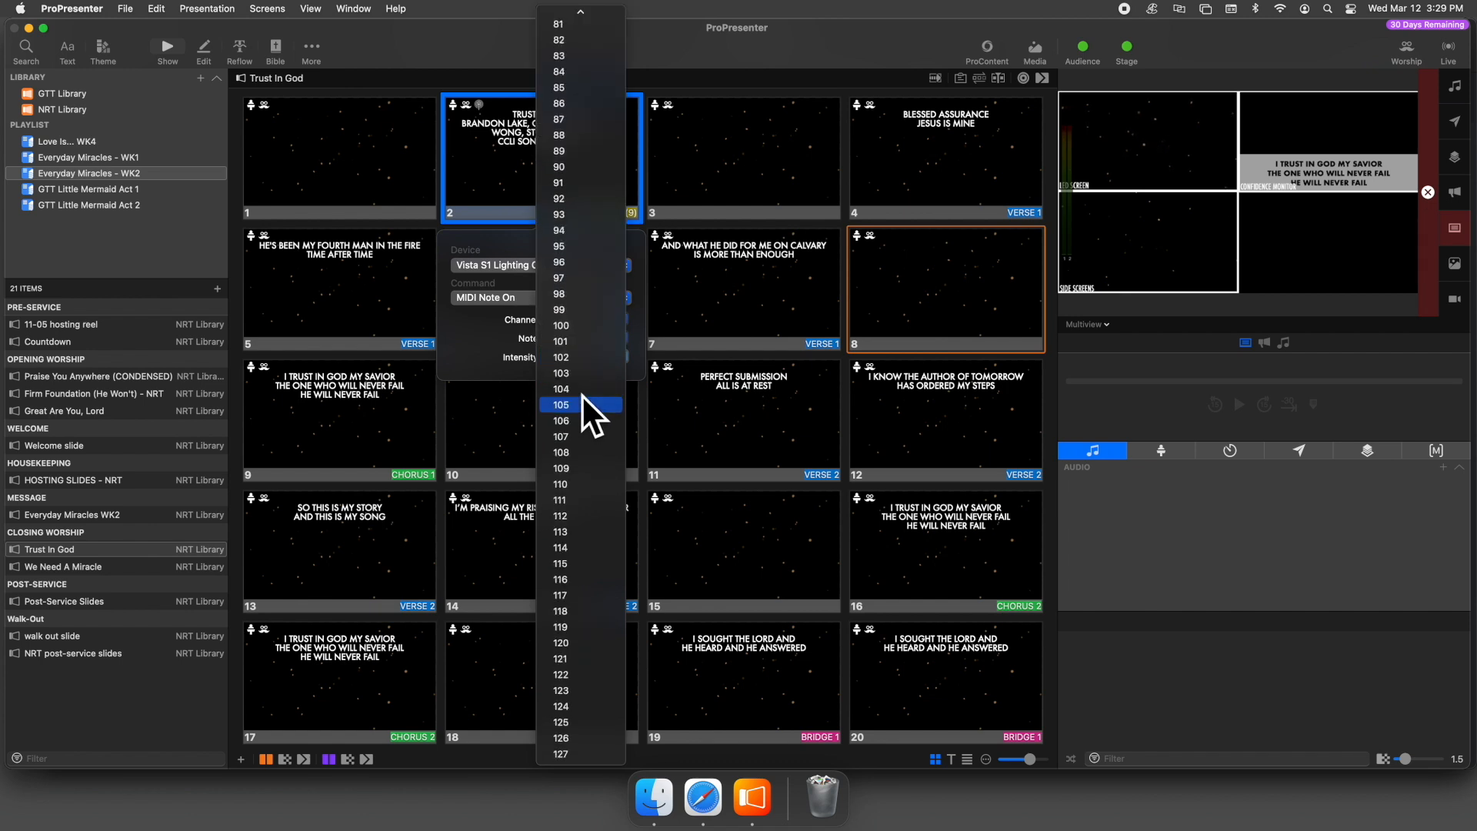
left_click(576, 753)
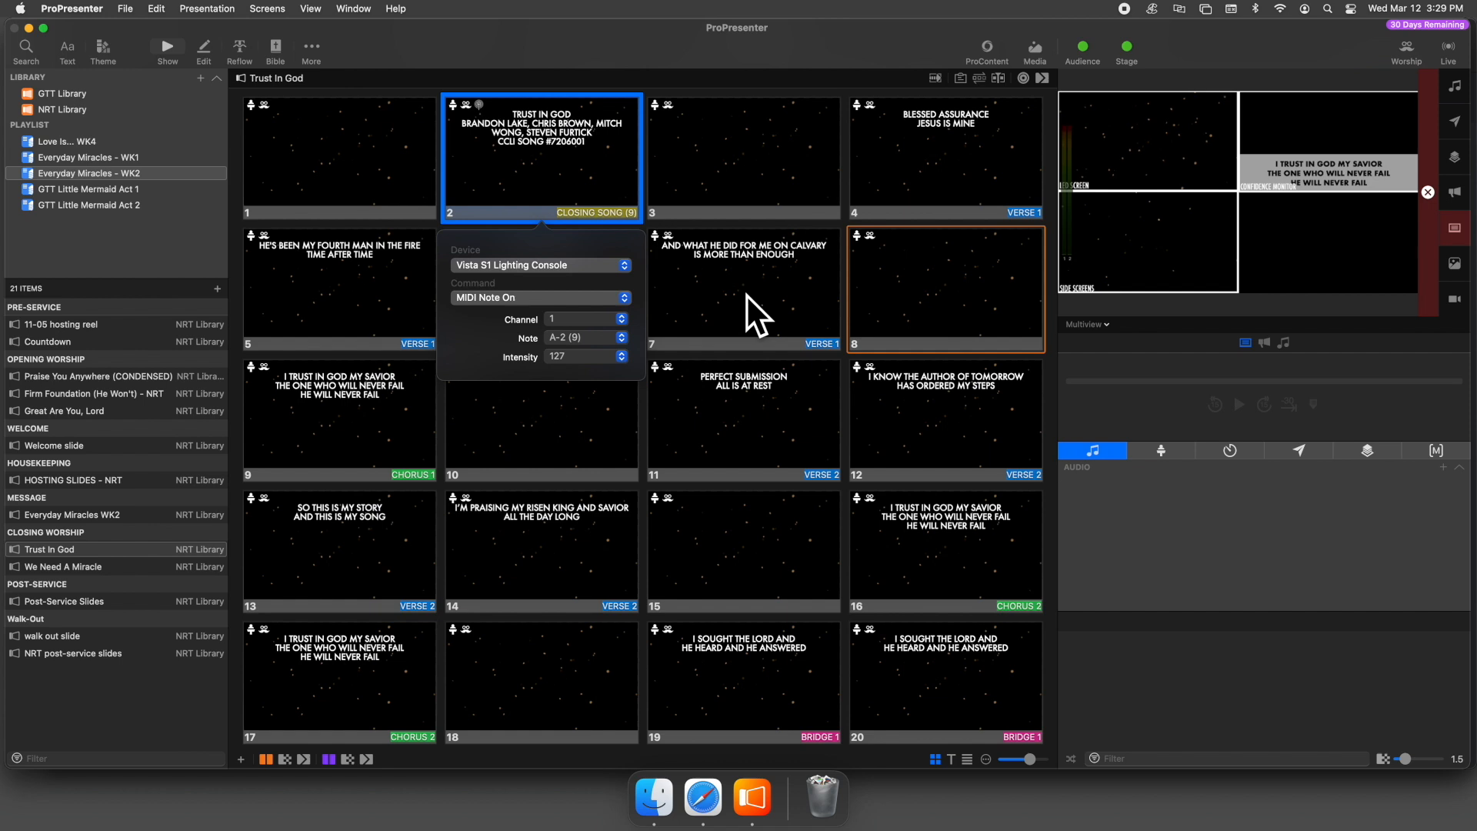
left_click(561, 170)
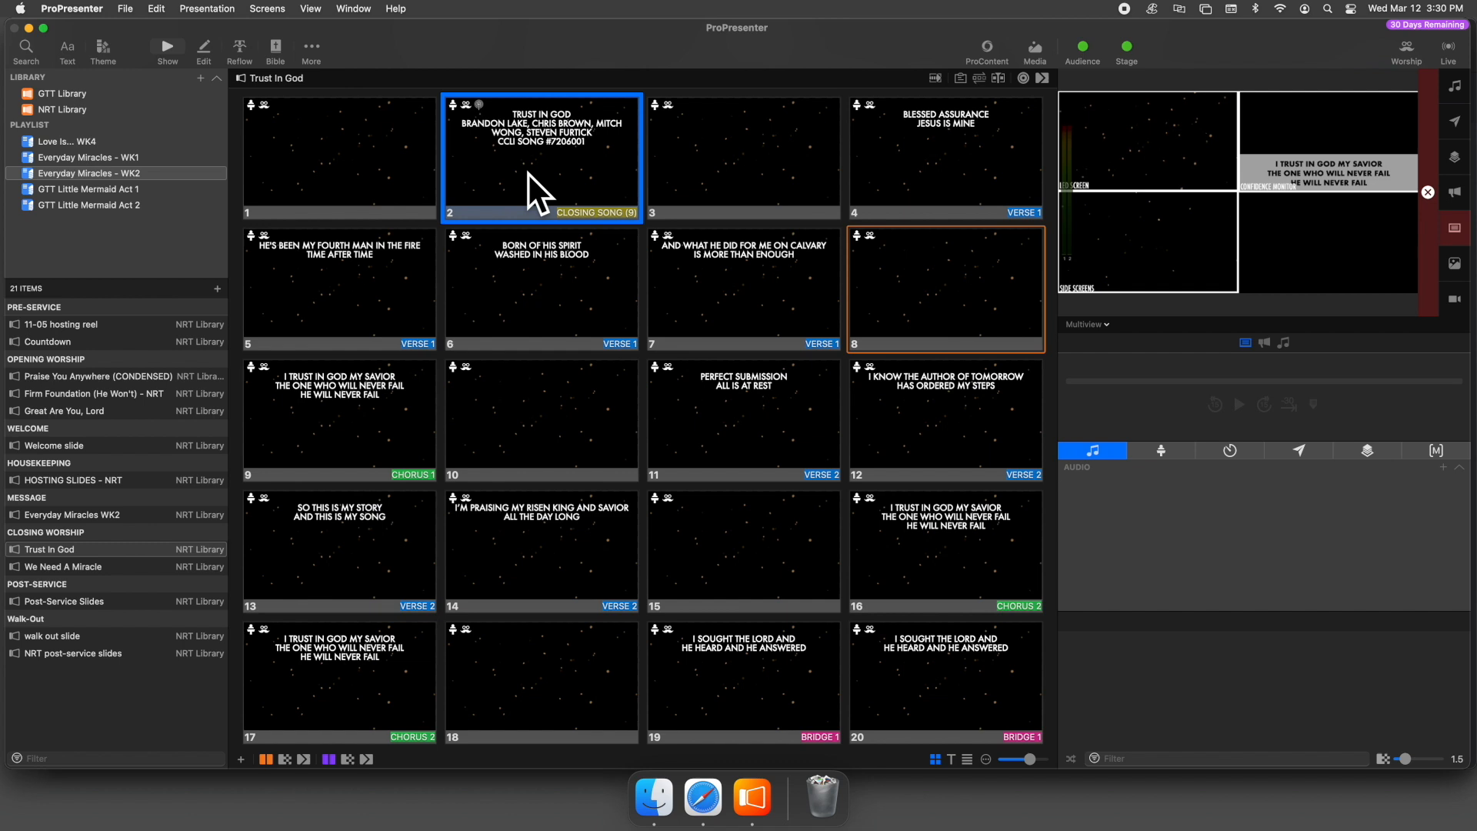
Send title slide 2 live, followed by blank slide 3, to check the transition between them
right_click(748, 158)
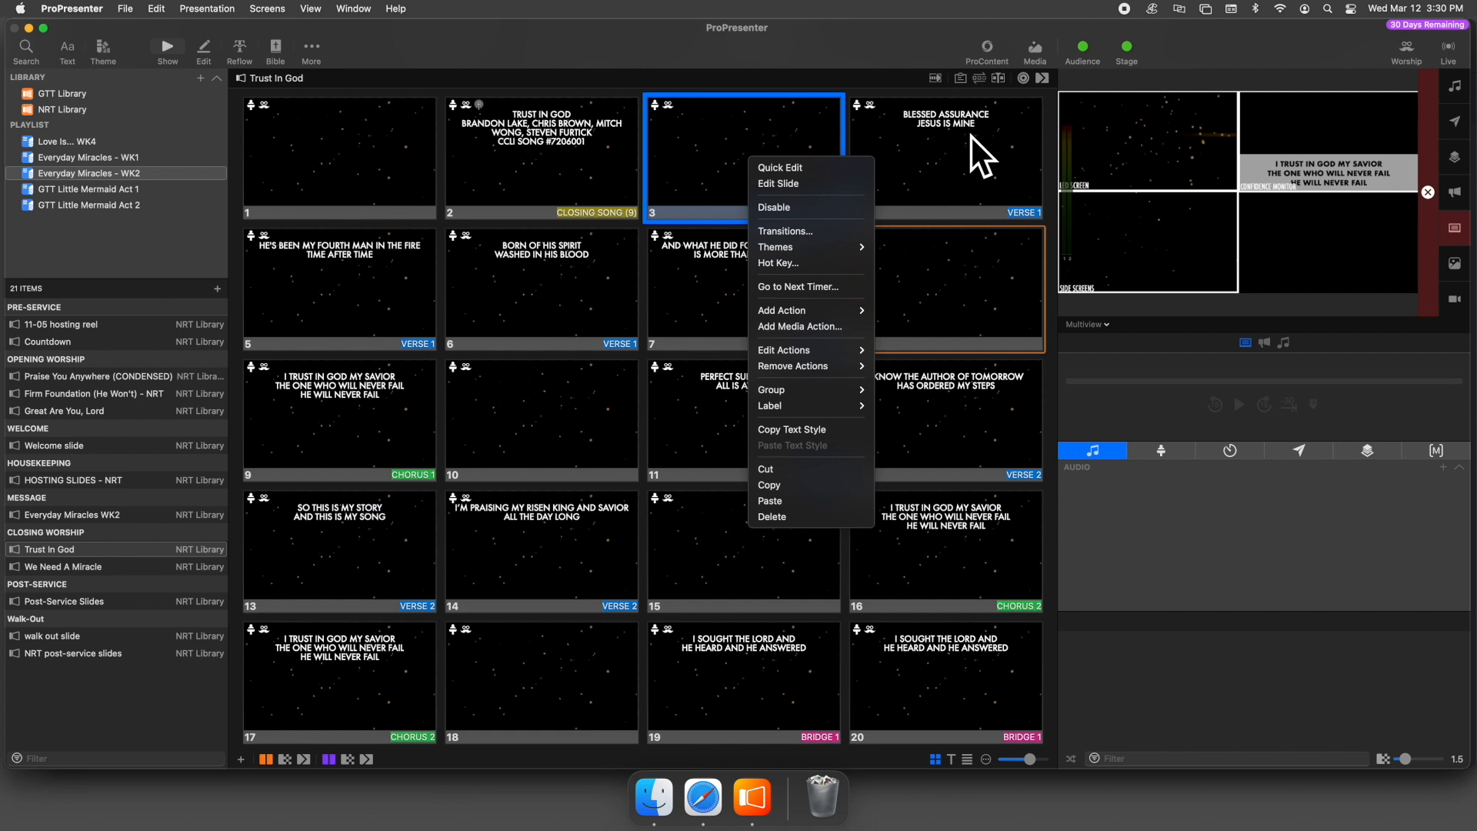
left_click(534, 147)
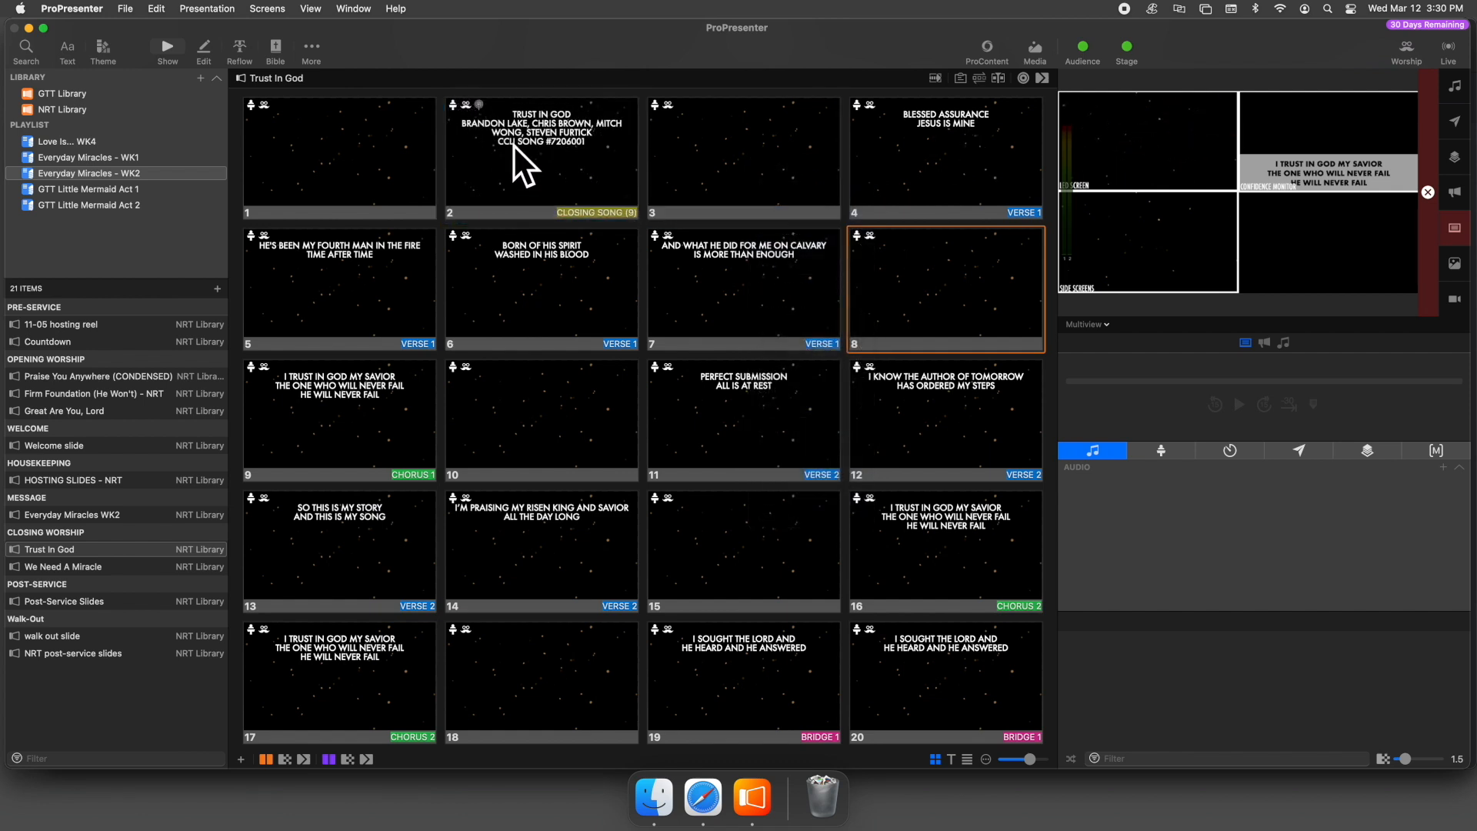
left_click(514, 145)
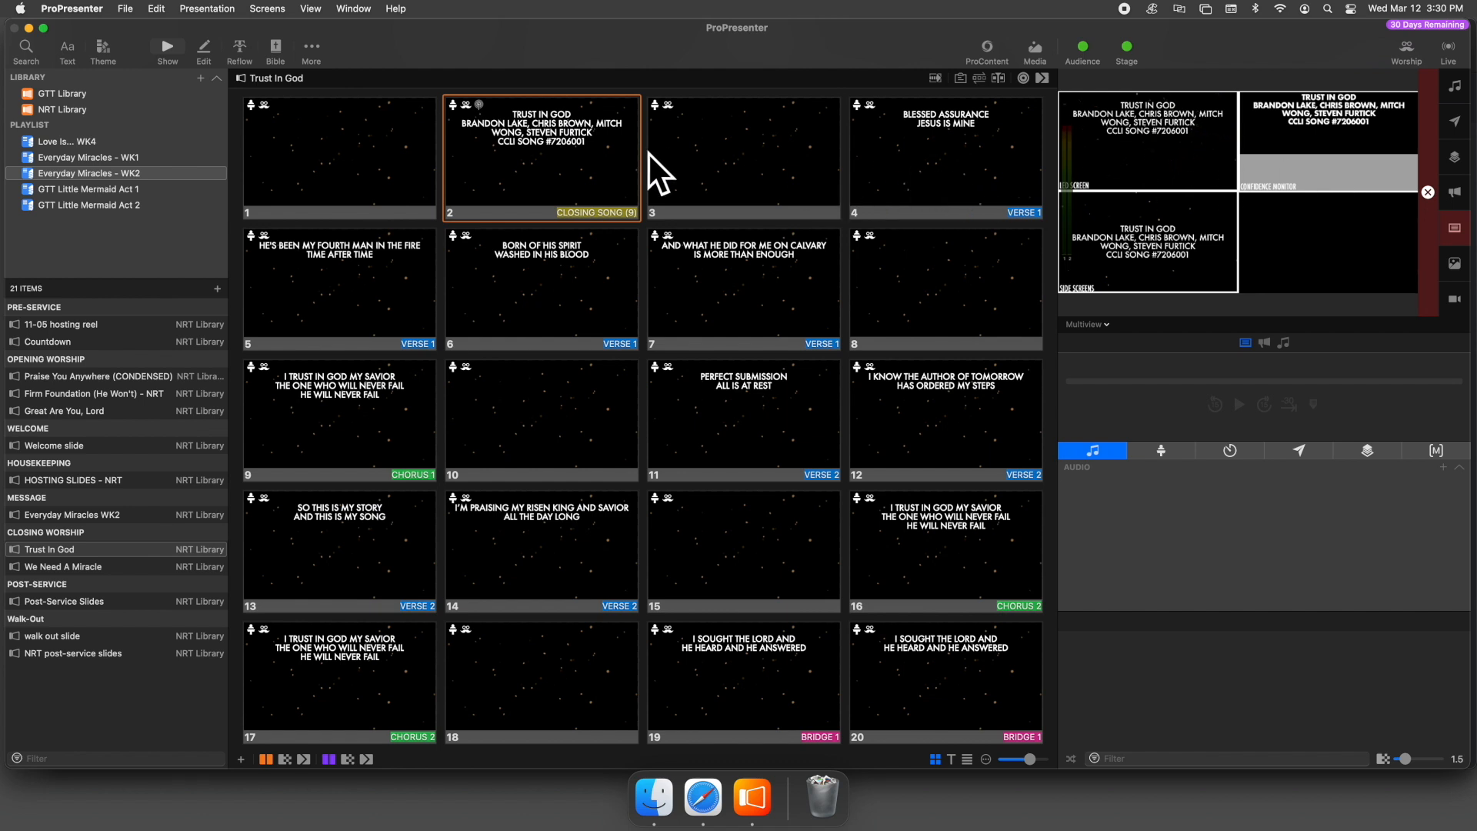
left_click(713, 144)
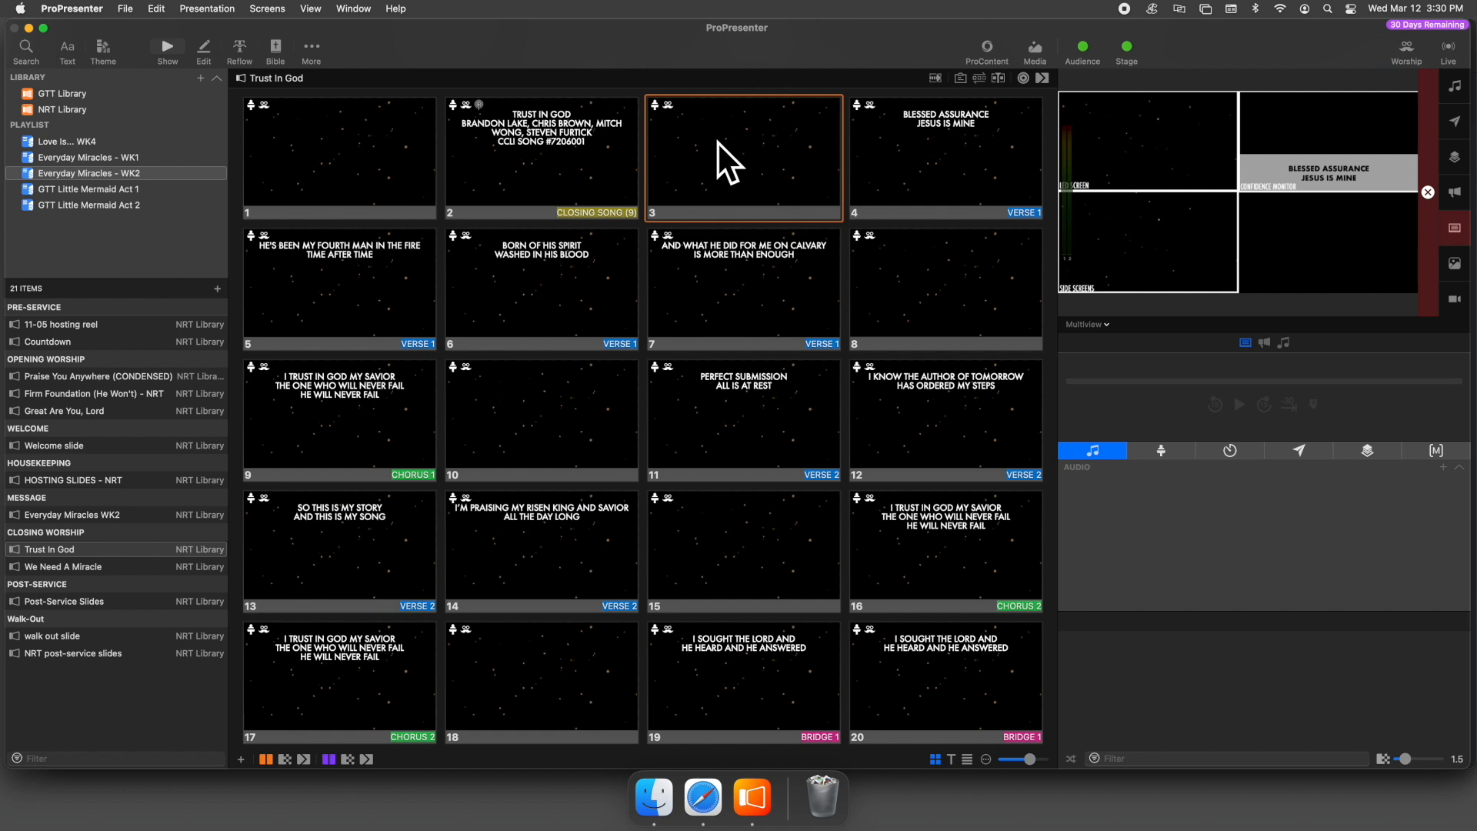
Disable blank slide 3 and send title slide 2 live again
right_click(718, 142)
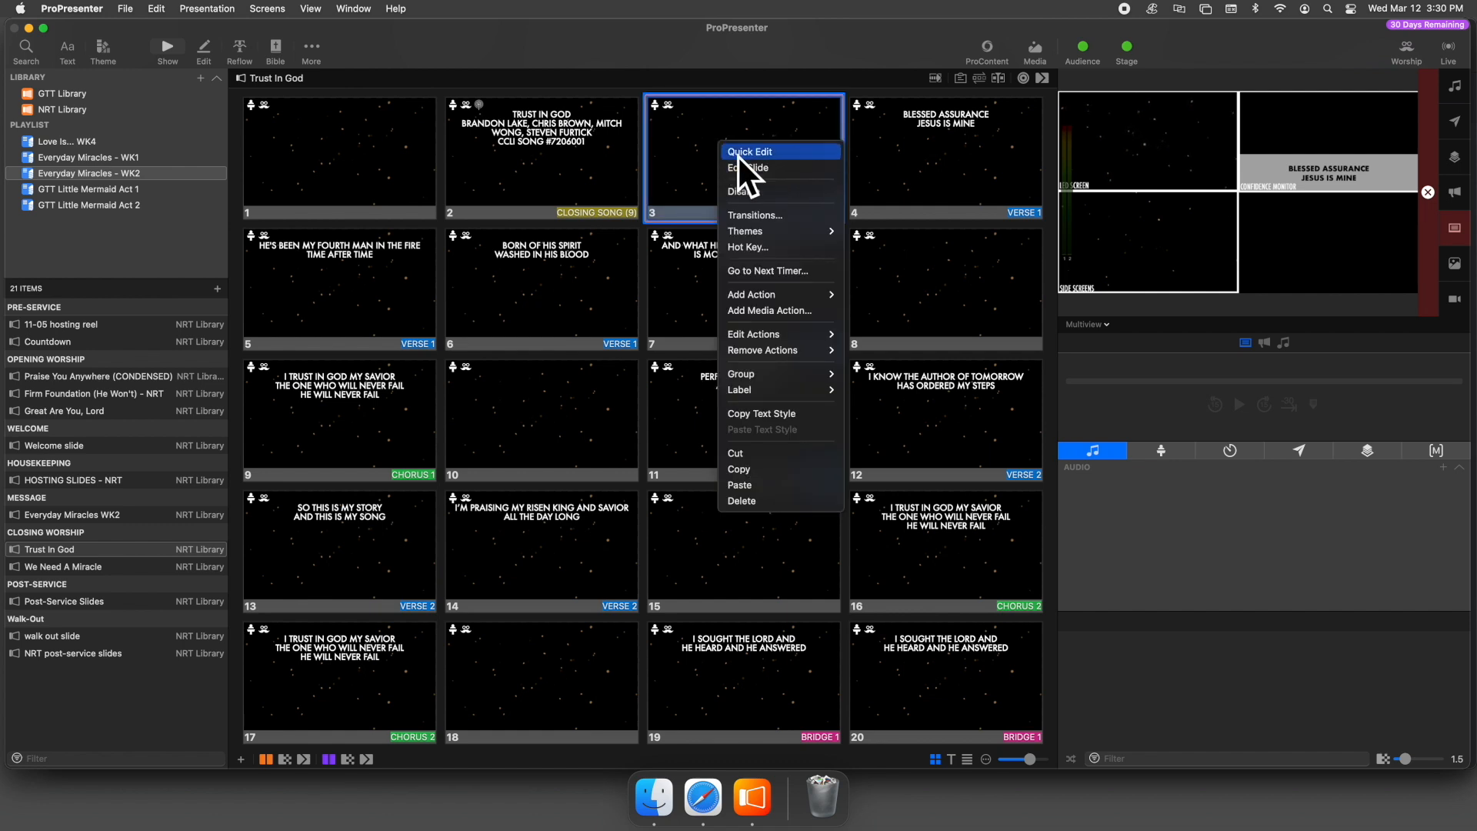
left_click(785, 191)
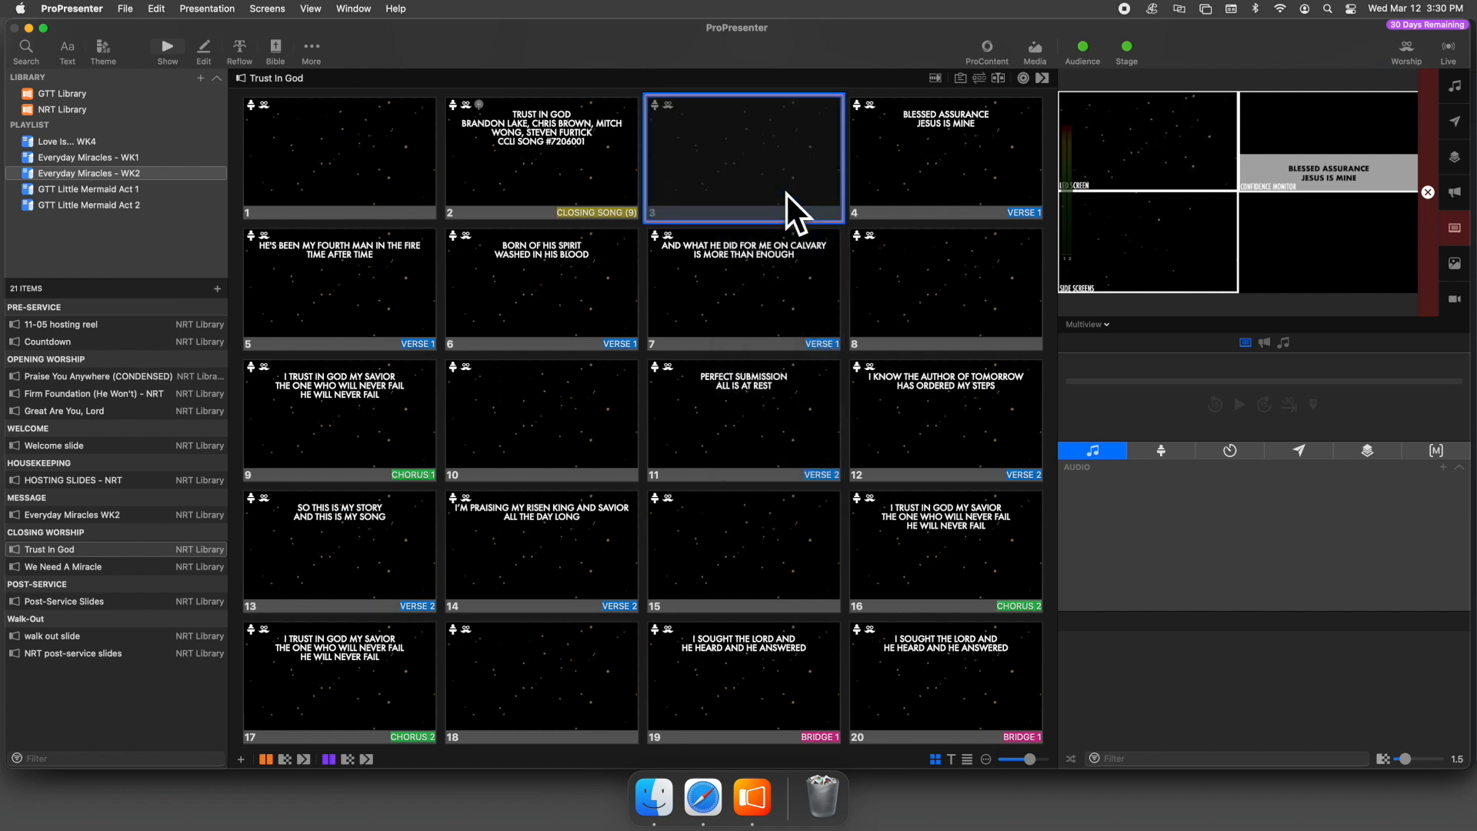
left_click(507, 135)
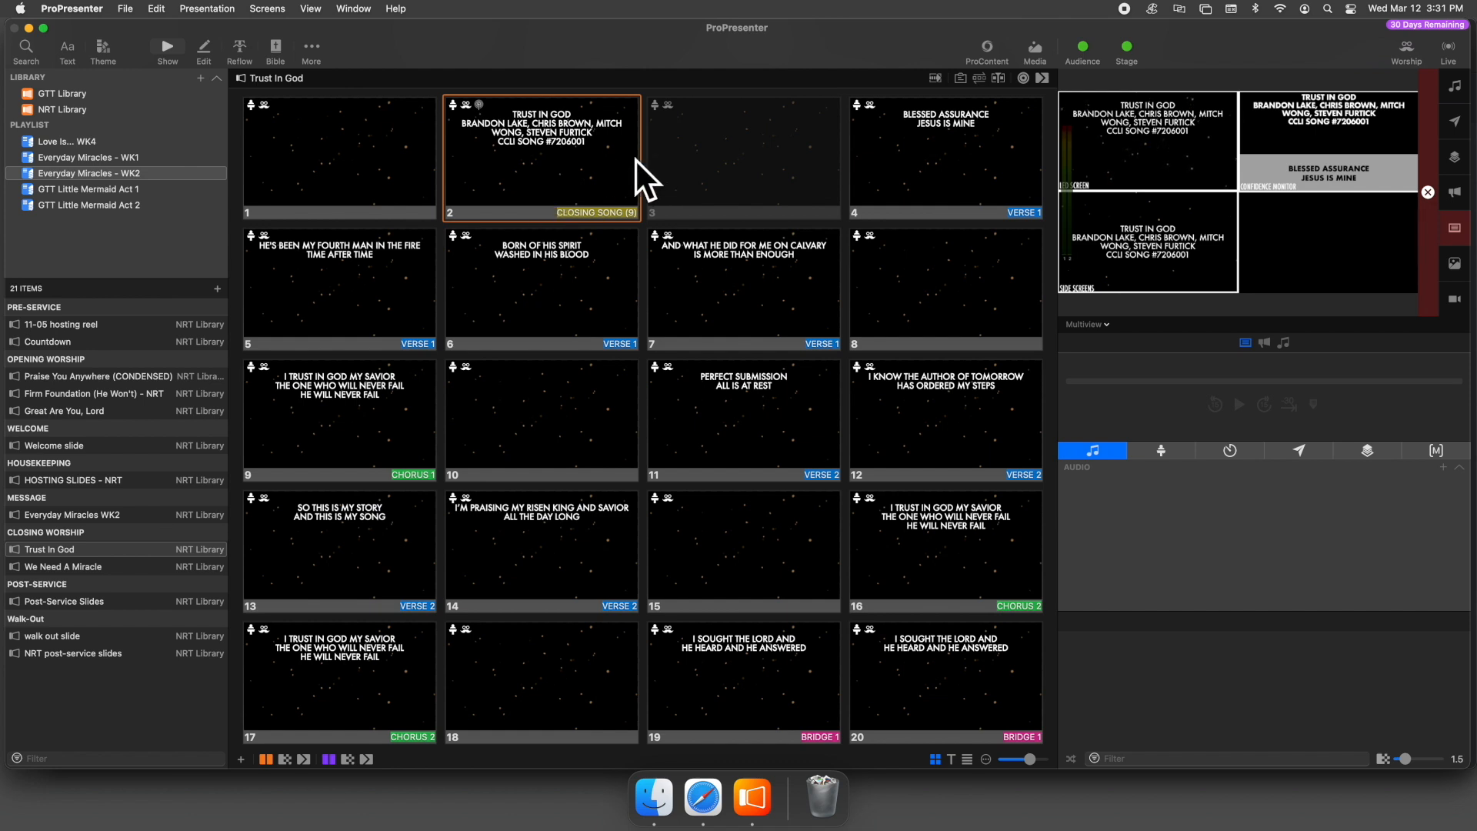
Open title slide 2 in the slide editor and set the TRUST IN GOD line's font size to 125
right_click(556, 154)
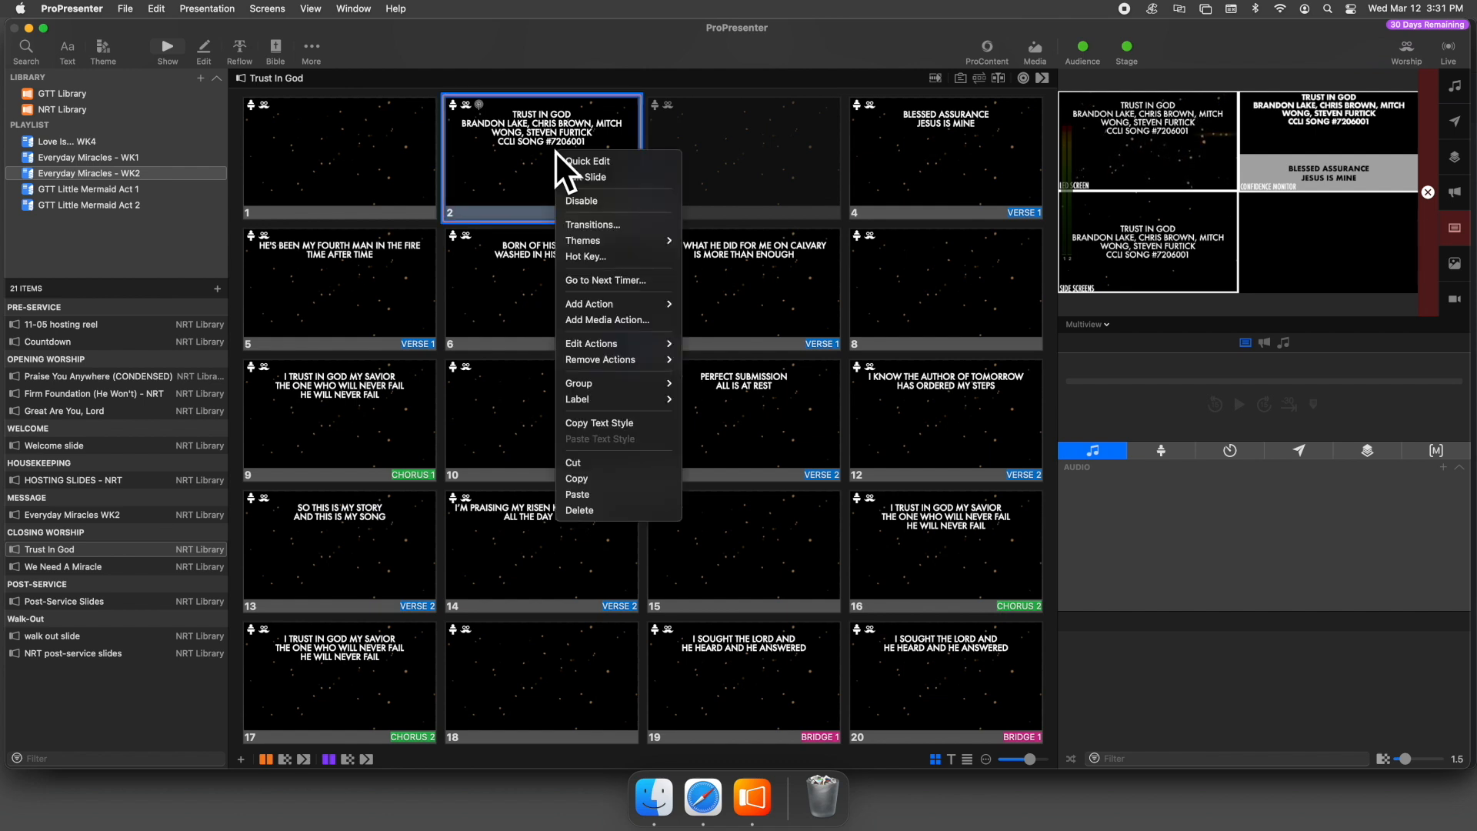
left_click(647, 174)
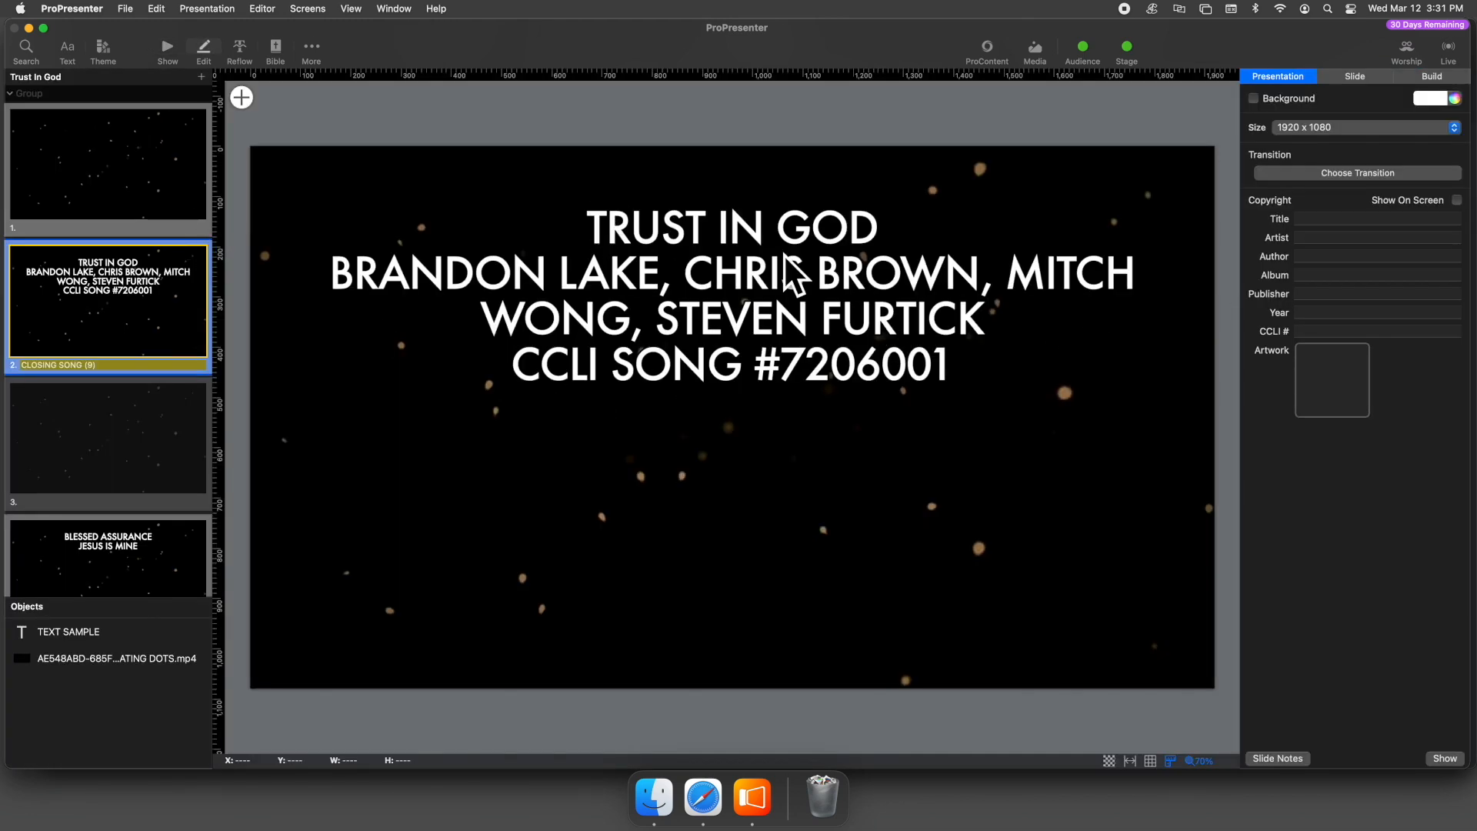
left_click(757, 230)
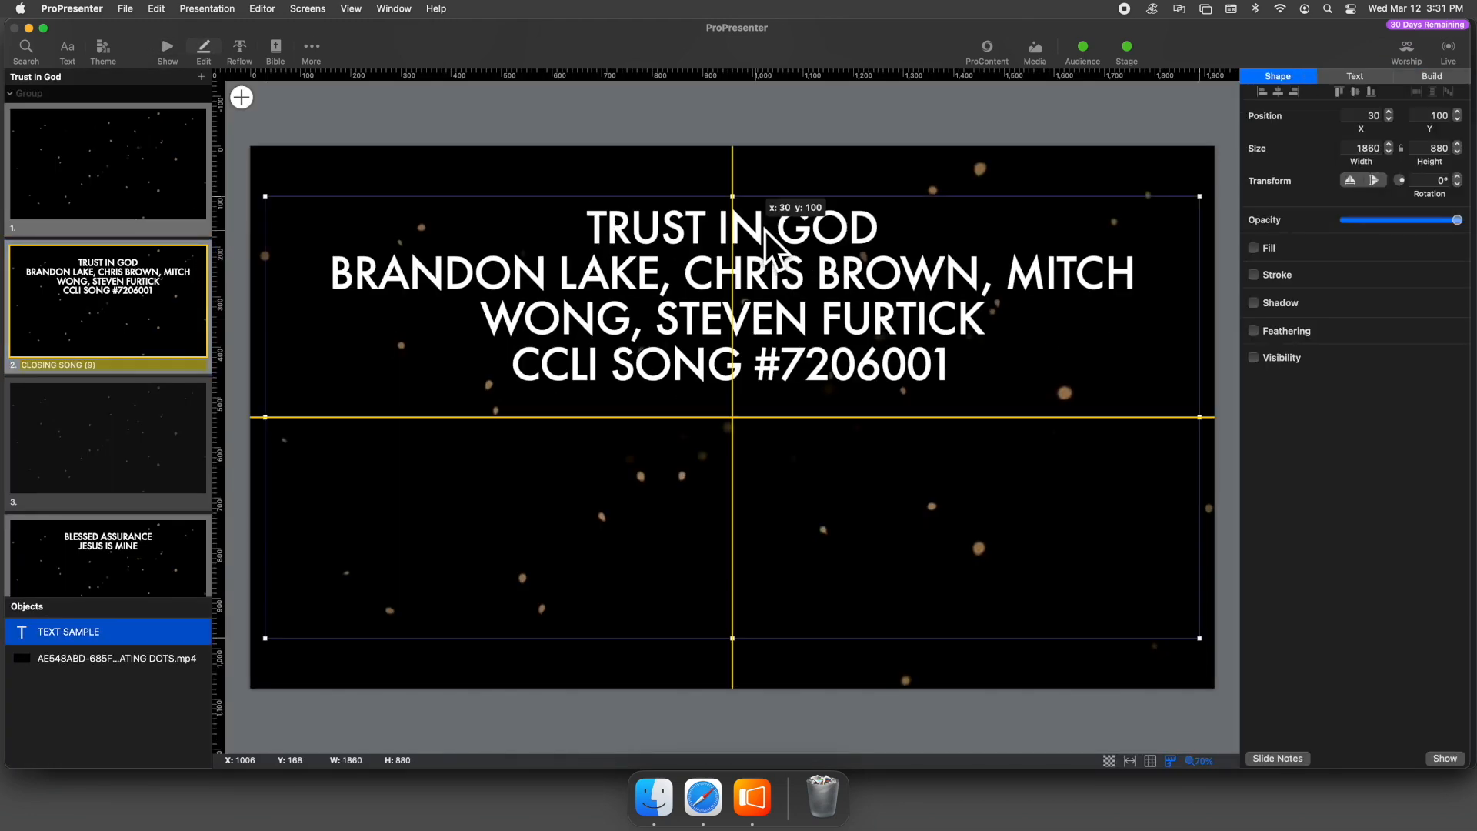
double_click(762, 229)
double_click(764, 229)
triple_click(764, 229)
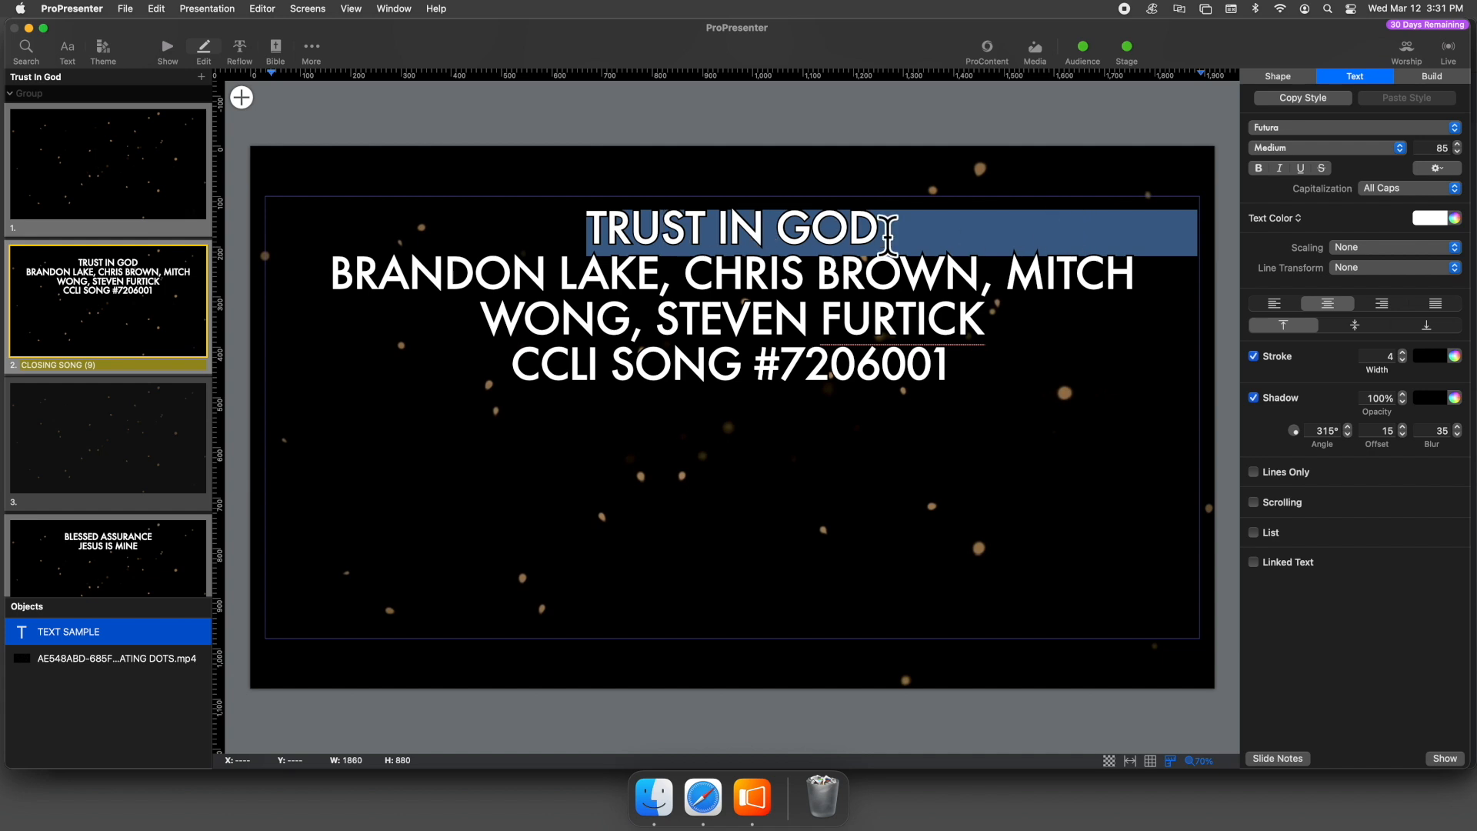
left_click(1439, 147)
type("125")
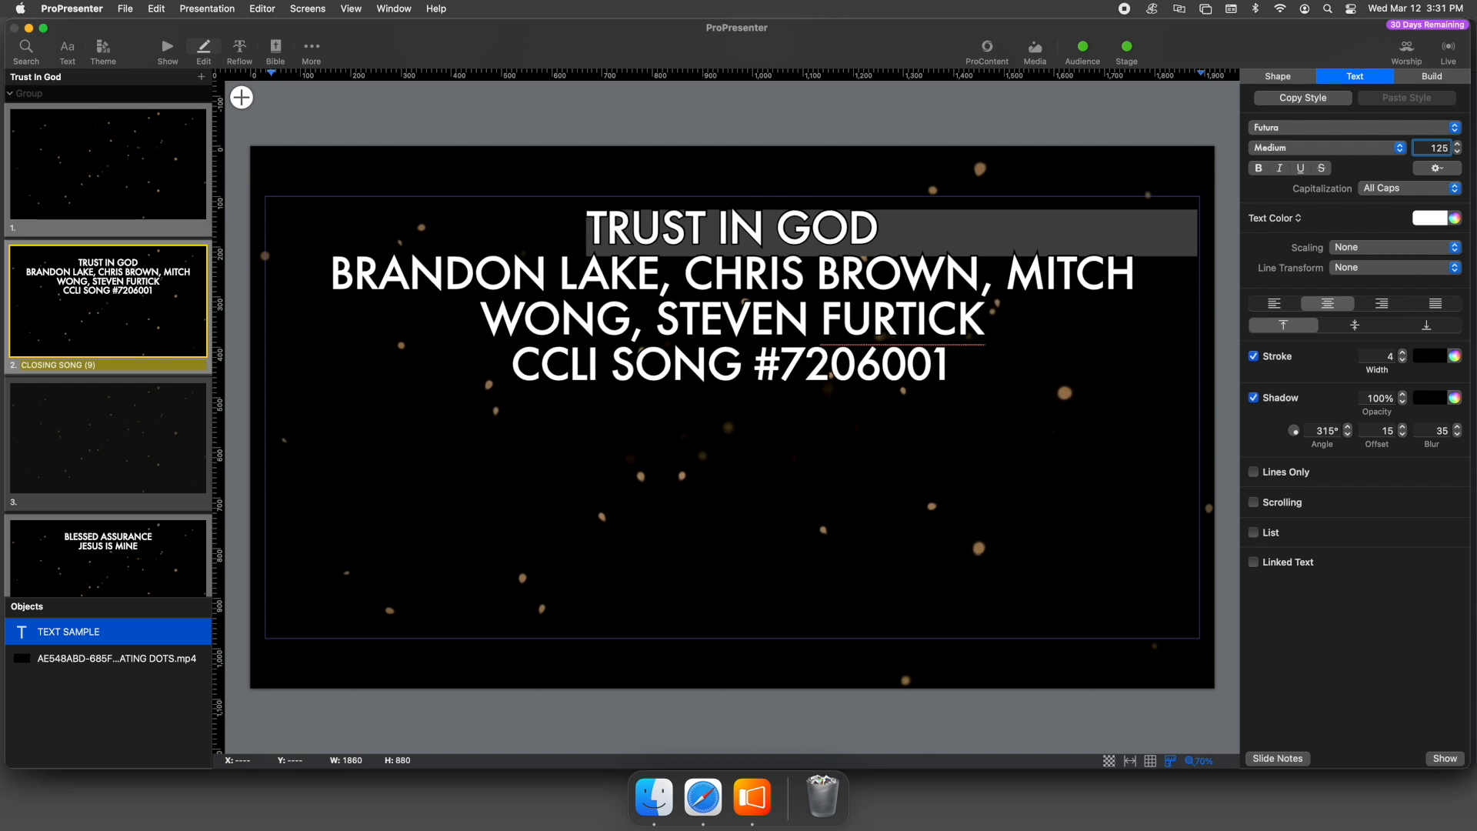
key("Return")
Format the songwriter names on the title slide in Hoefler Text Regular, size 70, with Title Case capitalization
left_click_drag(1027, 336, 330, 285)
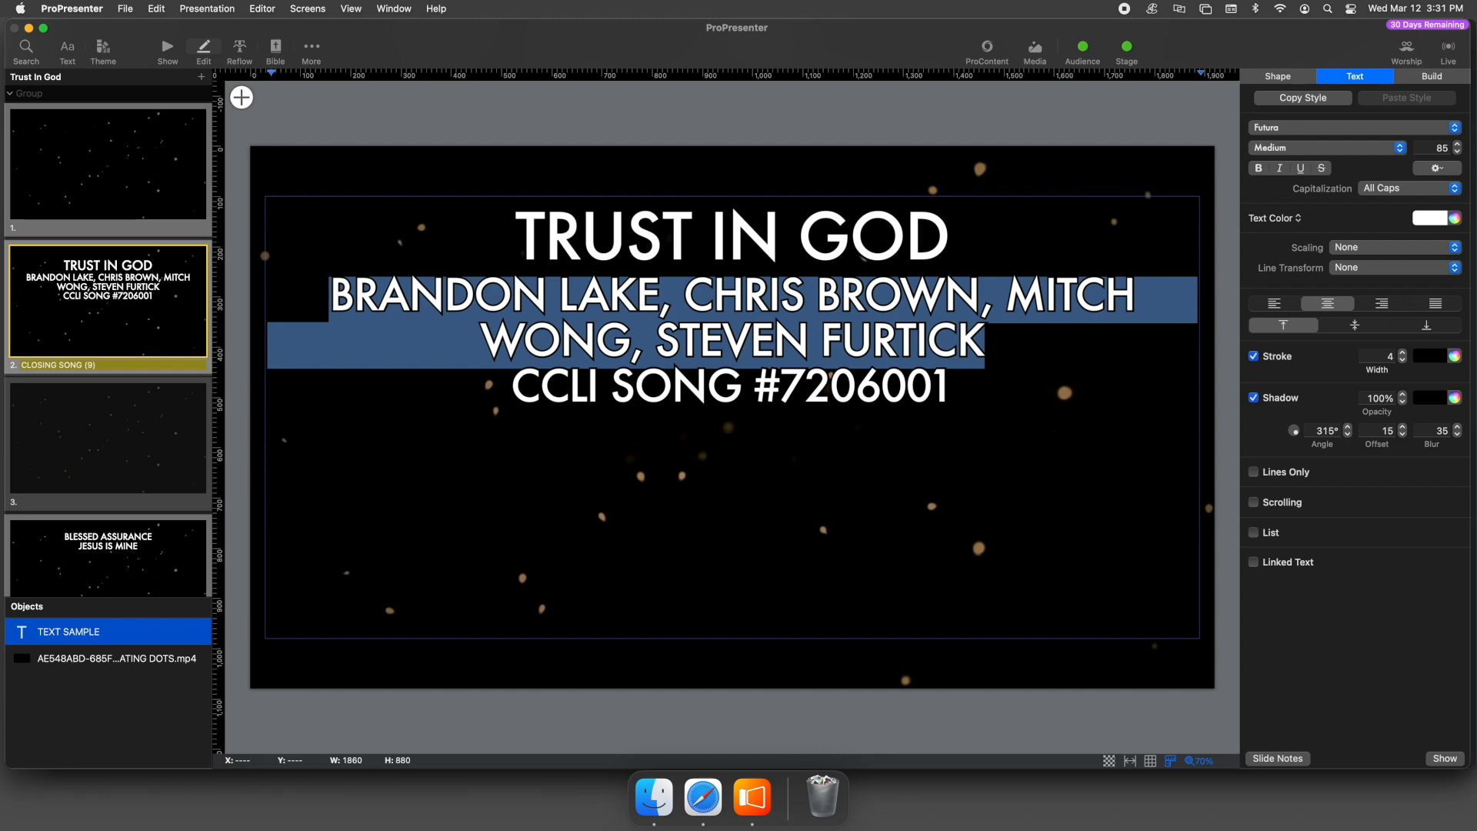
left_click(1339, 127)
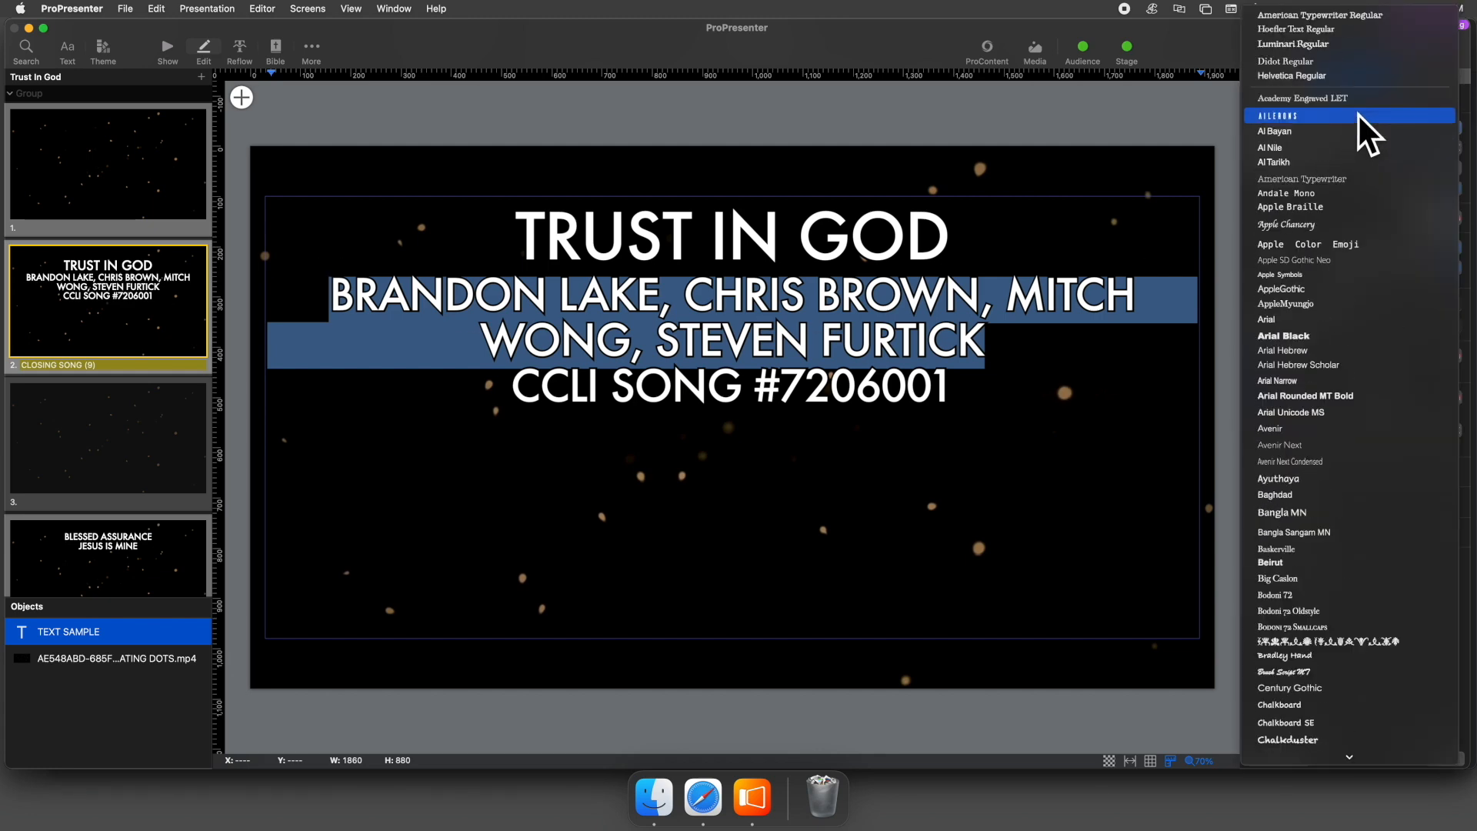
left_click(1342, 29)
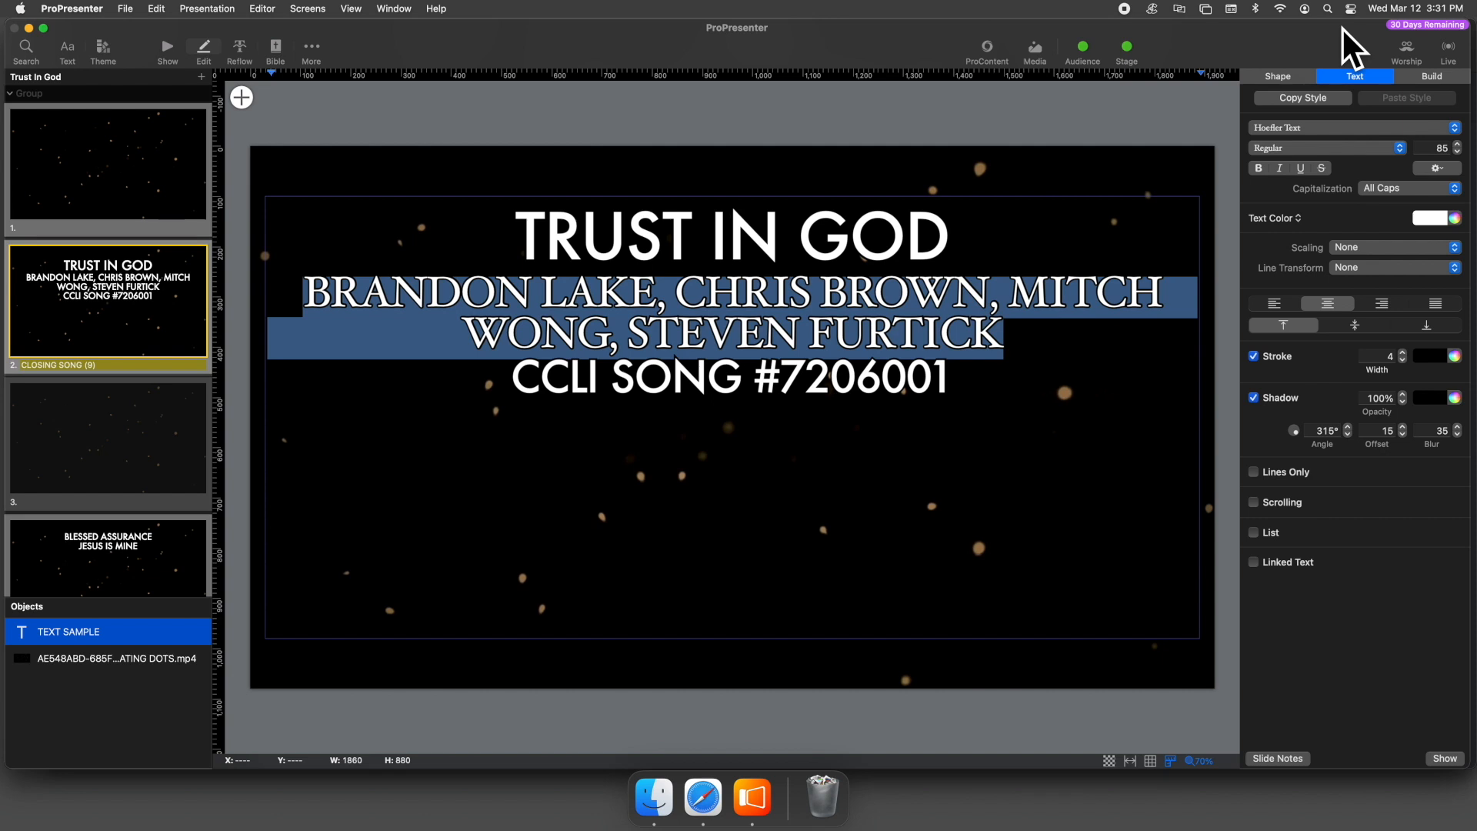
left_click(1443, 147)
type("70")
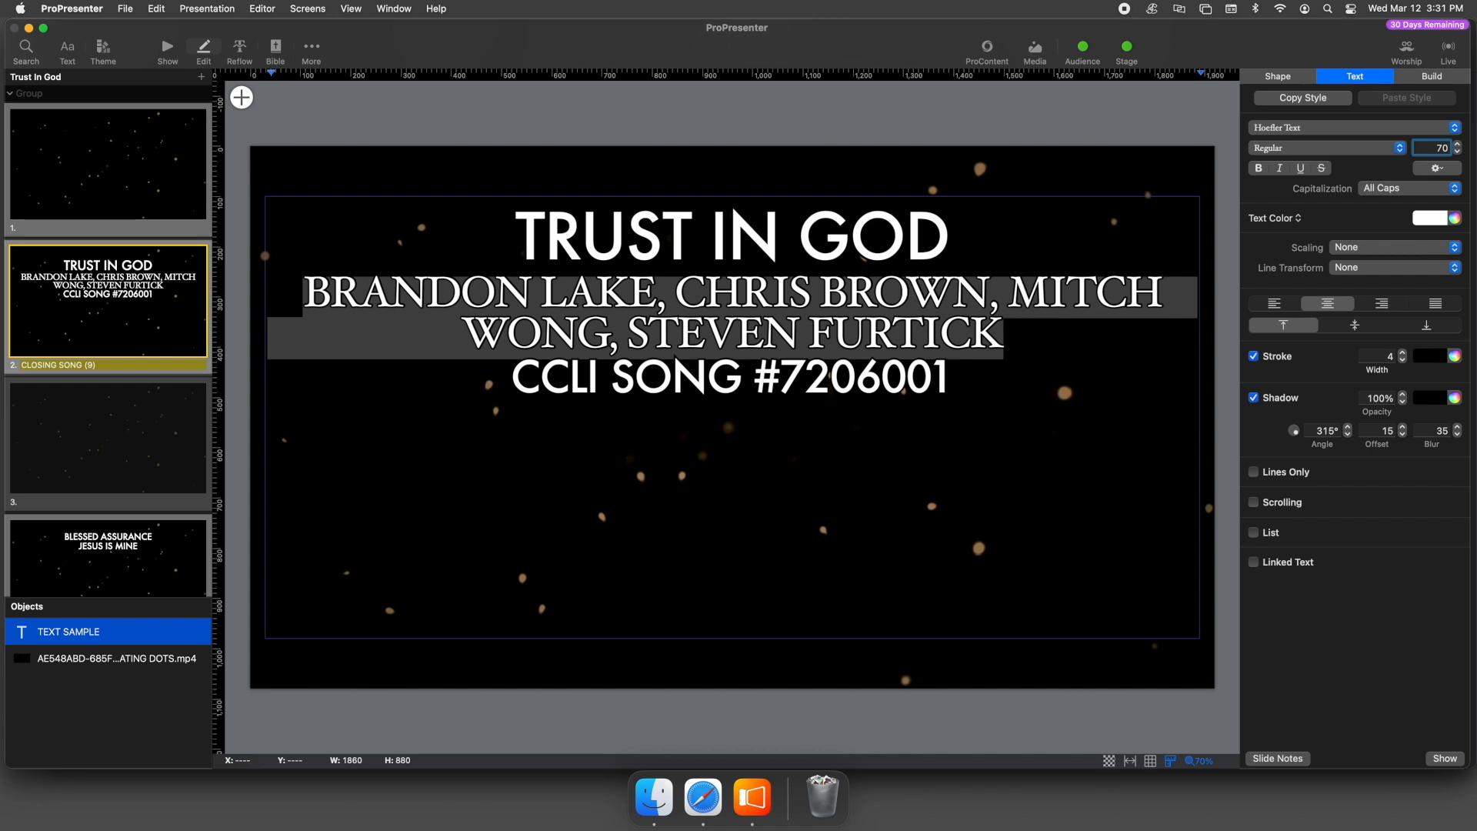
key("Return")
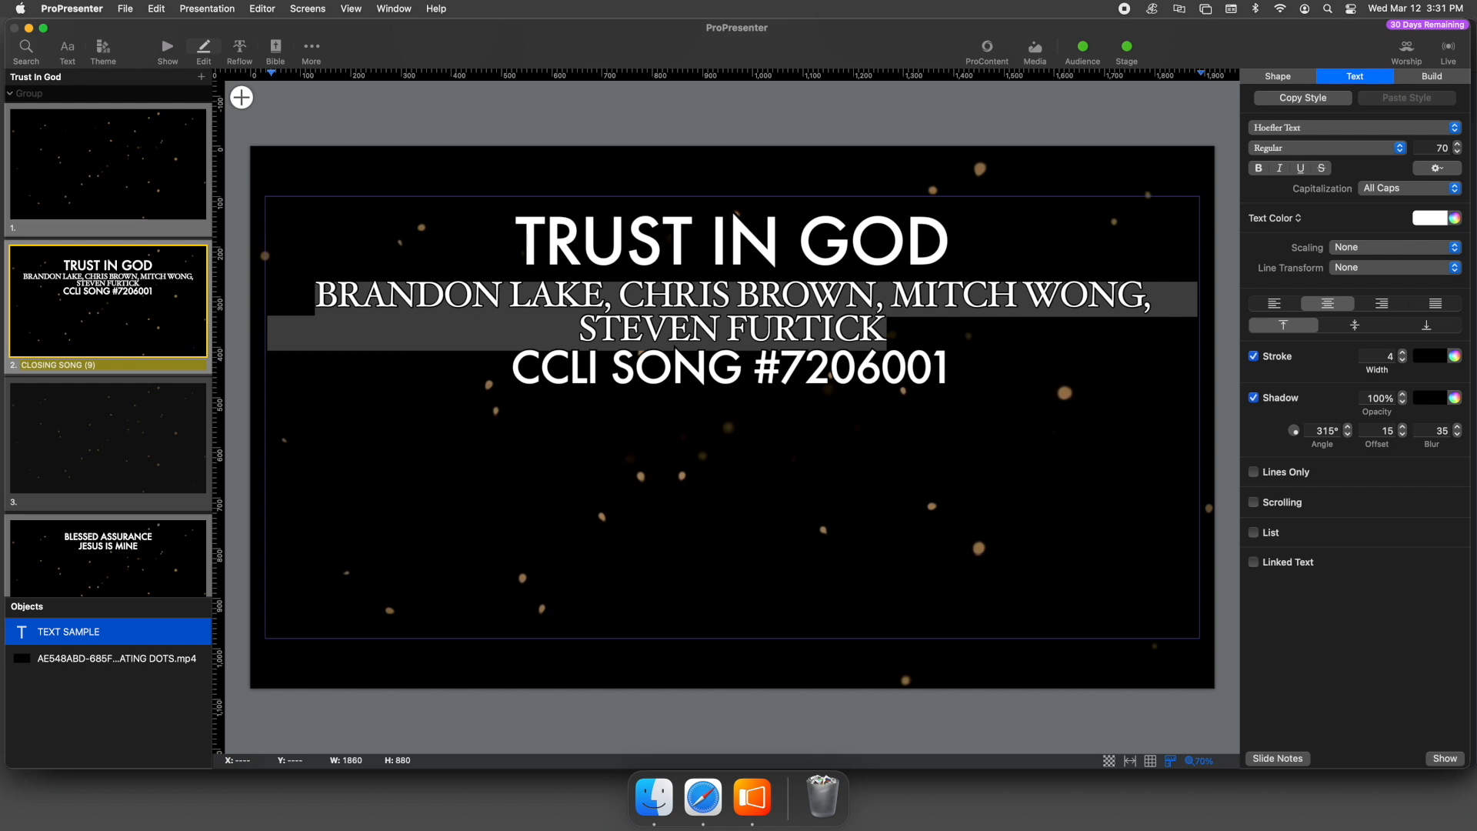
left_click(1406, 188)
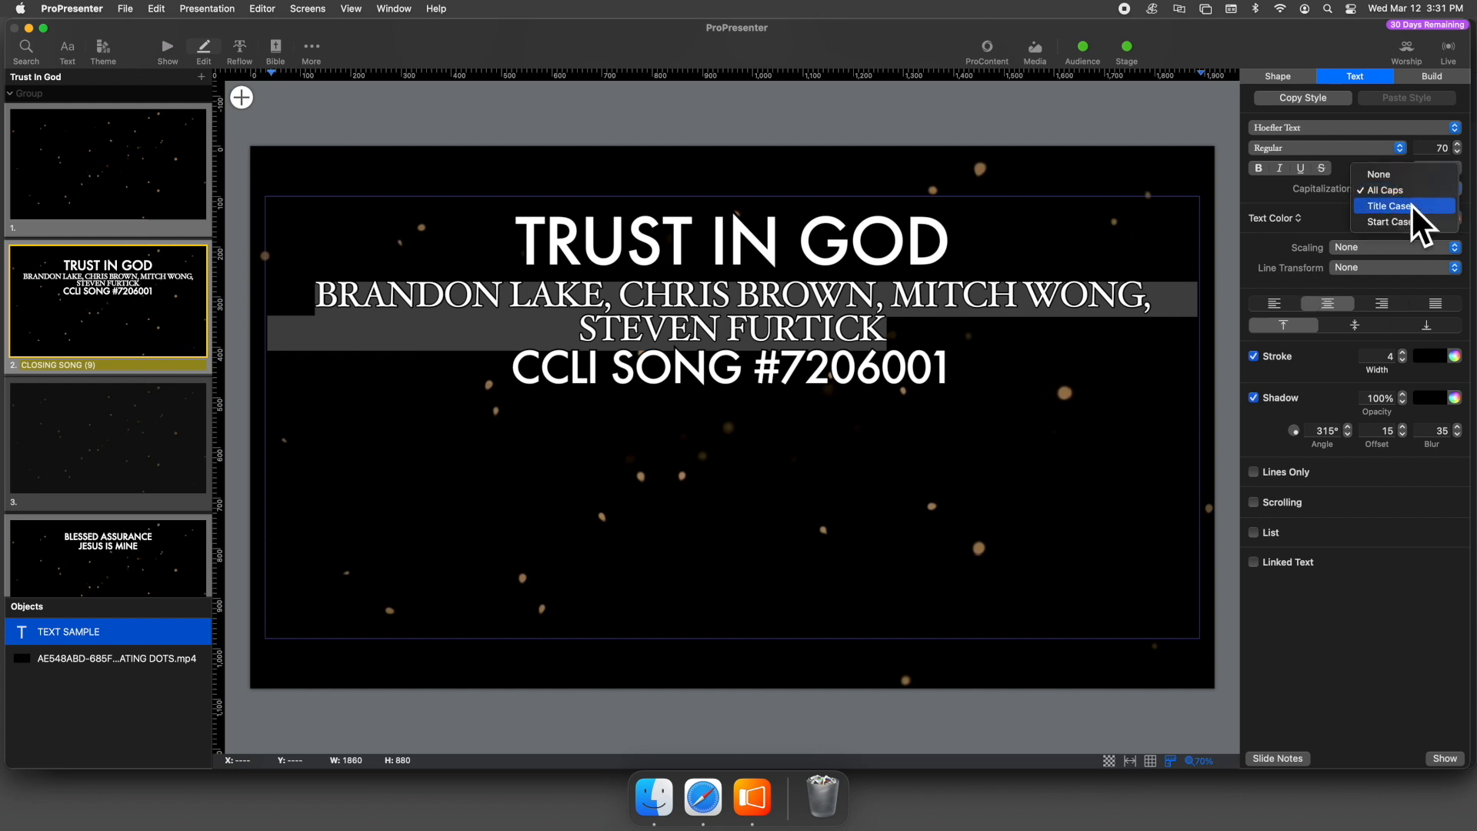
left_click(1418, 204)
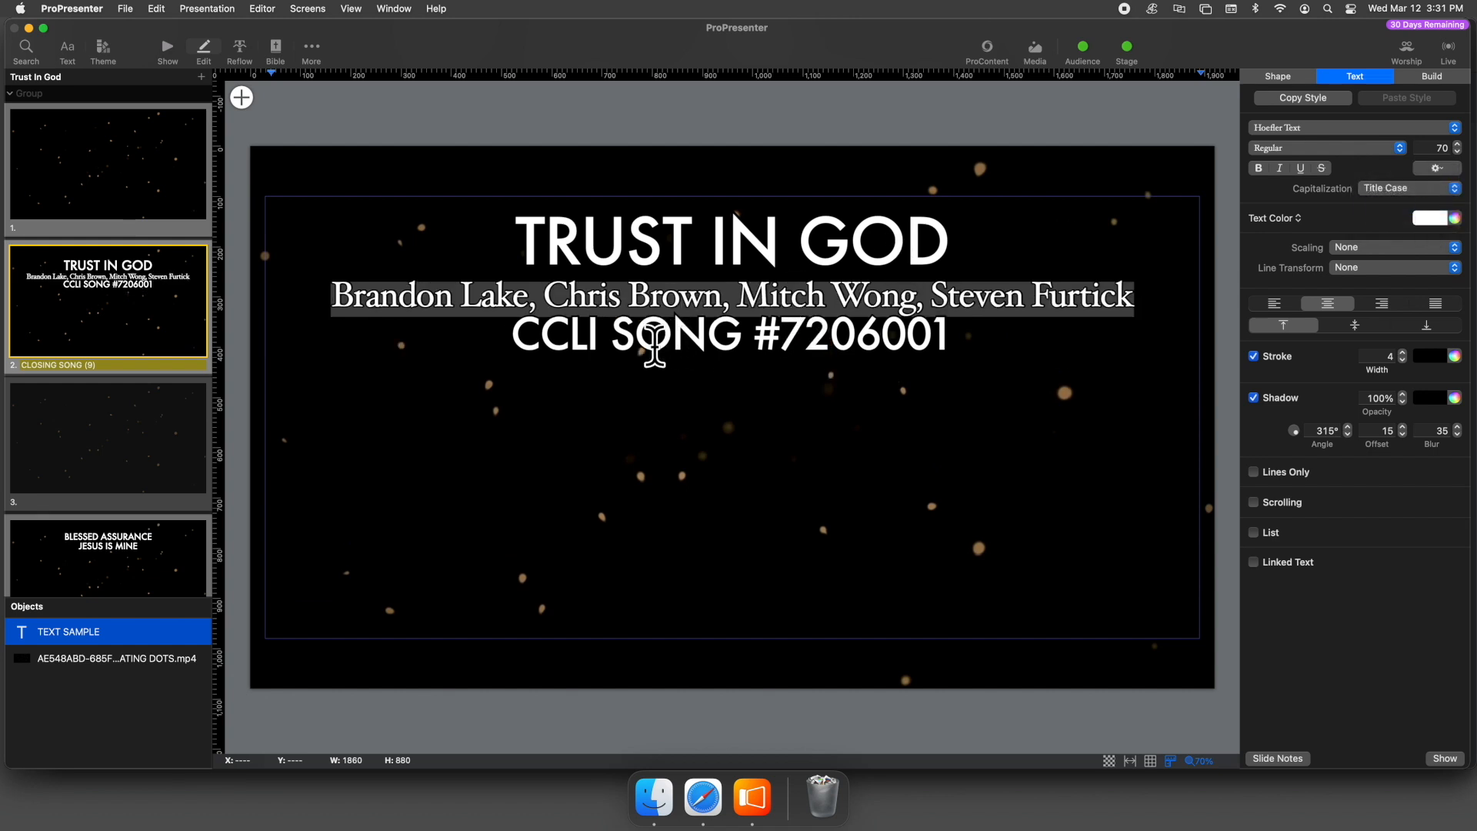
Remove the word SONG from the title slide's CCLI line and add a space between CCLI# and the number
left_click(792, 334)
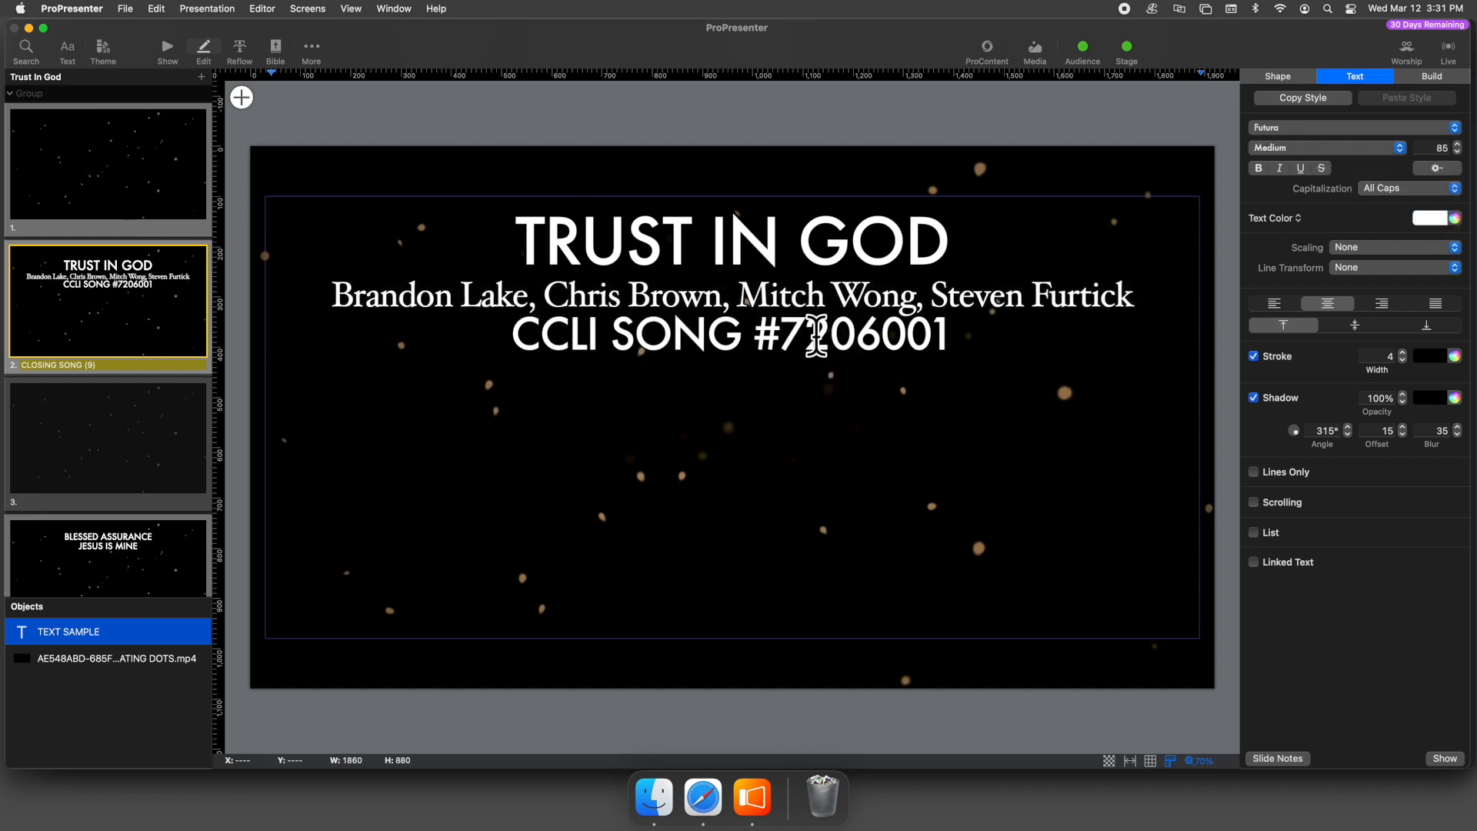
left_click_drag(750, 332, 593, 333)
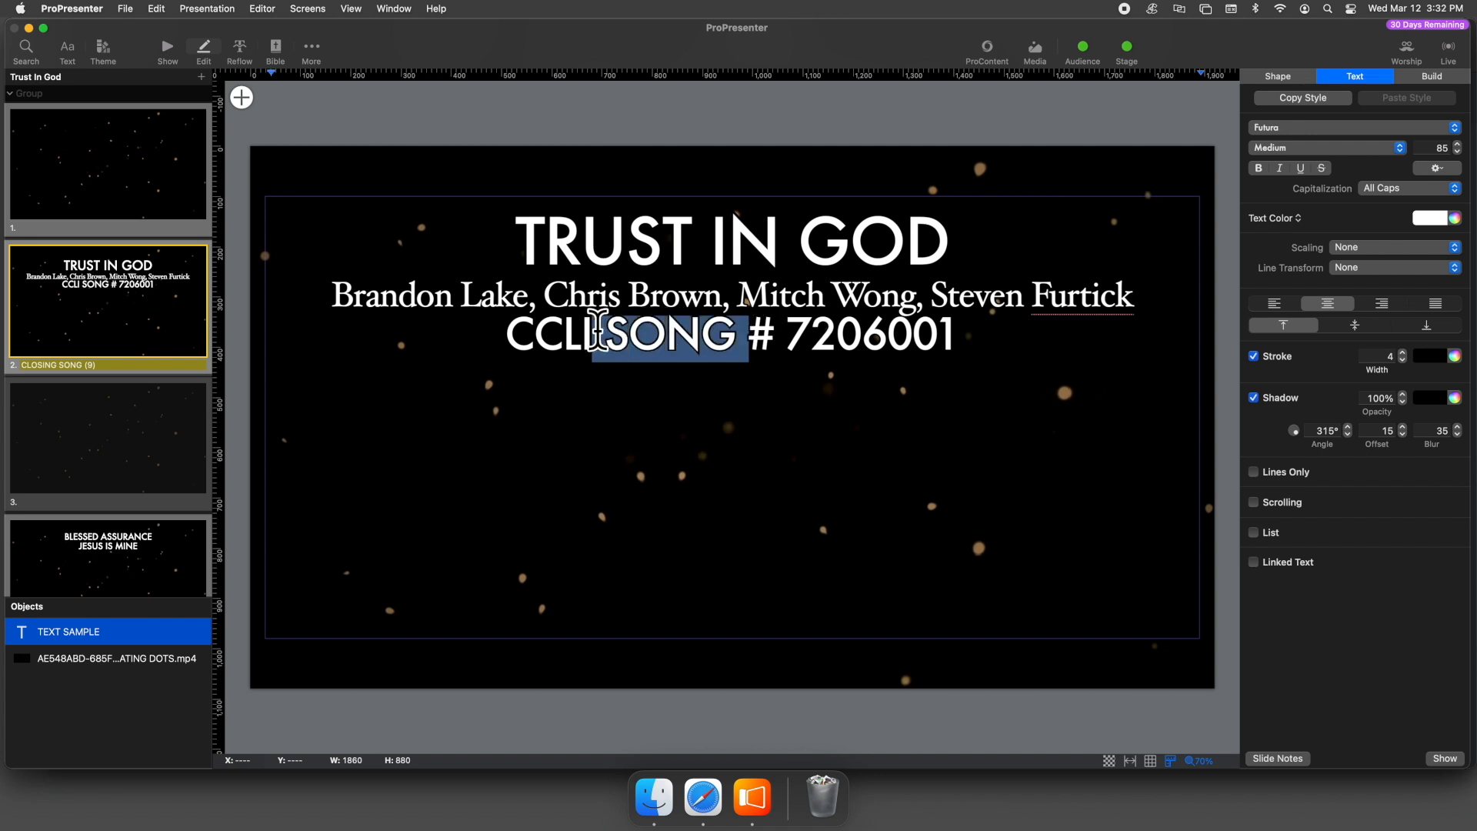
key("BackSpace")
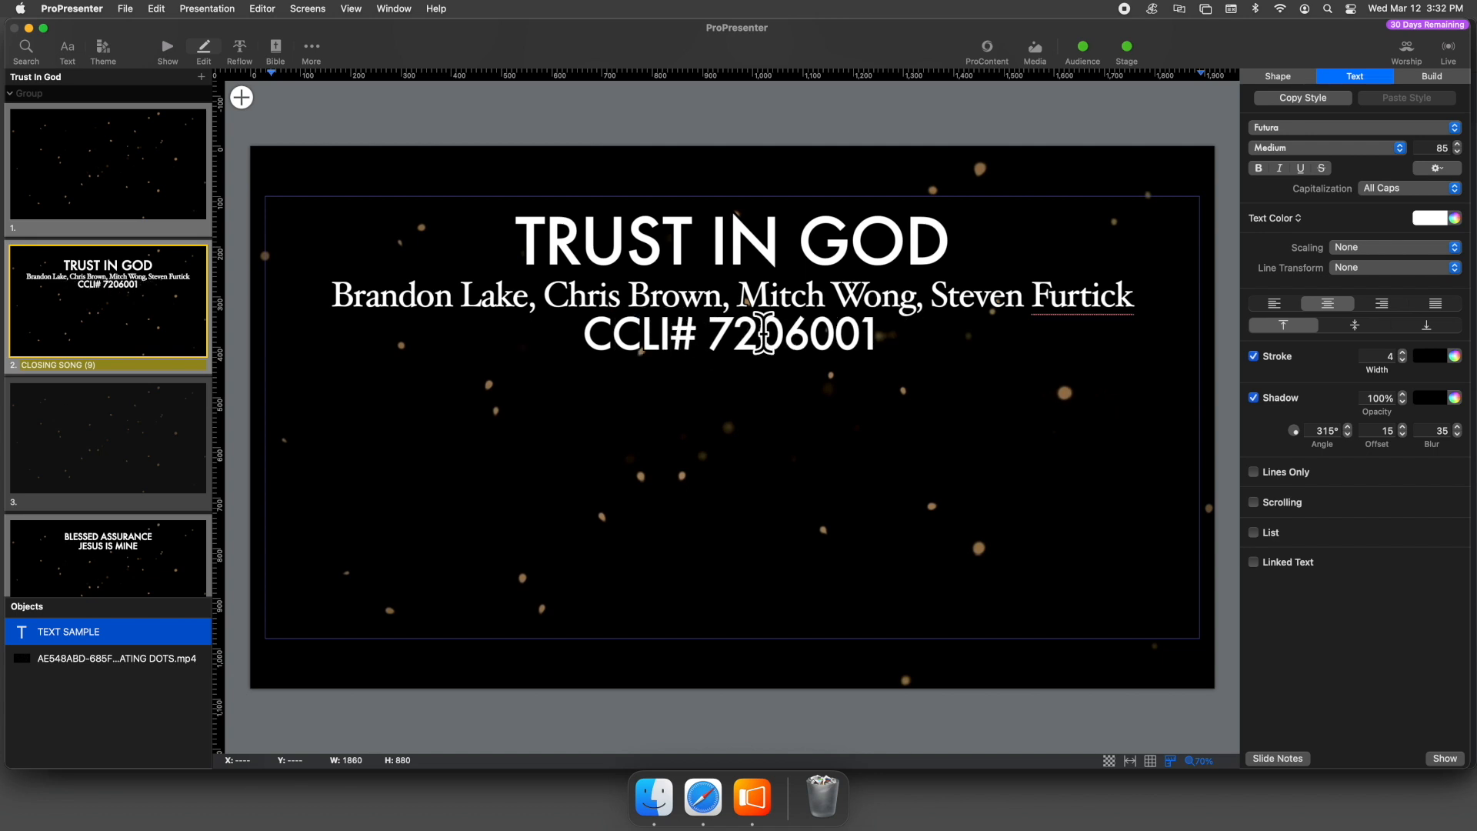
Format the CCLI line on the title slide in American Typewriter Regular at size 90
triple_click(740, 332)
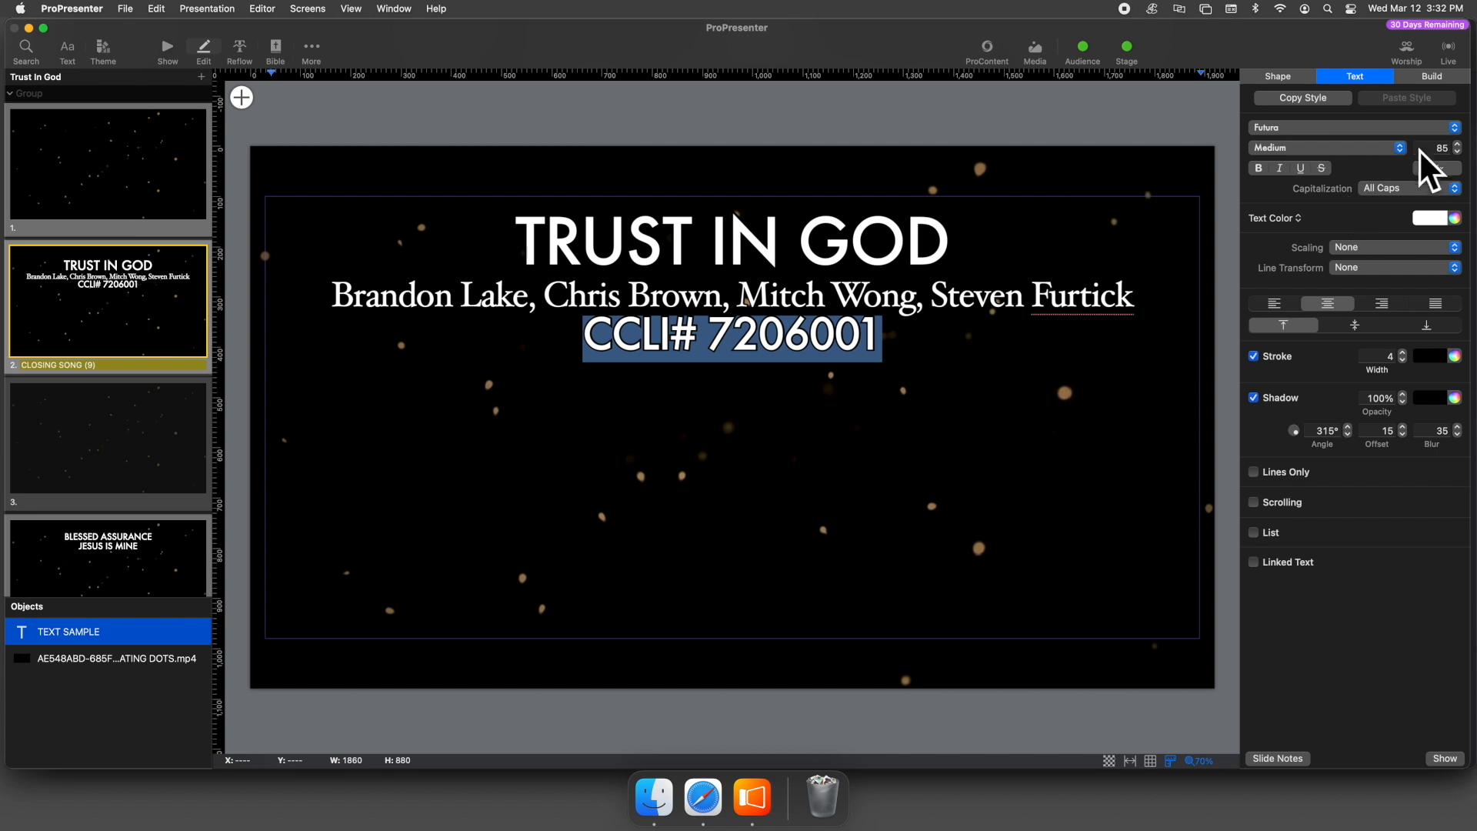
left_click(1403, 126)
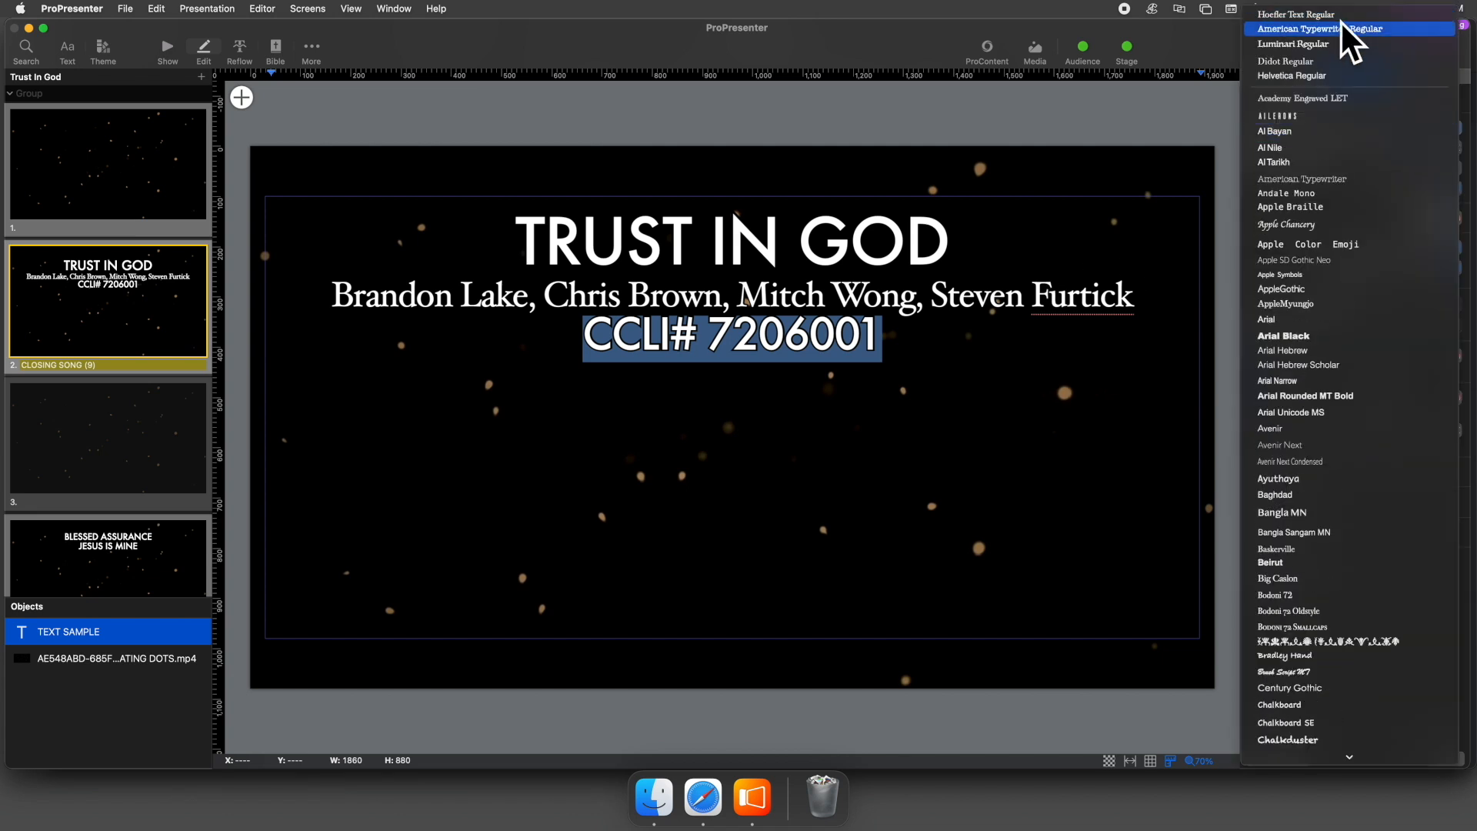
left_click(1340, 28)
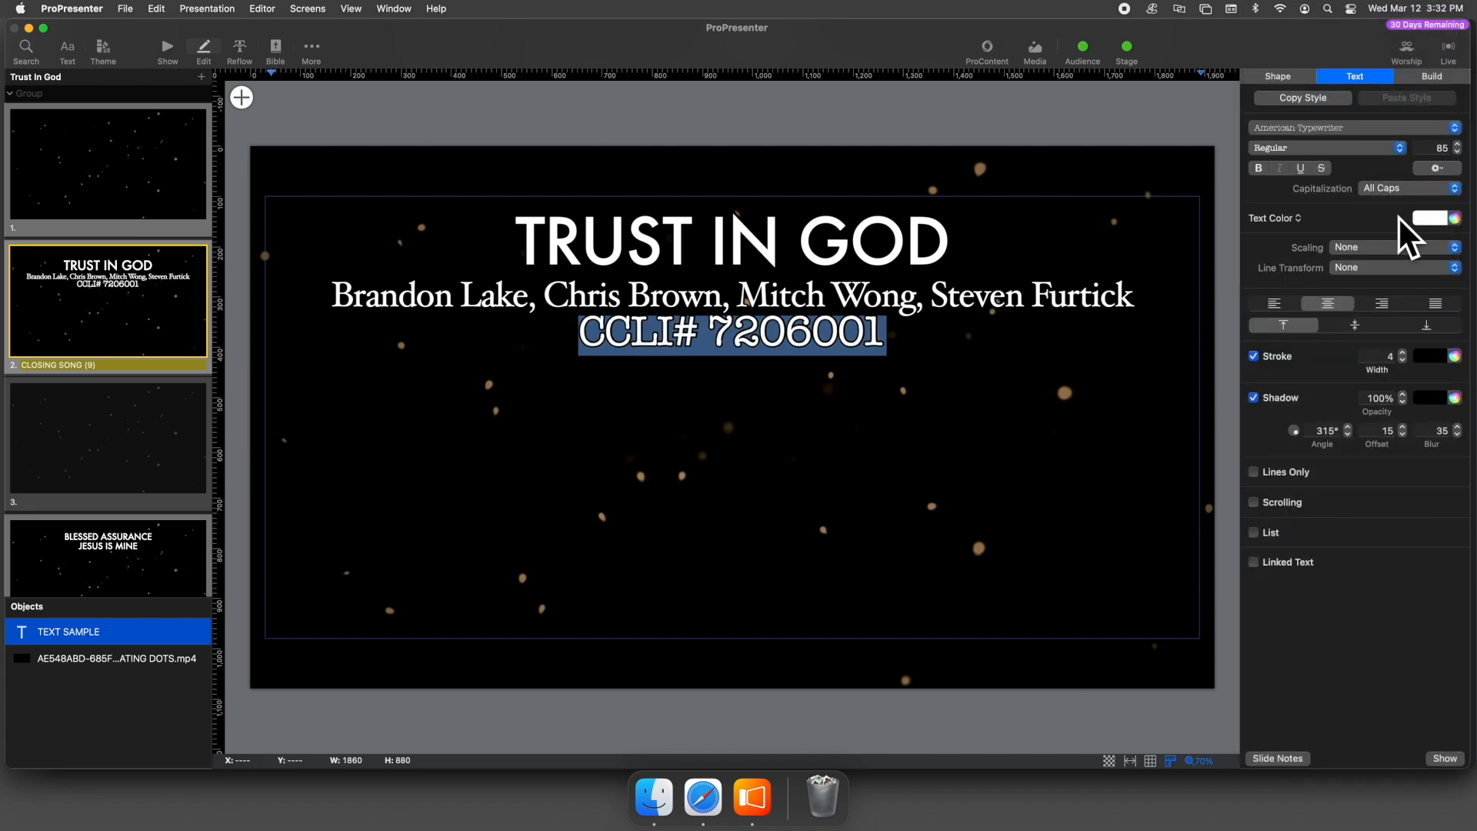
left_click(1441, 148)
type("90")
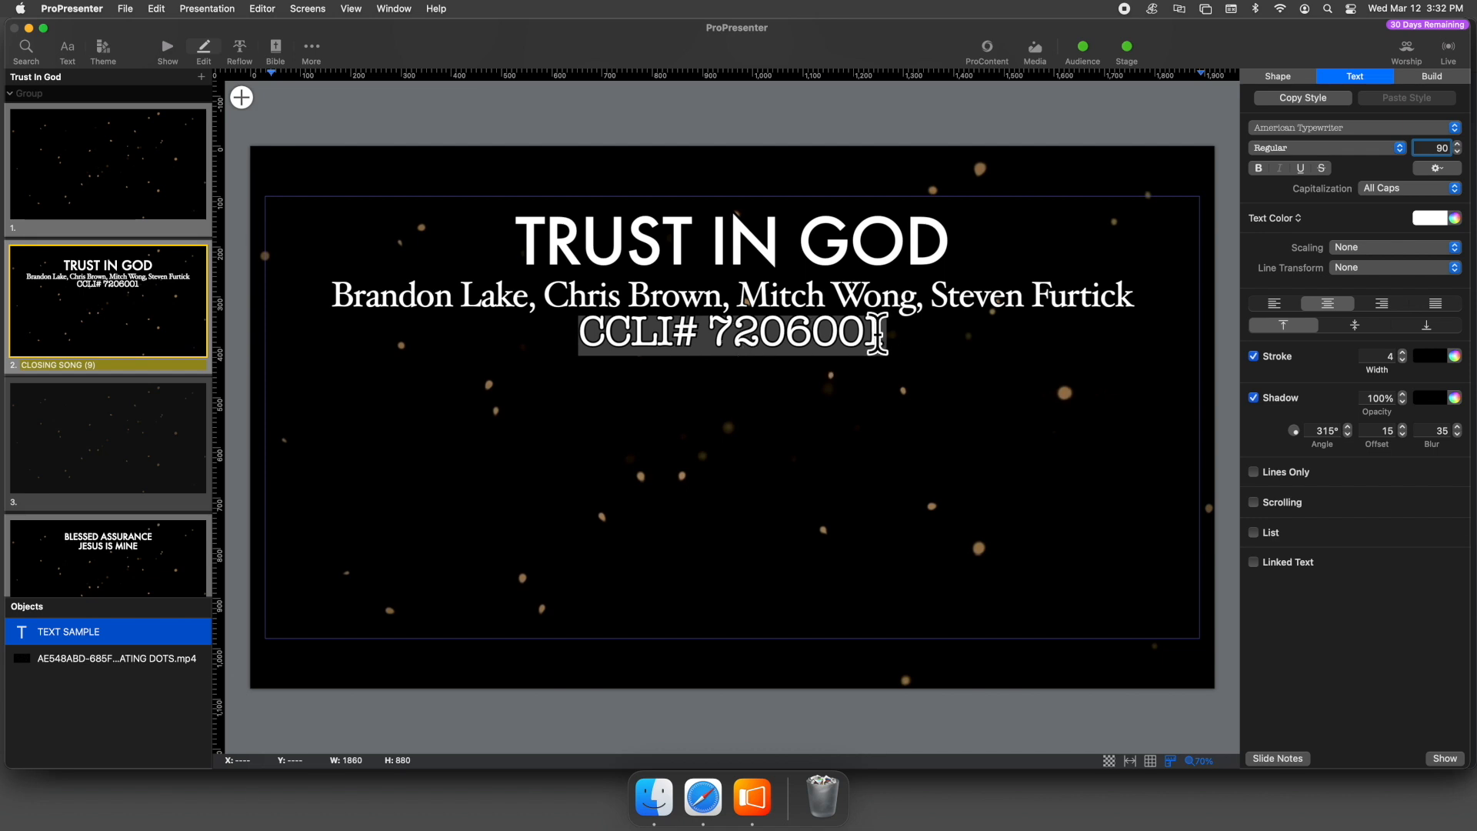
Set the CCLI line's line height to 1.0
left_click(1450, 169)
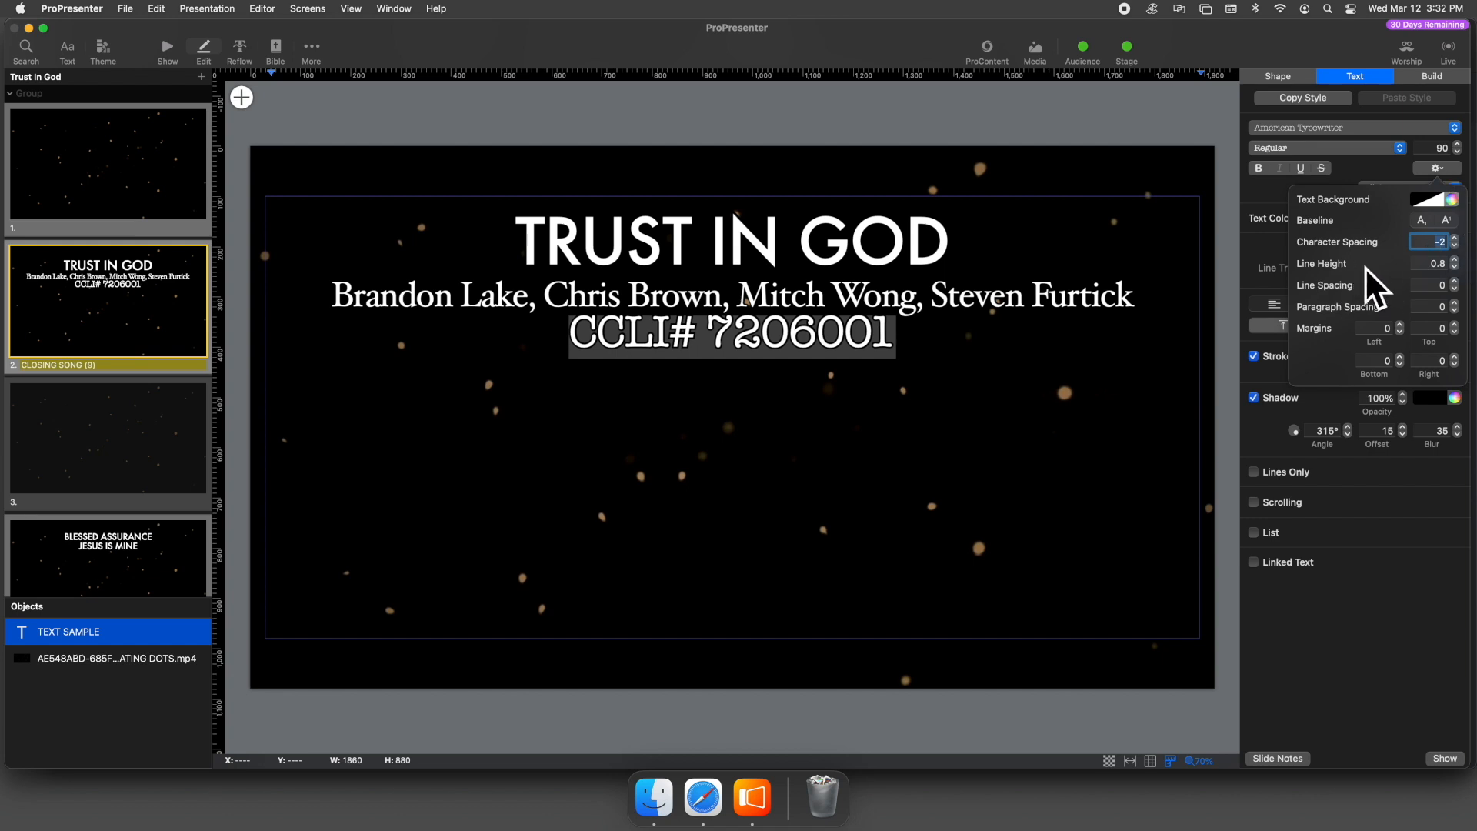
left_click(1453, 260)
left_click(1453, 260)
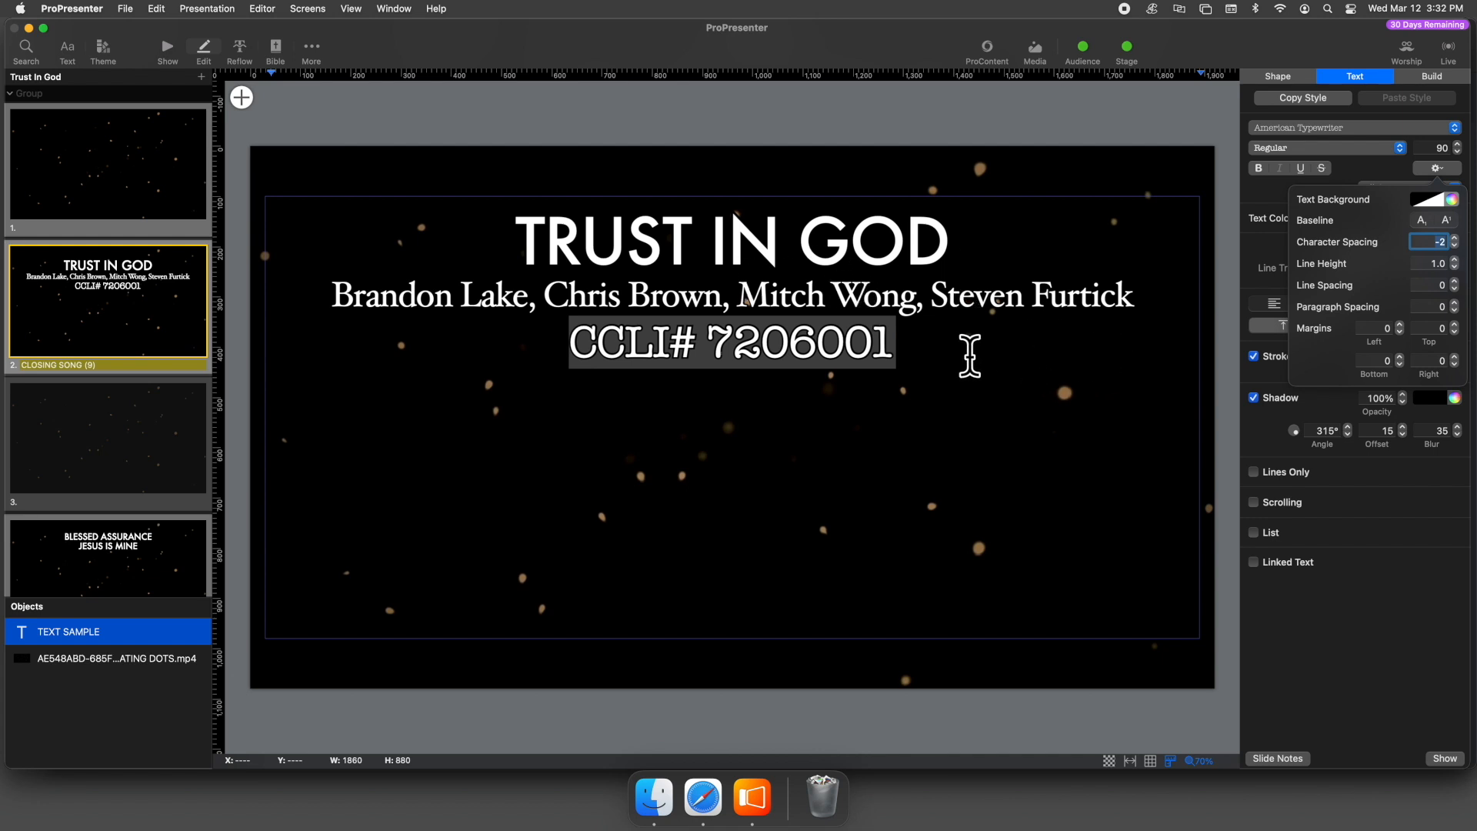
left_click(1000, 352)
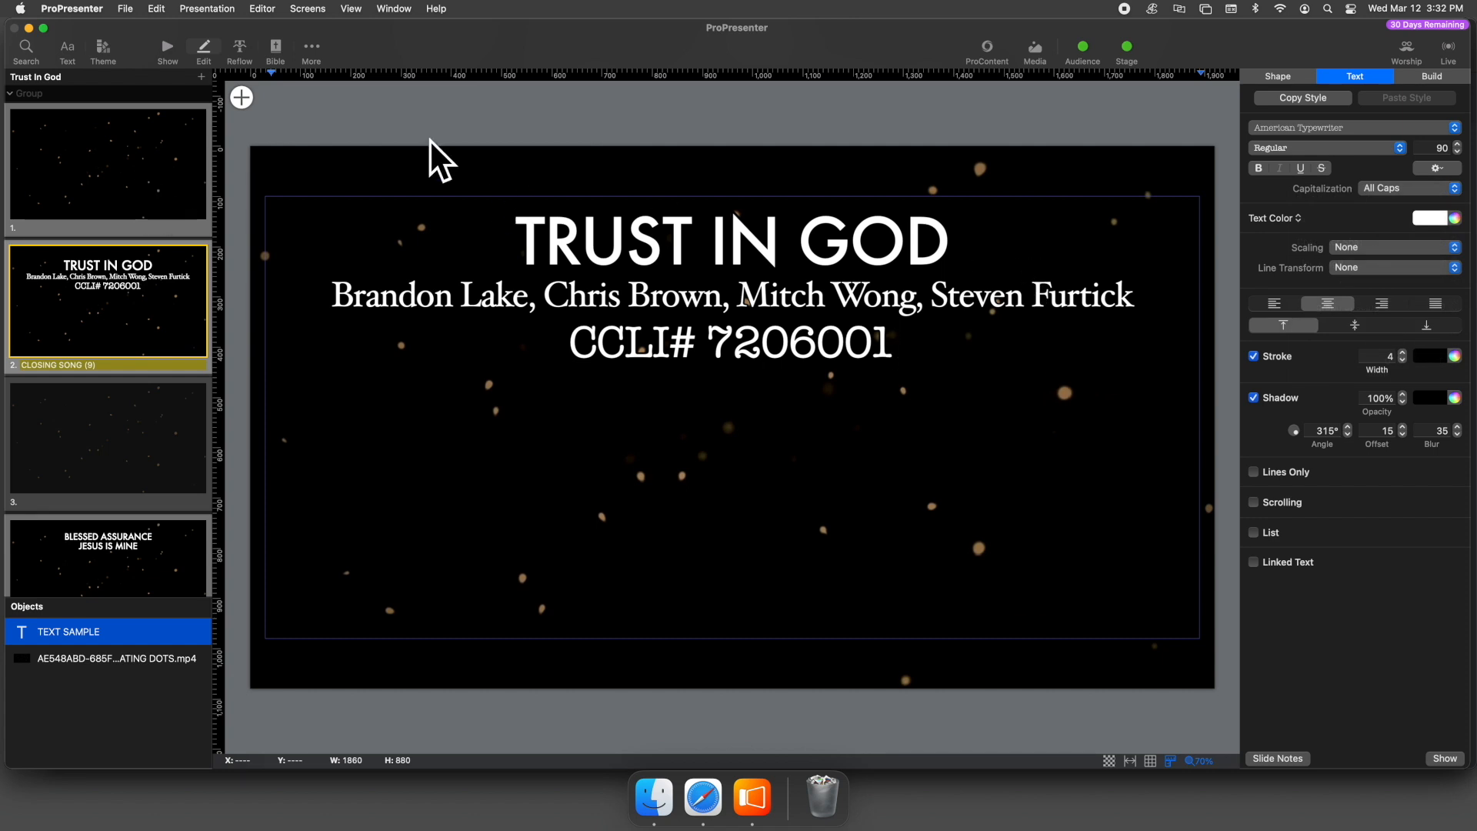
Return to the show view, send blank slide 1 and title slide 2 live, and review the Trust In God slides
left_click(166, 46)
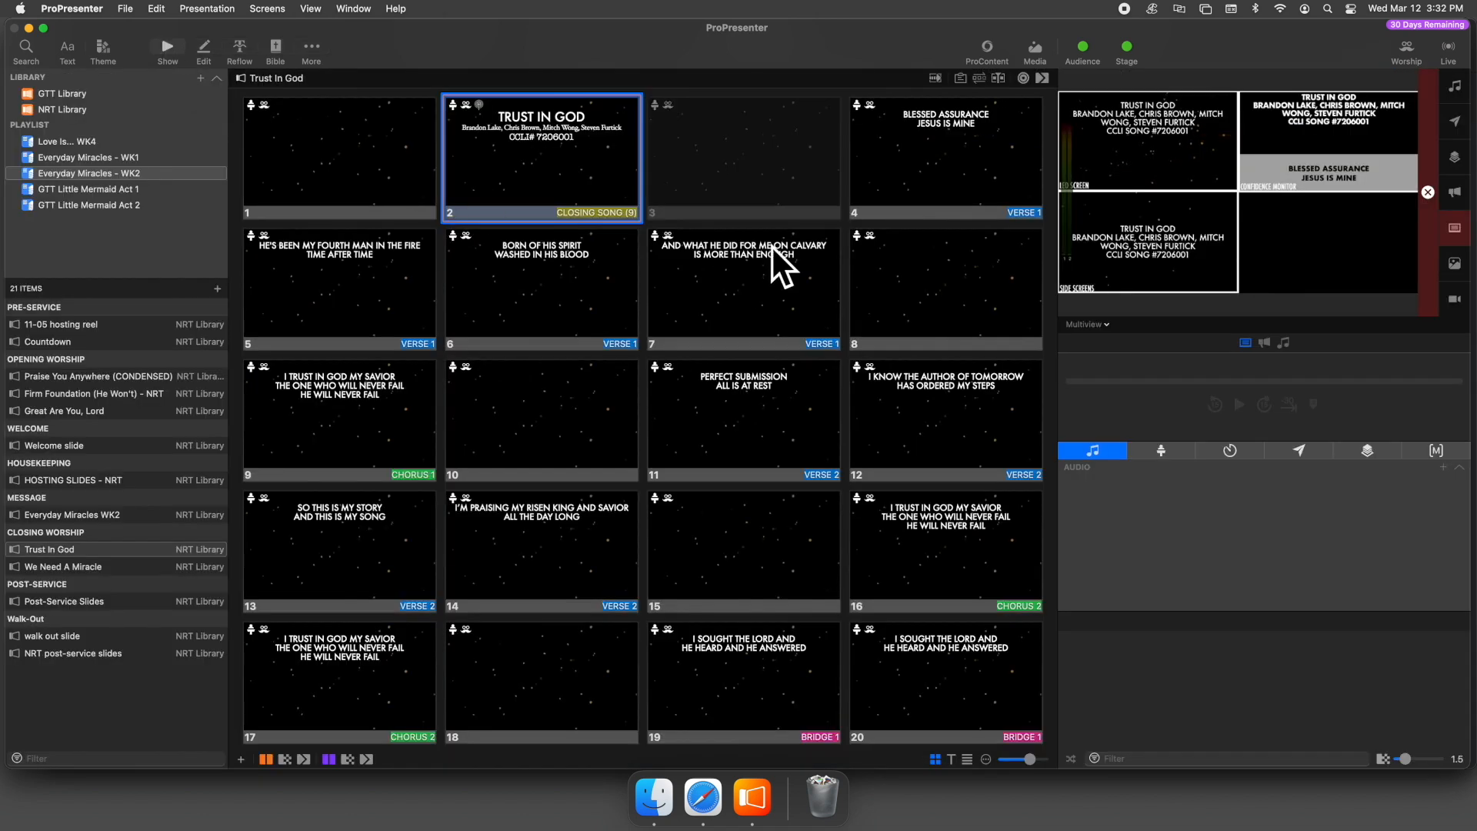
left_click(389, 142)
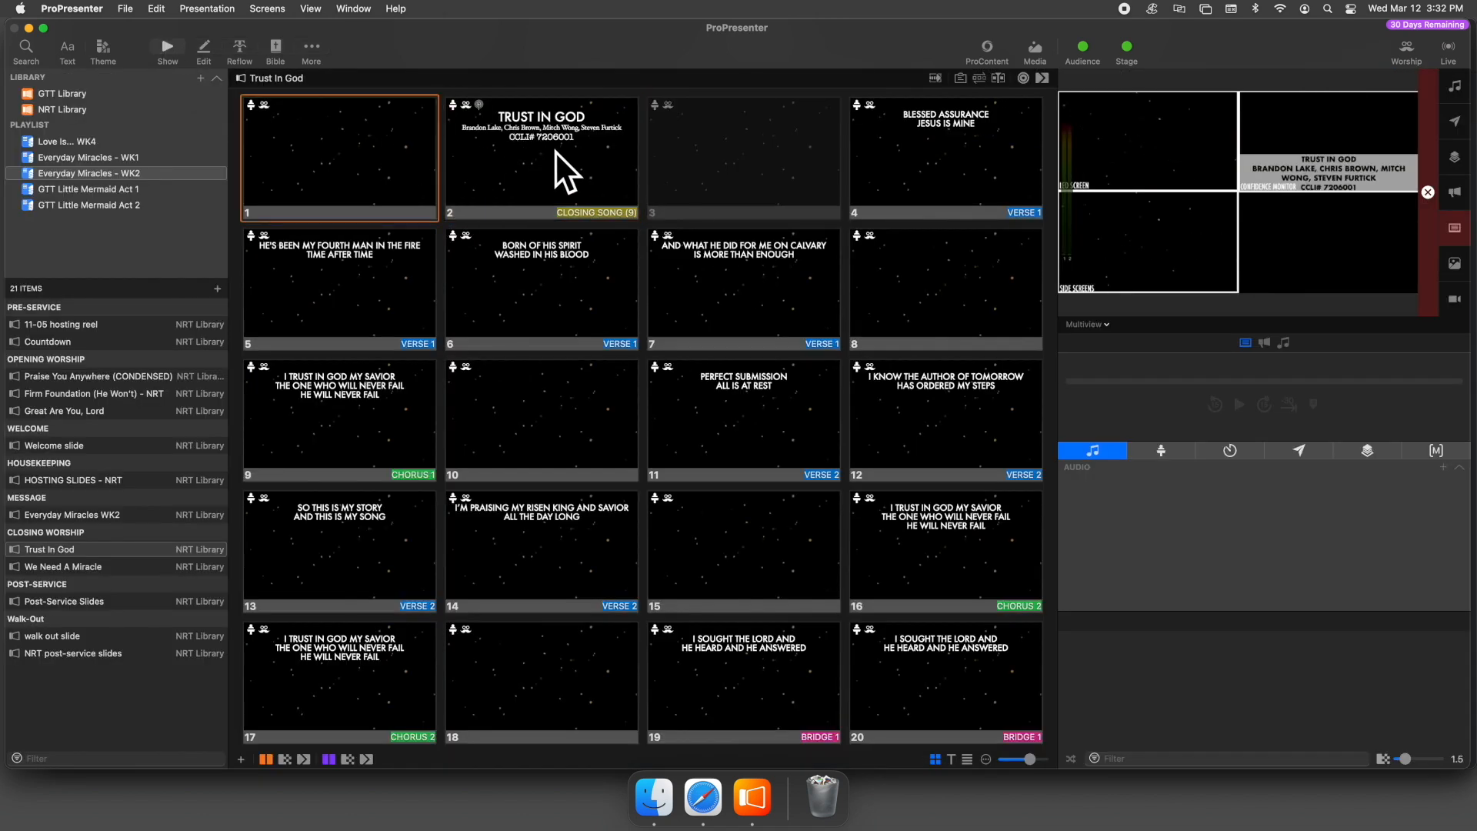
left_click(556, 154)
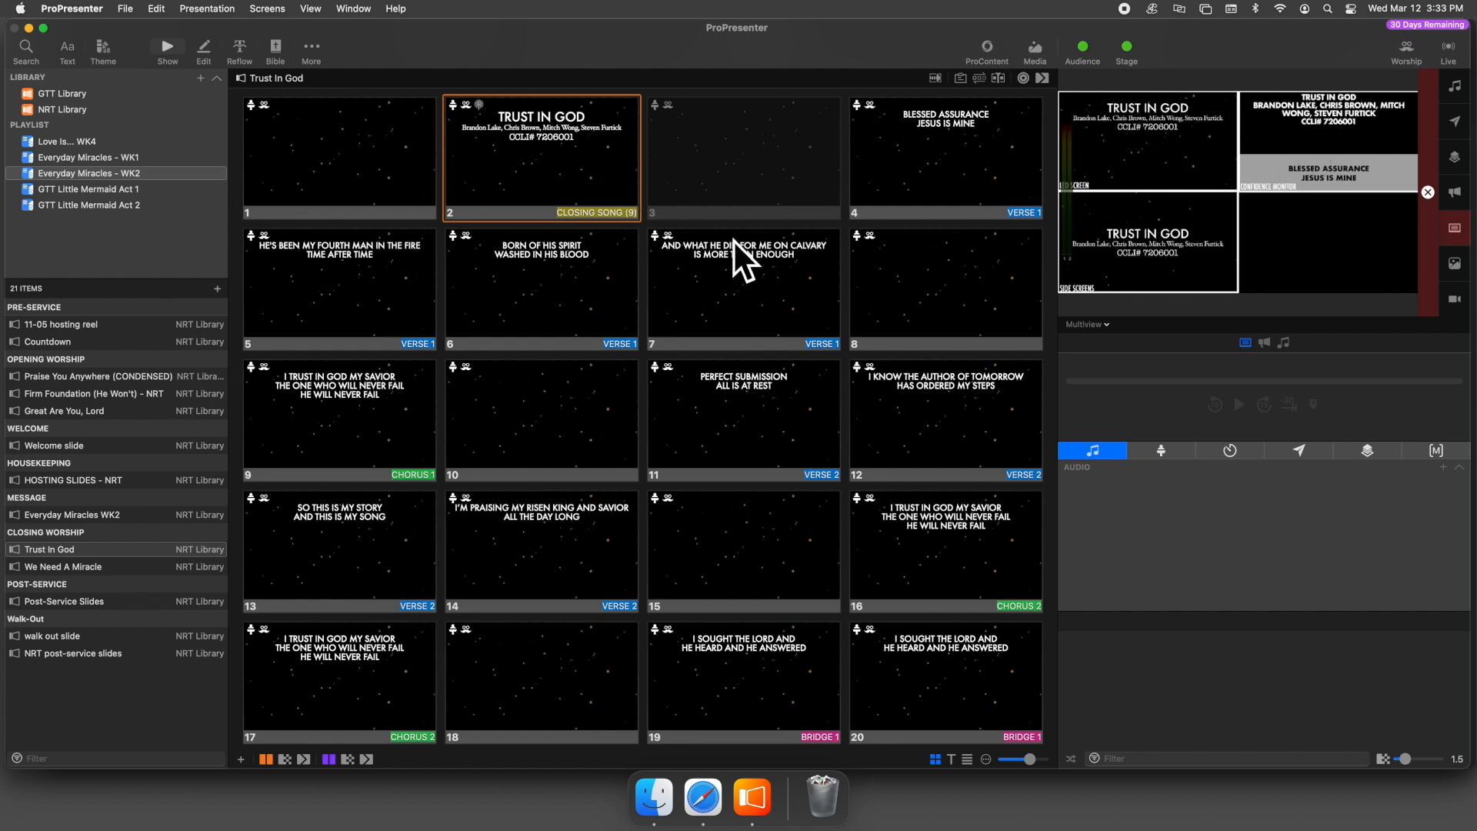
scroll(734, 241, "down", 8)
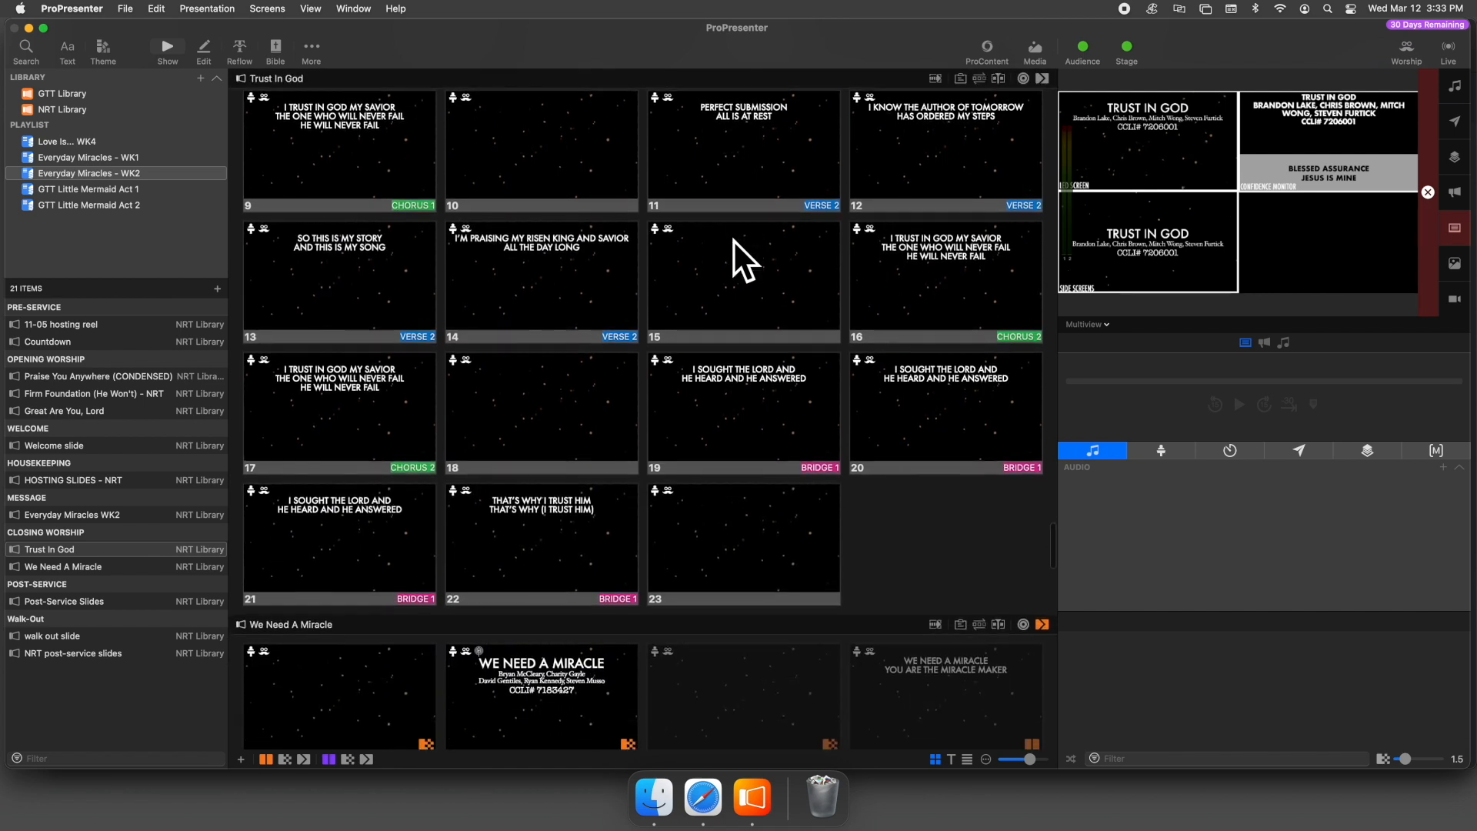
scroll(734, 242, "up", 8)
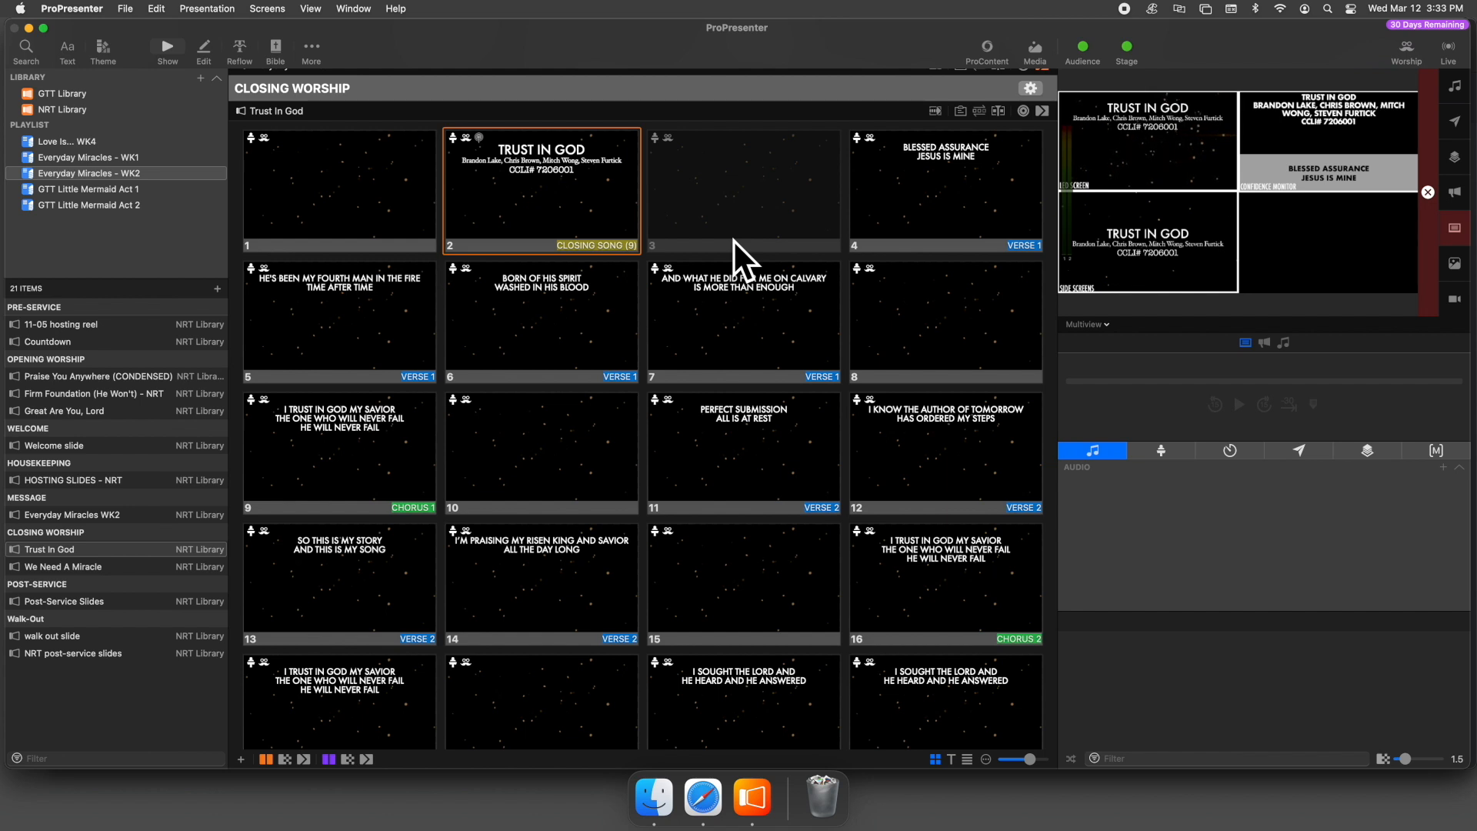
scroll(734, 242, "down", 1)
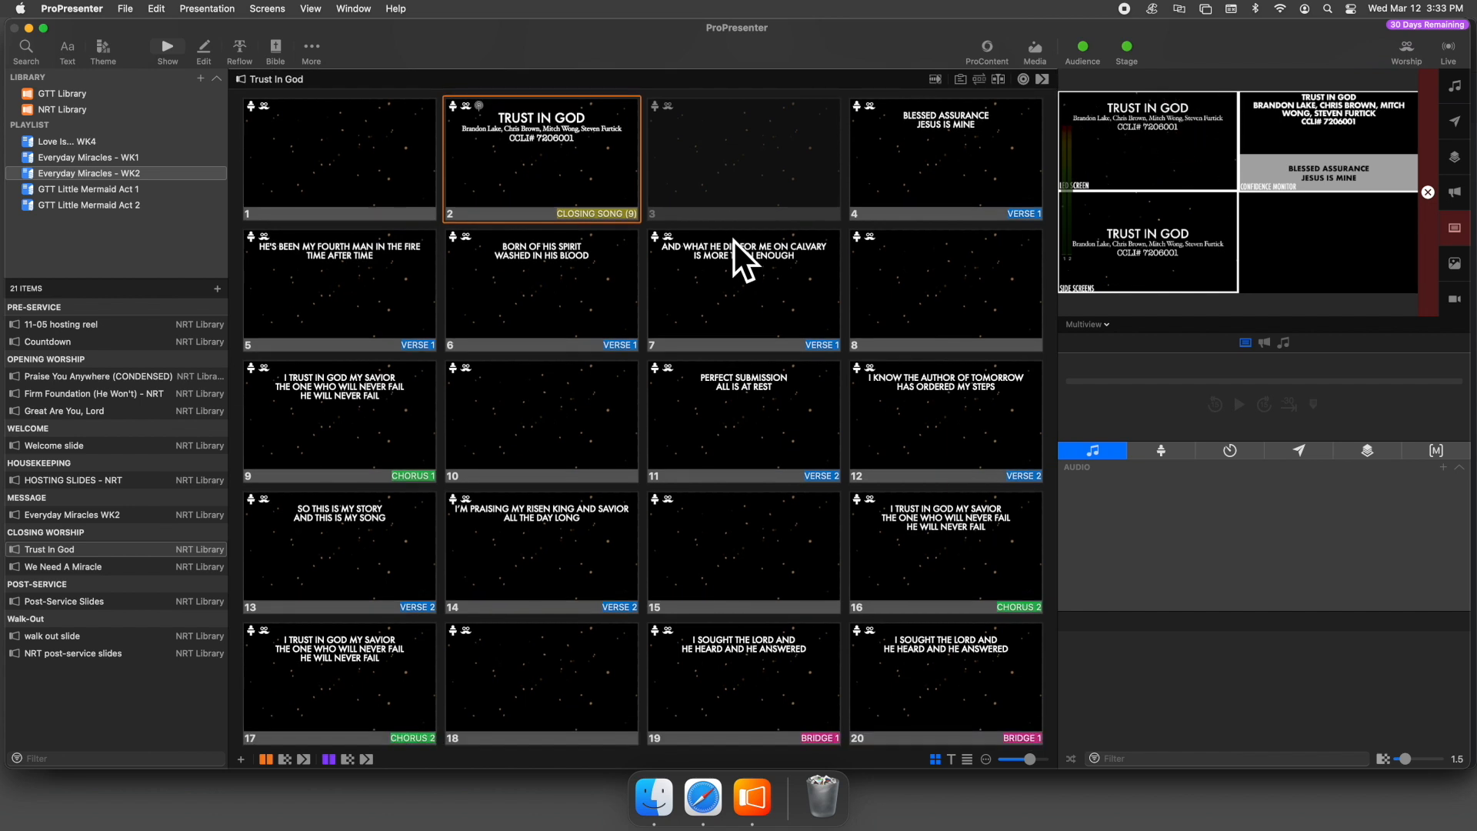